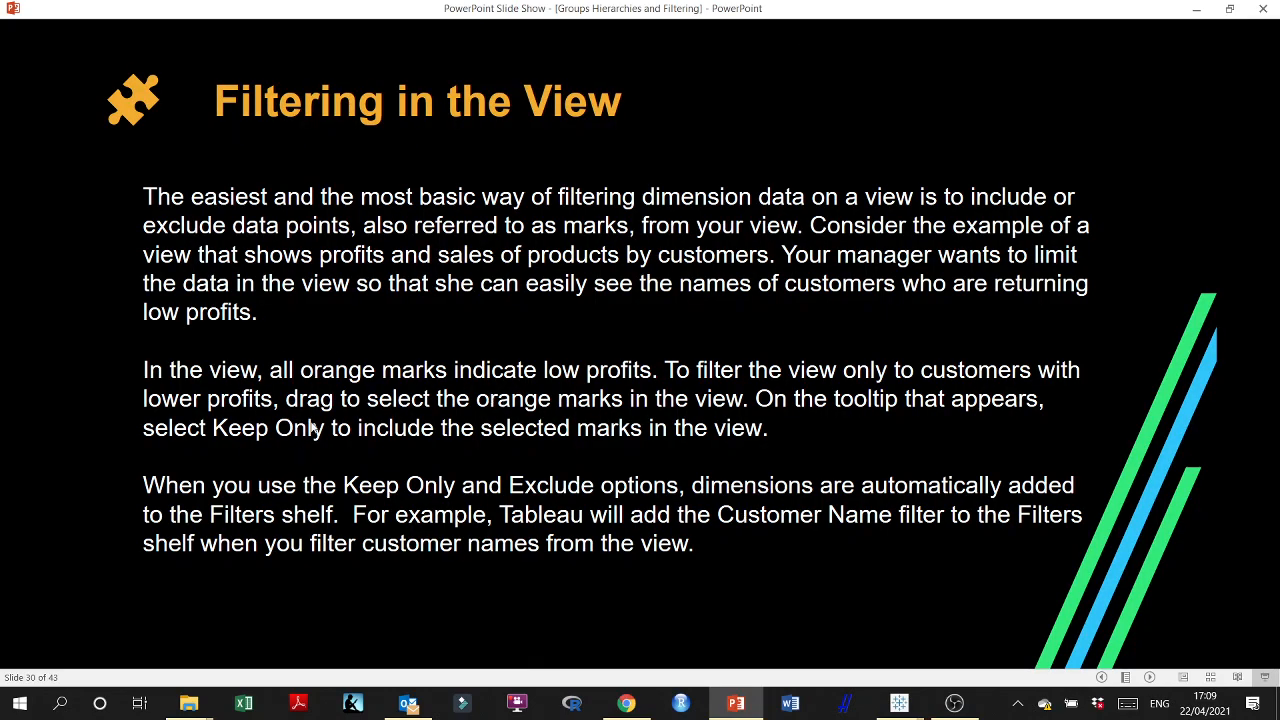
- Advance the slide show to the Profits by Customer slide and switch to the Flip Apr 23 workbook in Tableau
scroll(312, 428, "down", 1)
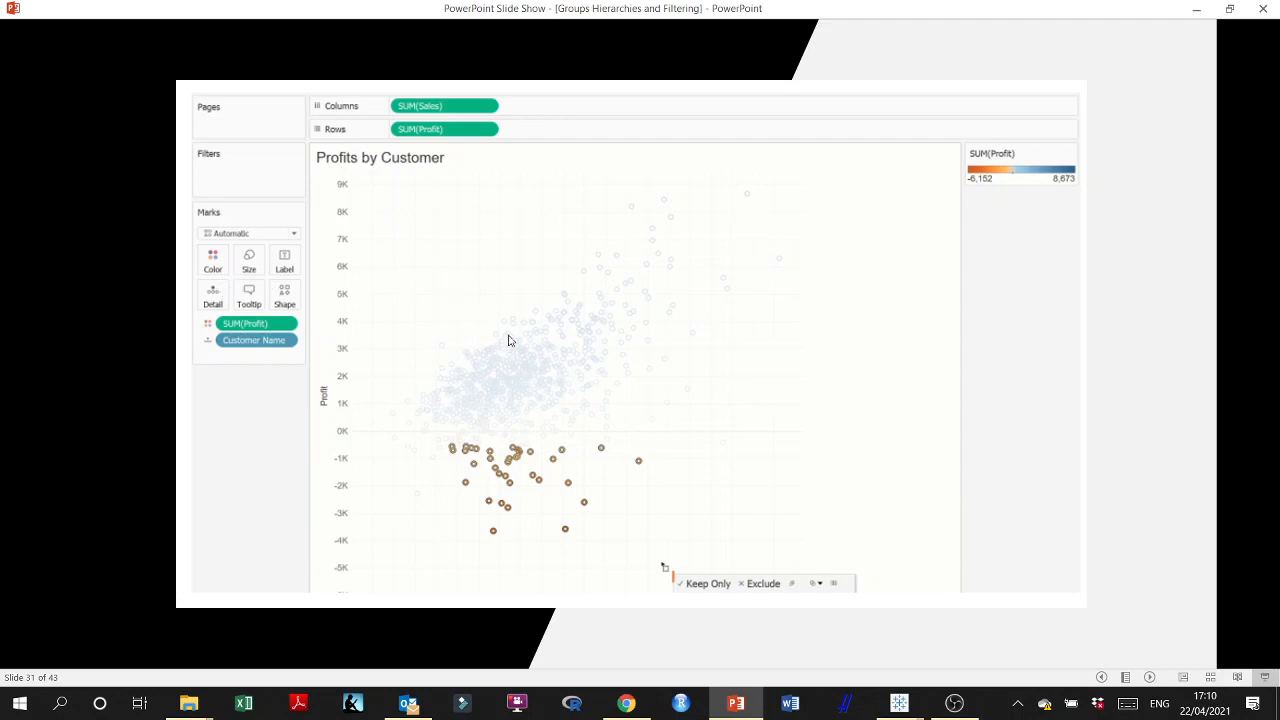
left_click(919, 697)
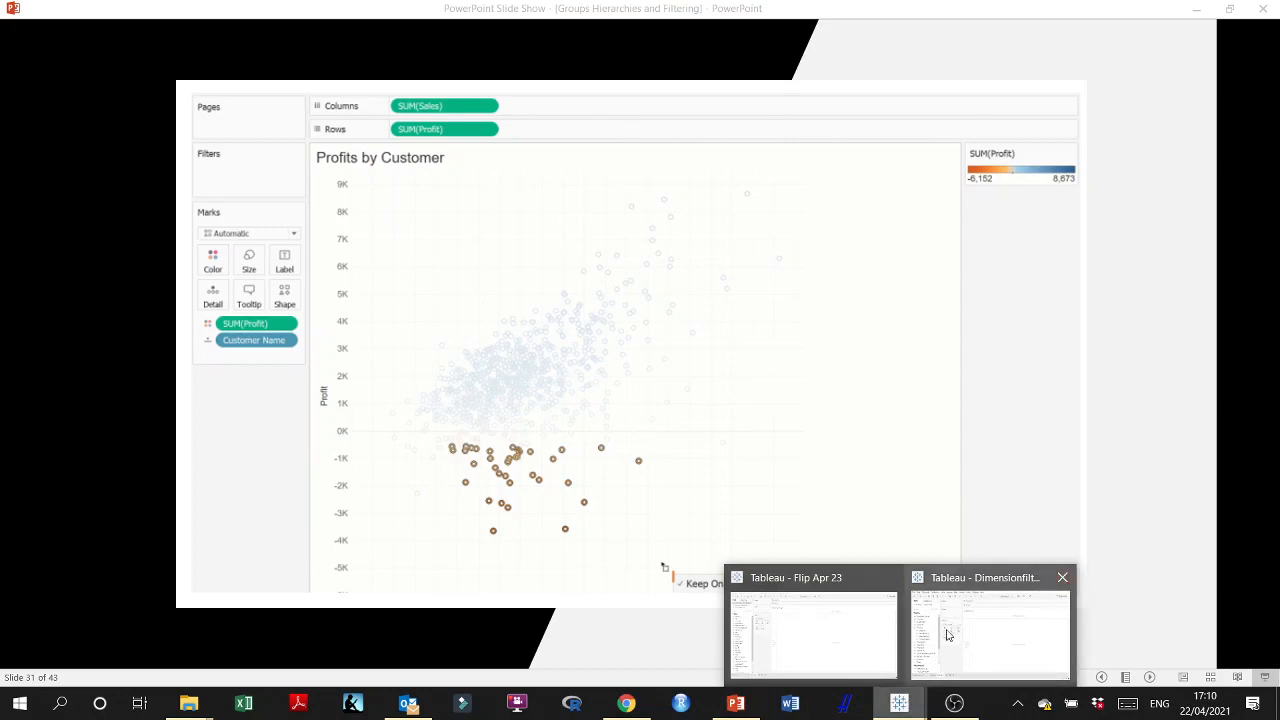
left_click(837, 643)
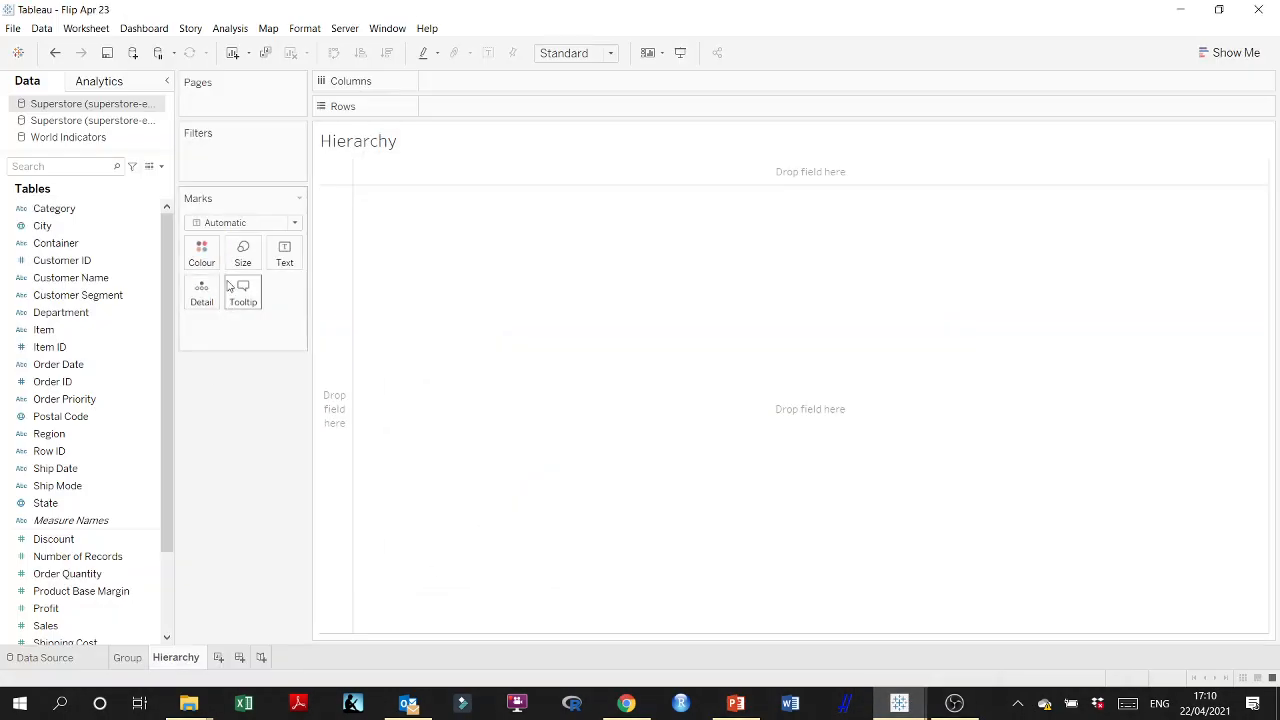
- Build a scatter plot on the Hierarchy sheet with Sales on Columns and Profit on Rows
scroll(115, 470, "down", 1)
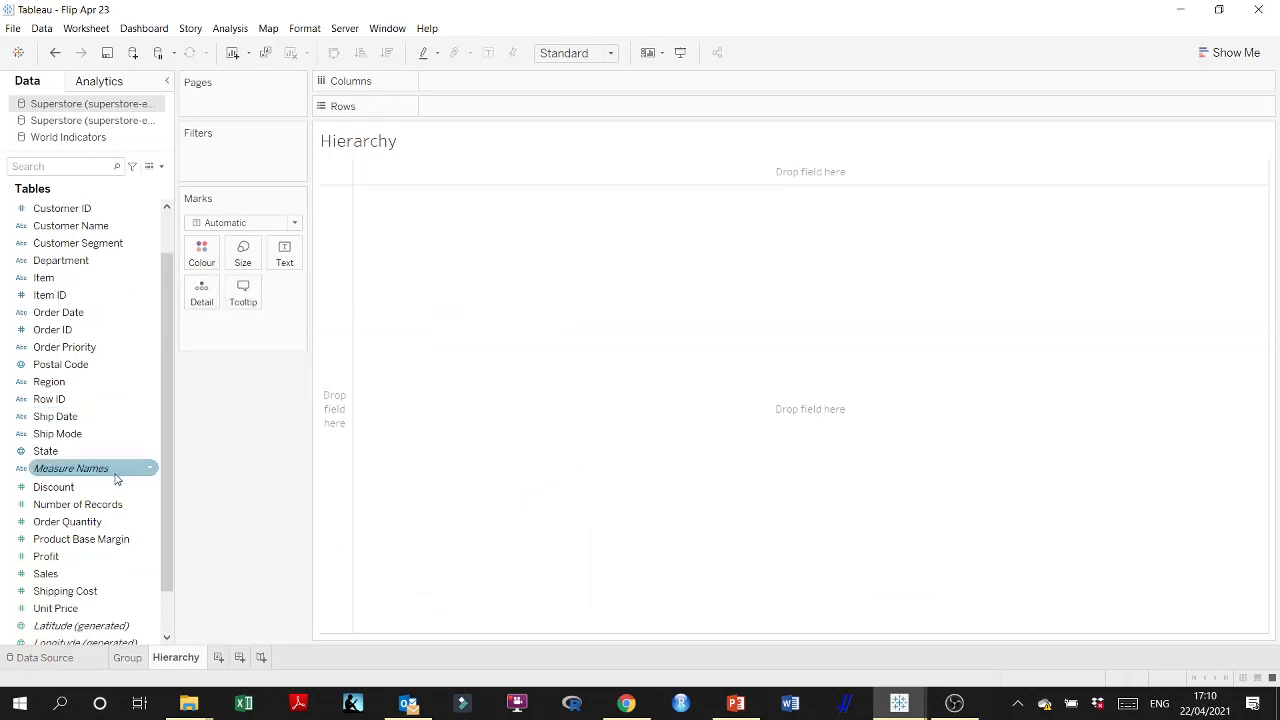
left_click(102, 556)
left_click(80, 574, "ctrl")
double_click(83, 574)
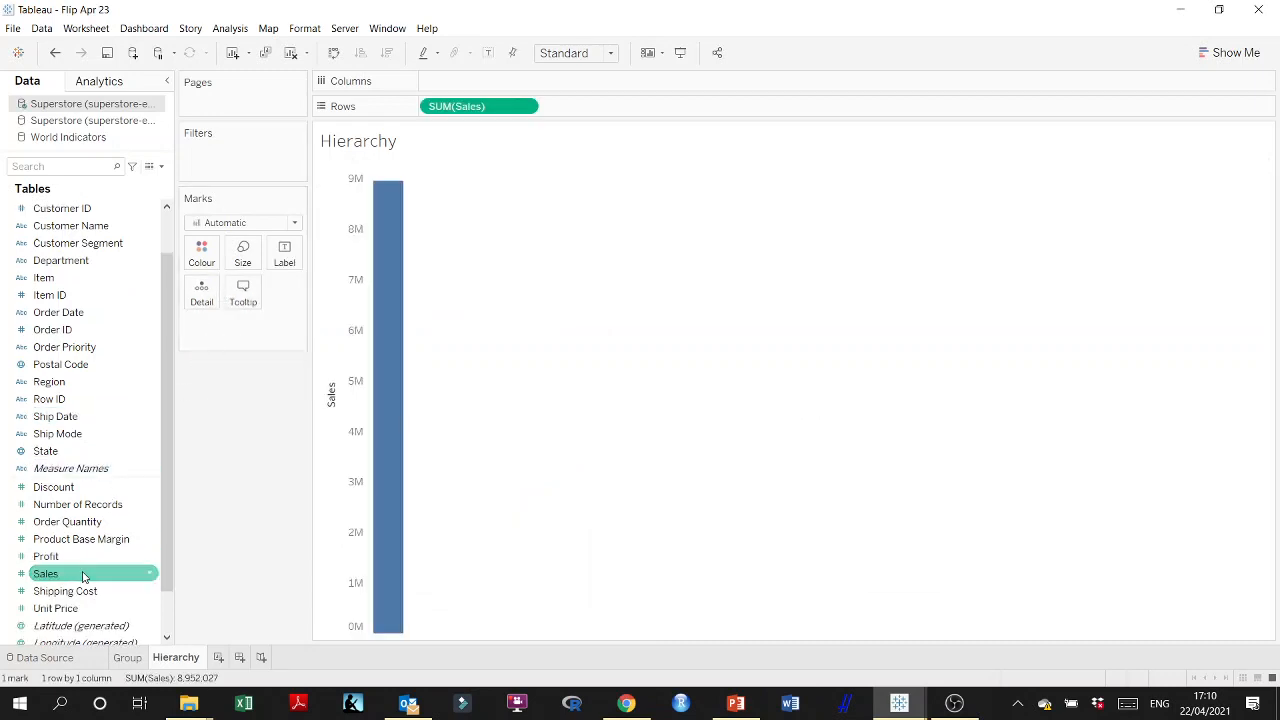
left_click_drag(83, 574, 500, 83)
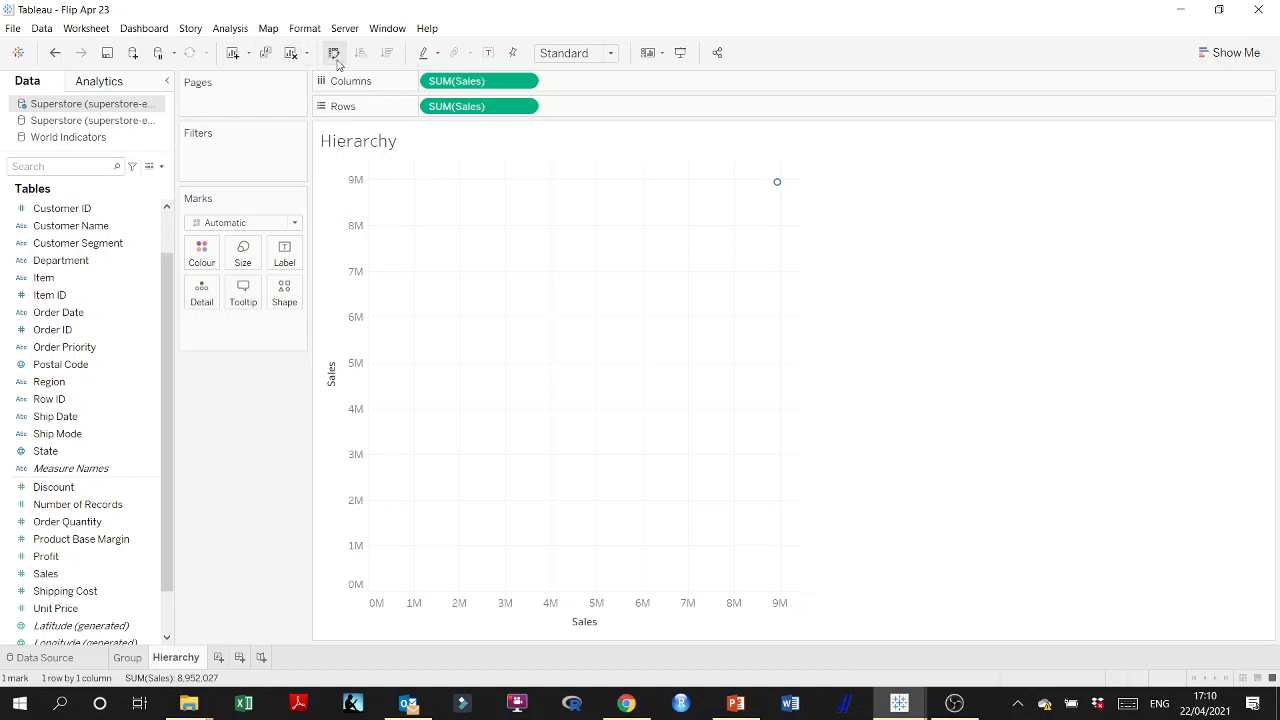
left_click_drag(467, 83, 203, 450)
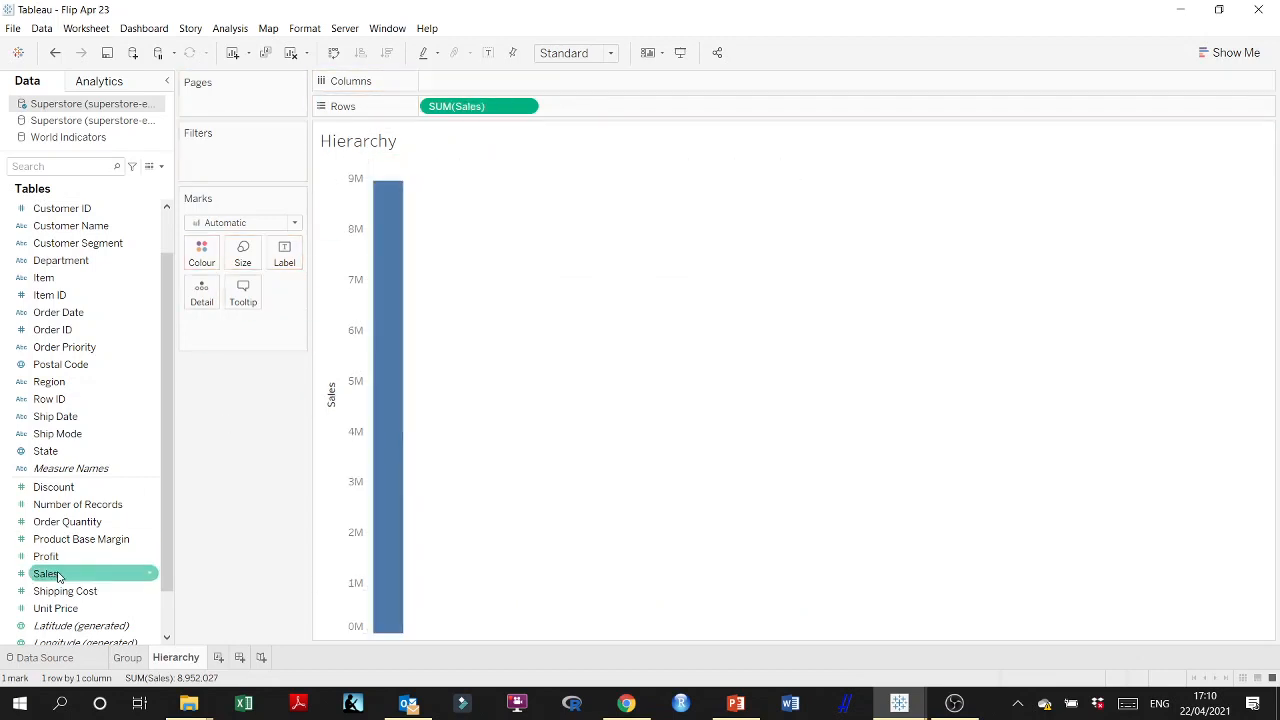
double_click(58, 557)
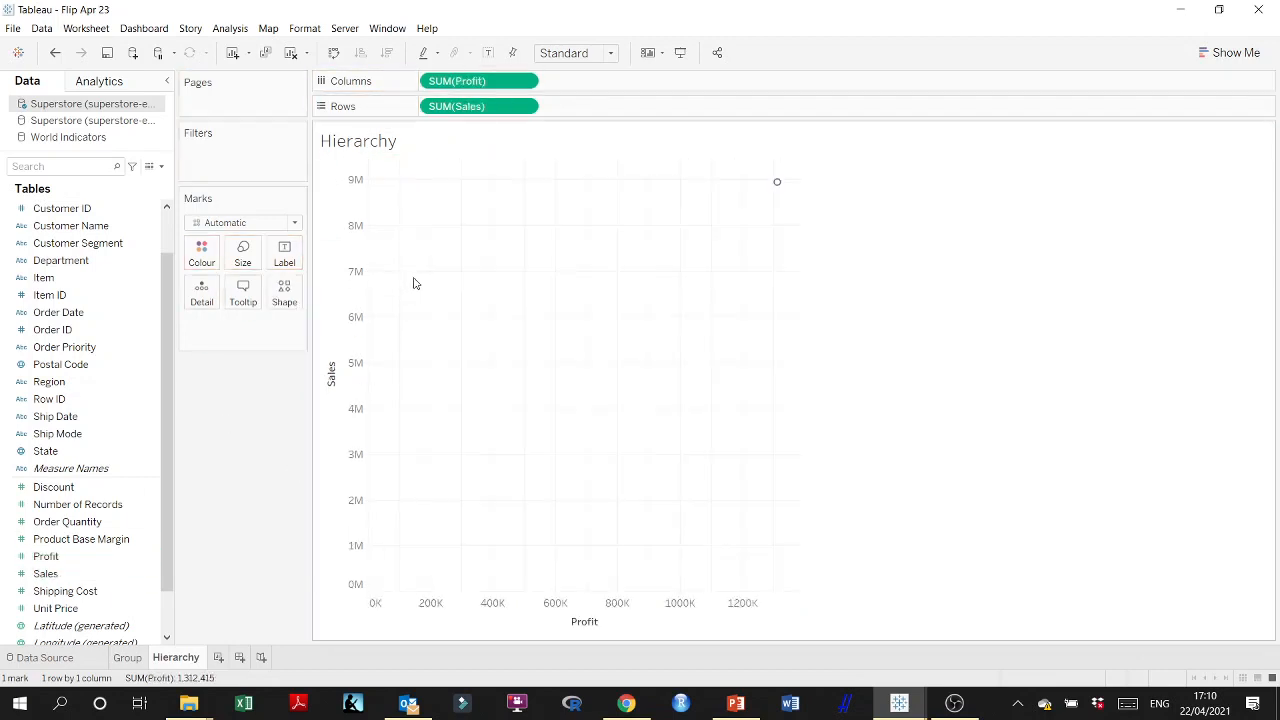
left_click(334, 52)
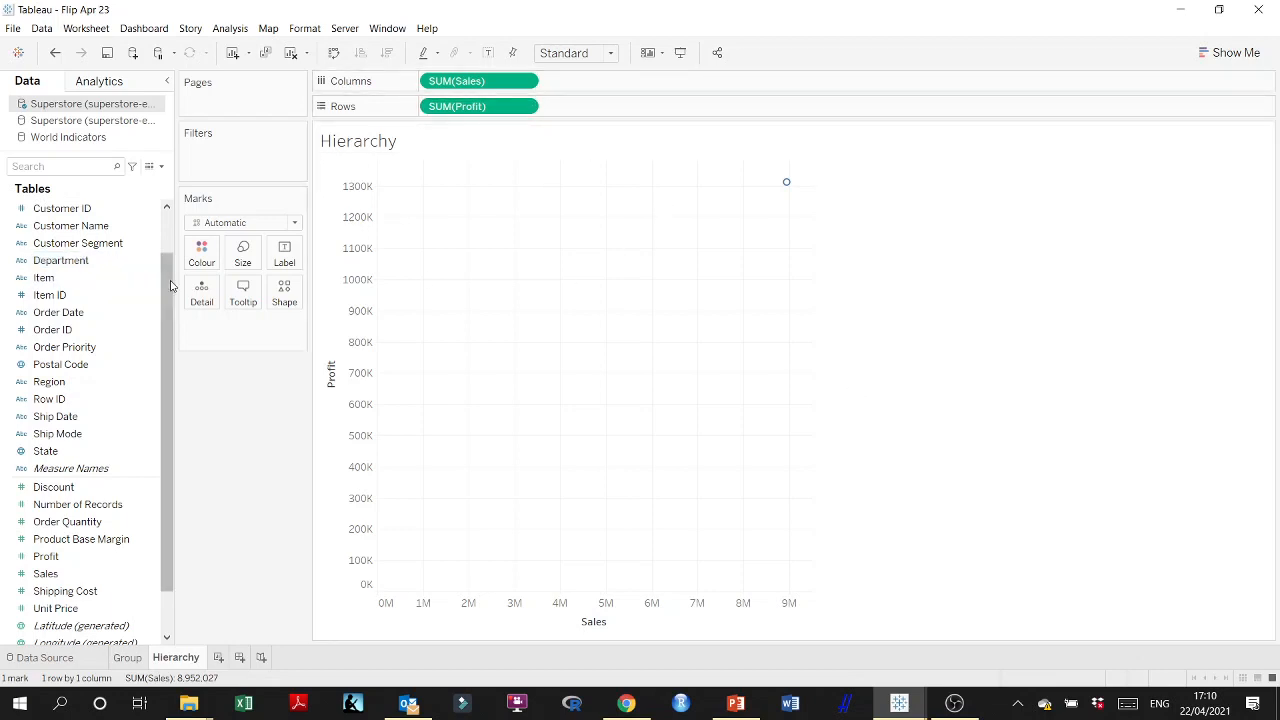
scroll(80, 246, "up", 1)
left_click(80, 246)
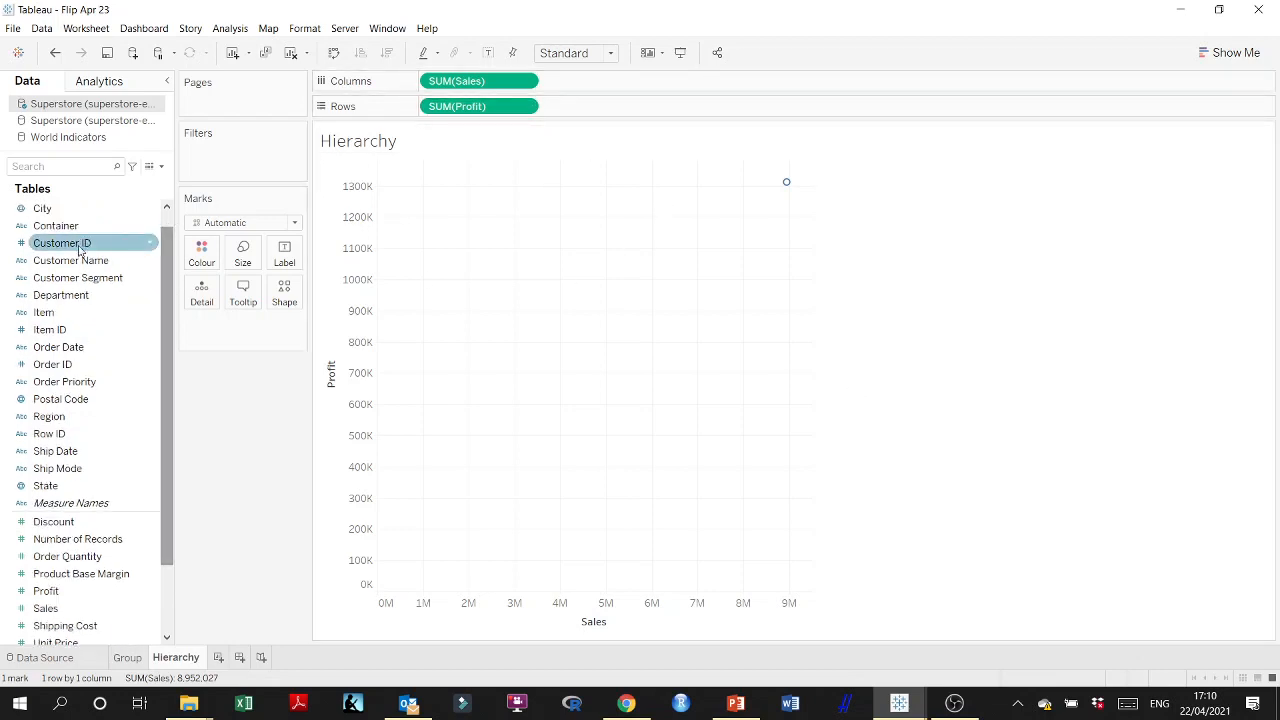
left_click_drag(75, 244, 487, 272)
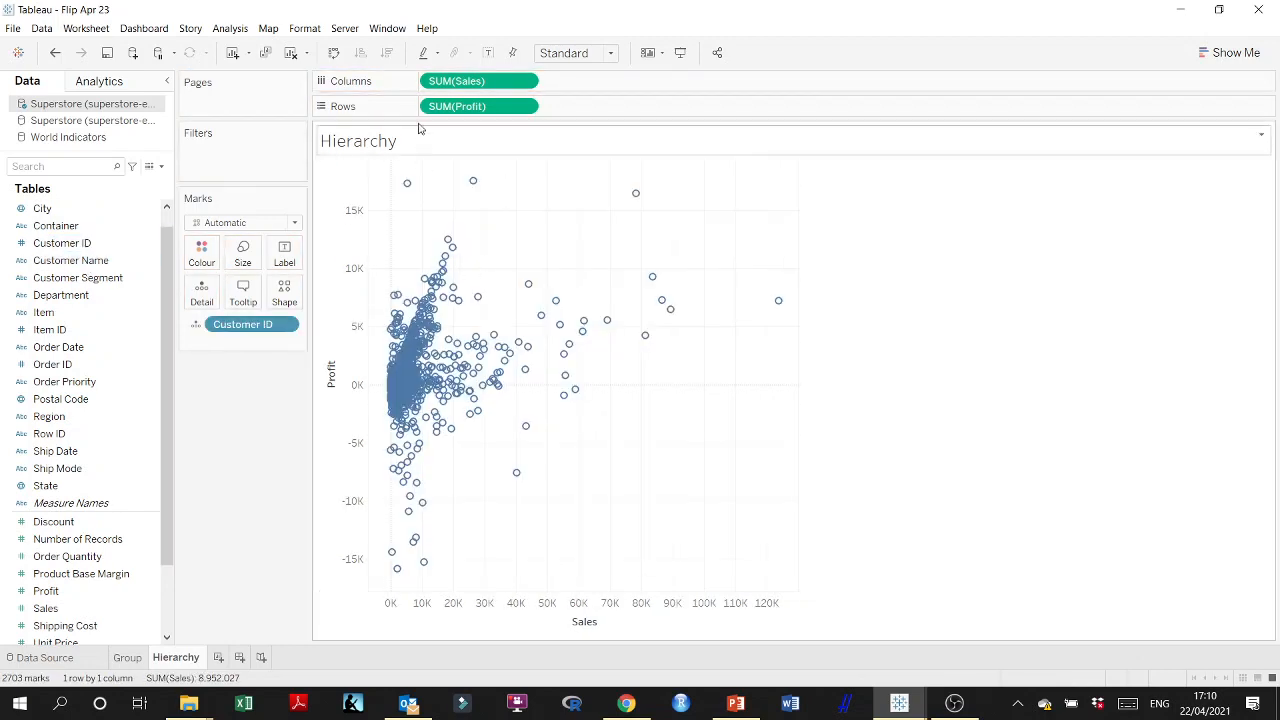
left_click_drag(243, 328, 192, 438)
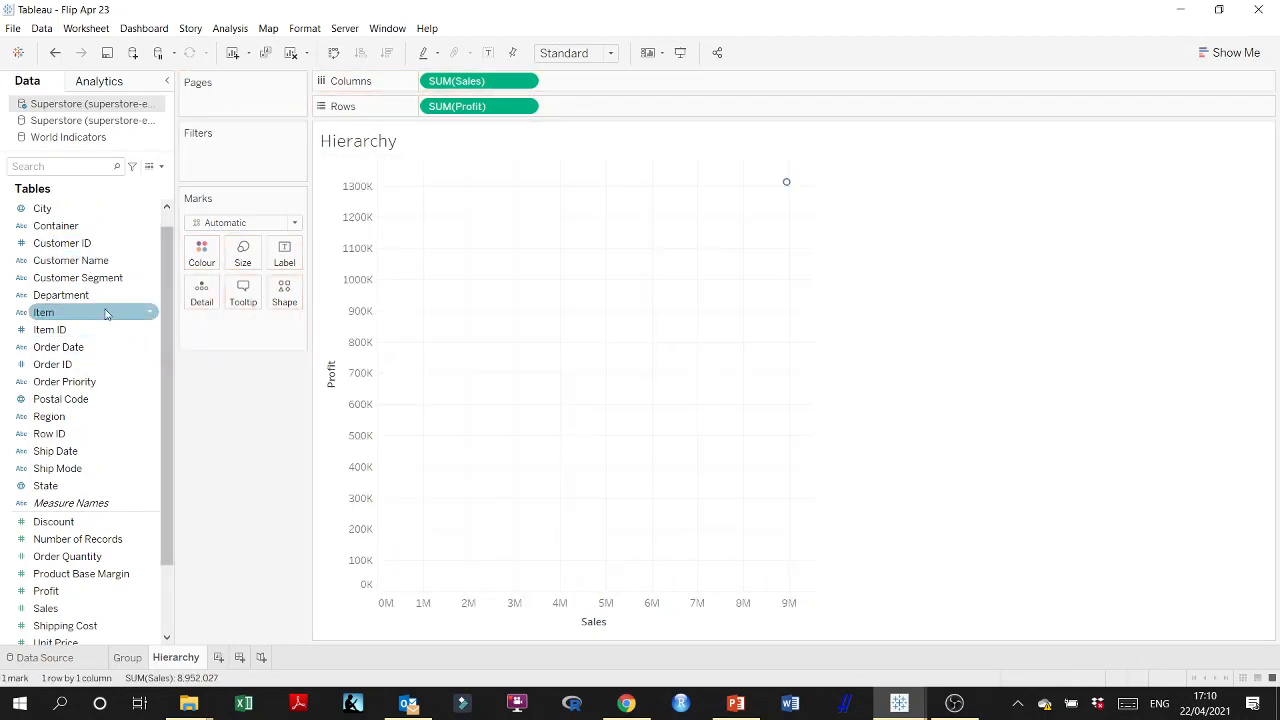
- Break the Sales and Profit scatter plot down into one mark per Customer Name
left_click_drag(52, 261, 557, 313)
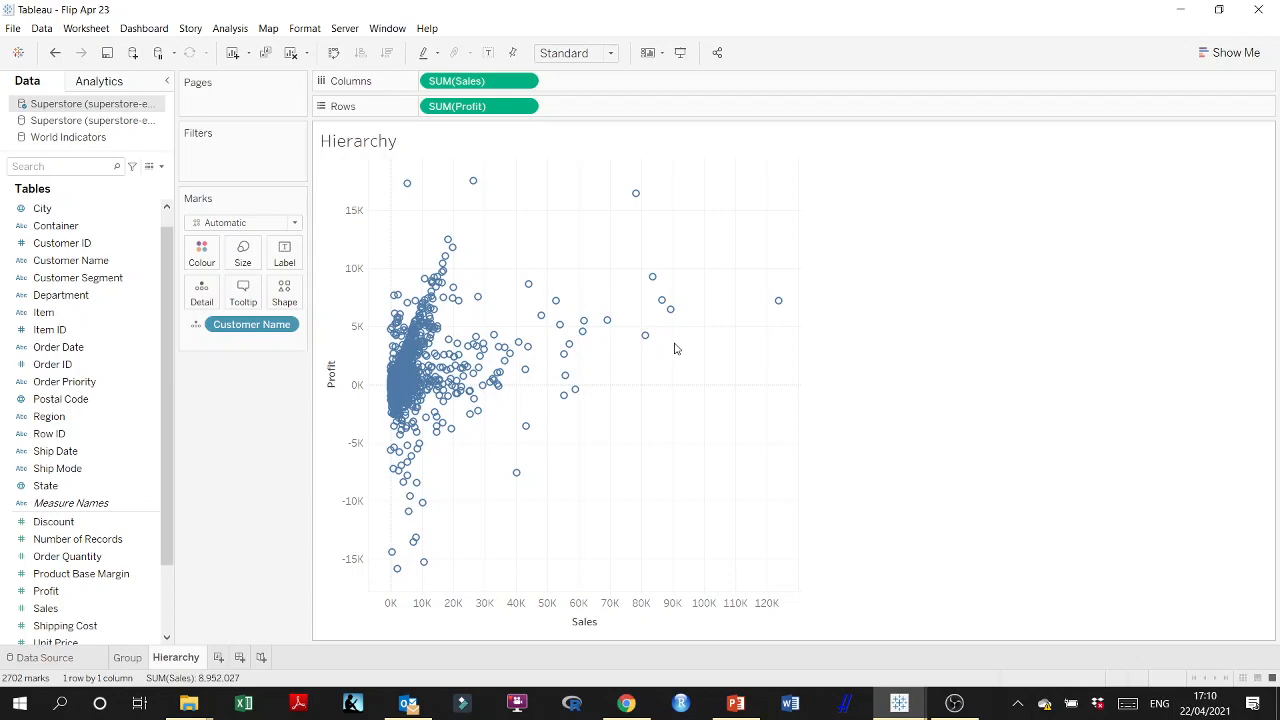
- Check the Profits by Customer slide in PowerPoint, and colour the scatter plot's marks by Profit in Tableau
left_click(735, 703)
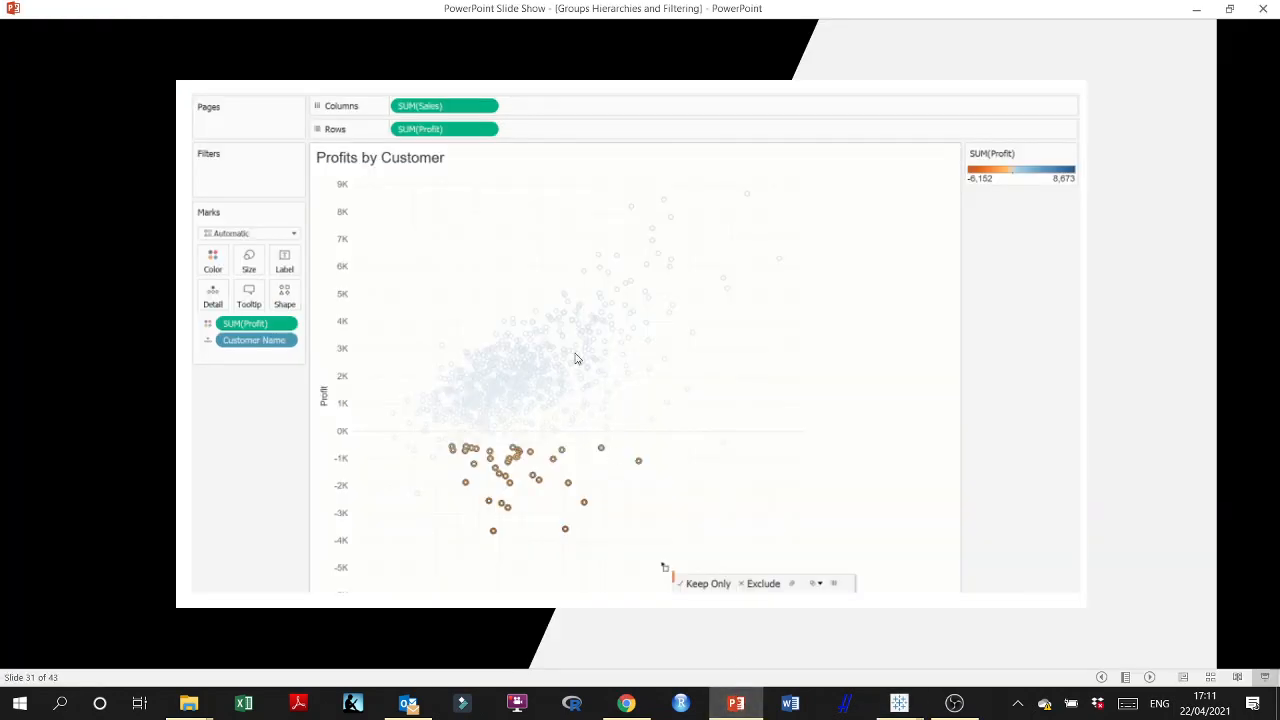
key("Left")
key("Right")
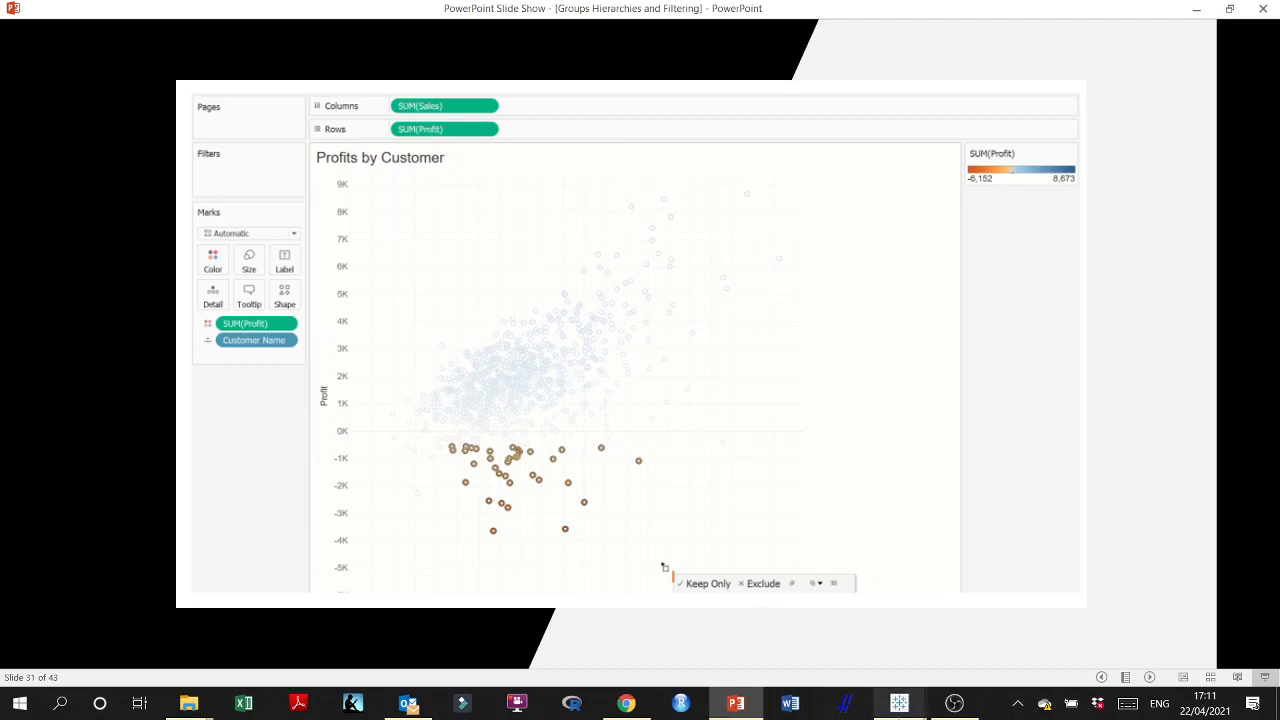
mouse_move(899, 703)
left_click(866, 662)
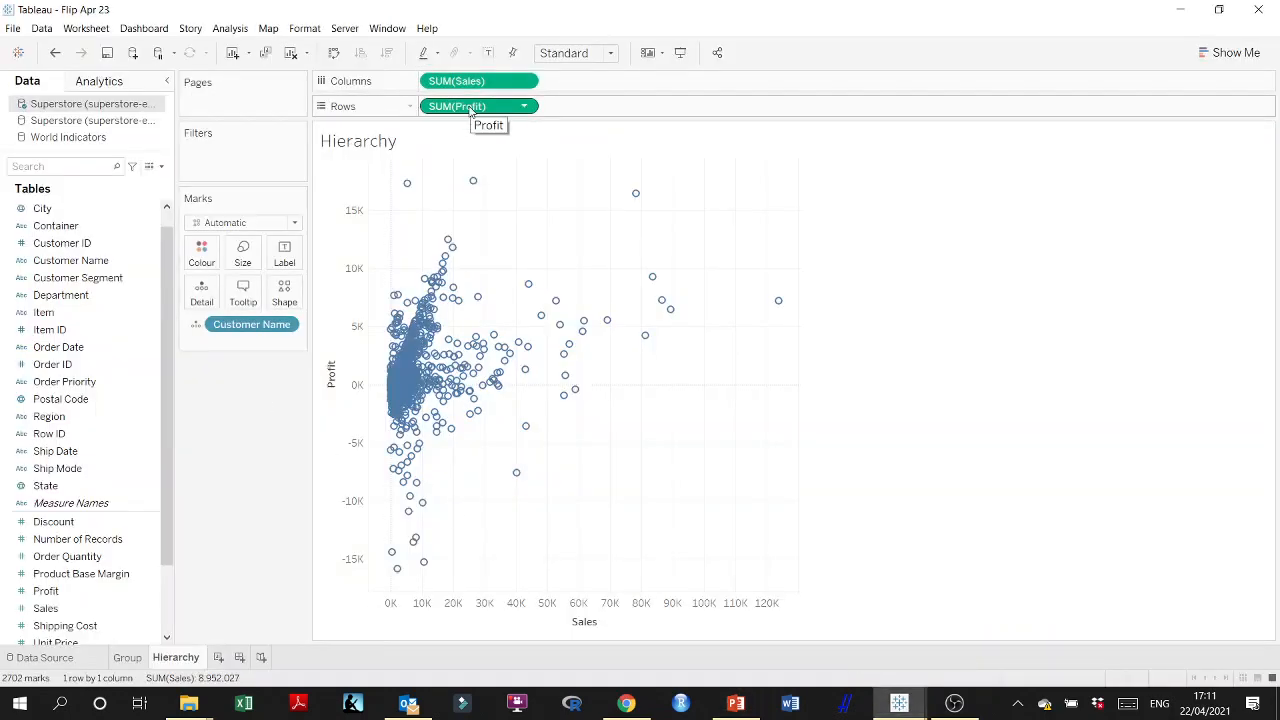
left_click_drag(470, 110, 205, 252)
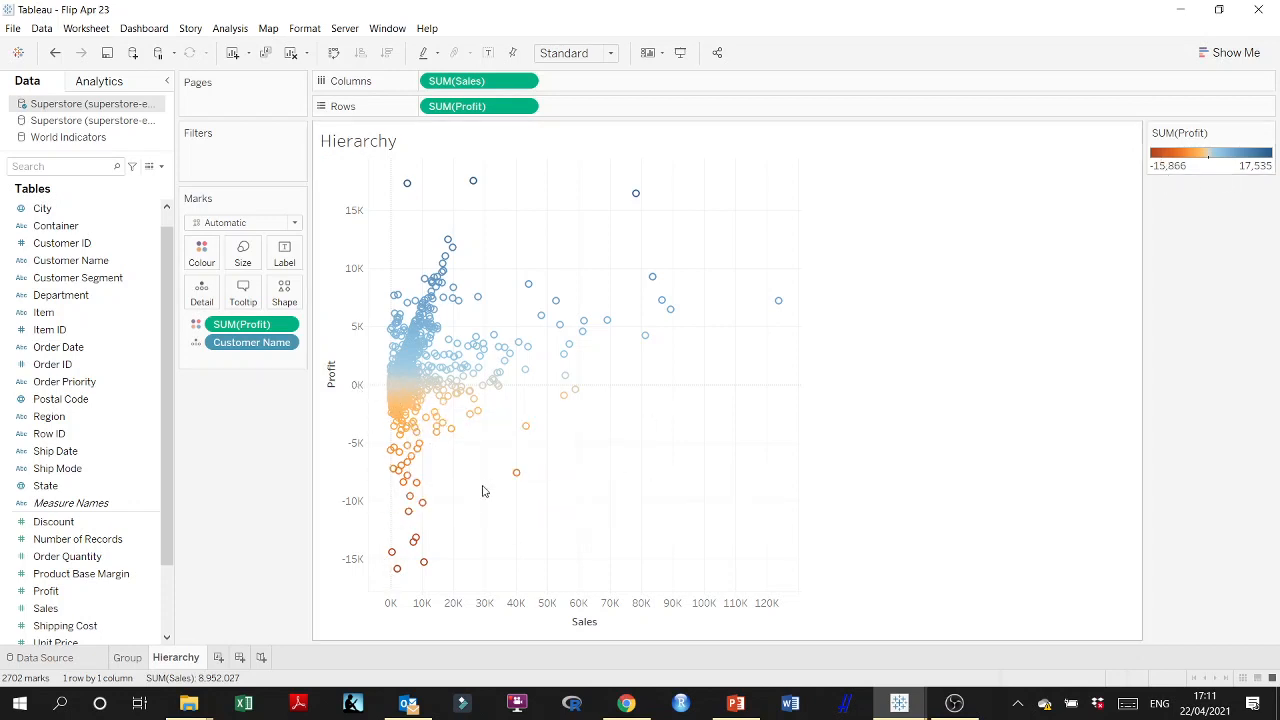
- Try selecting the orange low-profit marks below the 0K Profit line in the scatter plot
mouse_move(398, 572)
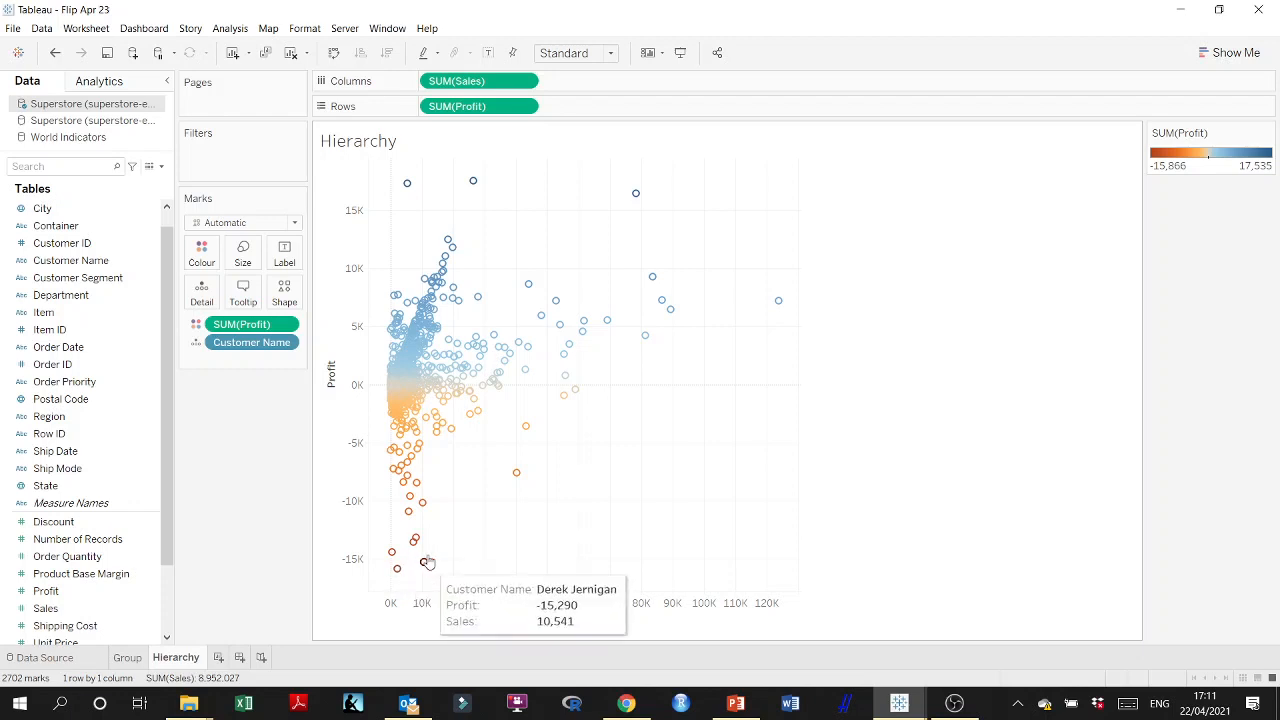
mouse_move(400, 410)
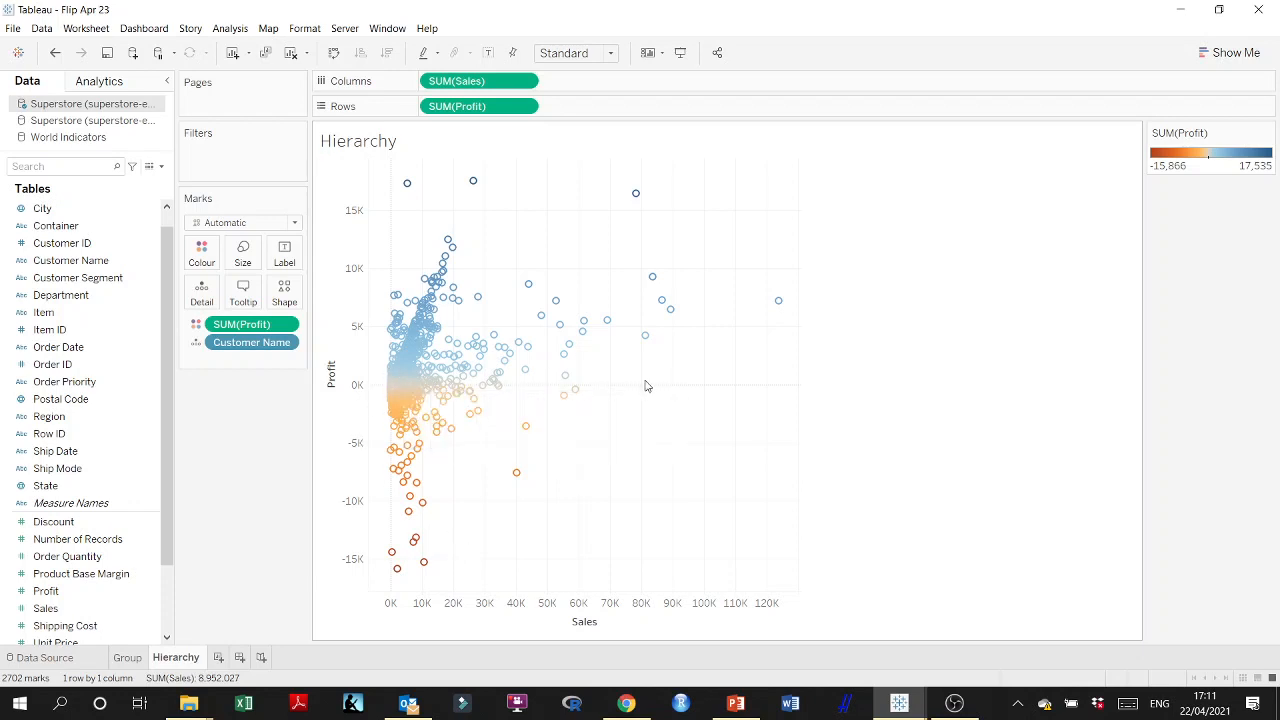
mouse_move(410, 443)
left_click(340, 393)
left_click(900, 428)
left_click_drag(687, 399, 339, 588)
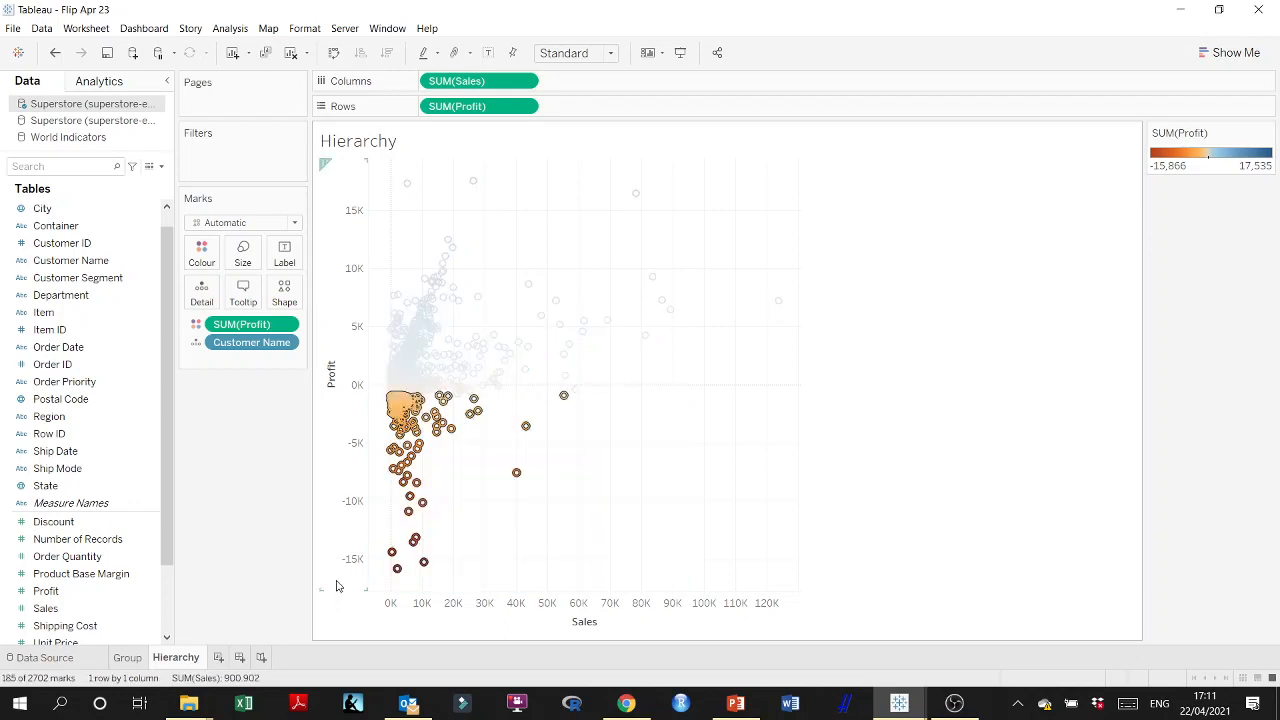
left_click(864, 406)
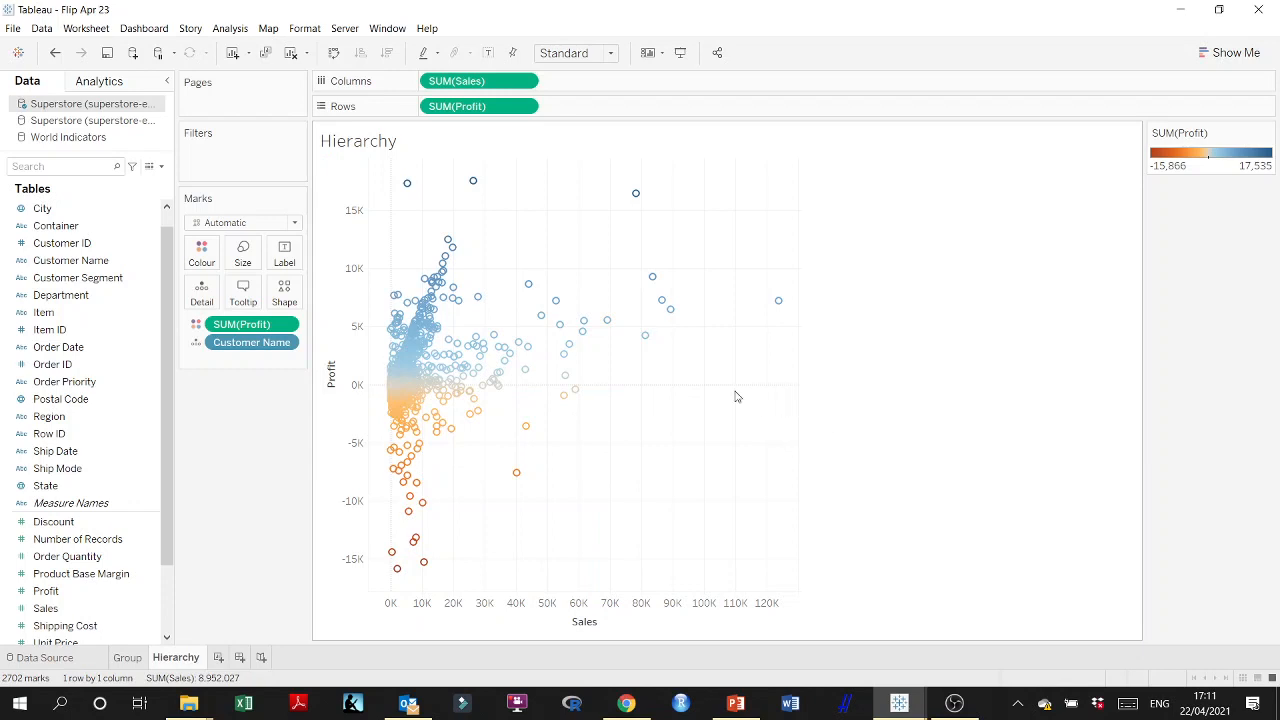
left_click_drag(688, 389, 367, 604)
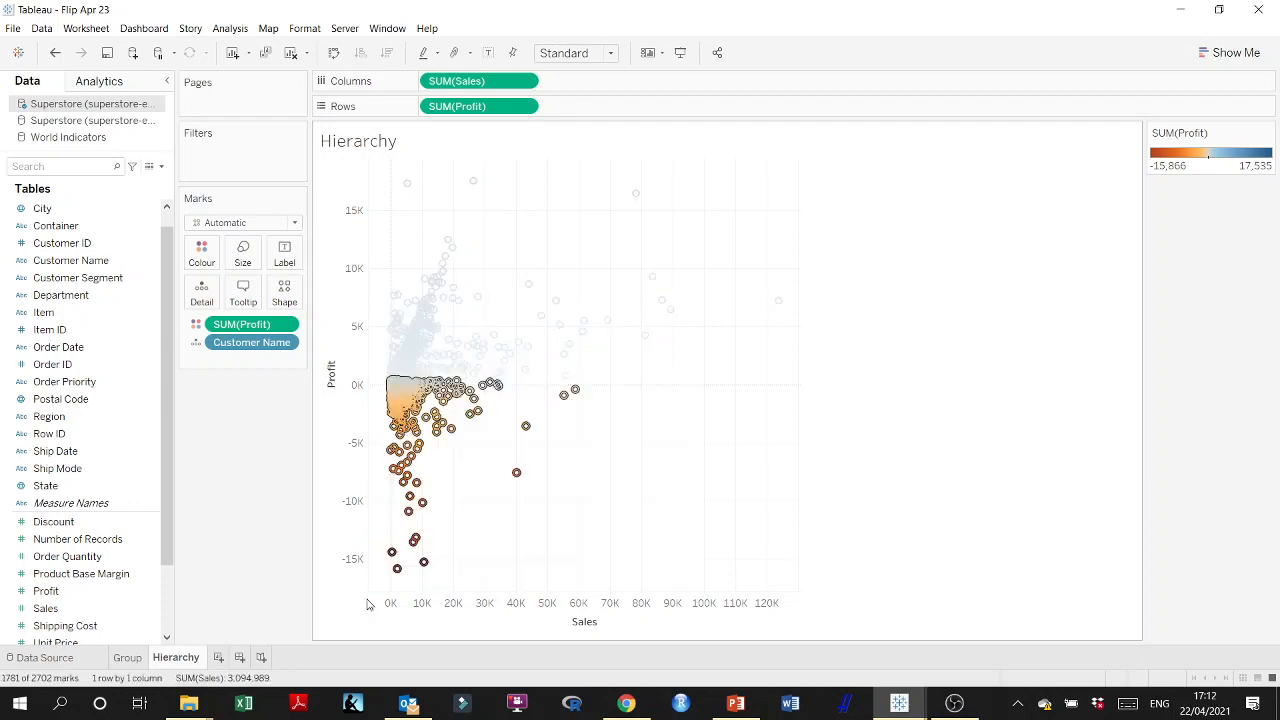
mouse_move(475, 414)
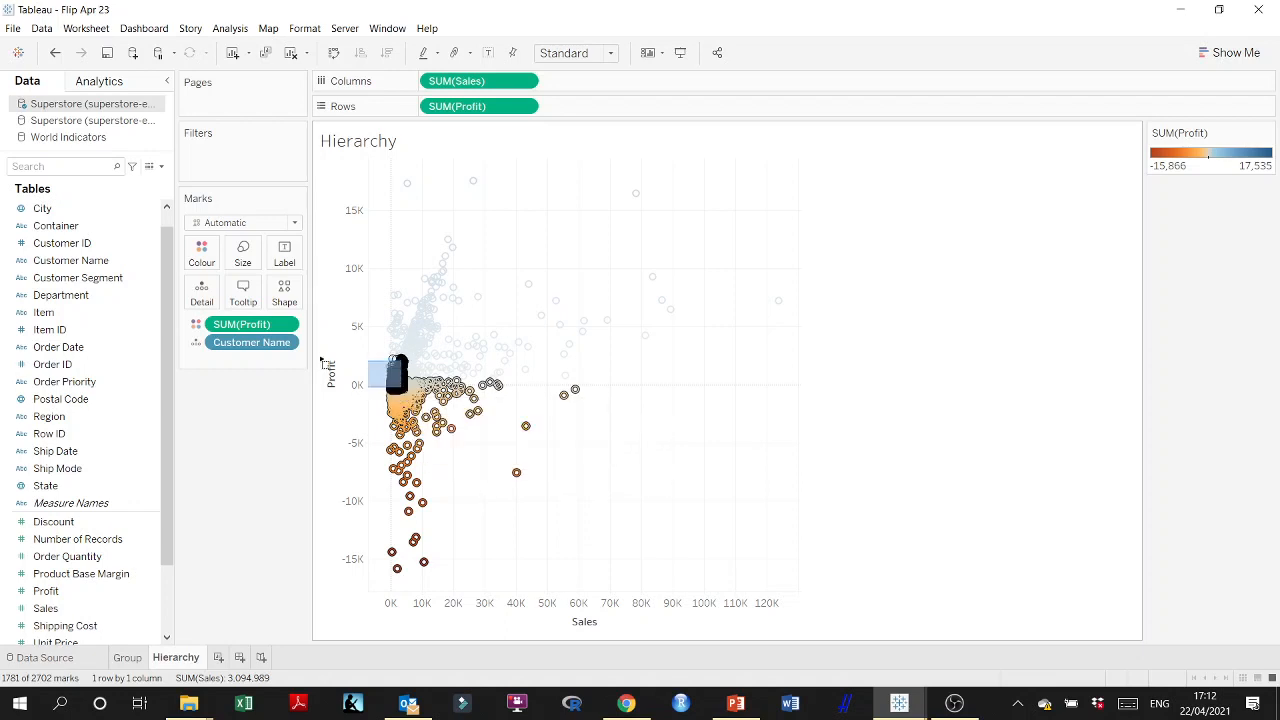
left_click(827, 395)
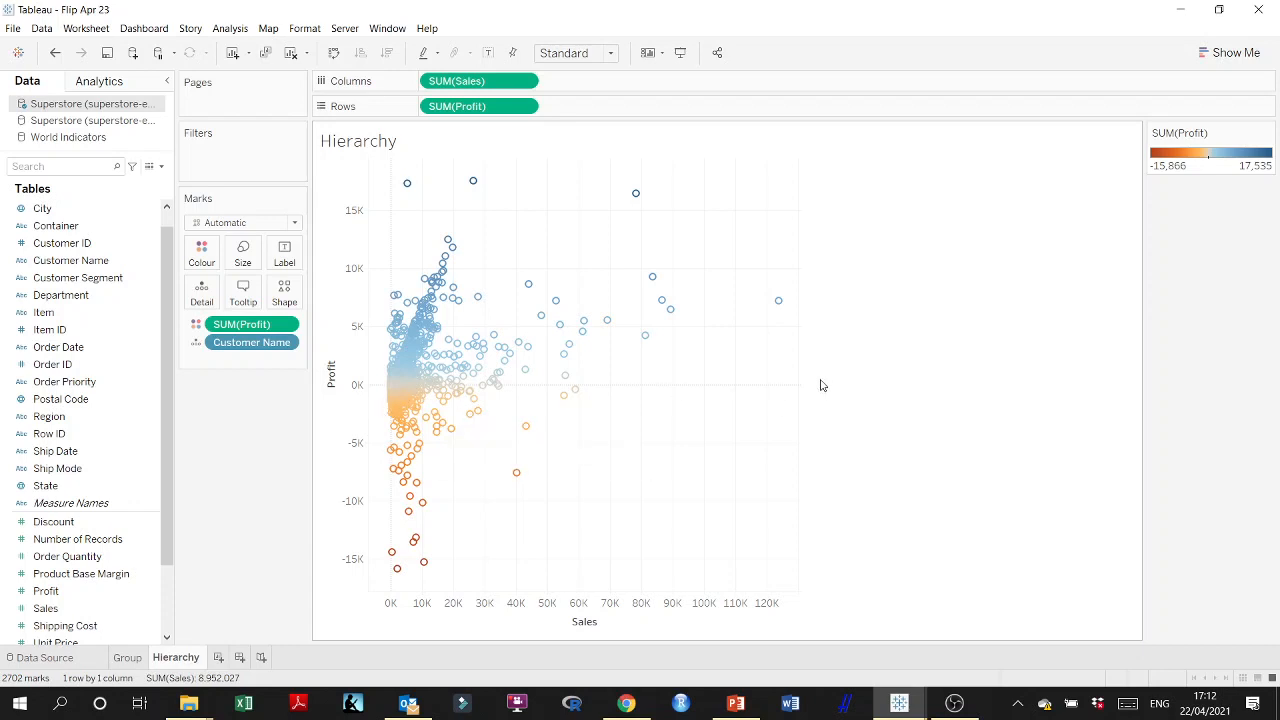
left_click_drag(729, 384, 373, 602)
left_click_drag(399, 395, 242, 152)
left_click(873, 385)
- Try keeping only a selection of low-profit marks in the view, and undo the resulting filter
left_click_drag(691, 385, 610, 388)
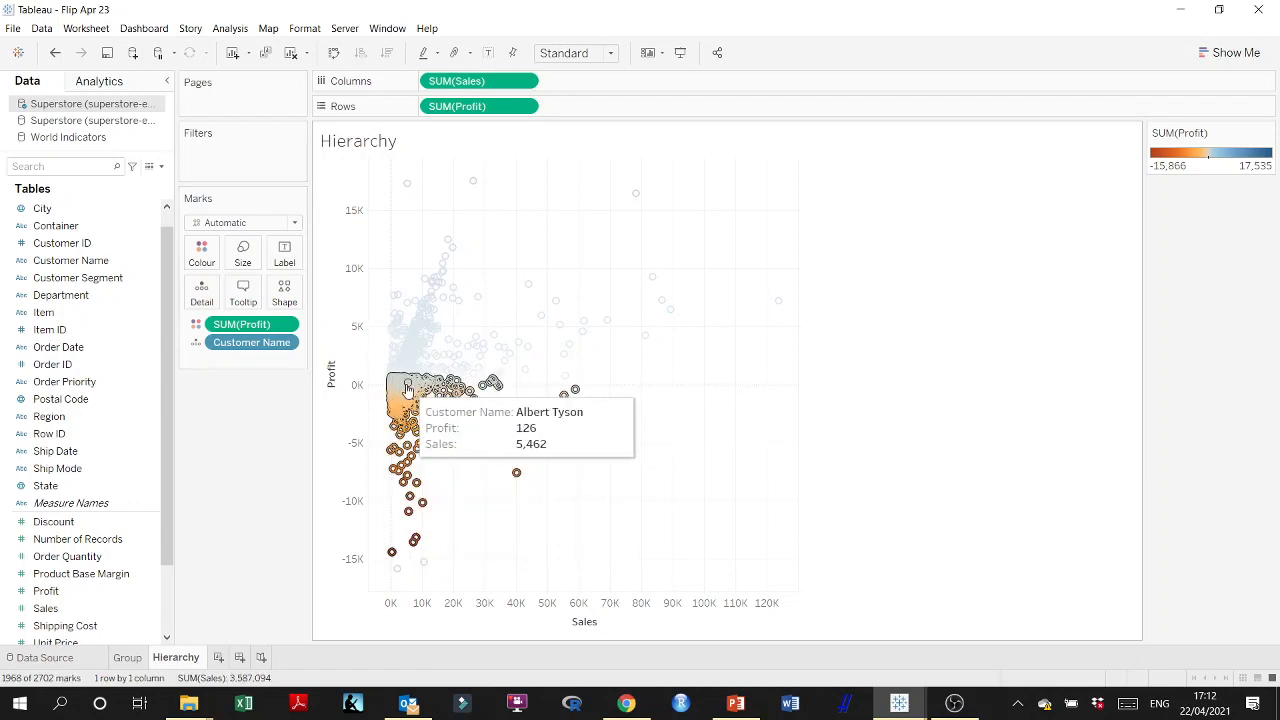
mouse_move(407, 388)
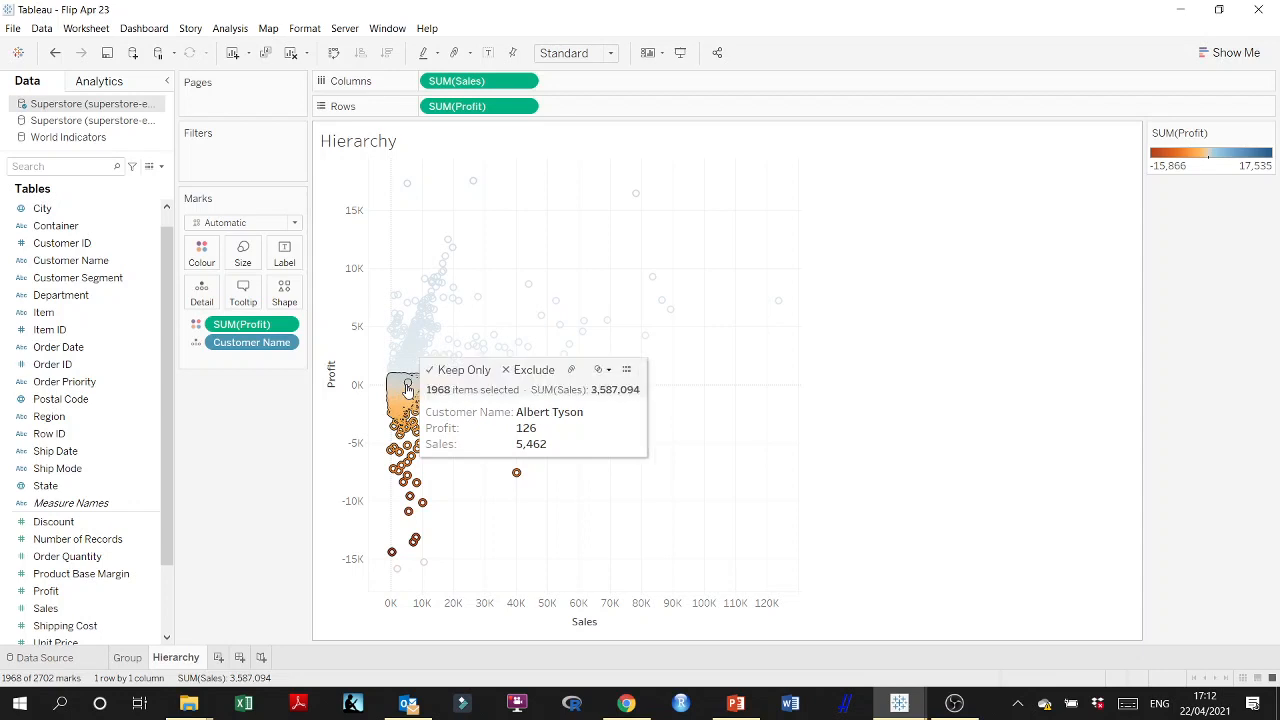
left_click(464, 370)
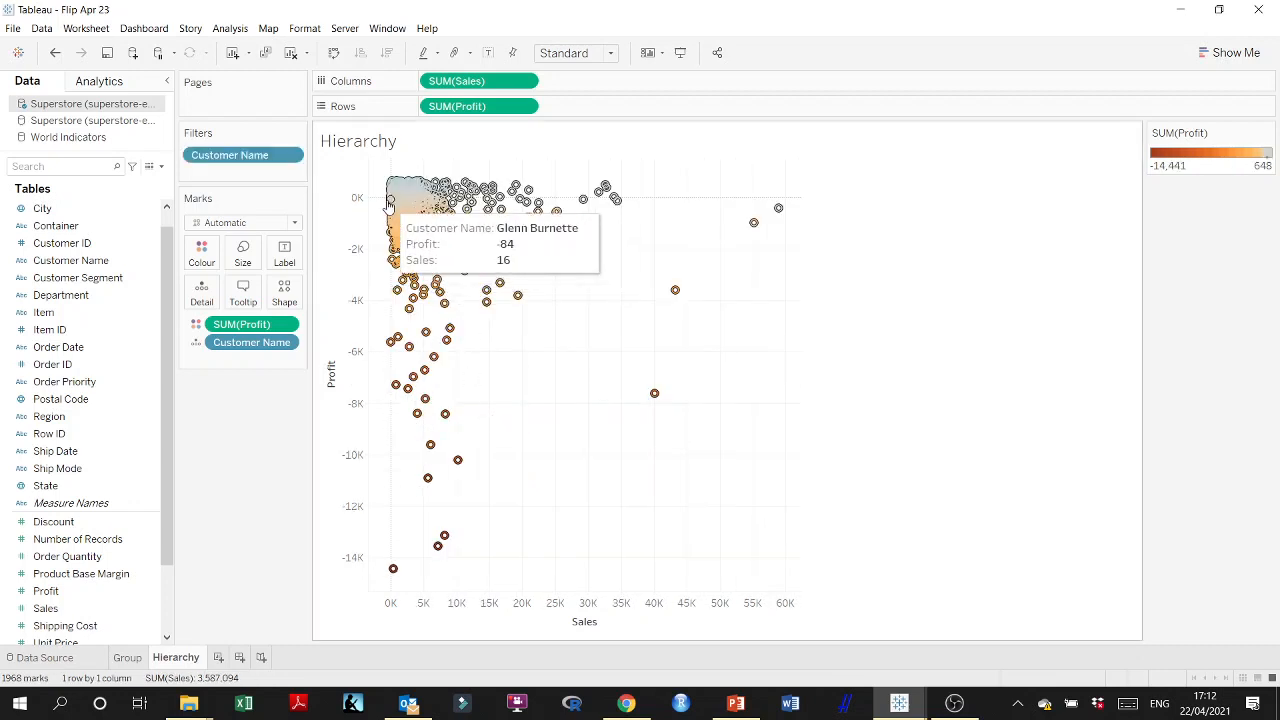
key("ctrl+z")
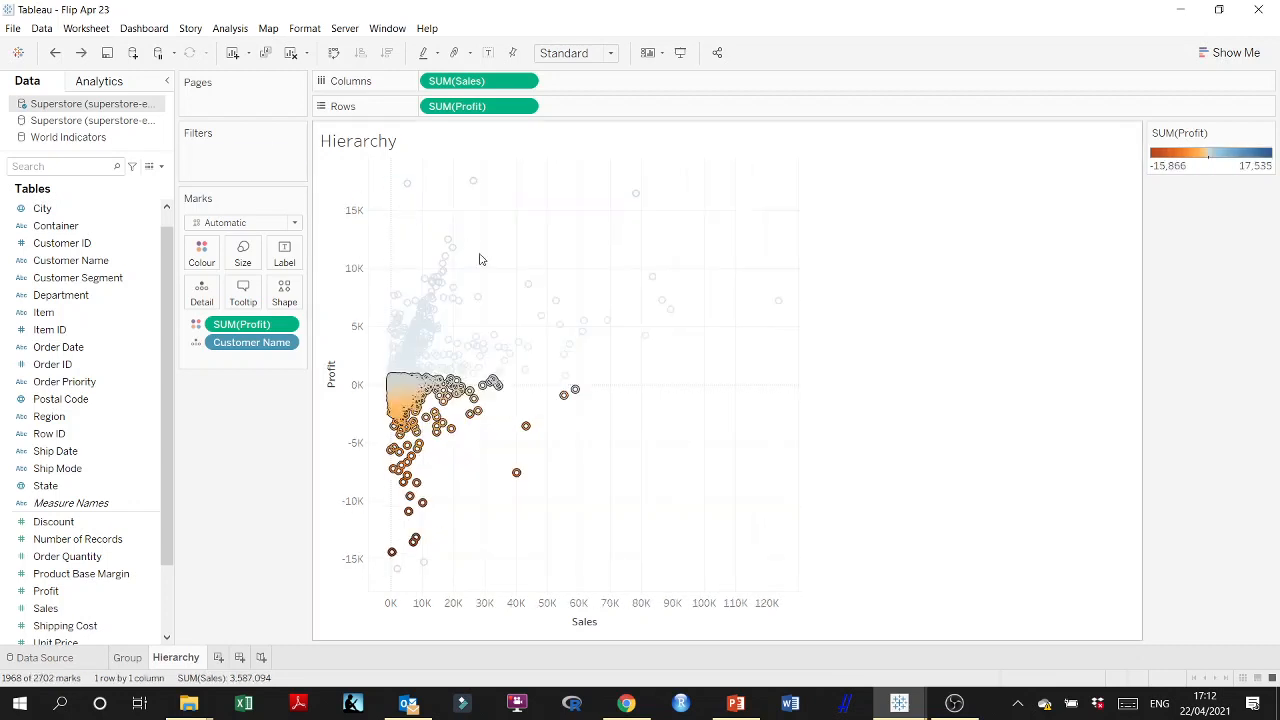
- Select all marks from about the 0K Profit line downwards and keep only those customers in the view
left_click_drag(711, 386, 377, 587)
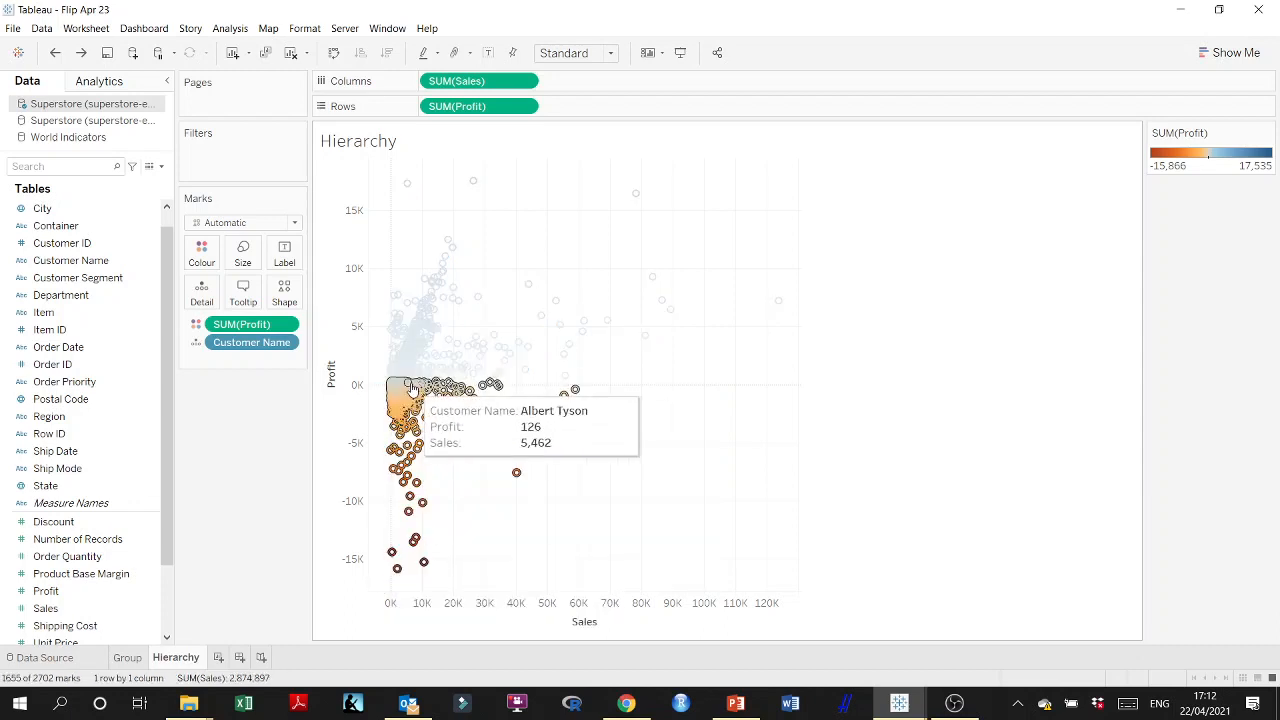
mouse_move(413, 390)
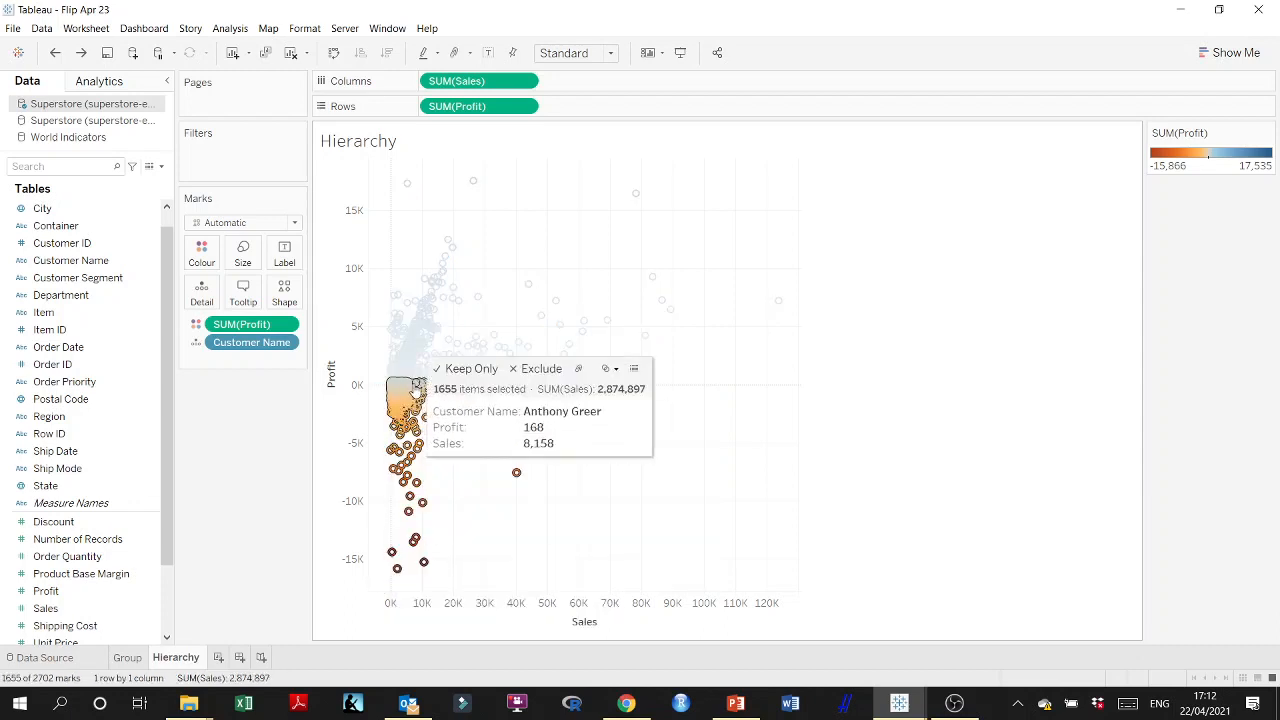
left_click(470, 369)
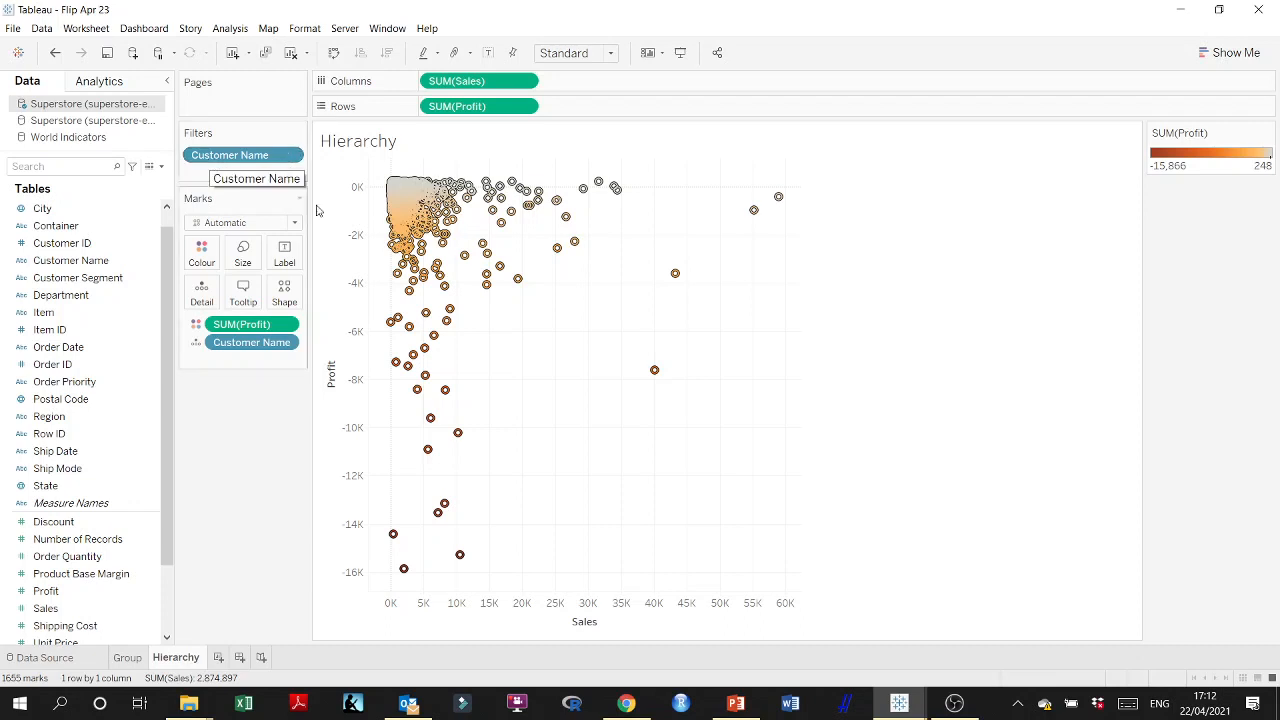
- Switch to the PowerPoint slide show and return to the Filtering in the View slide
left_click(737, 704)
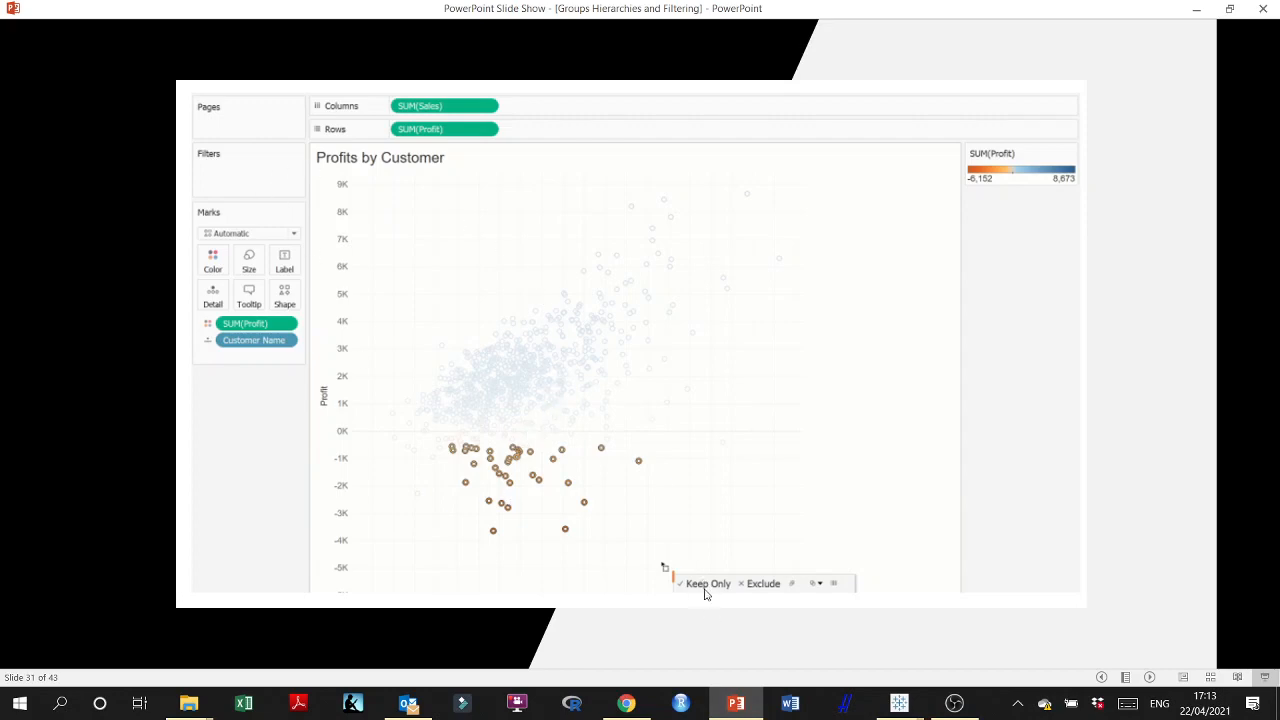
left_click(690, 483)
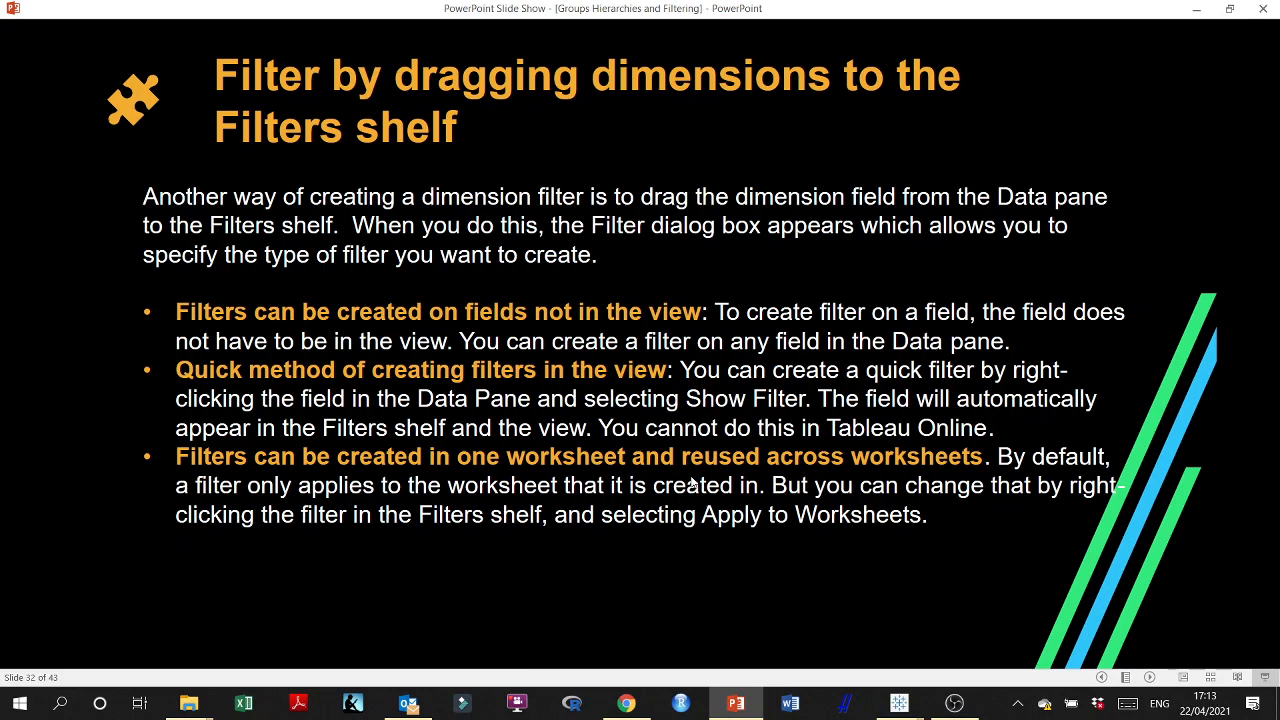
key("Left")
key("Left")
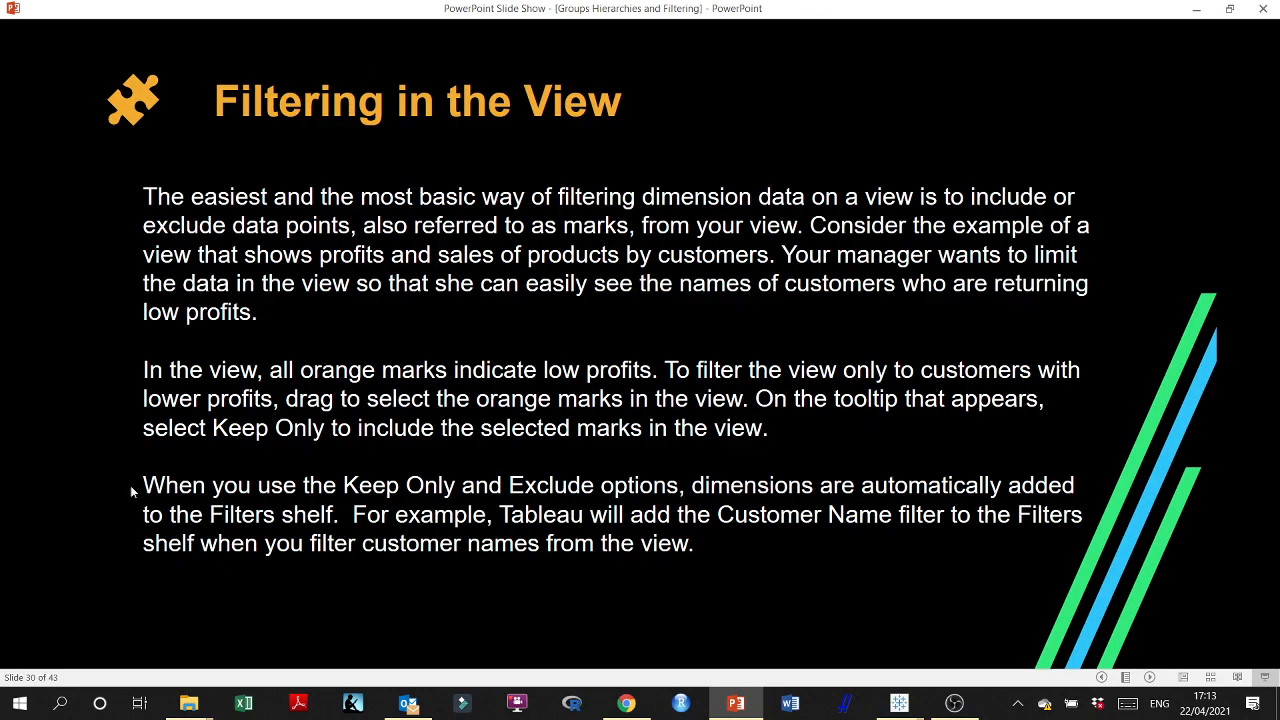
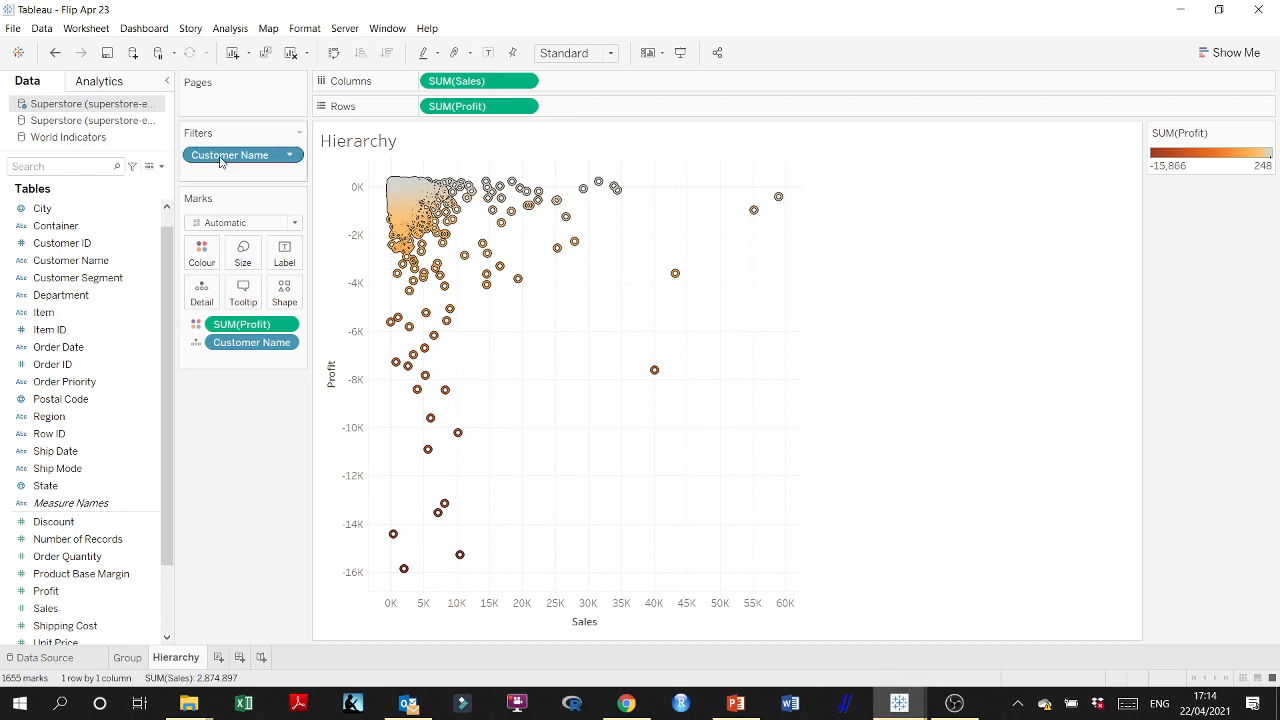
- Add a new worksheet, and apply the Hierarchy sheet's Customer Name filter to all worksheets using this data source
left_click(220, 657)
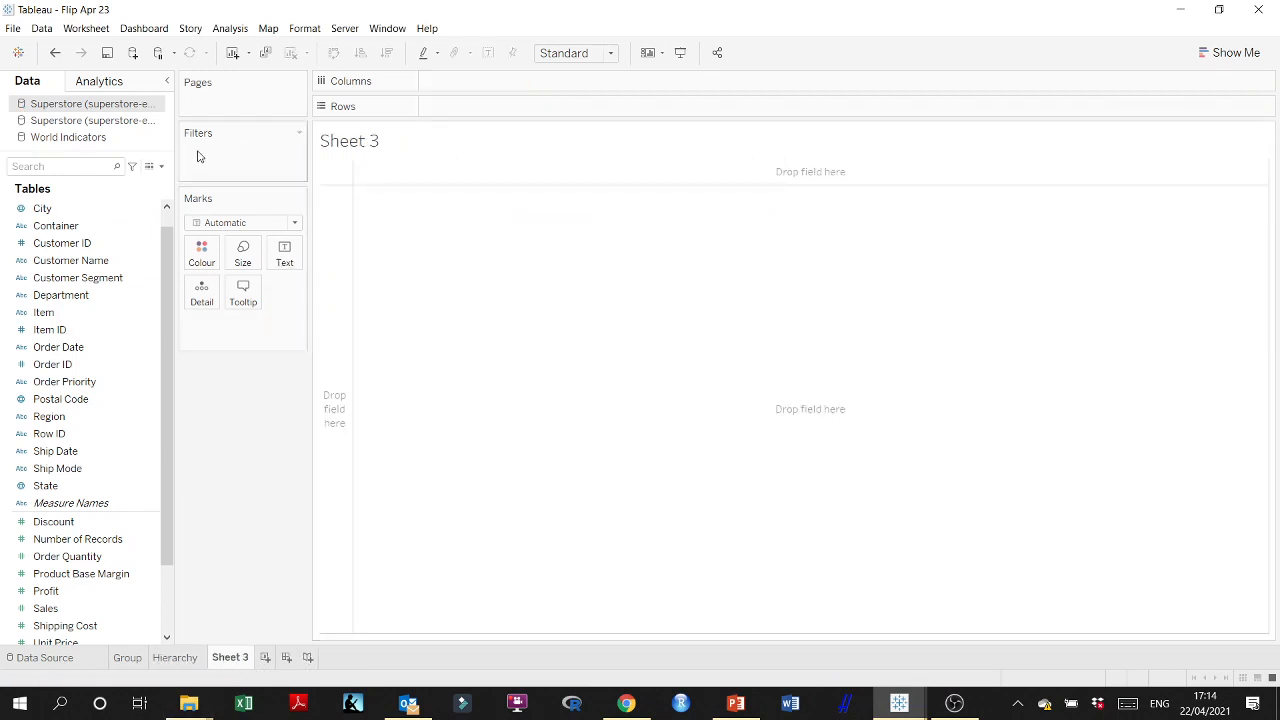
left_click(176, 657)
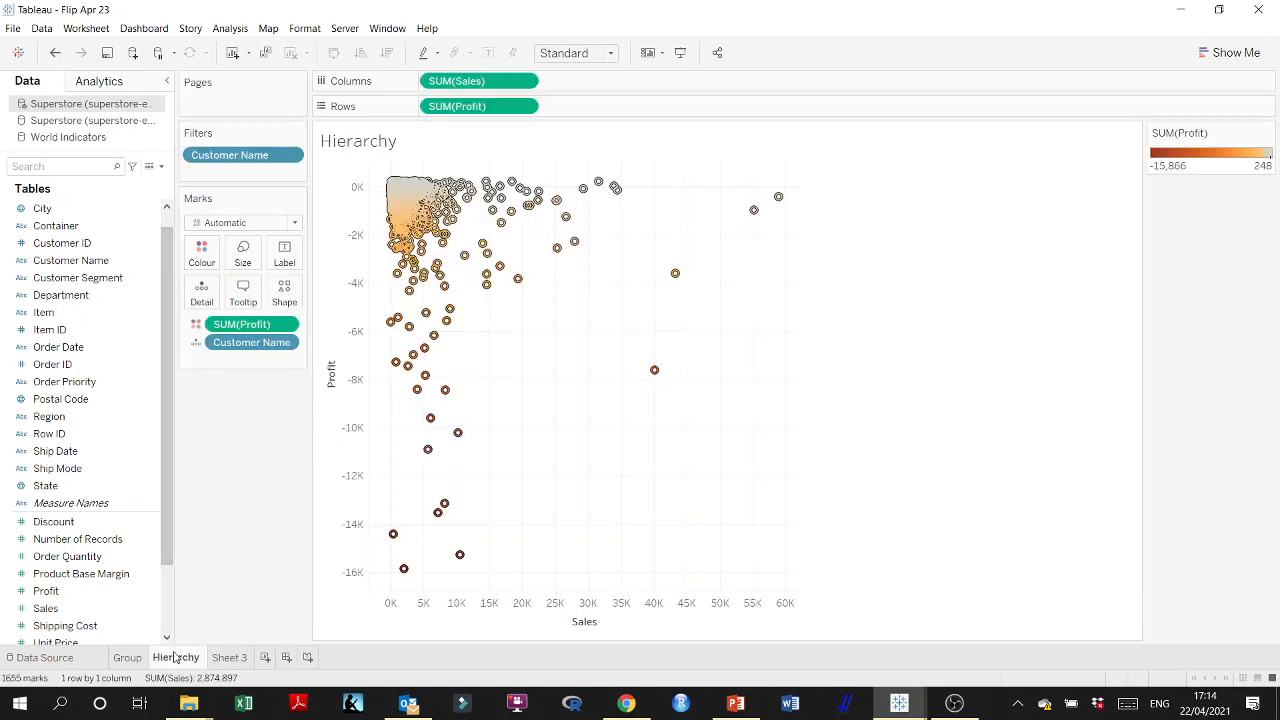
left_click(290, 158)
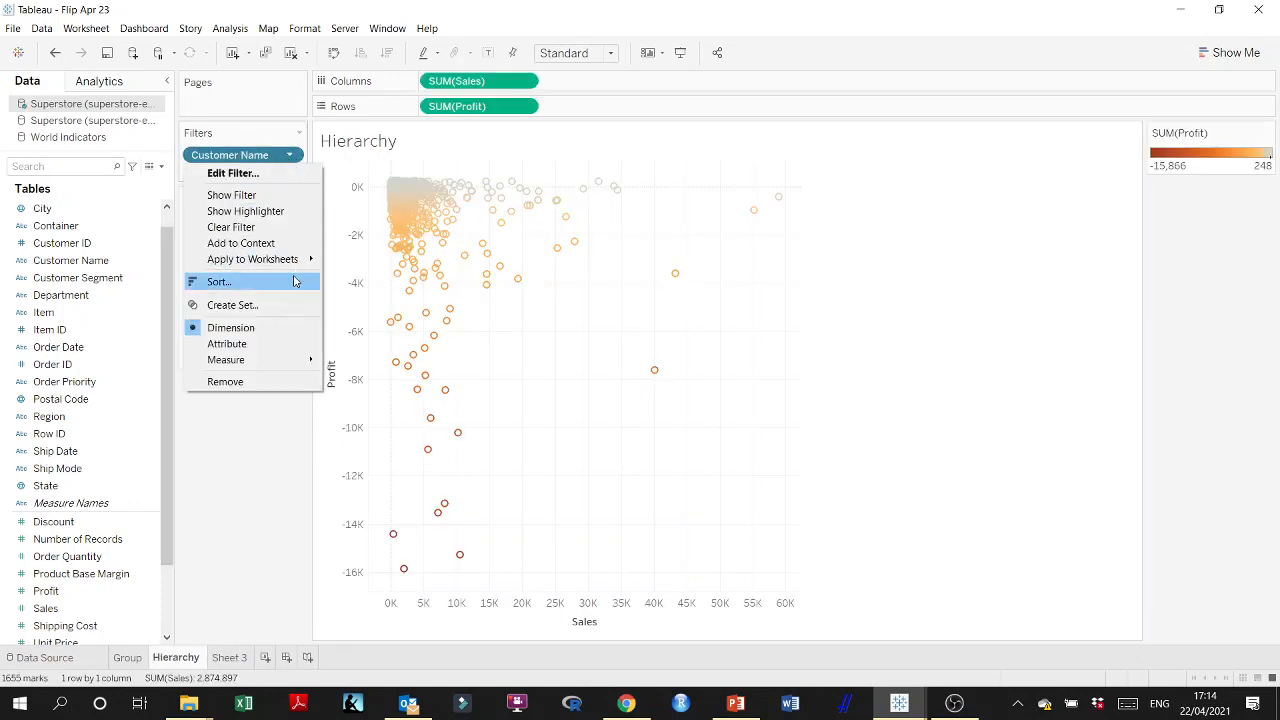
mouse_move(294, 262)
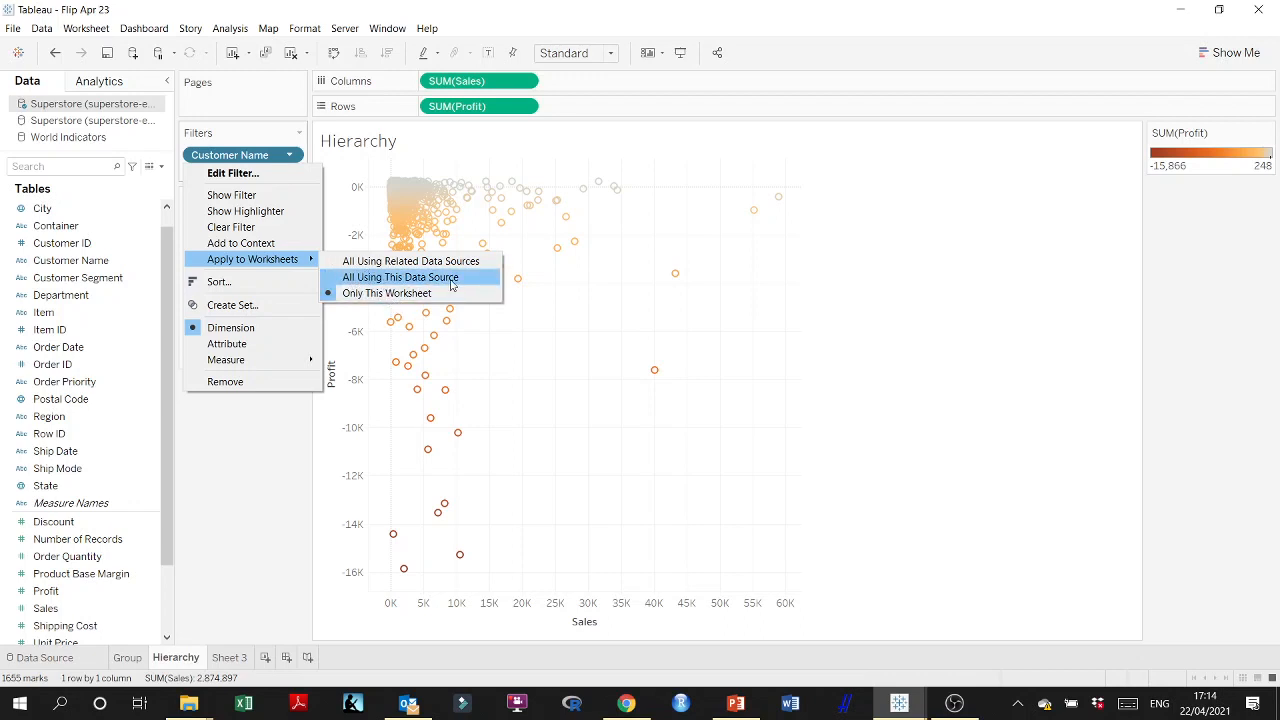
left_click(455, 283)
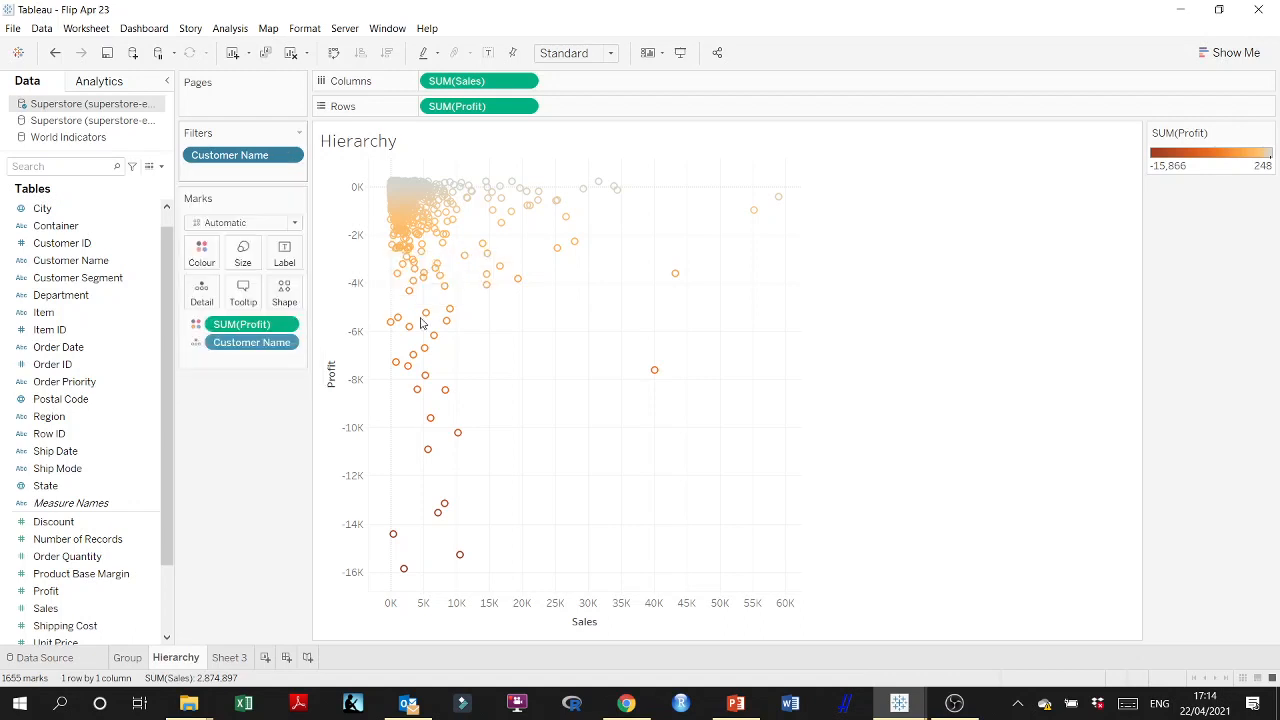
- In Sheet 3, plot Sales on rows against Profit on columns, with Customer Name as the mark detail
left_click(230, 657)
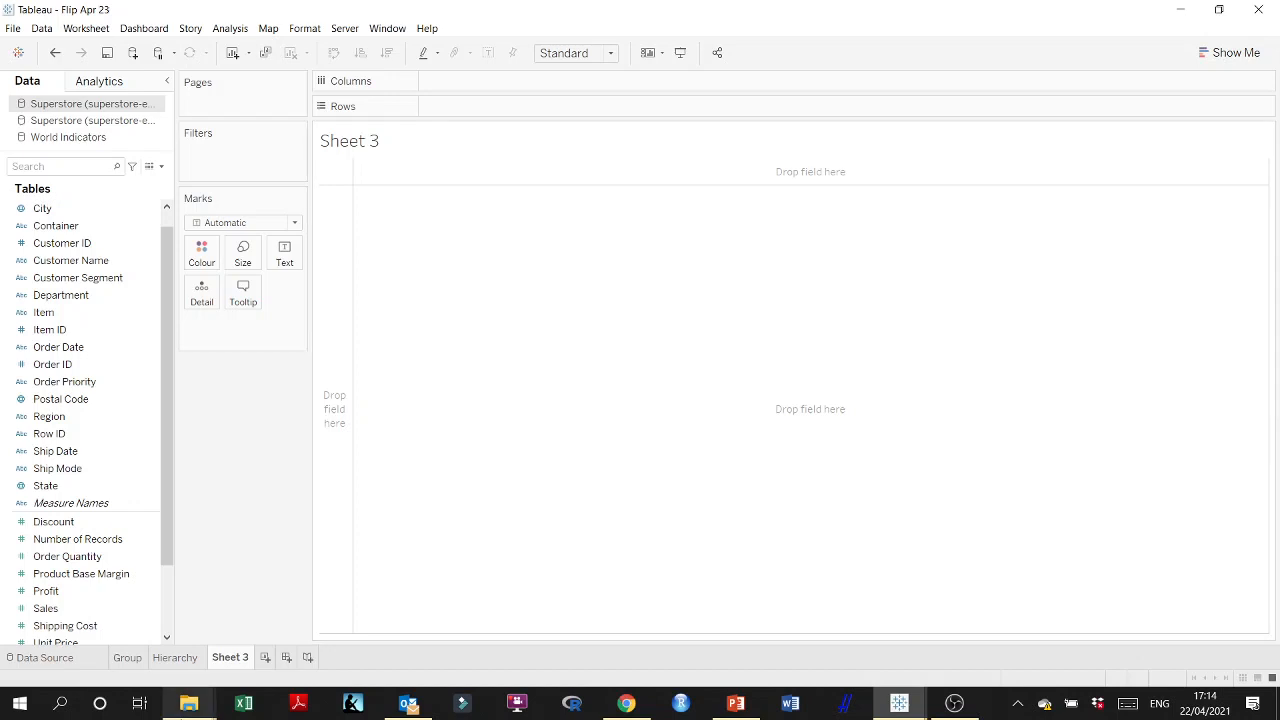
left_click(175, 659)
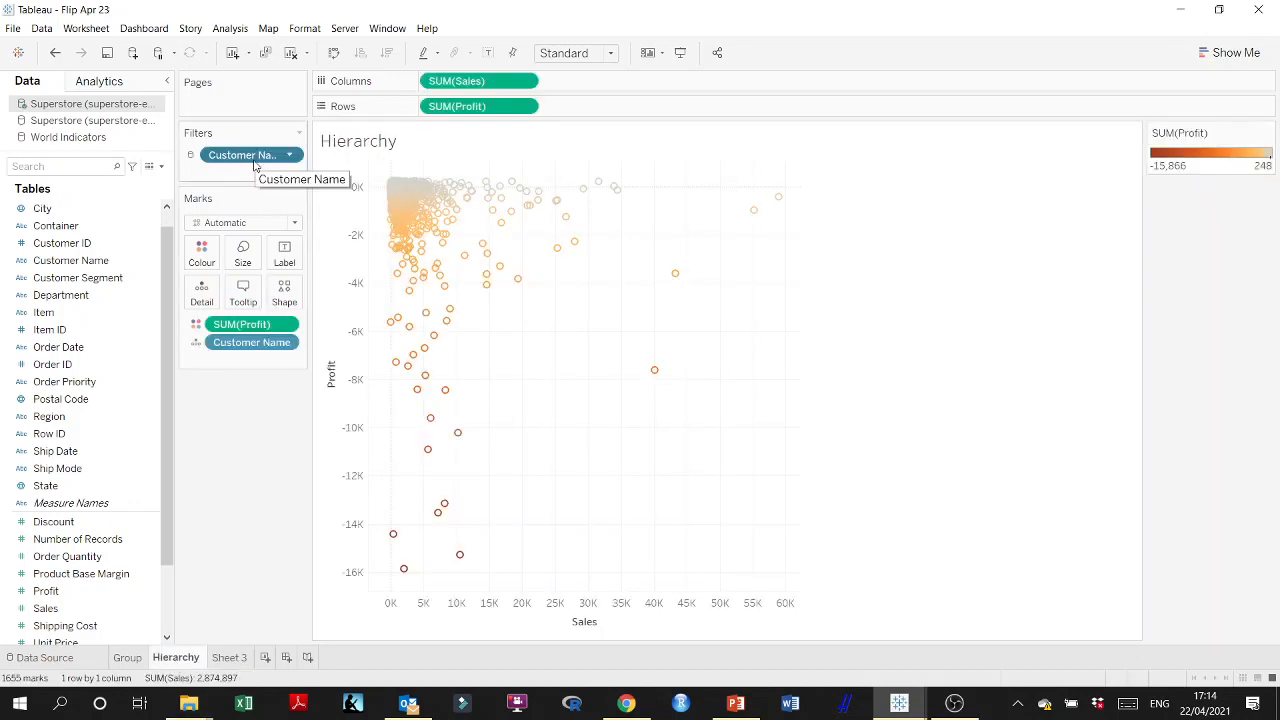
left_click(229, 657)
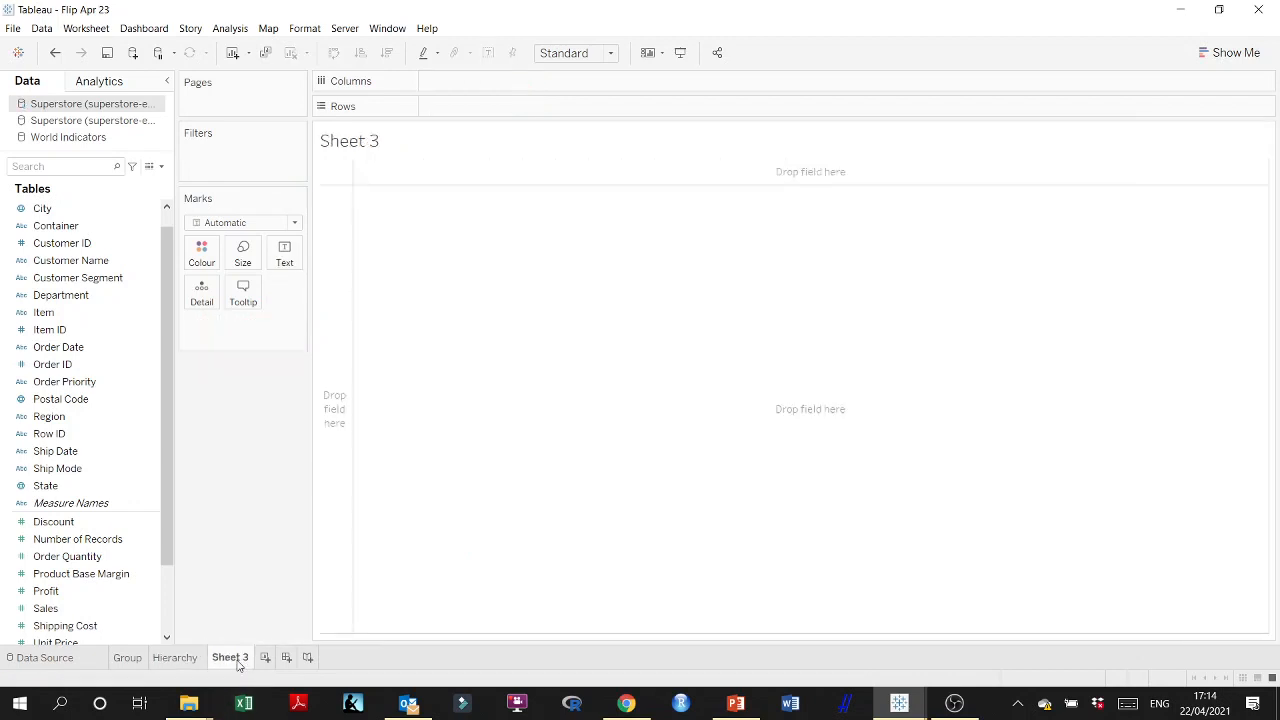
left_click_drag(45, 608, 448, 118)
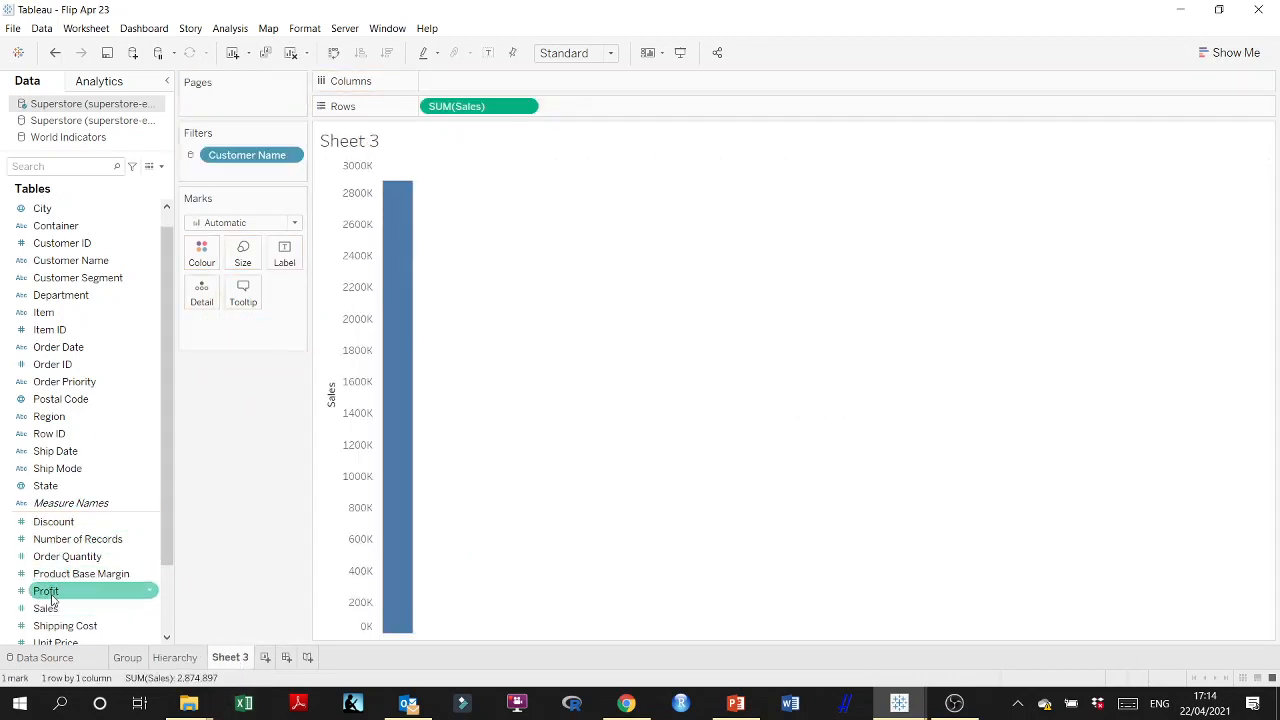
left_click_drag(47, 604, 481, 86)
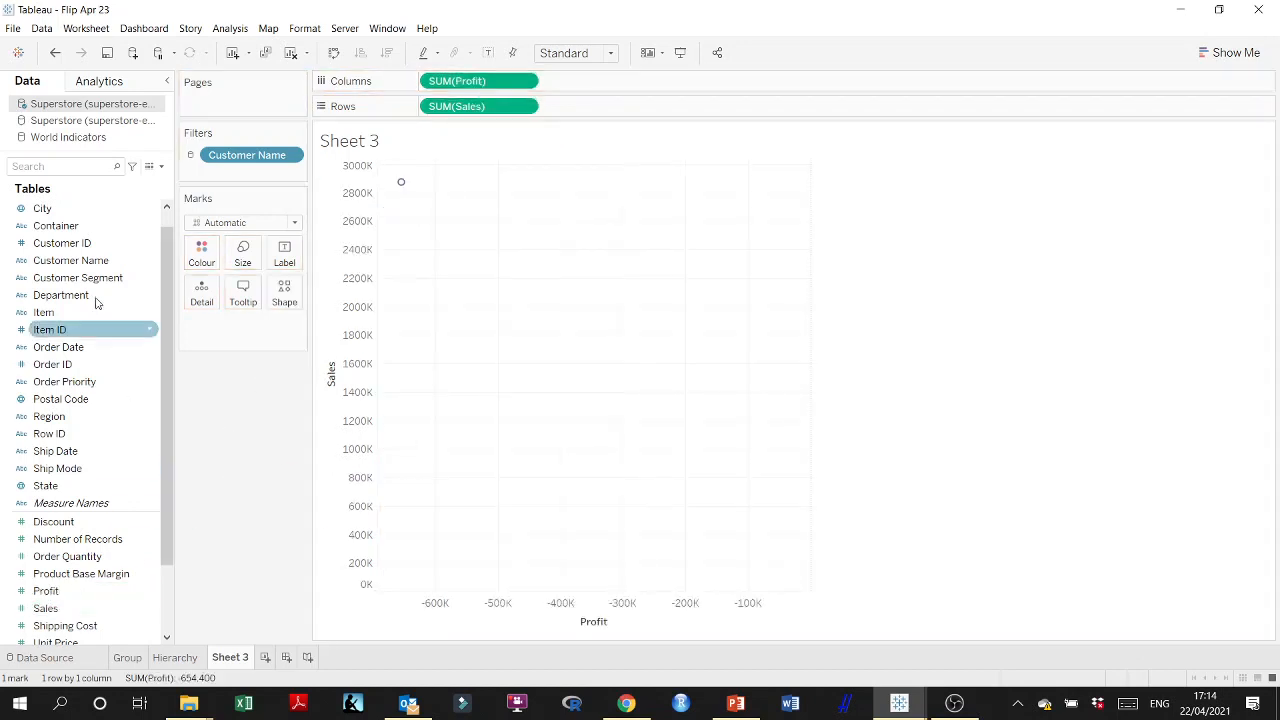
left_click_drag(86, 262, 567, 247)
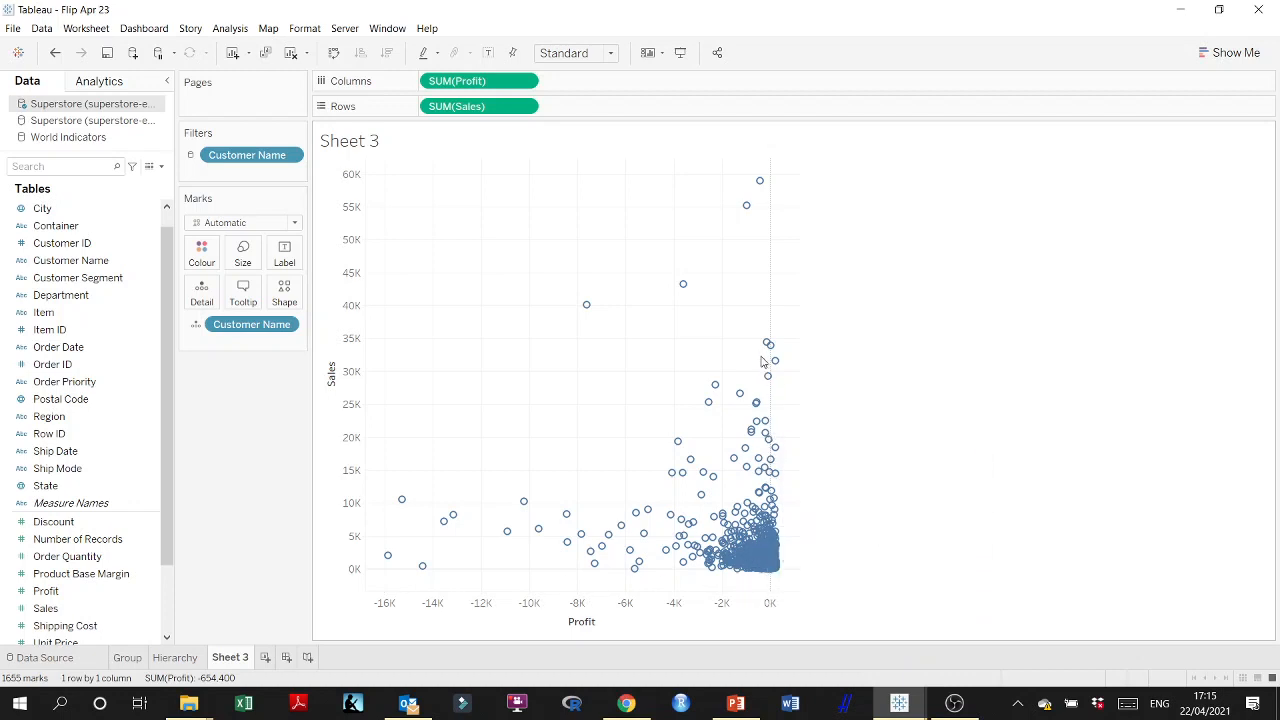
- Swap Sheet 3's axes to put Sales on columns and Profit on rows, and compare the view with the Hierarchy sheet
left_click(175, 659)
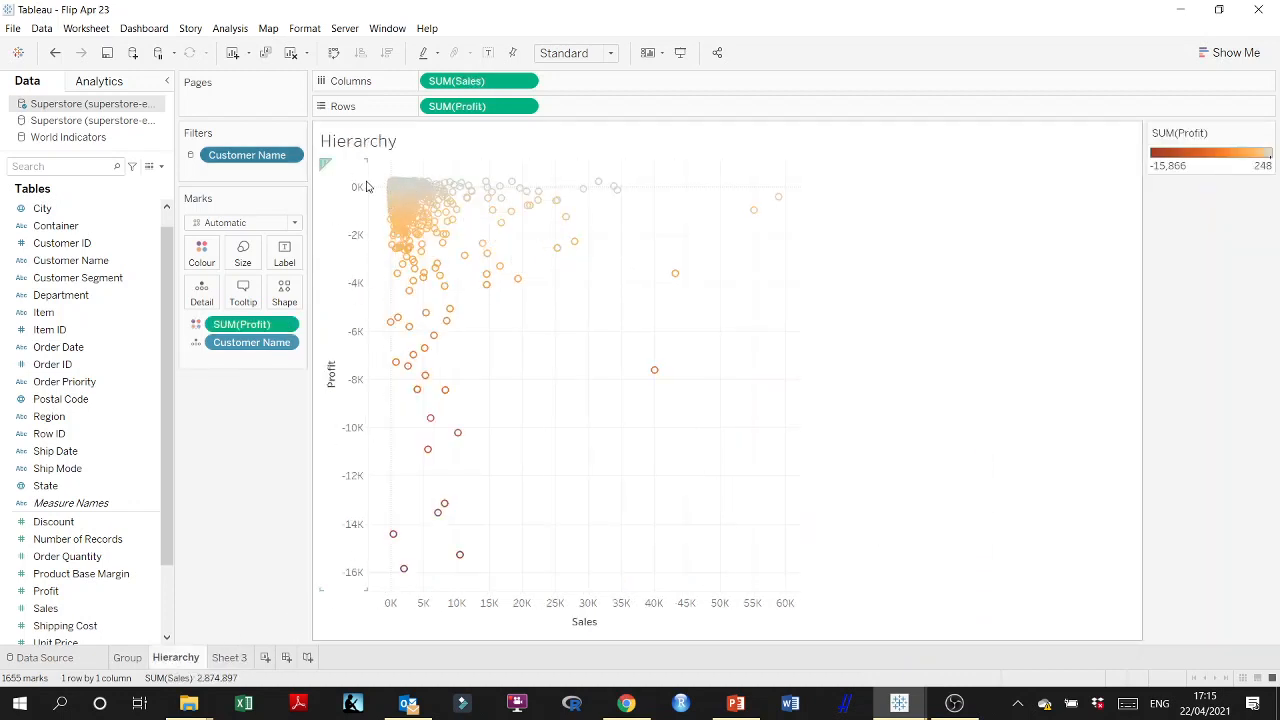
left_click(229, 658)
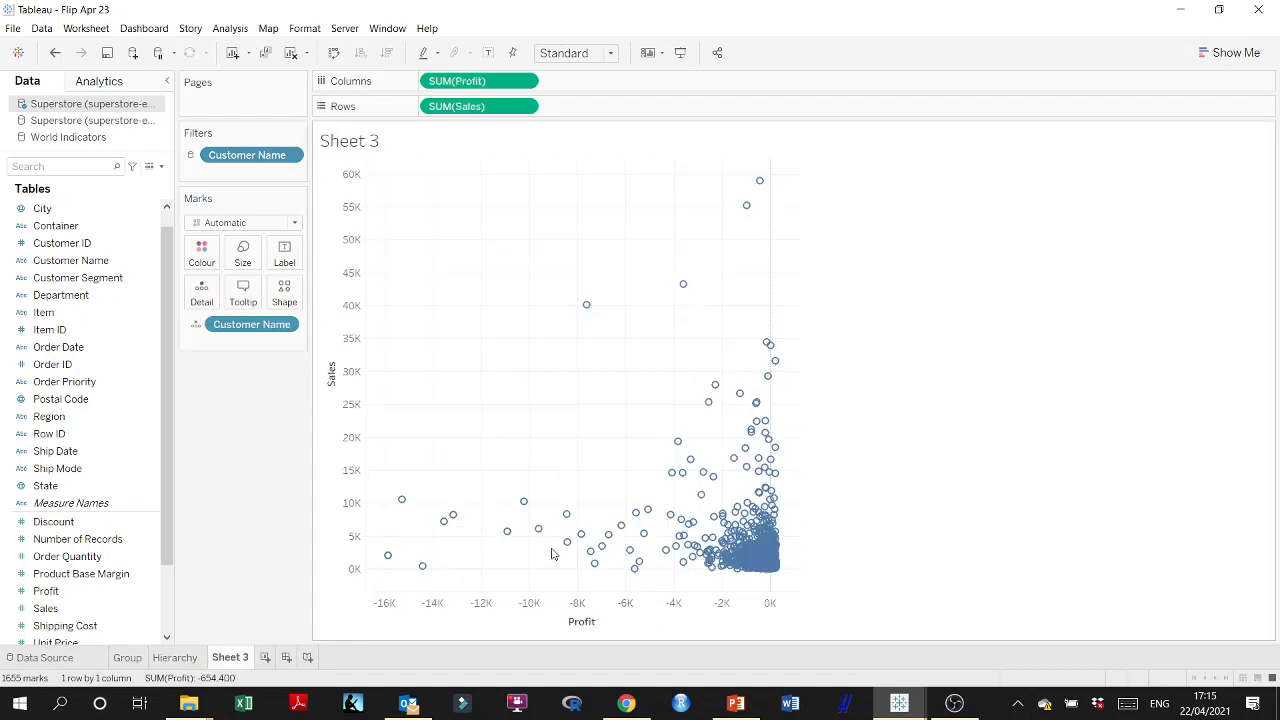
left_click(333, 53)
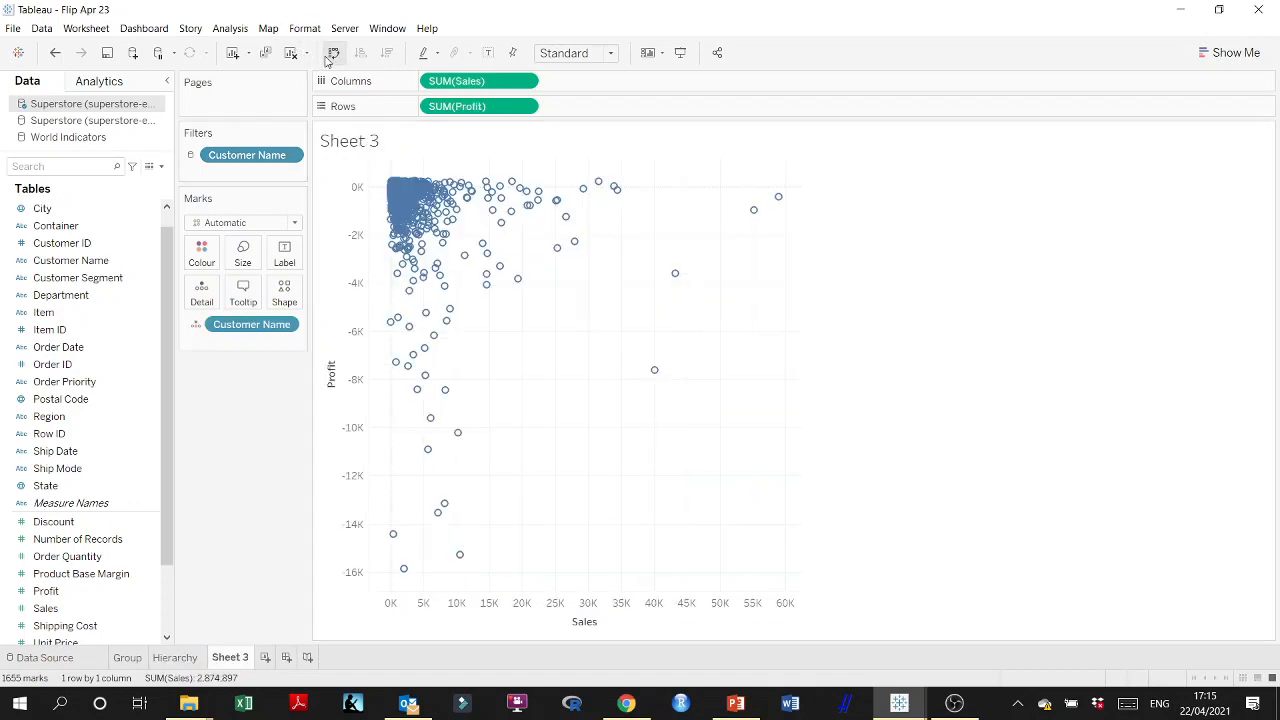
left_click(175, 657)
left_click(229, 657)
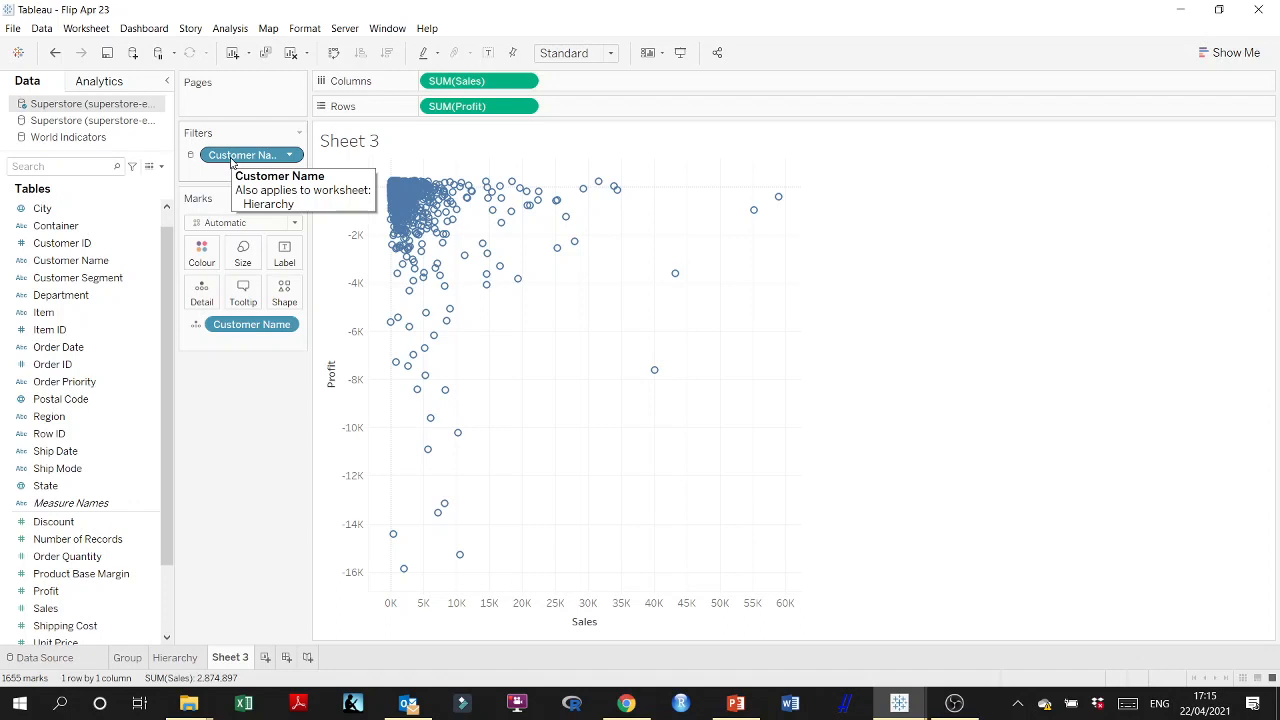
- Limit the Hierarchy sheet's Customer Name filter to only this worksheet, and check the filter on Sheet 3
left_click(191, 657)
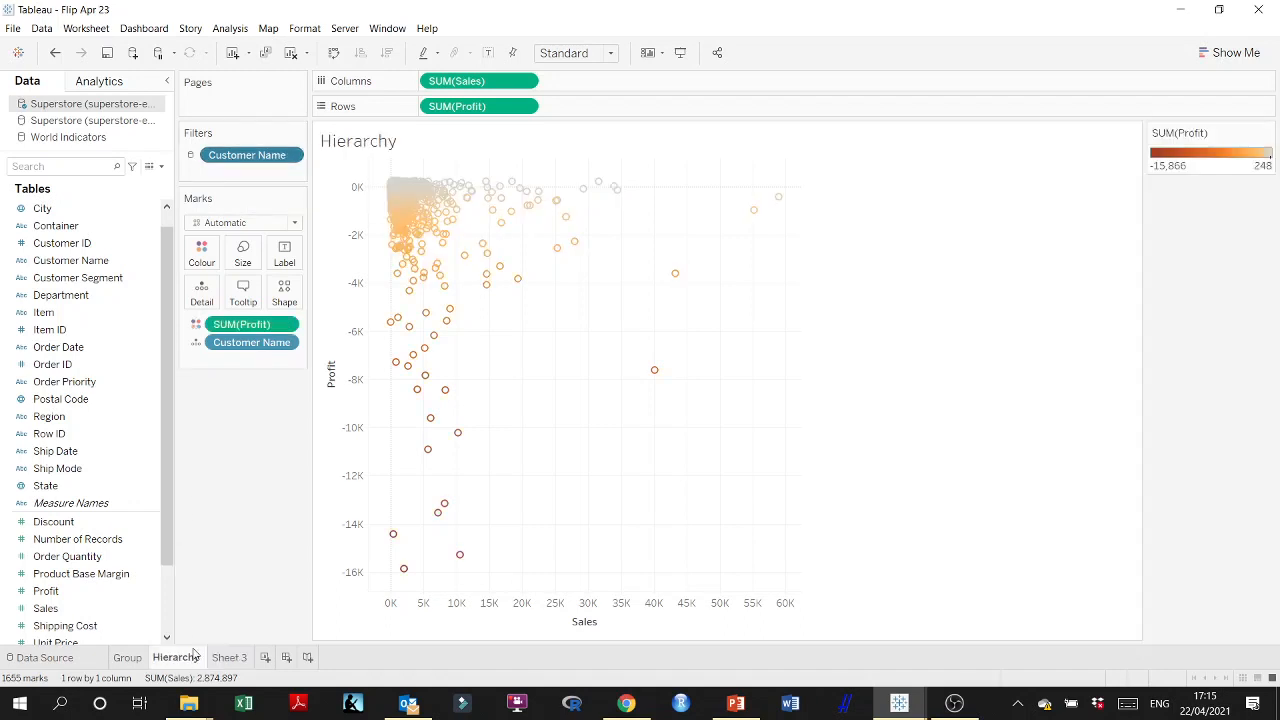
left_click(289, 156)
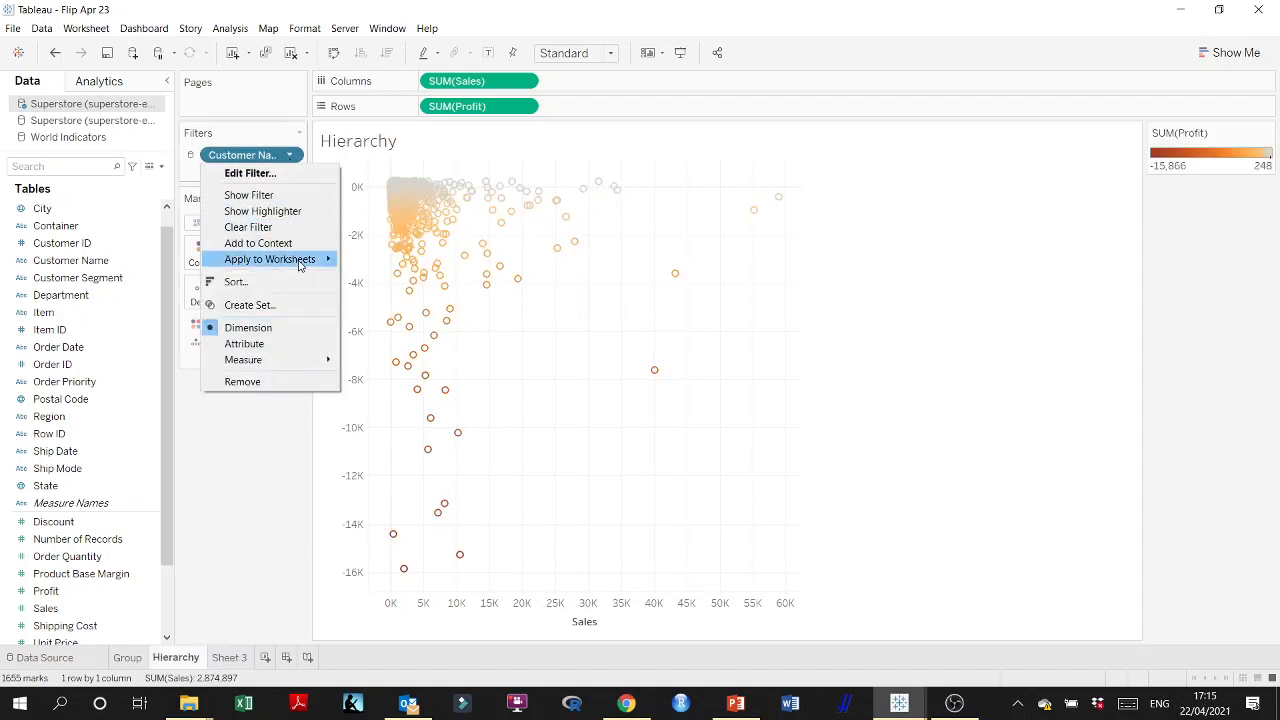
mouse_move(298, 265)
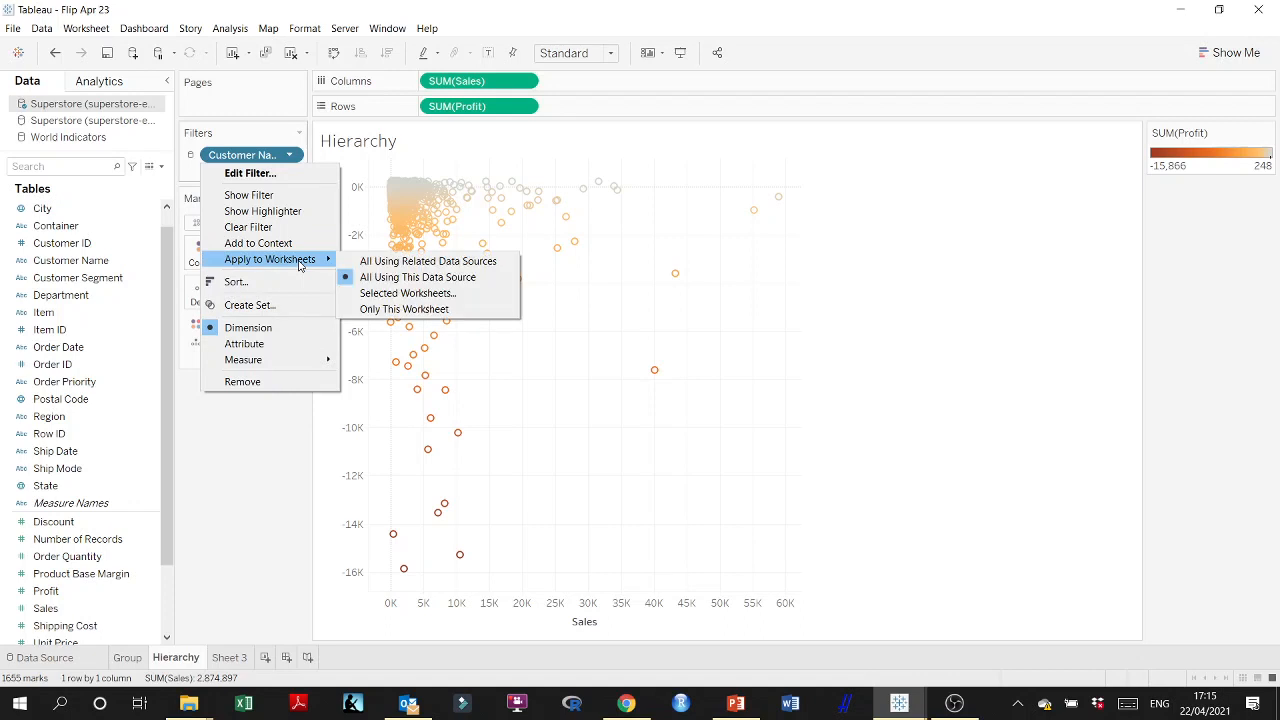
left_click(364, 310)
left_click(229, 659)
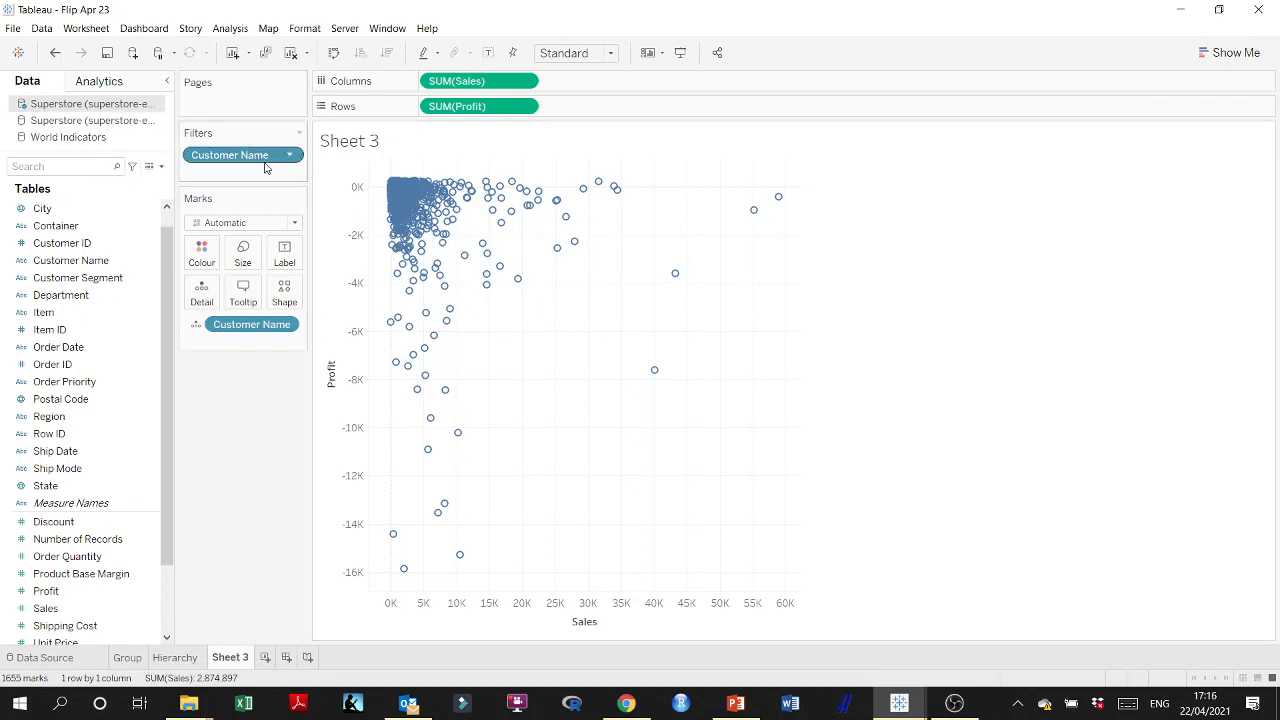
- Clear Sheet 3 and rebuild the scatter plot with Profit on rows, Sales on columns and Customer Name as detail
left_click(290, 54)
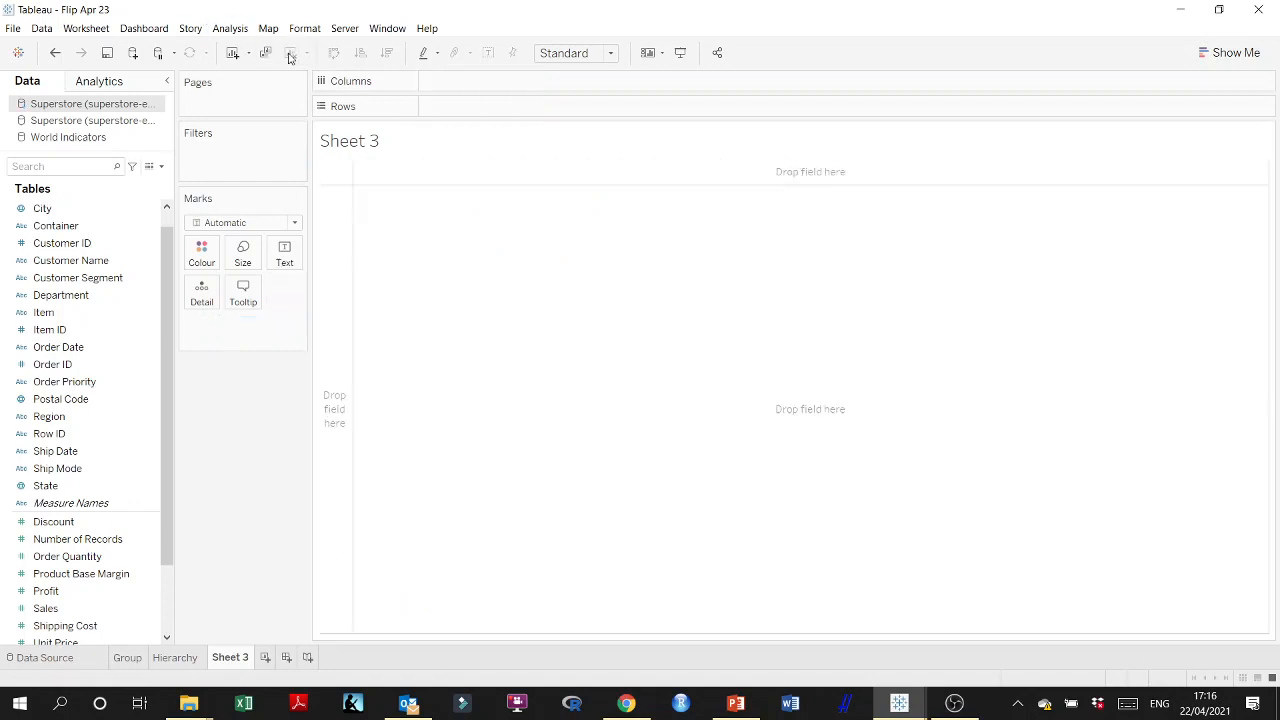
left_click(57, 596)
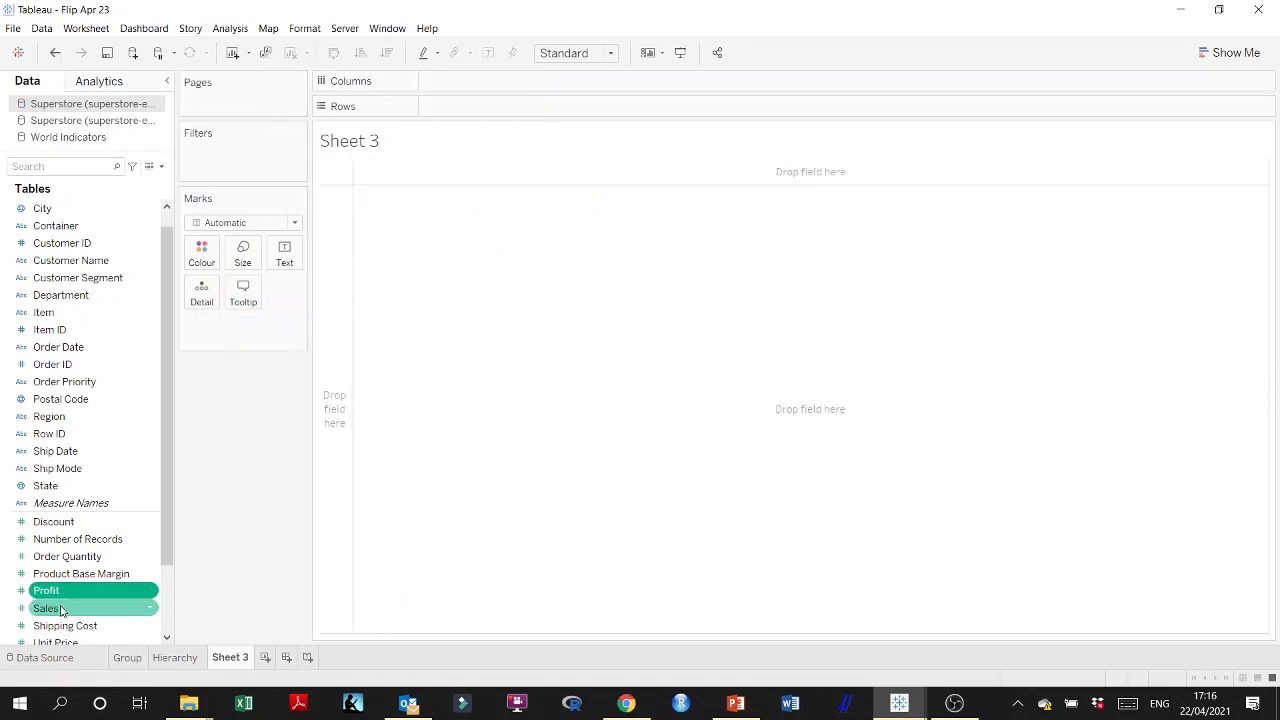
left_click(62, 609, "ctrl")
double_click(64, 592)
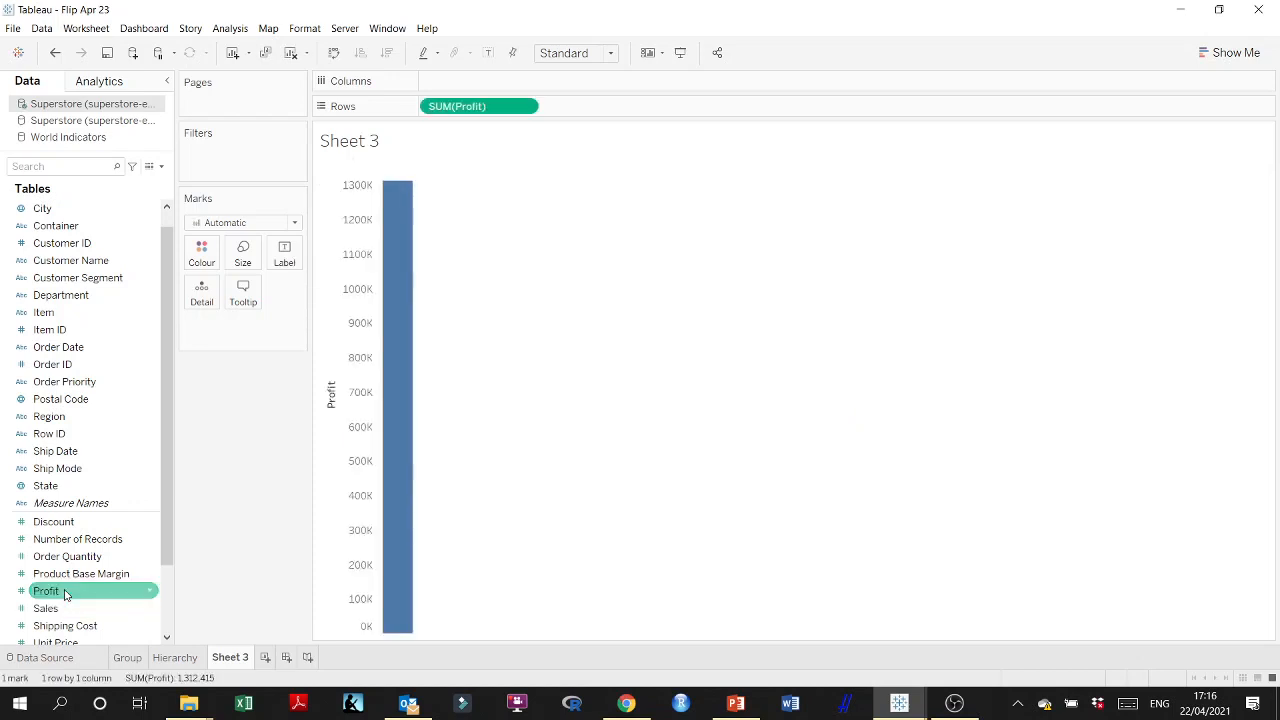
double_click(62, 609)
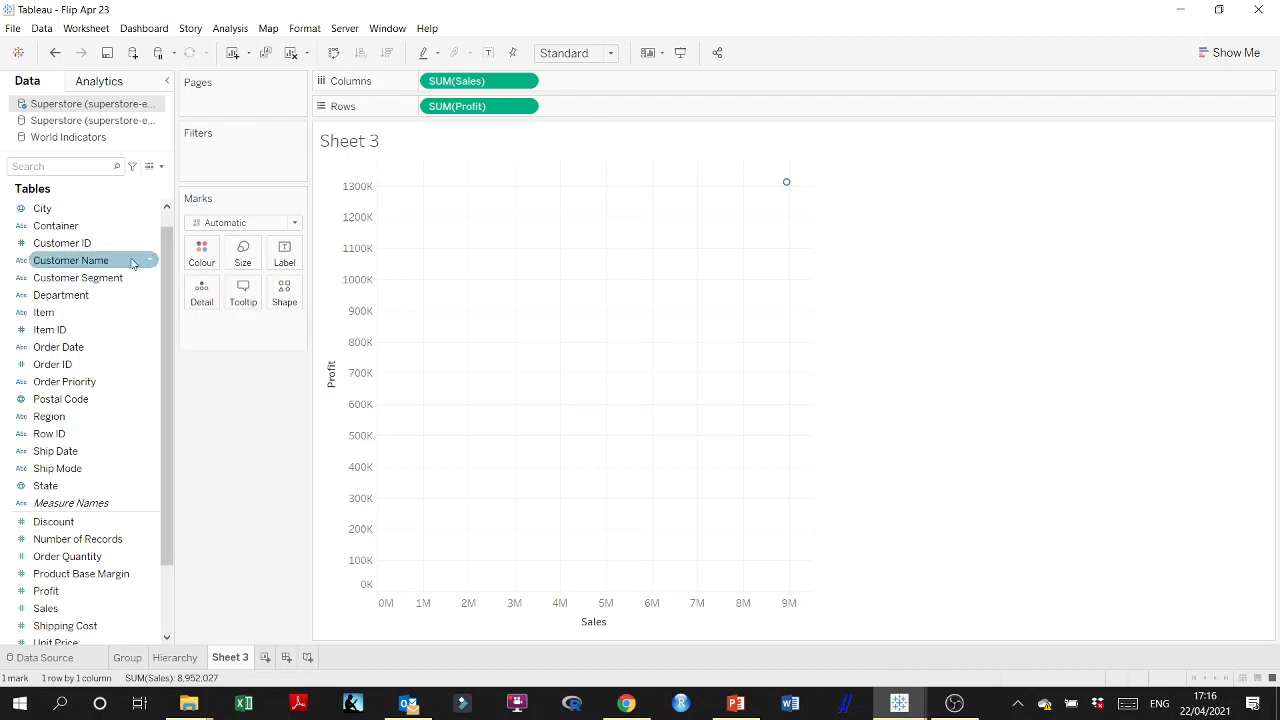
left_click_drag(90, 262, 556, 300)
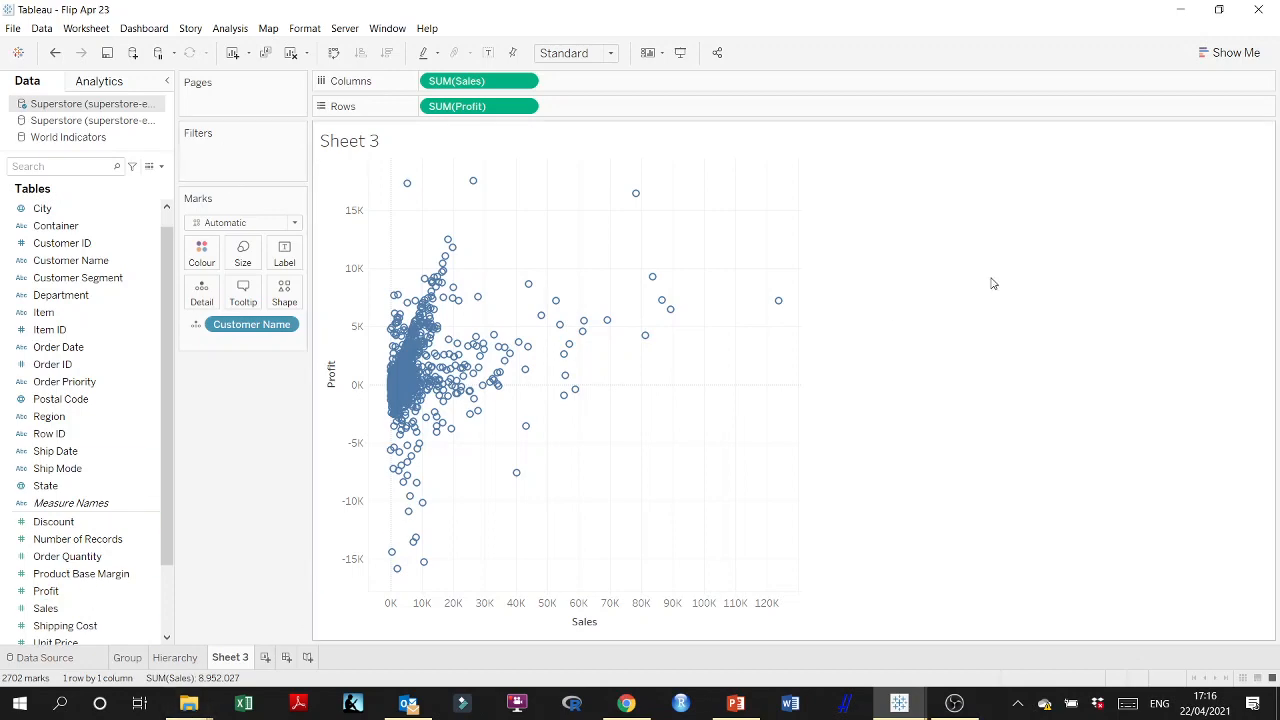
- Switch to the PowerPoint slide show, advance to the slide on customizing a dimension filter, and return to Tableau
left_click(752, 709)
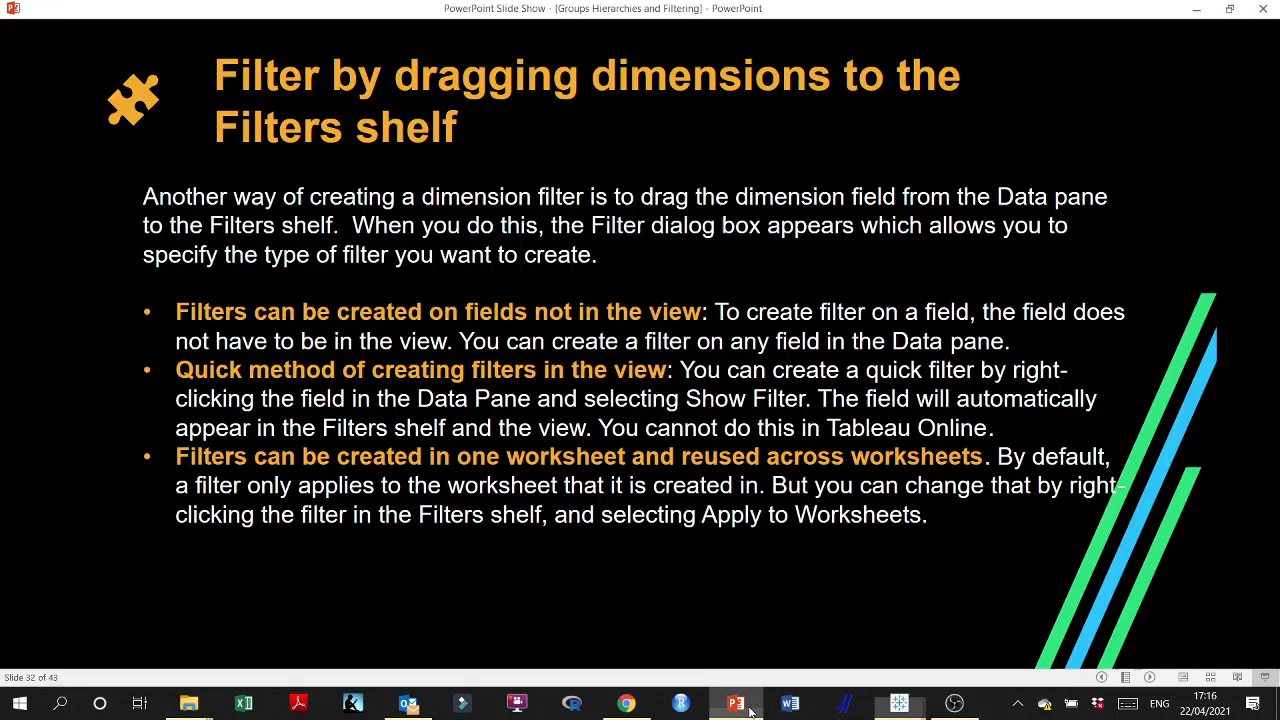
left_click(541, 355)
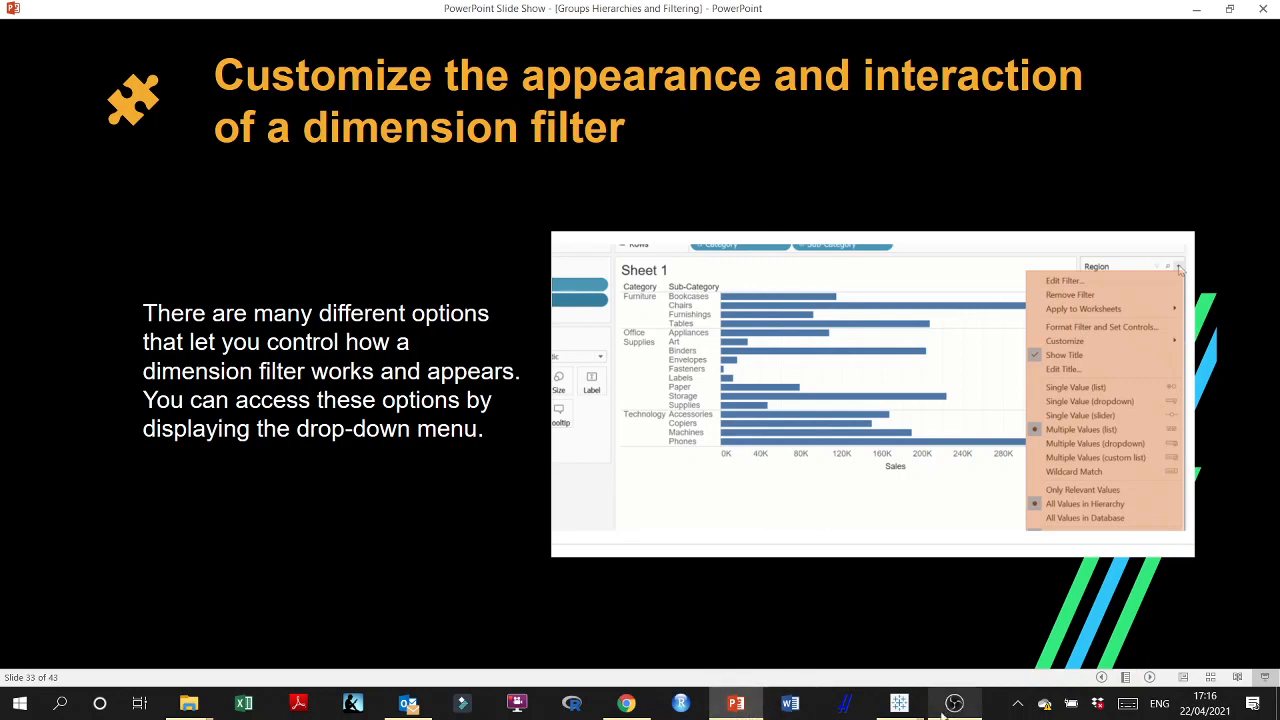
mouse_move(899, 703)
left_click(842, 658)
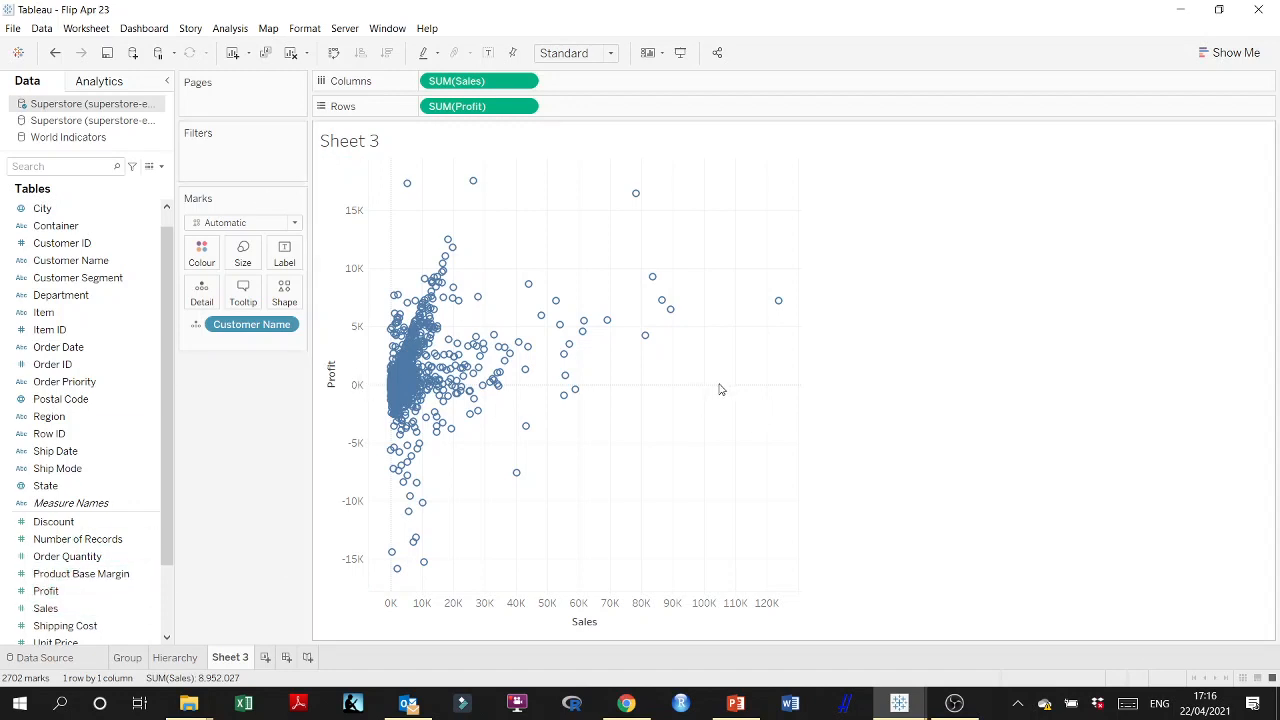
- Try selecting the marks above about the 0K Profit line in Sheet 3, and clear the selection
left_click_drag(719, 389, 391, 158)
mouse_move(659, 298)
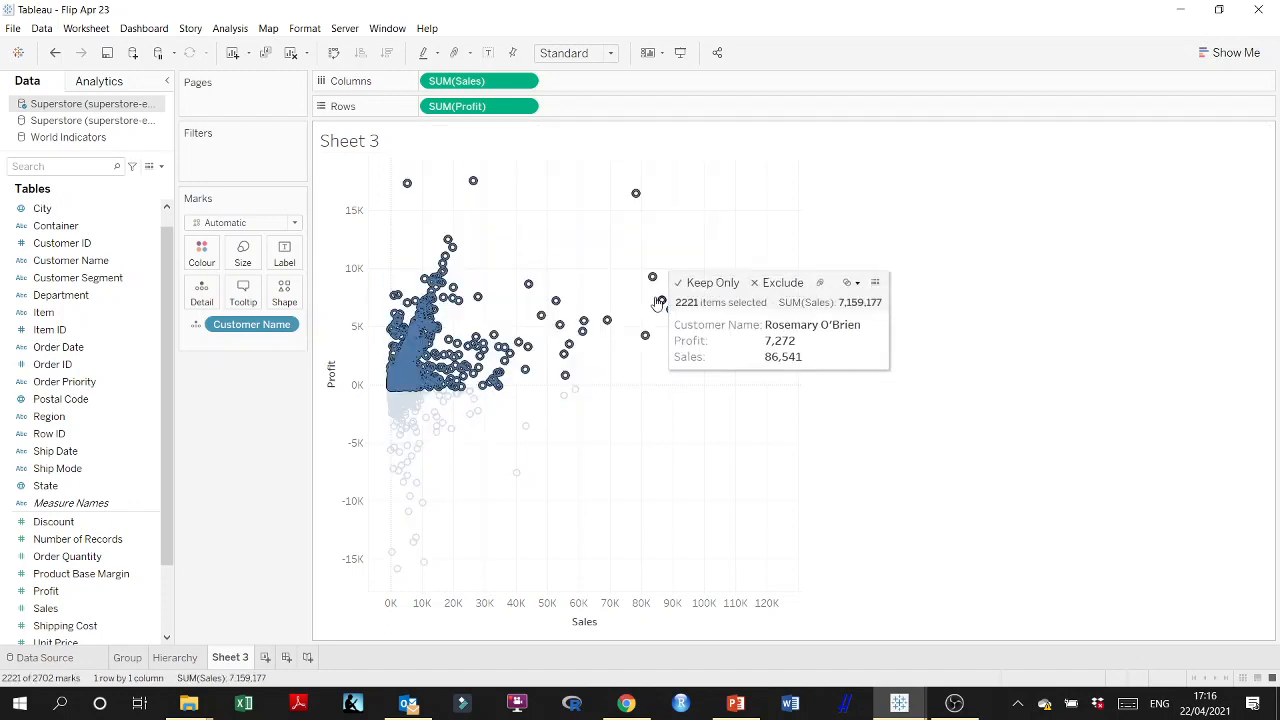
left_click(1018, 447)
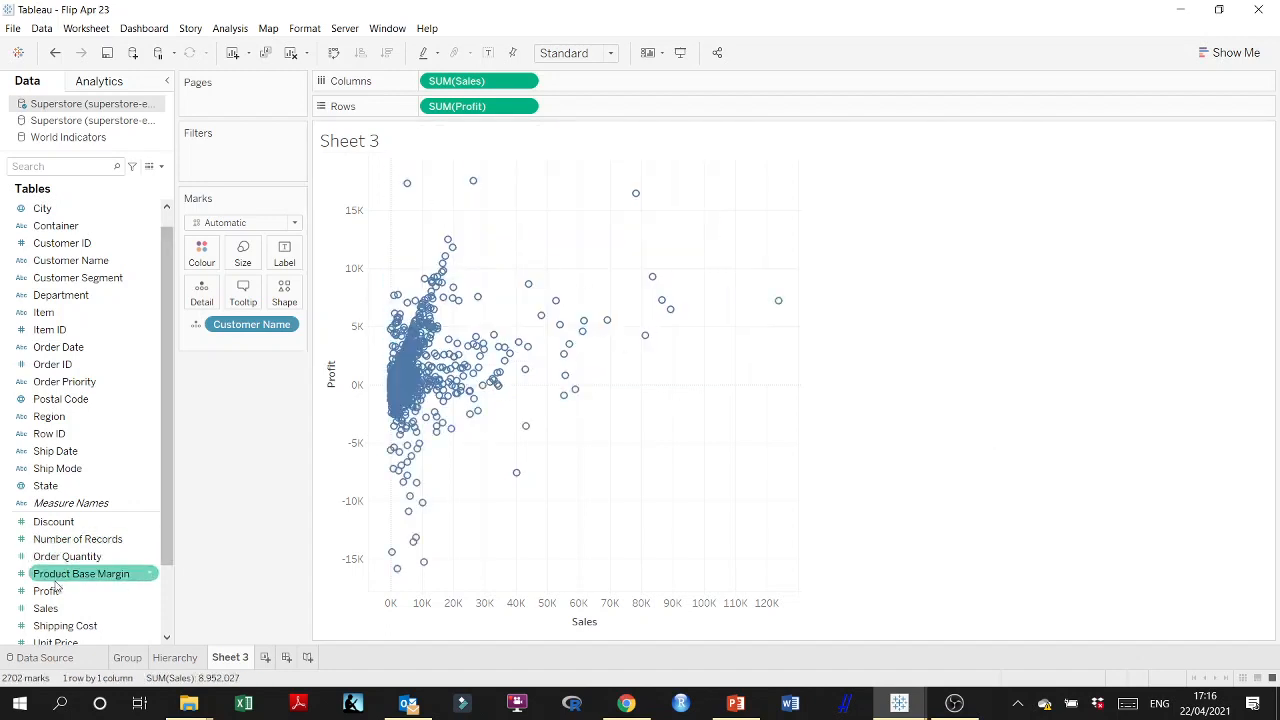
- Try filtering Sheet 3 on all values of Profit with an At least limit of 0, and remove the filter
left_click_drag(57, 590, 243, 161)
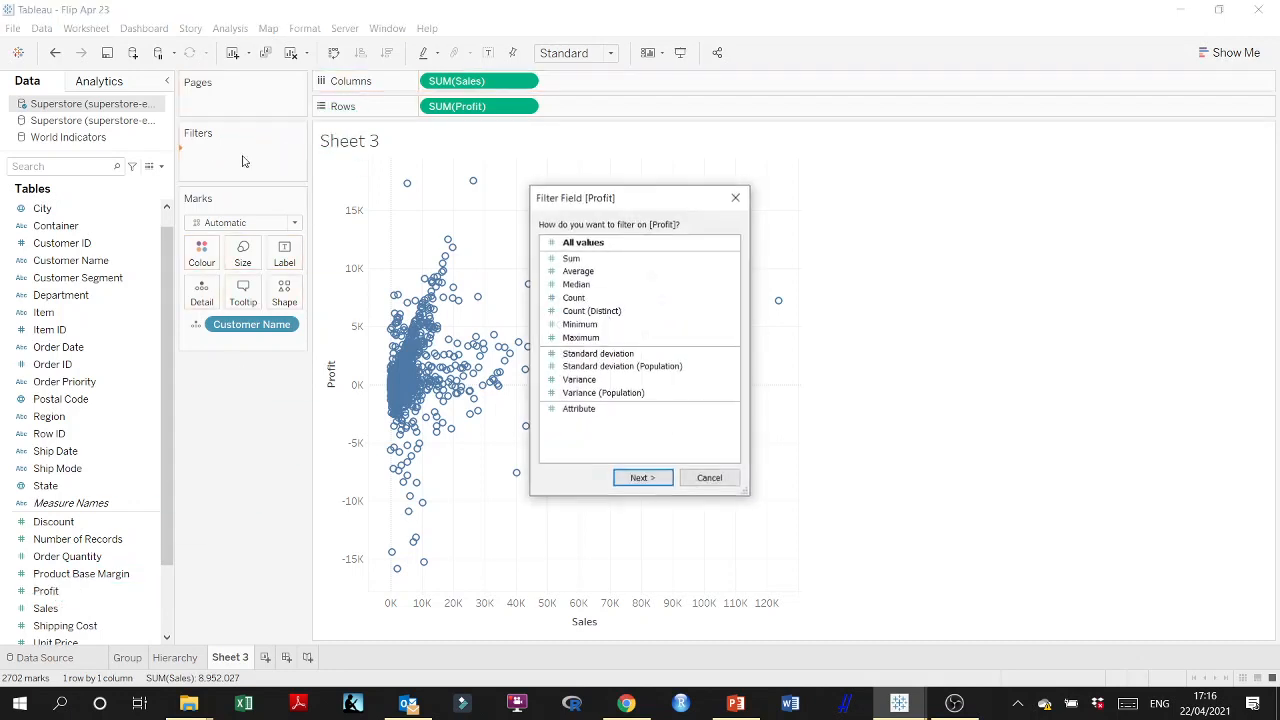
left_click(645, 478)
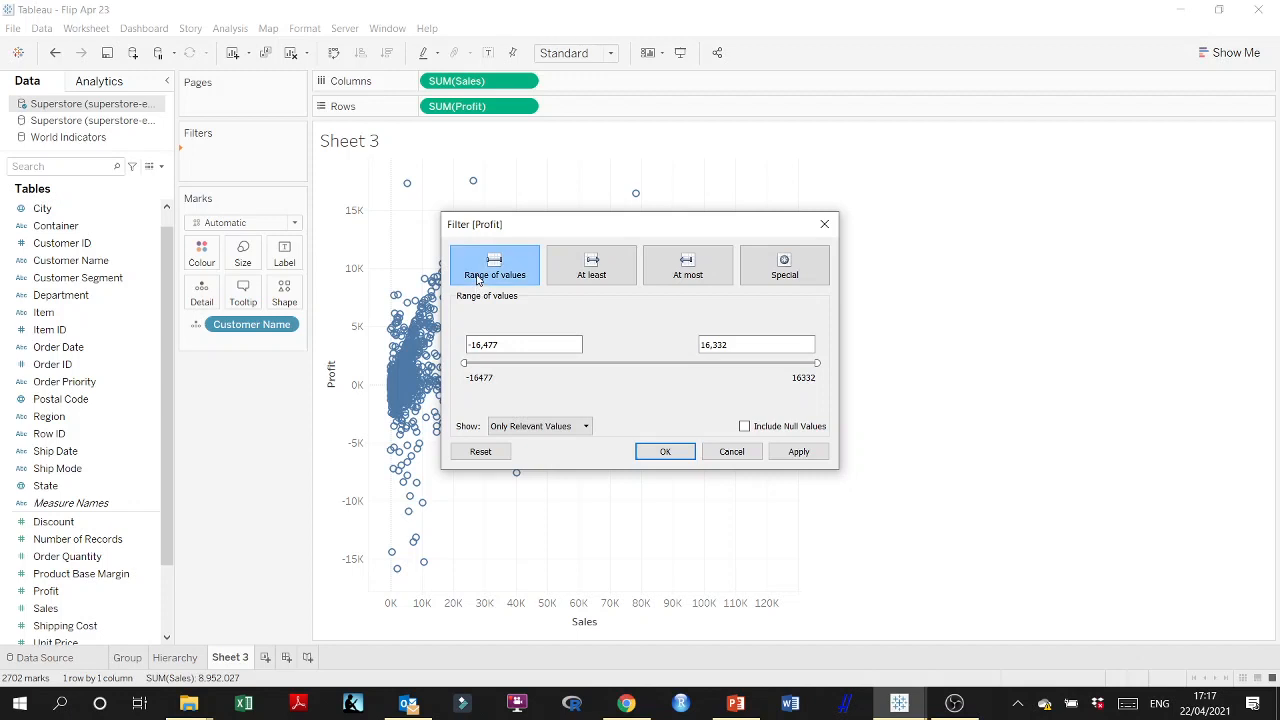
left_click(568, 278)
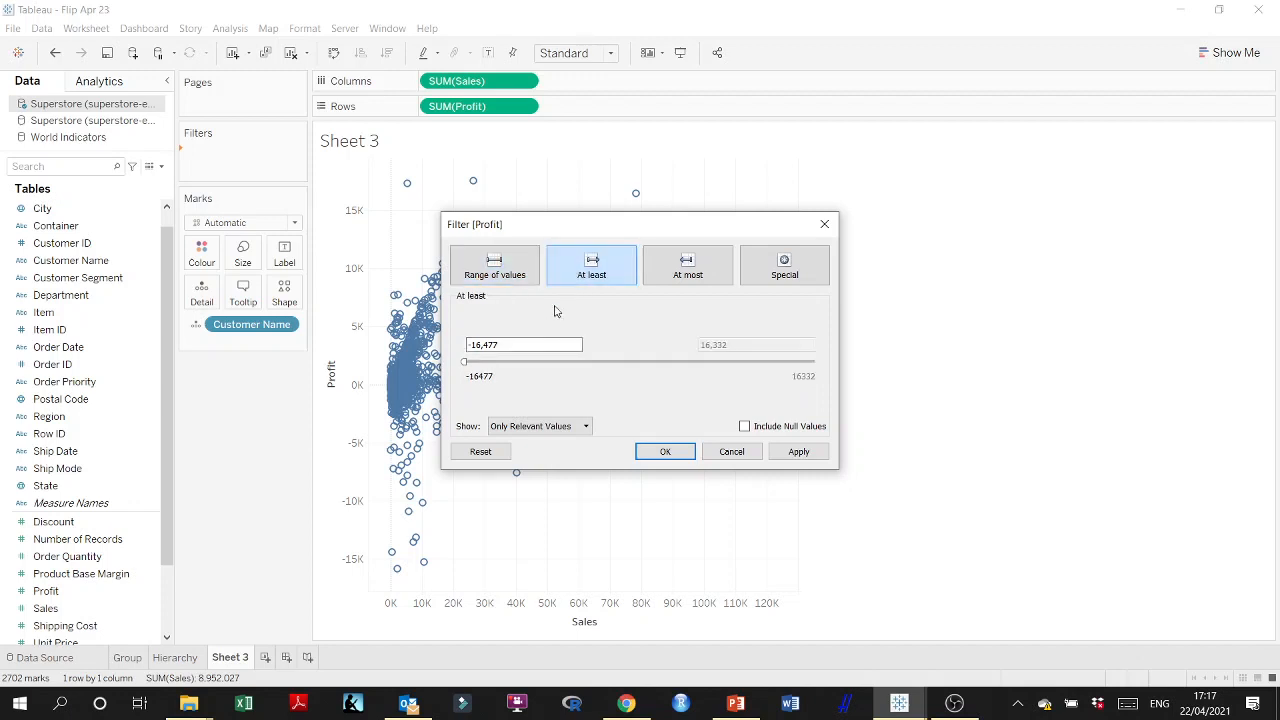
left_click_drag(521, 345, 466, 350)
type("0")
left_click(816, 453)
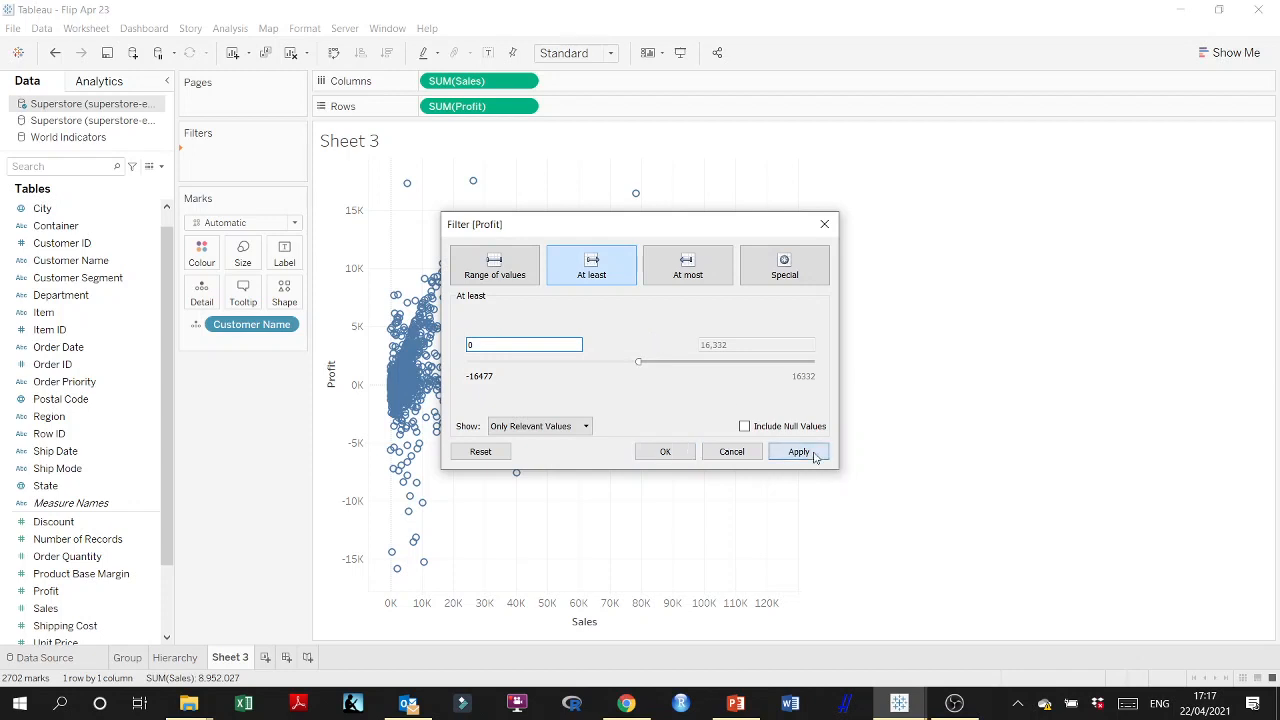
left_click(729, 451)
left_click_drag(232, 156, 192, 228)
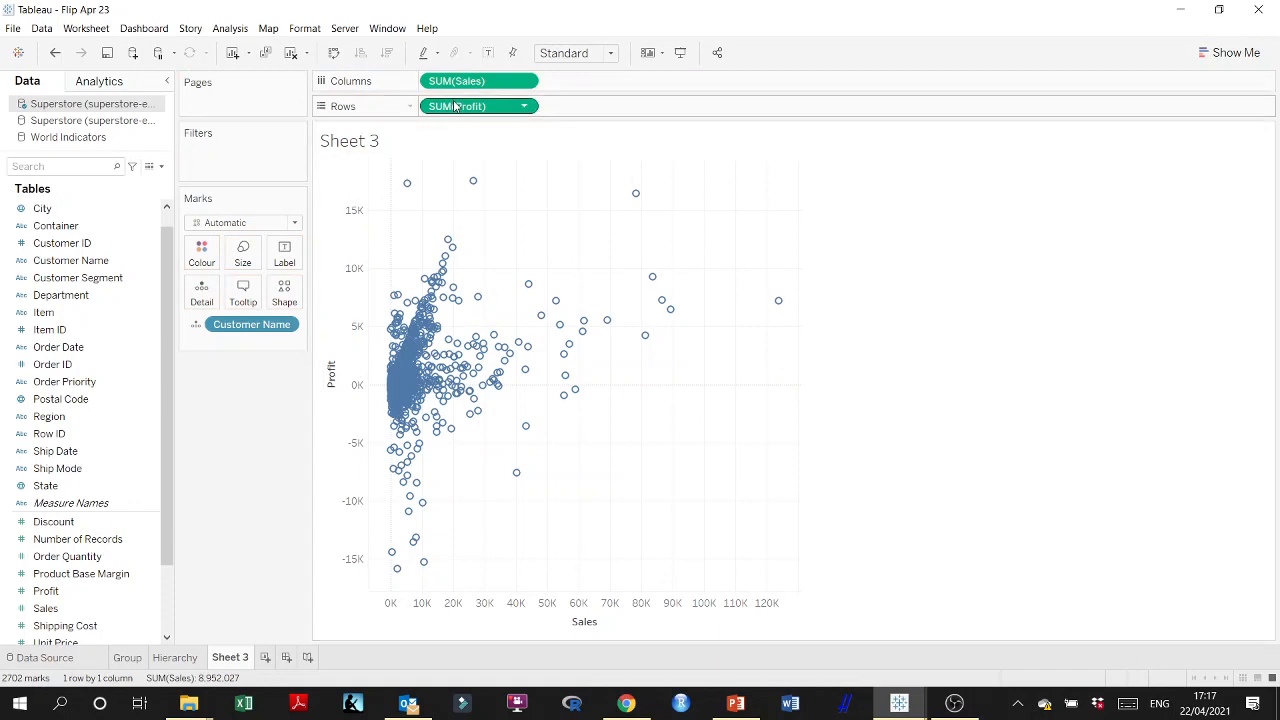
- Filter Sheet 3 on all values of Profit with an At least limit of 0
left_click_drag(455, 106, 254, 170)
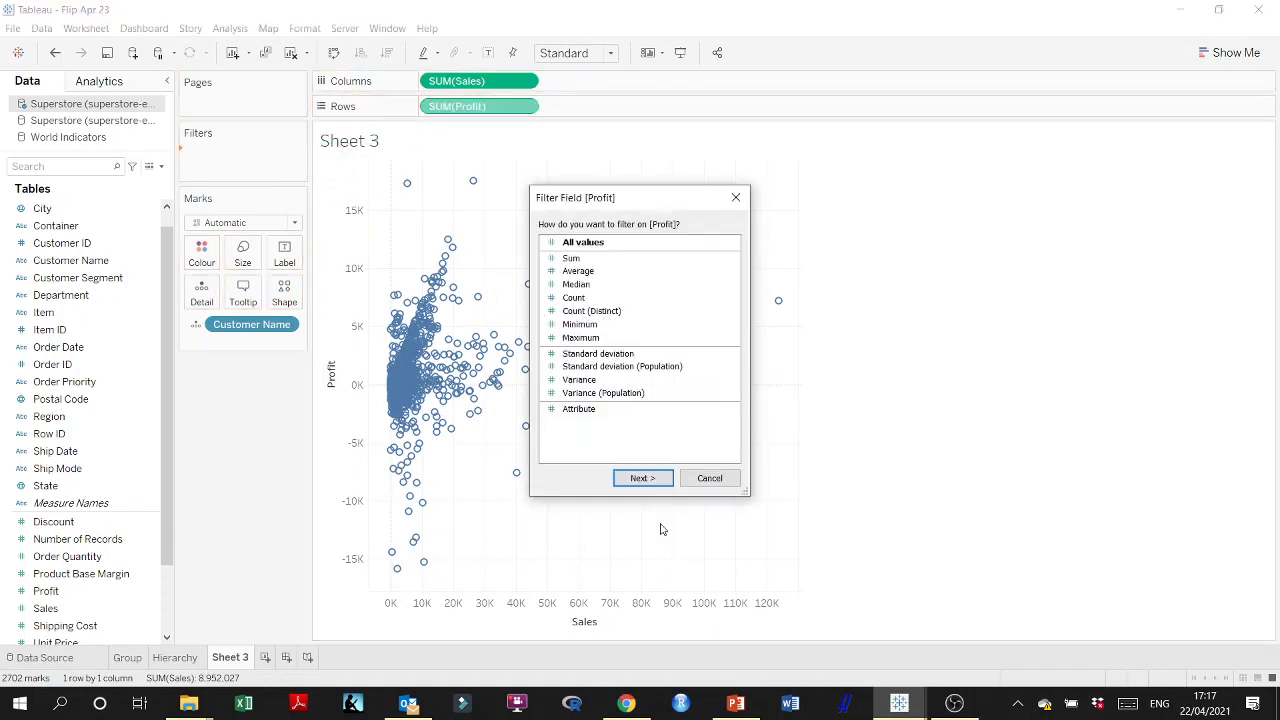
left_click(642, 478)
left_click(603, 272)
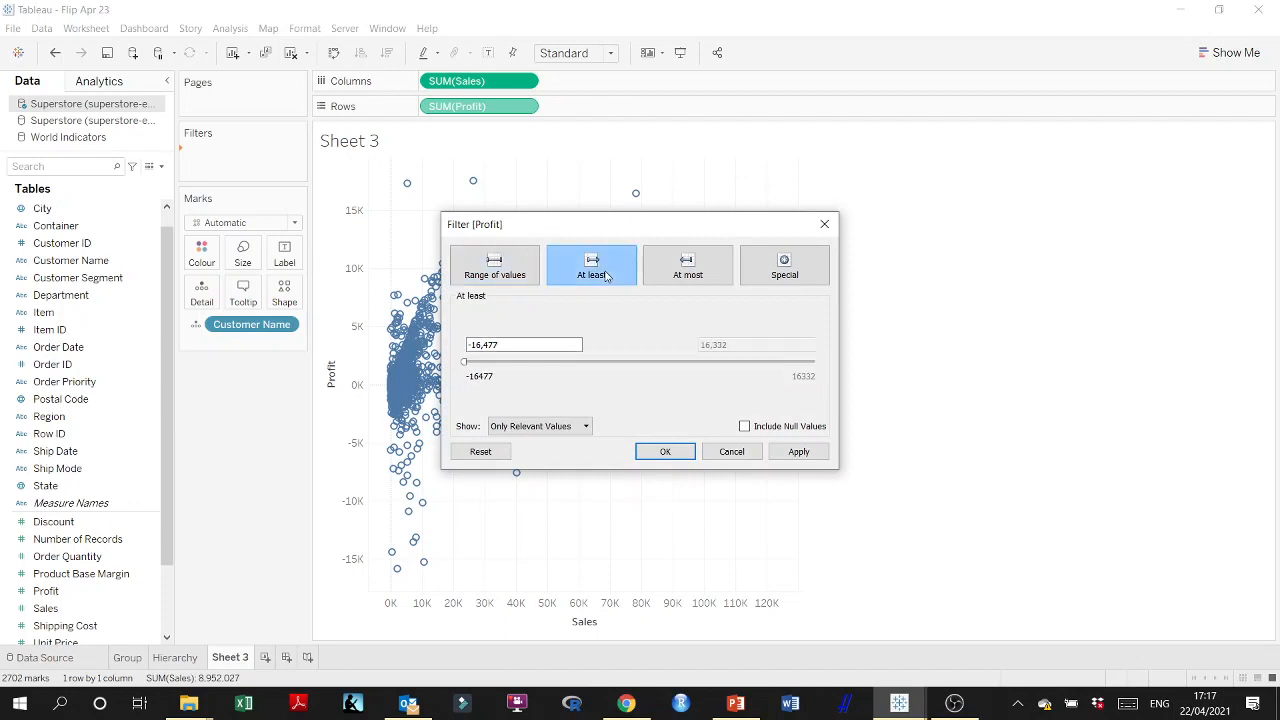
left_click(523, 349)
left_click_drag(523, 349, 332, 355)
type("0")
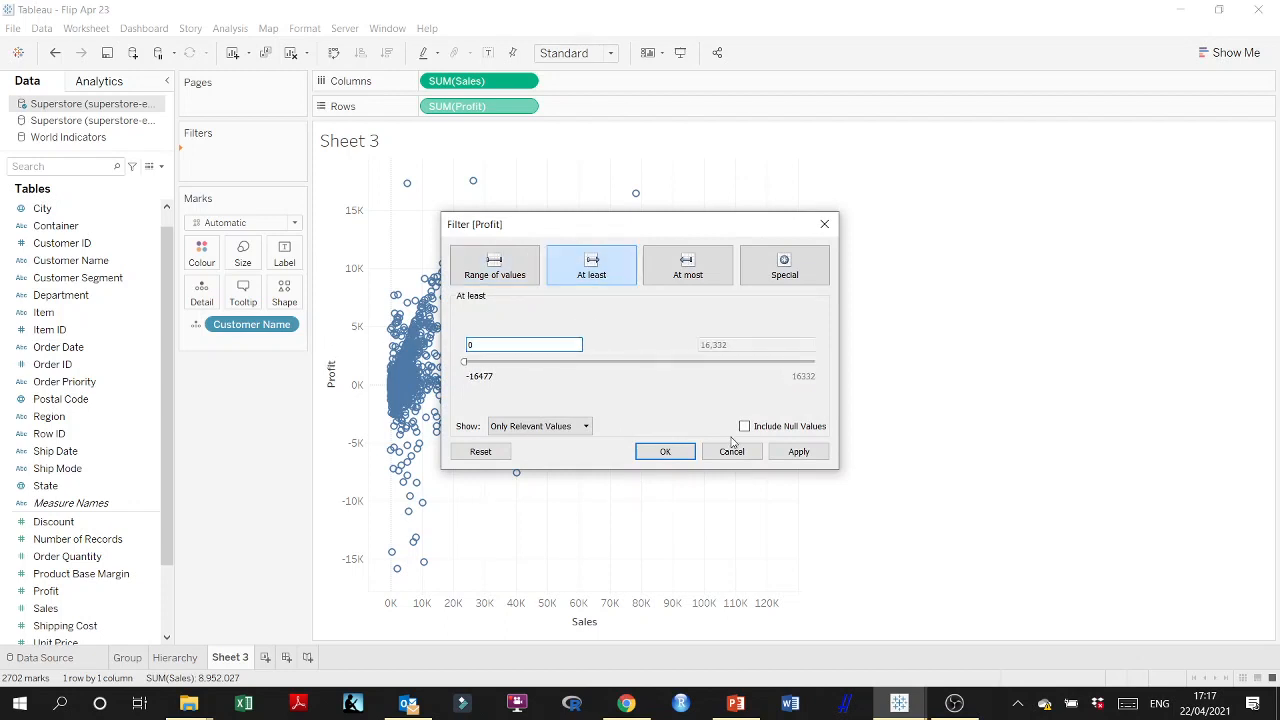
left_click(797, 452)
left_click(664, 452)
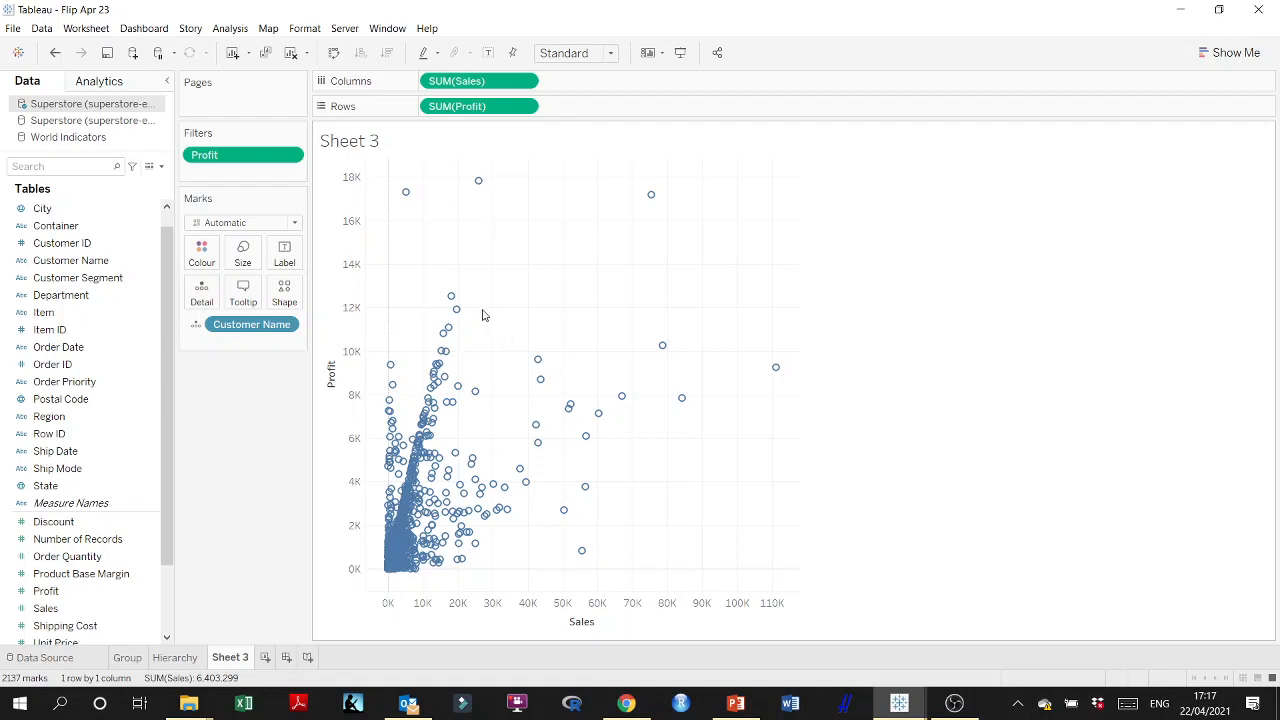
- Display the Profit filter control beside the scatter plot and lower its minimum to about -1258
left_click(290, 157)
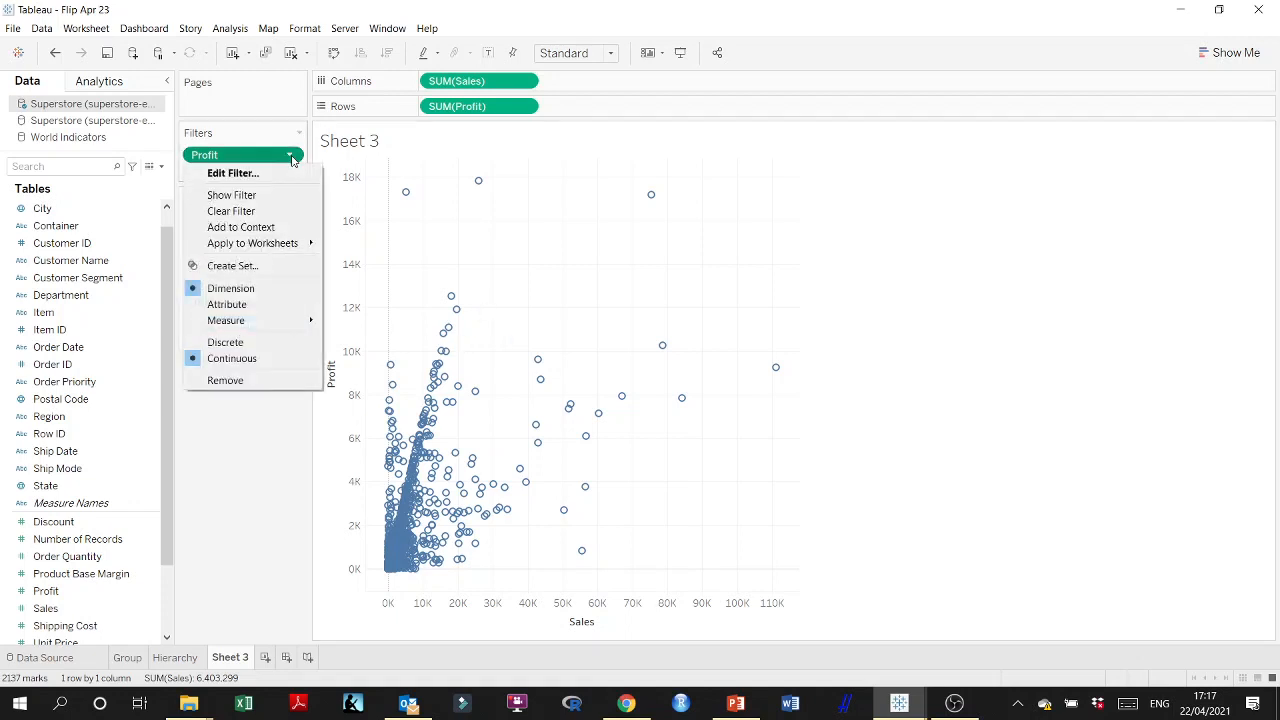
left_click(273, 197)
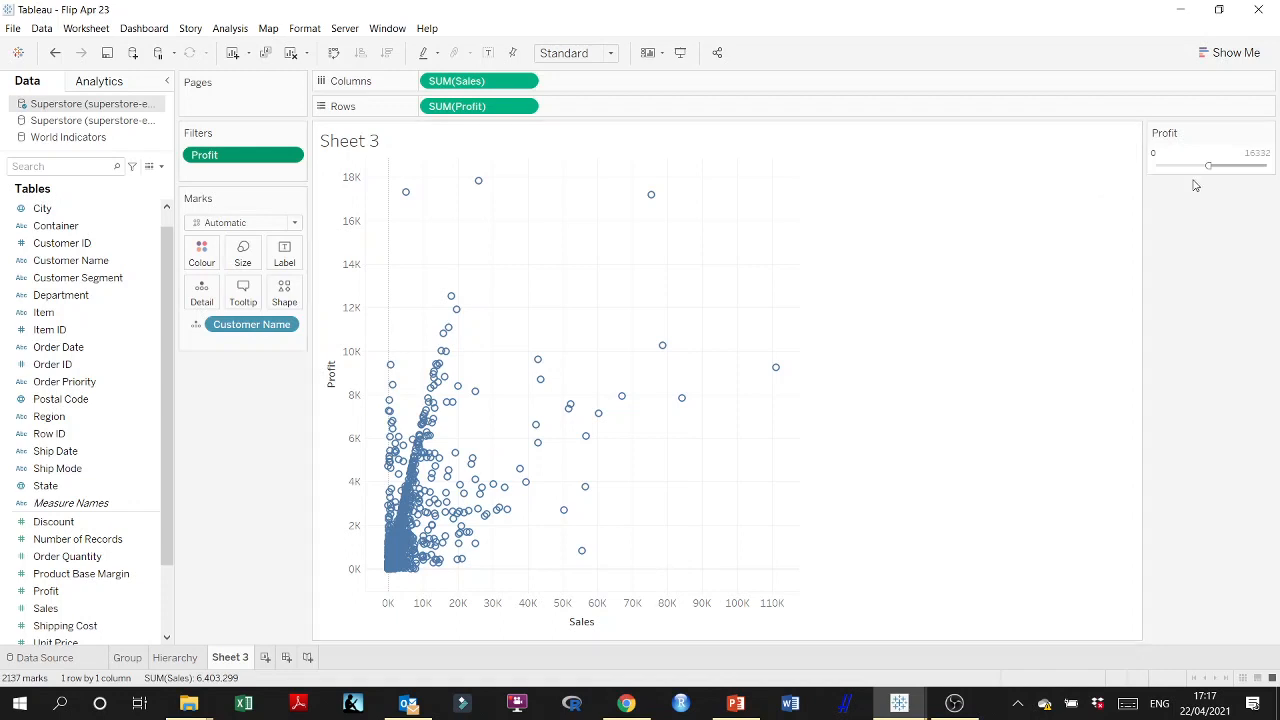
mouse_move(1208, 166)
left_mouse_down()
mouse_move(1178, 167)
mouse_move(1226, 167)
mouse_move(1204, 169)
left_mouse_up()
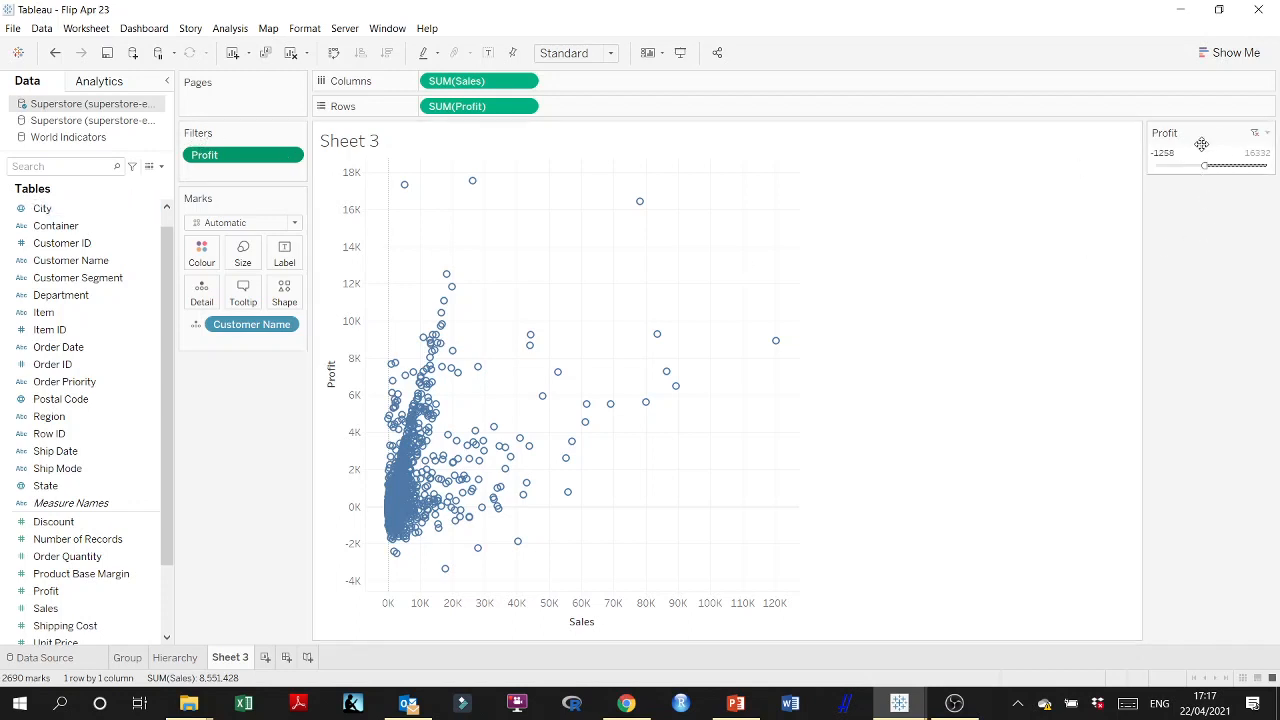
- Reset the Profit filter to its full range, try a minimum of about -11733, and remove the filter from Sheet 3
left_click(1255, 134)
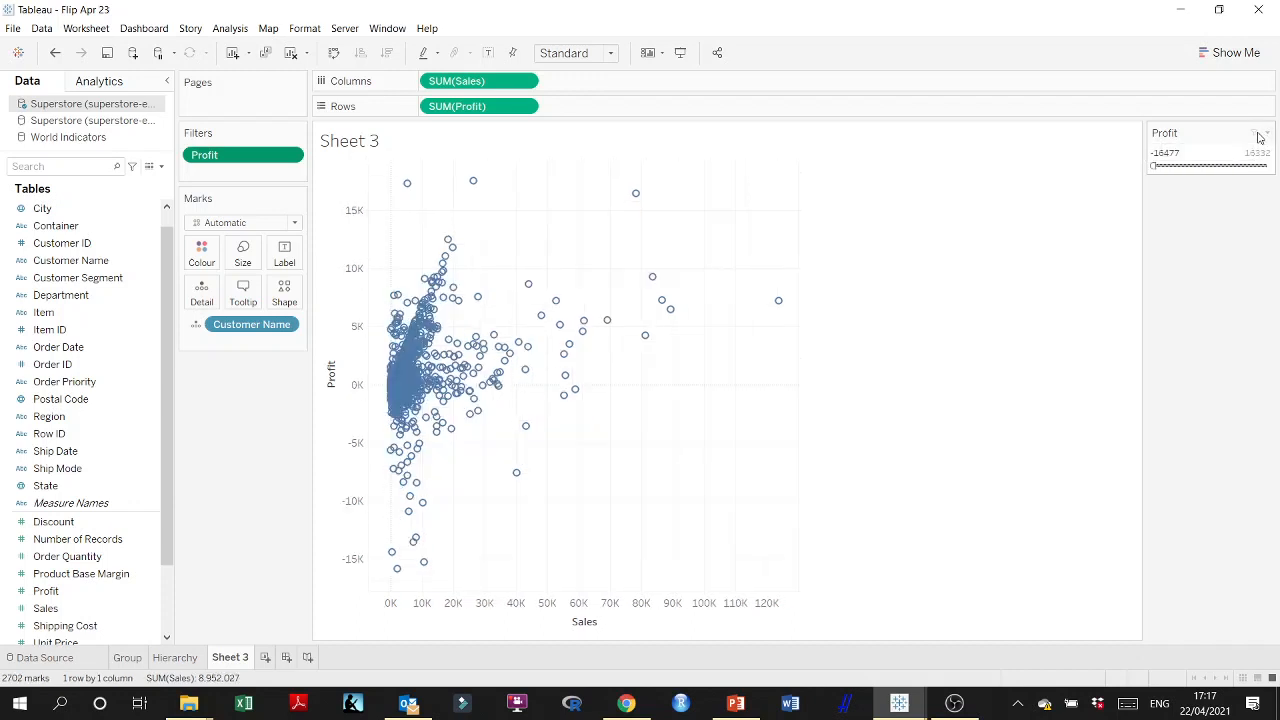
left_click(1266, 134)
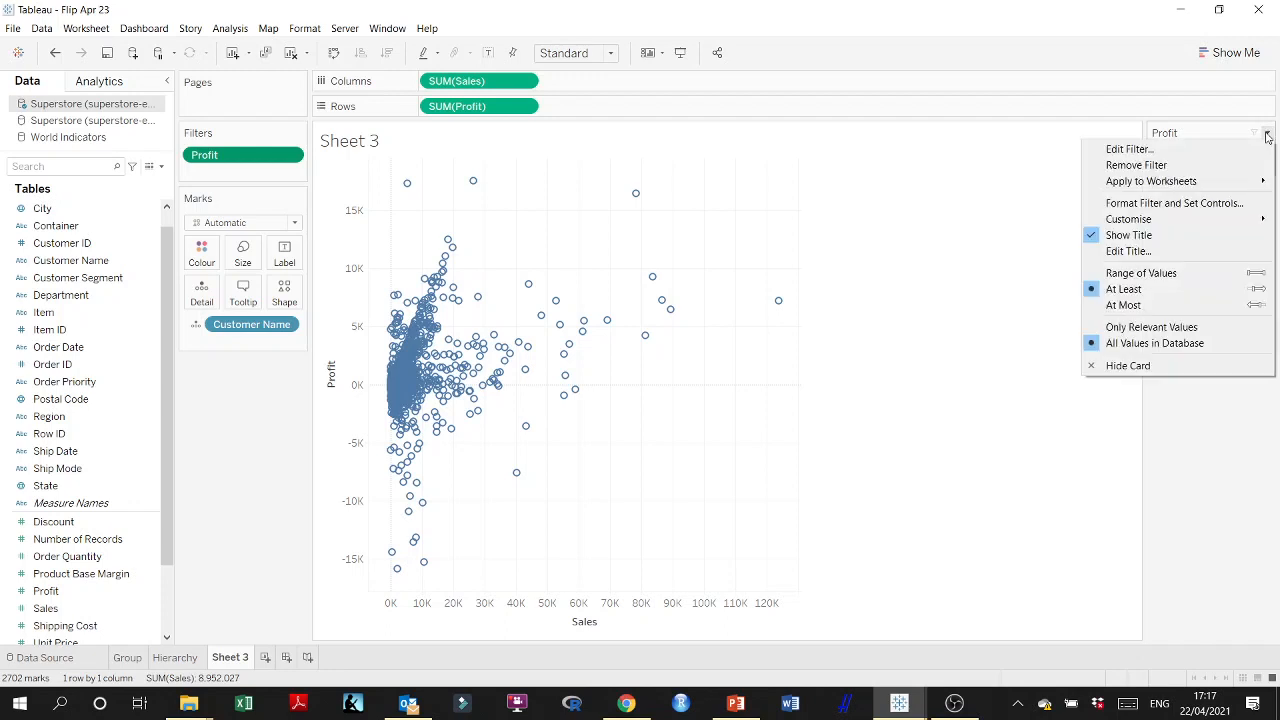
left_click(1267, 135)
left_click(1213, 428)
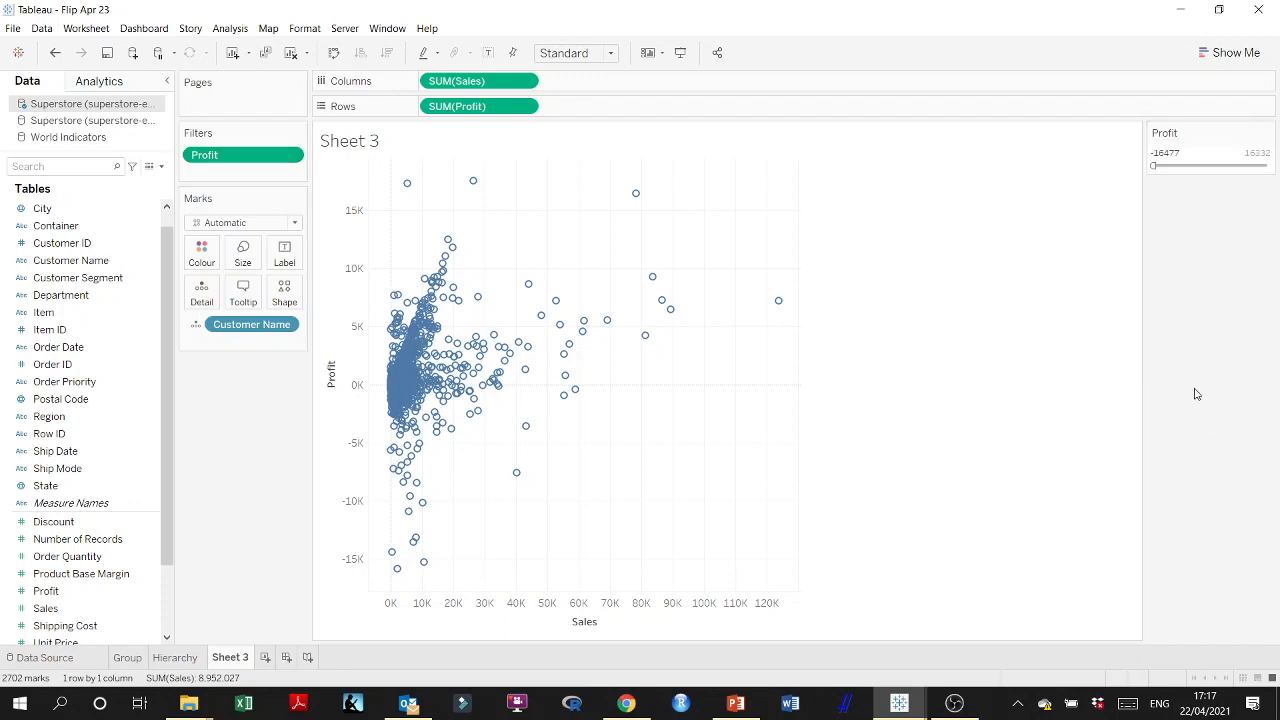
left_click_drag(1153, 166, 1169, 166)
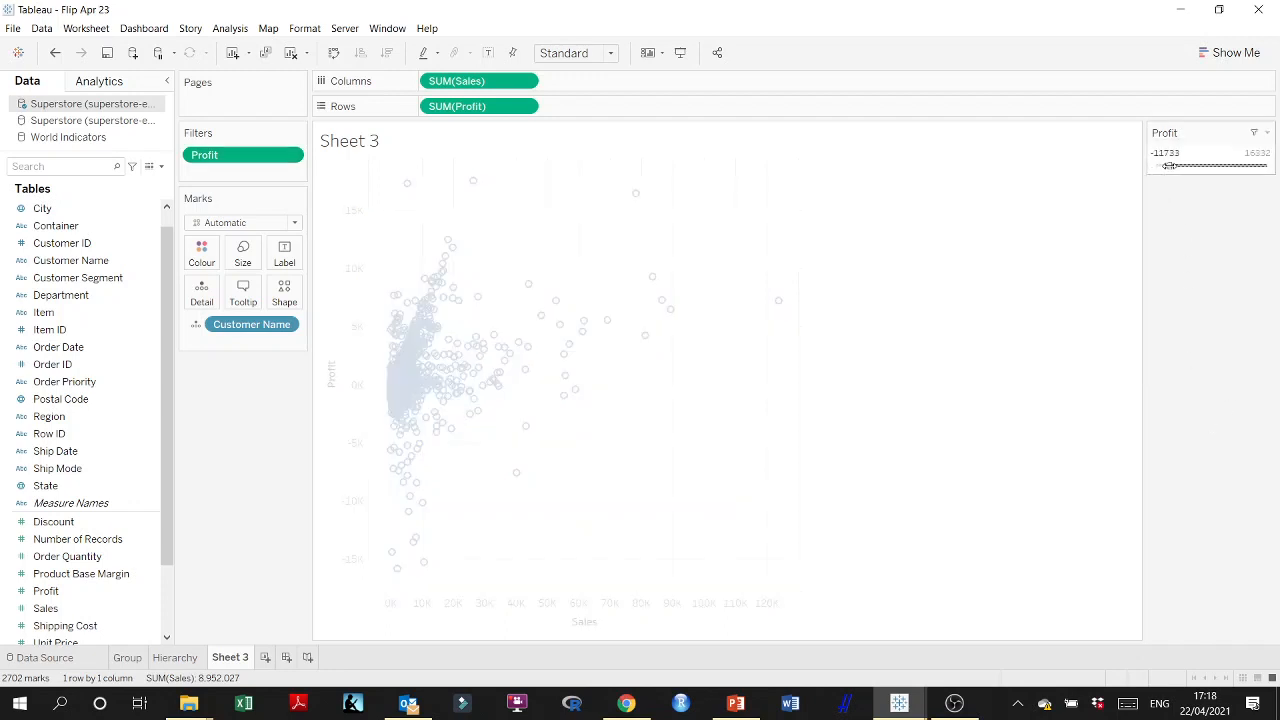
left_click_drag(295, 155, 262, 445)
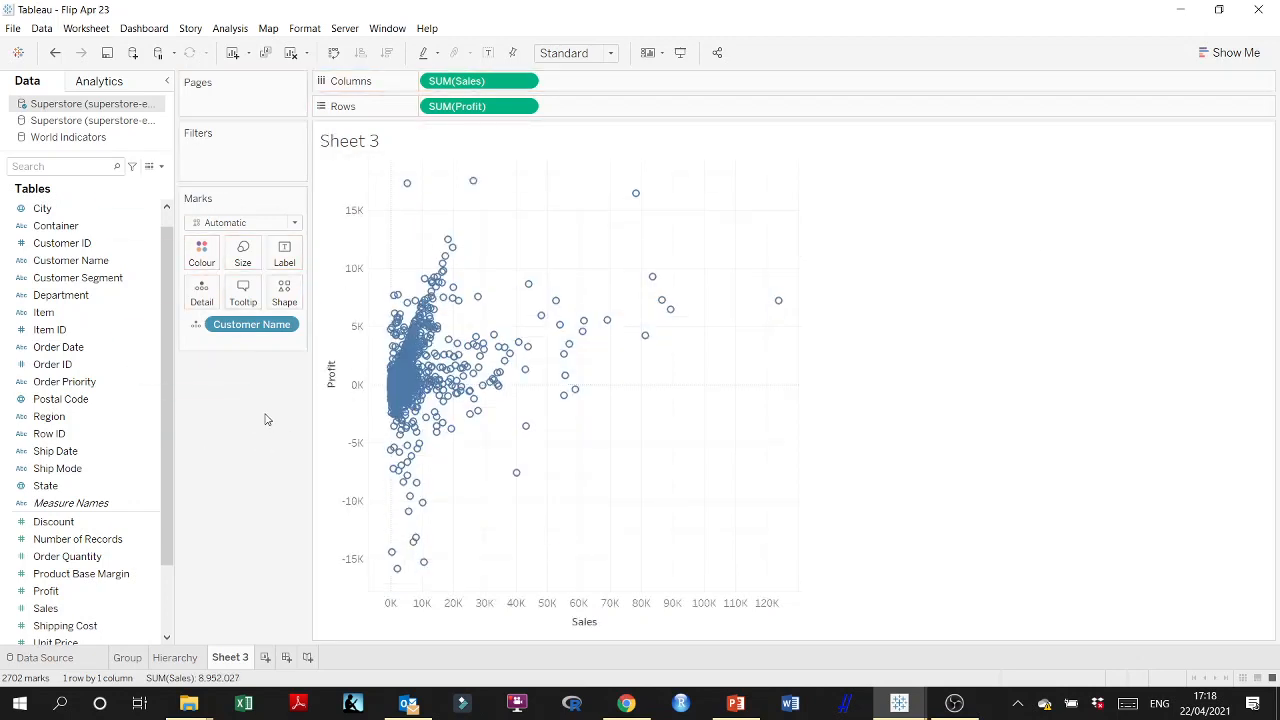
- Show a summed Profit filter on Sheet 3 directly from the data field and raise its minimum to about 230
left_click(152, 594)
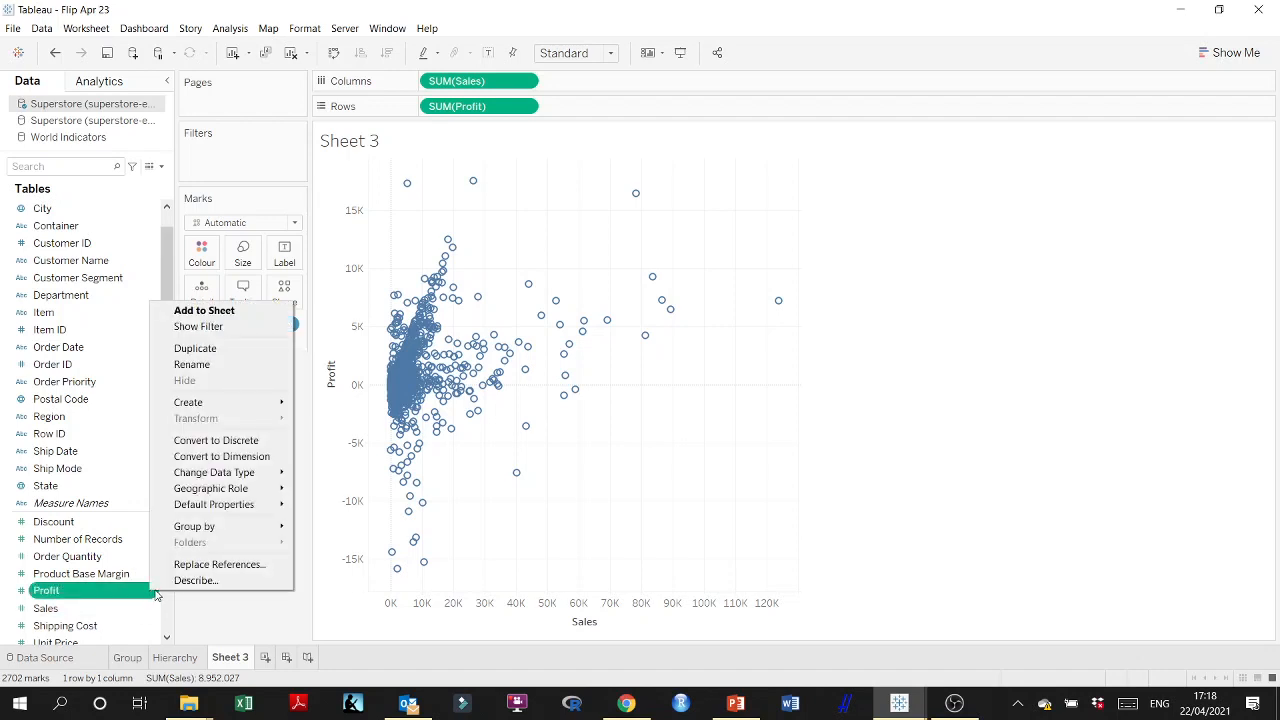
left_click(244, 327)
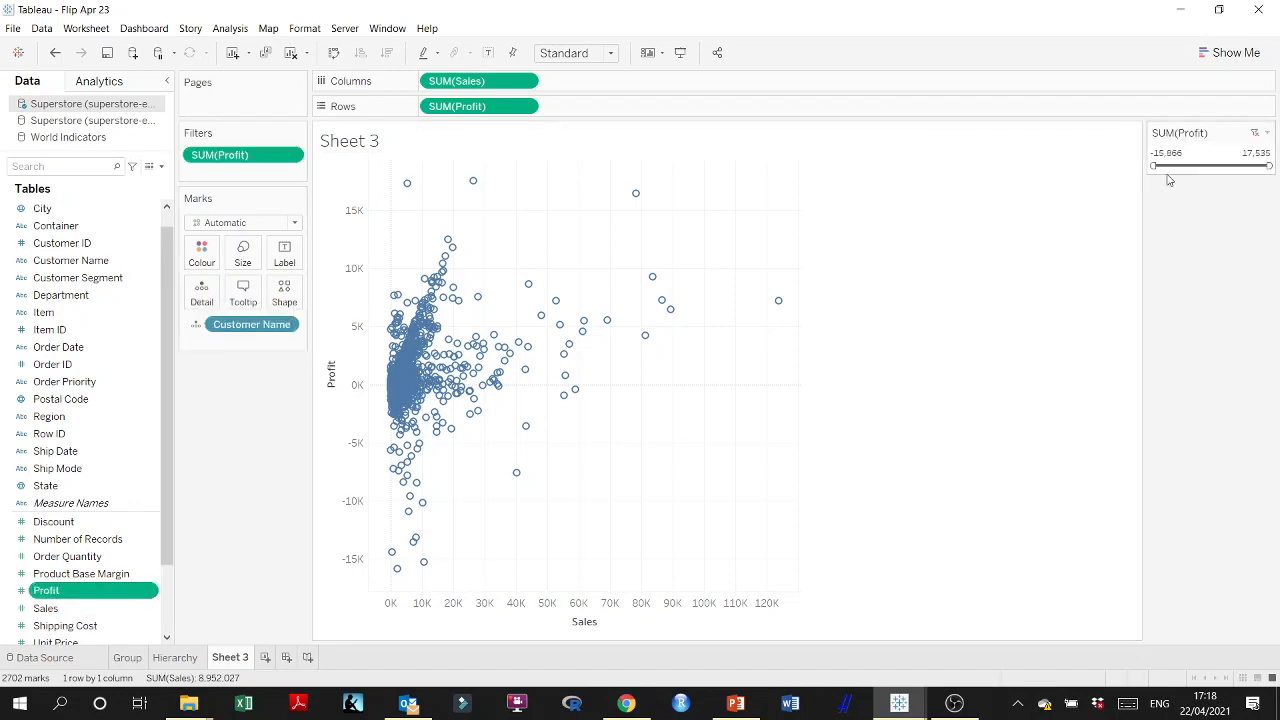
left_click_drag(1155, 166, 1207, 166)
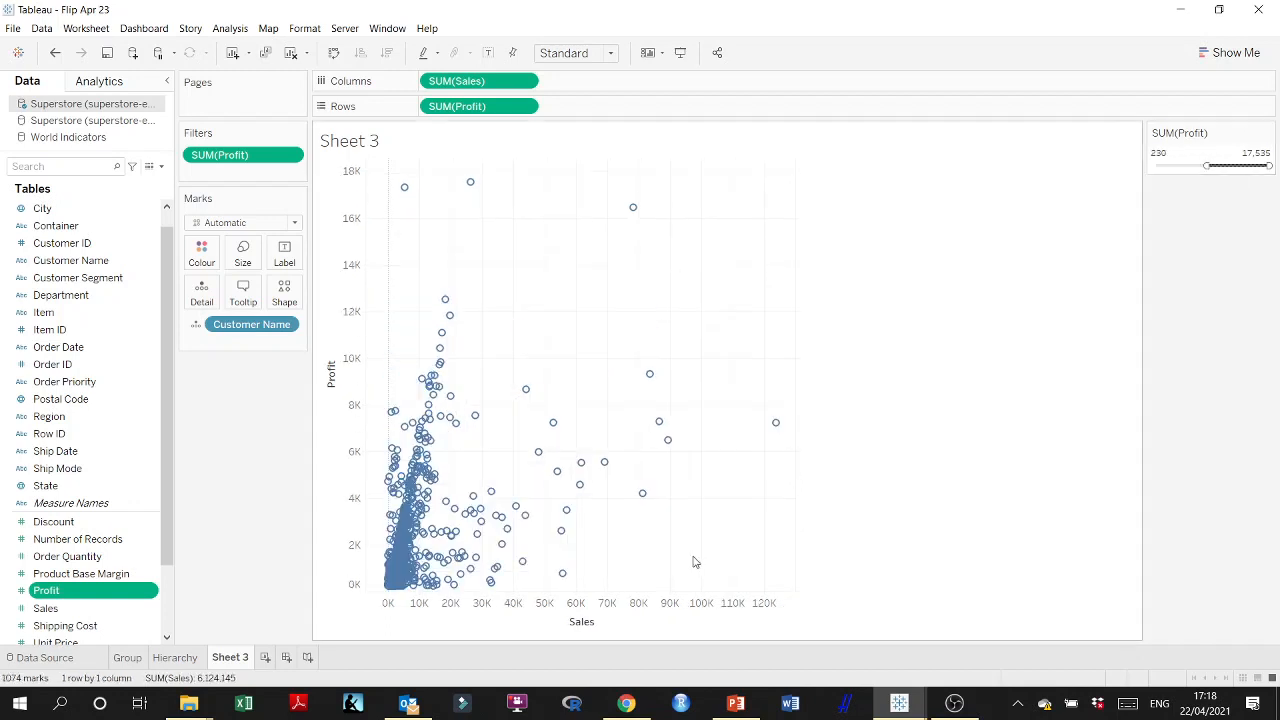
- In the Hierarchy sheet, keep only the marks between about -0.5K and -9K Profit with Sales below about 33K, and return to Sheet 3
left_click(176, 658)
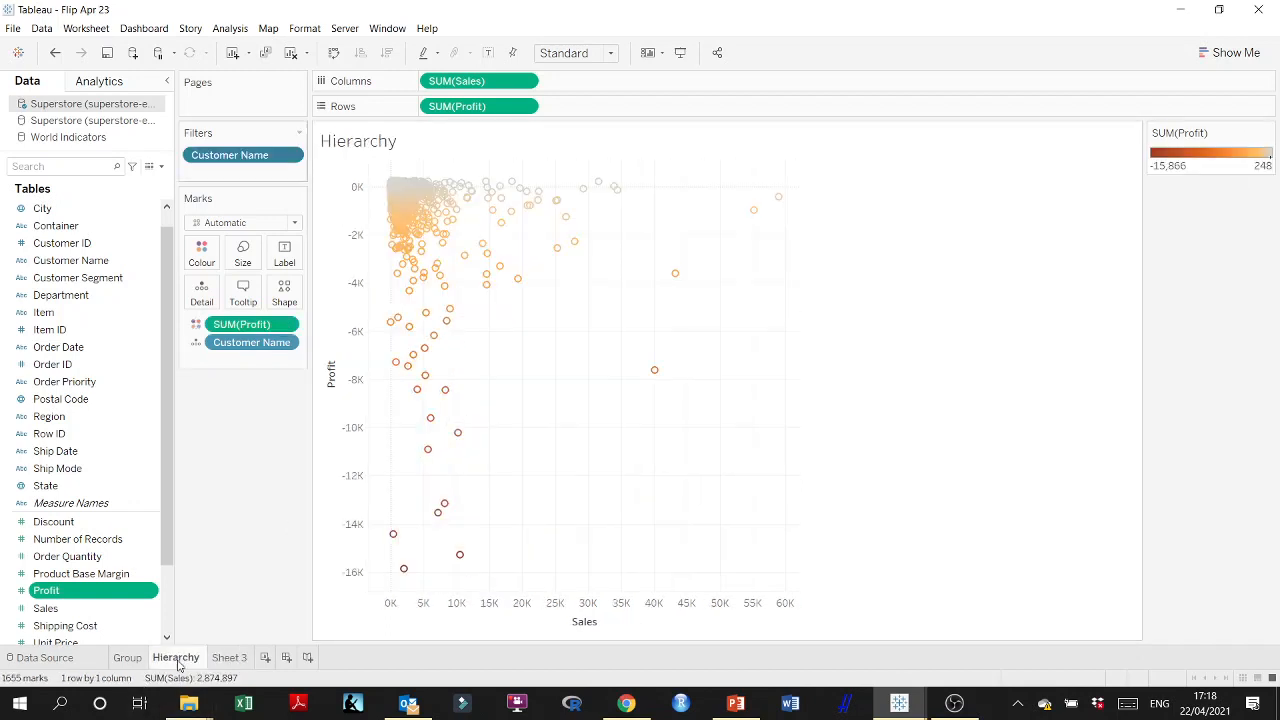
left_click_drag(610, 198, 396, 408)
mouse_move(436, 220)
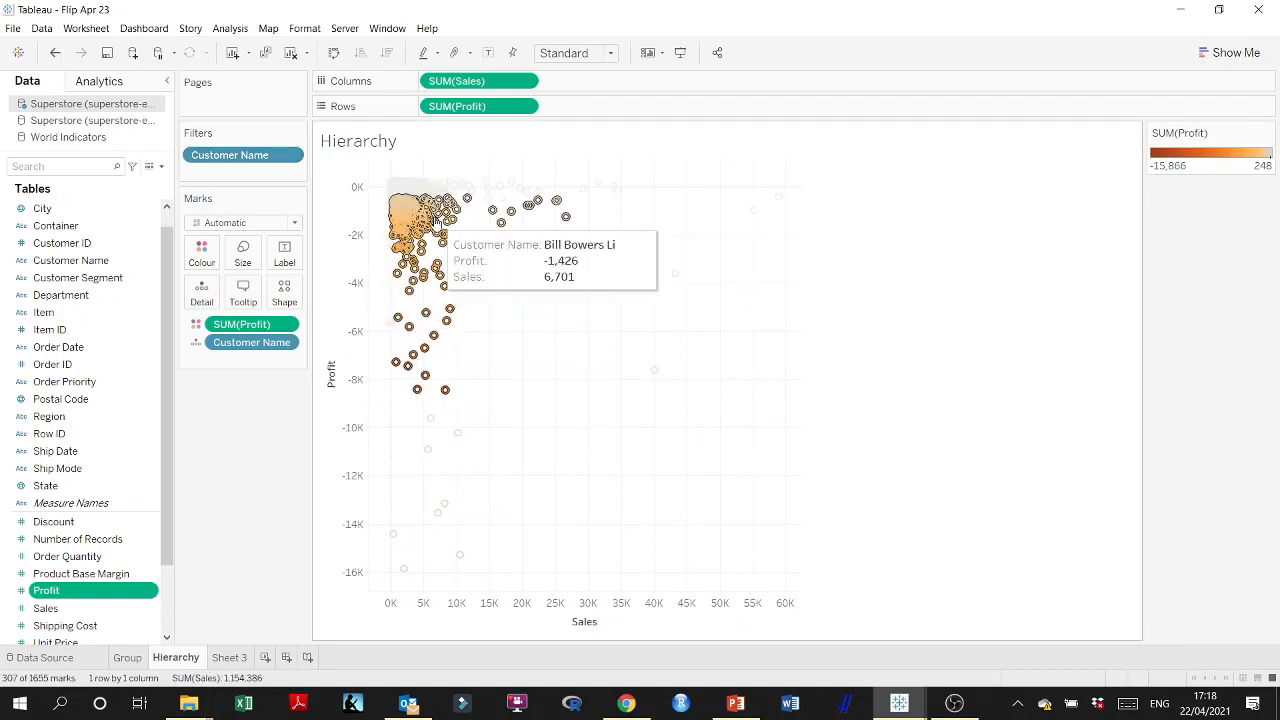
left_click(500, 204)
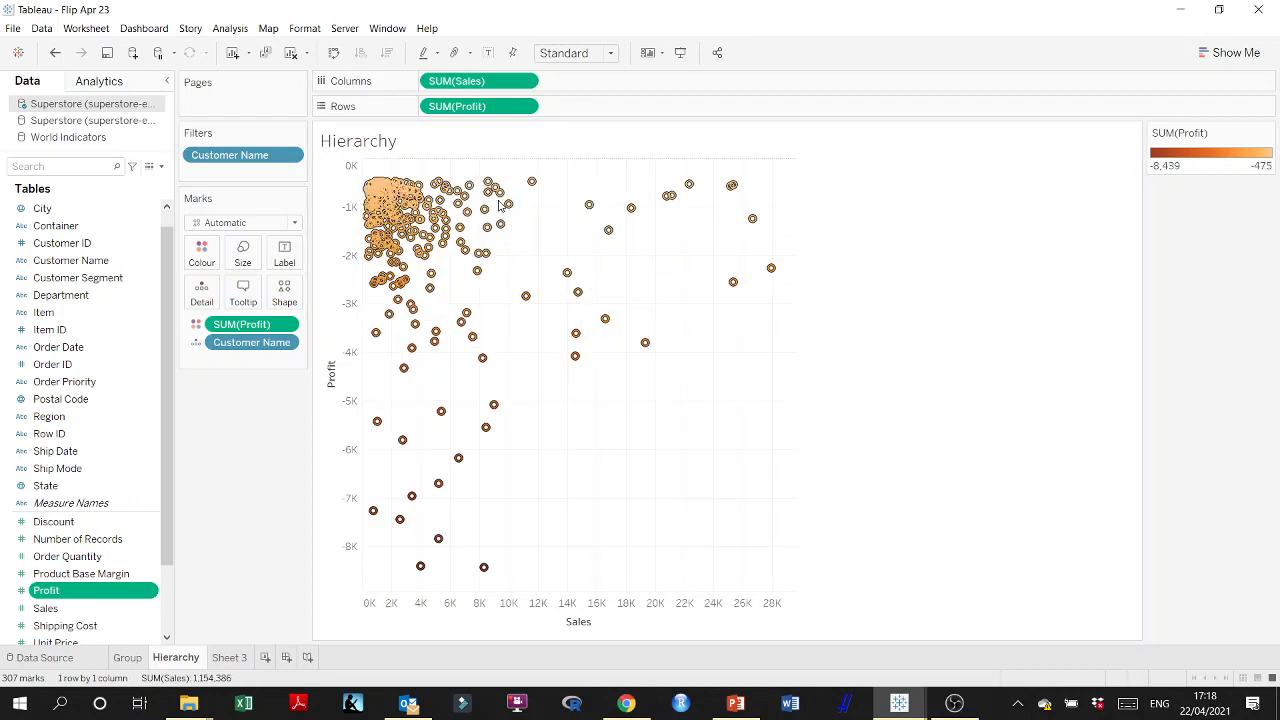
left_click(229, 659)
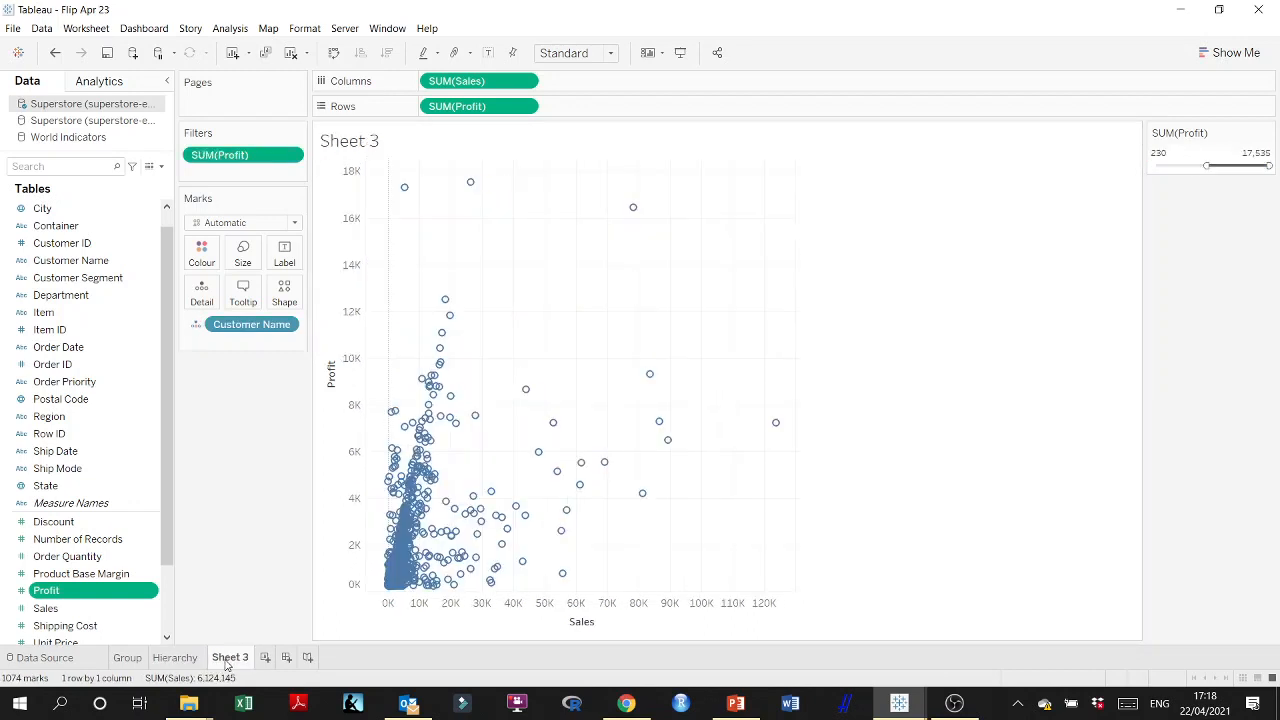
- Remove the SUM(Profit) filter from Sheet 3, start a new filter from the Profit field, and cancel it
left_click_drag(240, 155, 108, 557)
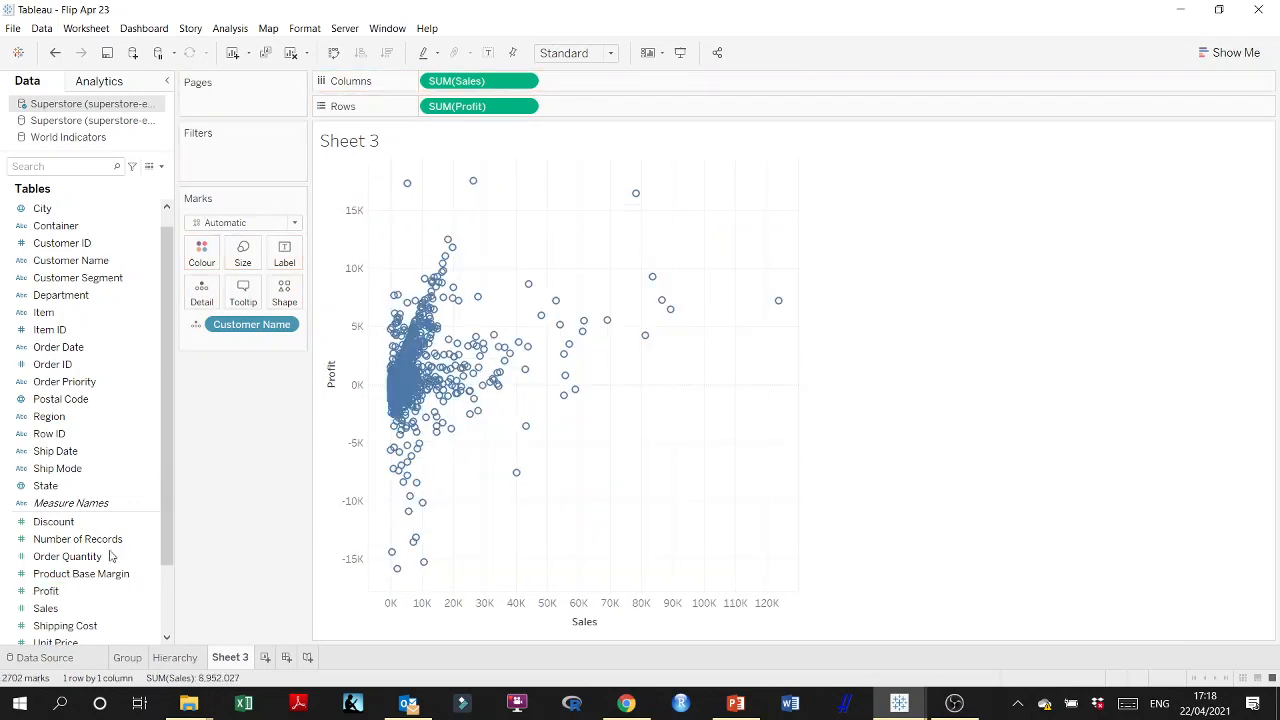
left_click_drag(70, 598, 256, 170)
left_click(736, 197)
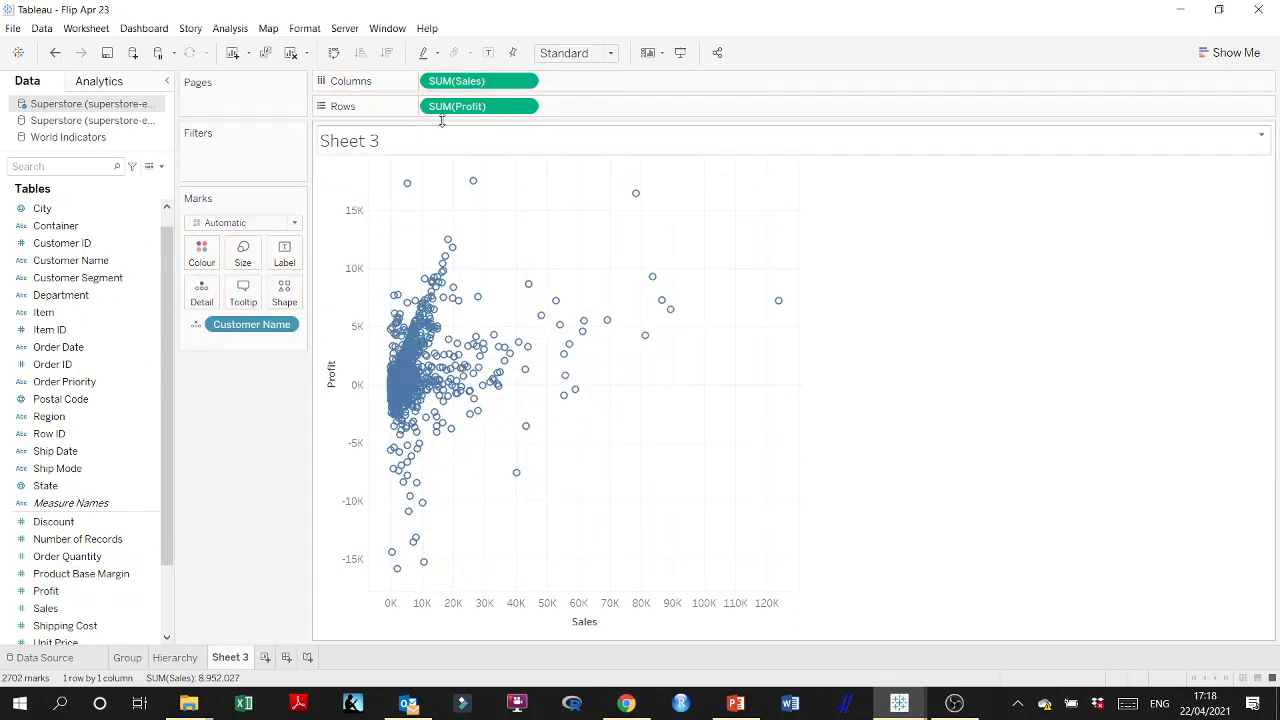
- Try filtering Sheet 3 on the full range of all Profit values, display the filter control, and remove the filter
left_click_drag(466, 108, 230, 172)
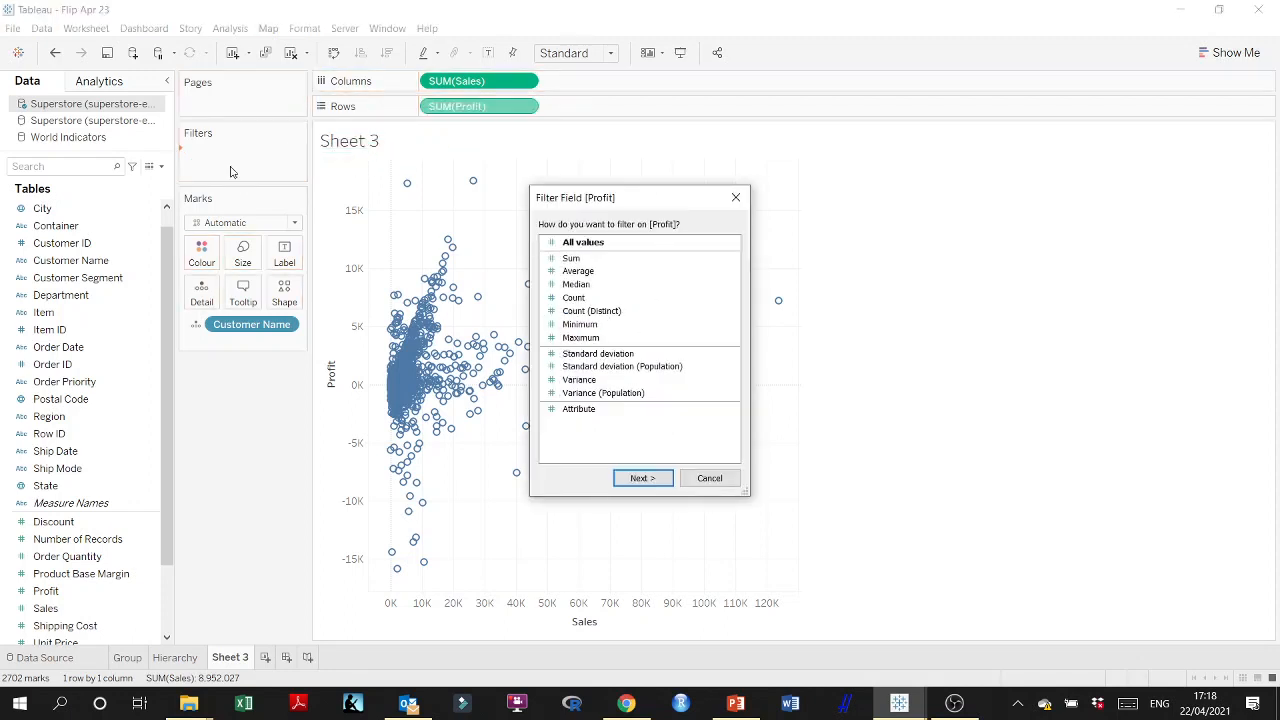
left_click(667, 483)
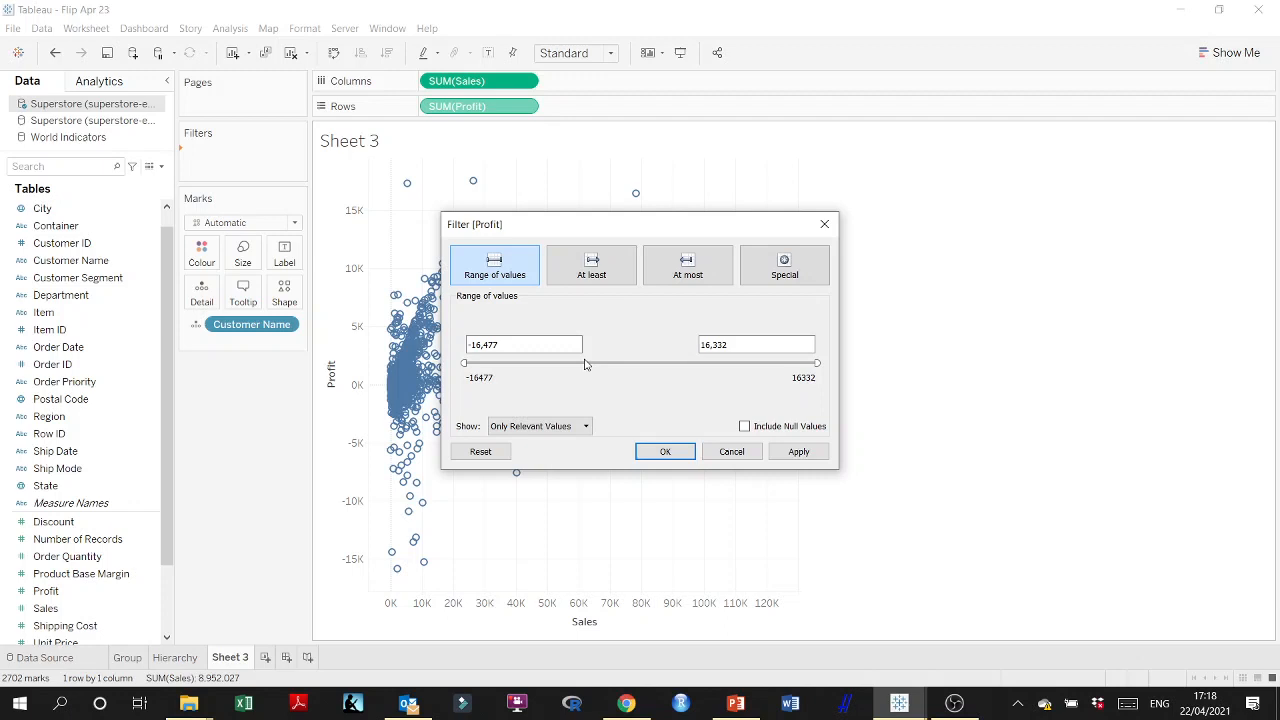
left_click(666, 455)
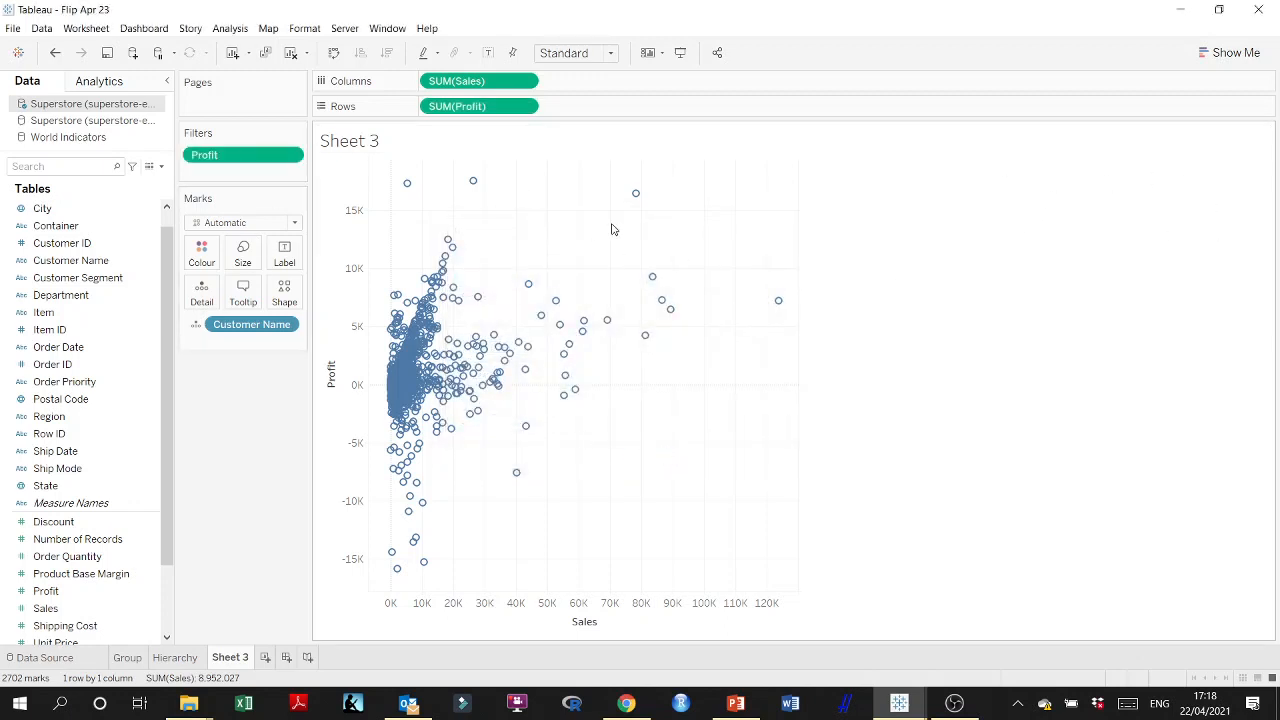
left_click(289, 155)
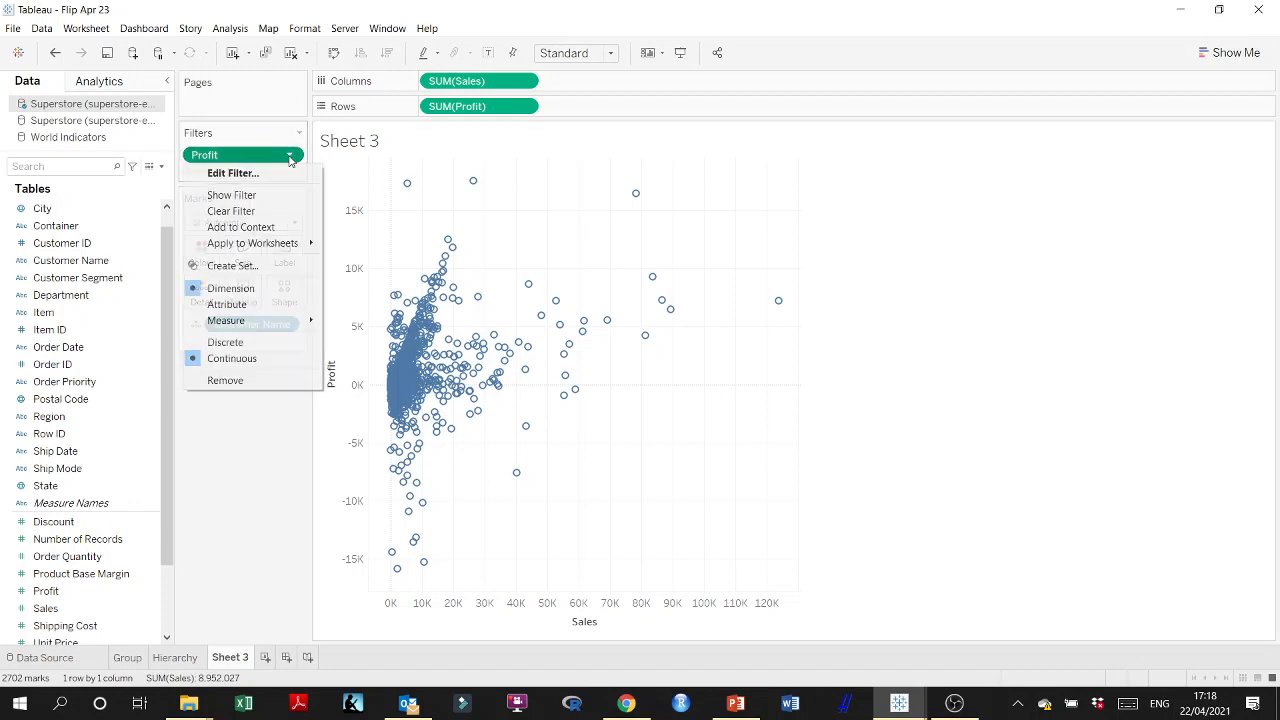
left_click(251, 196)
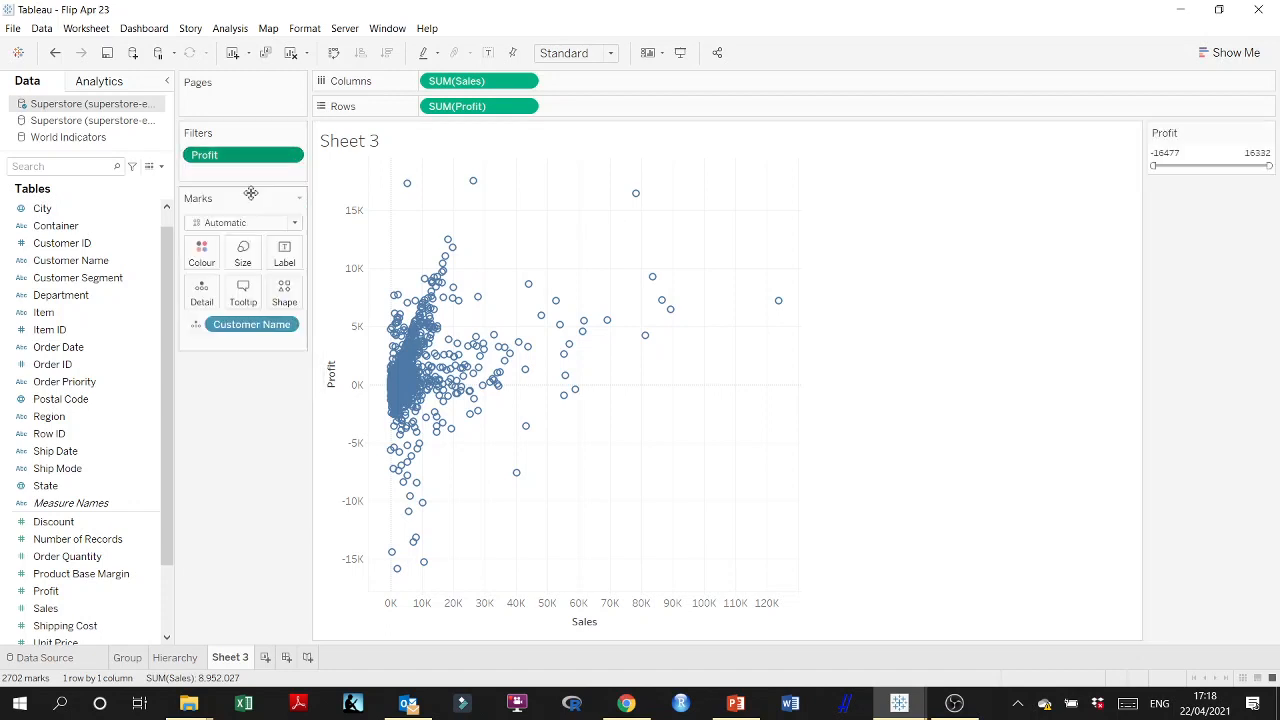
left_click_drag(238, 160, 186, 440)
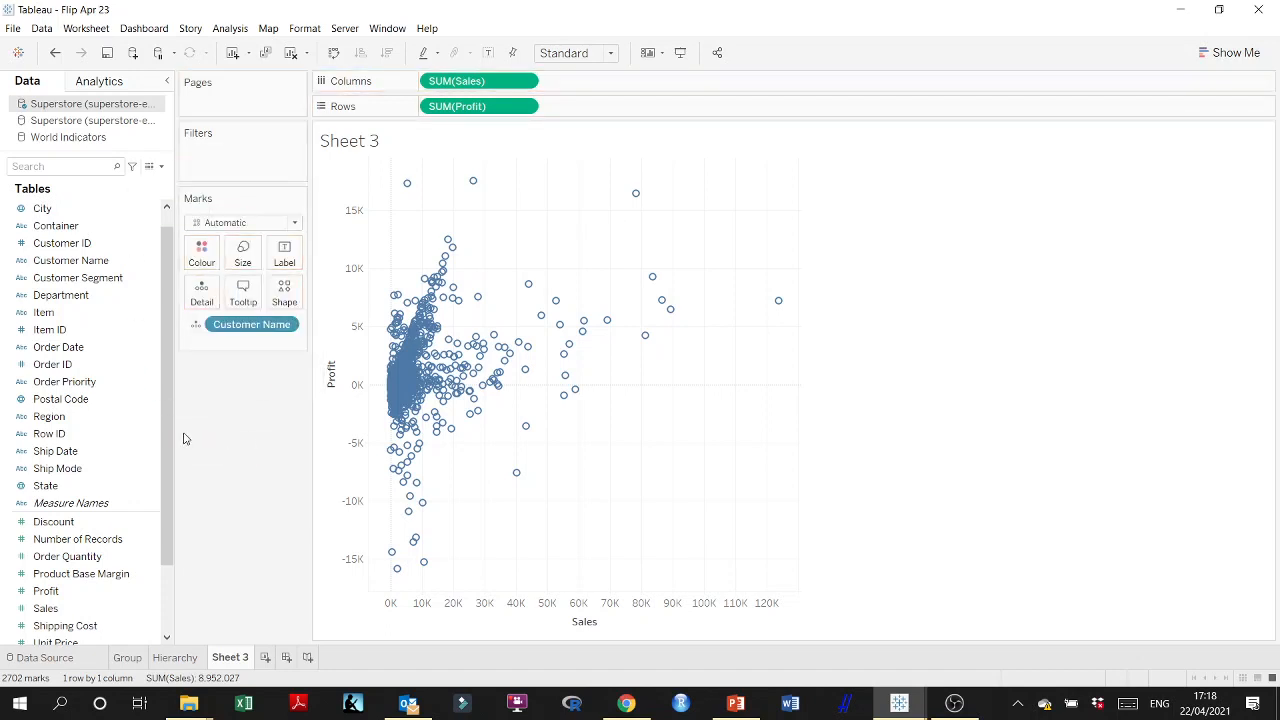
- Show a summed Profit filter on Sheet 3 from the data field, remove it, and undo the removal
right_click(152, 592)
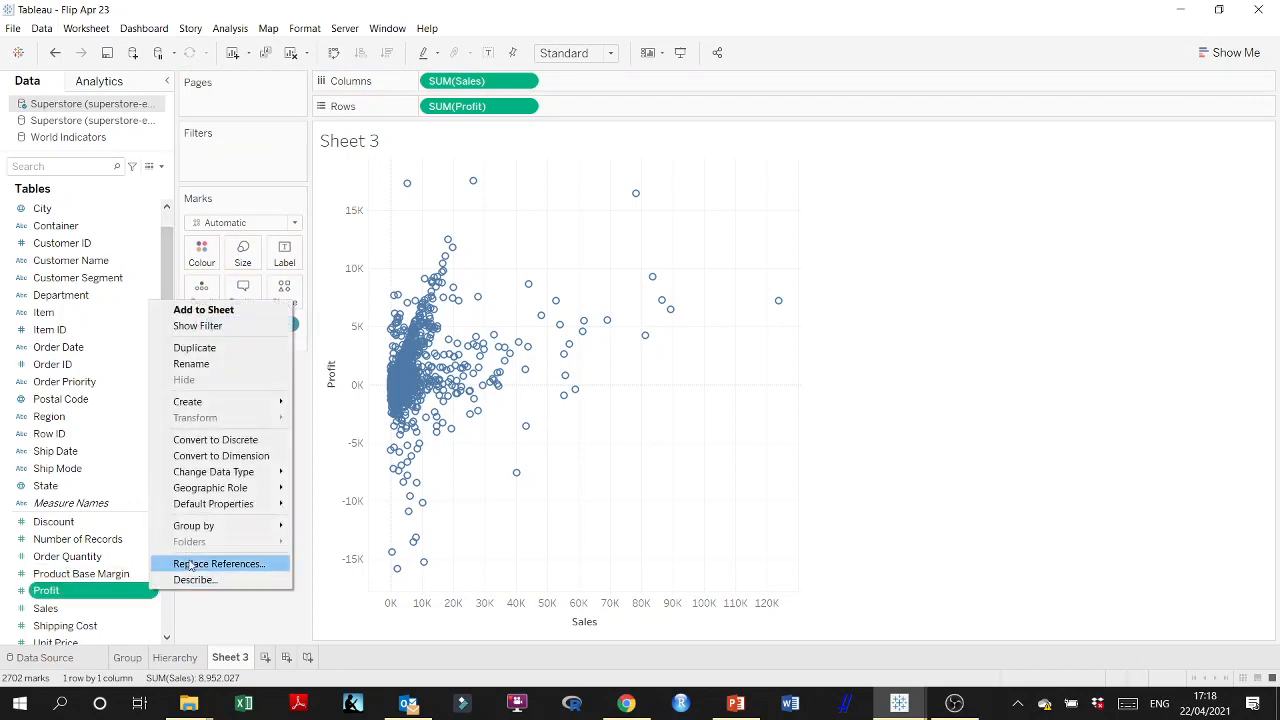
left_click(207, 326)
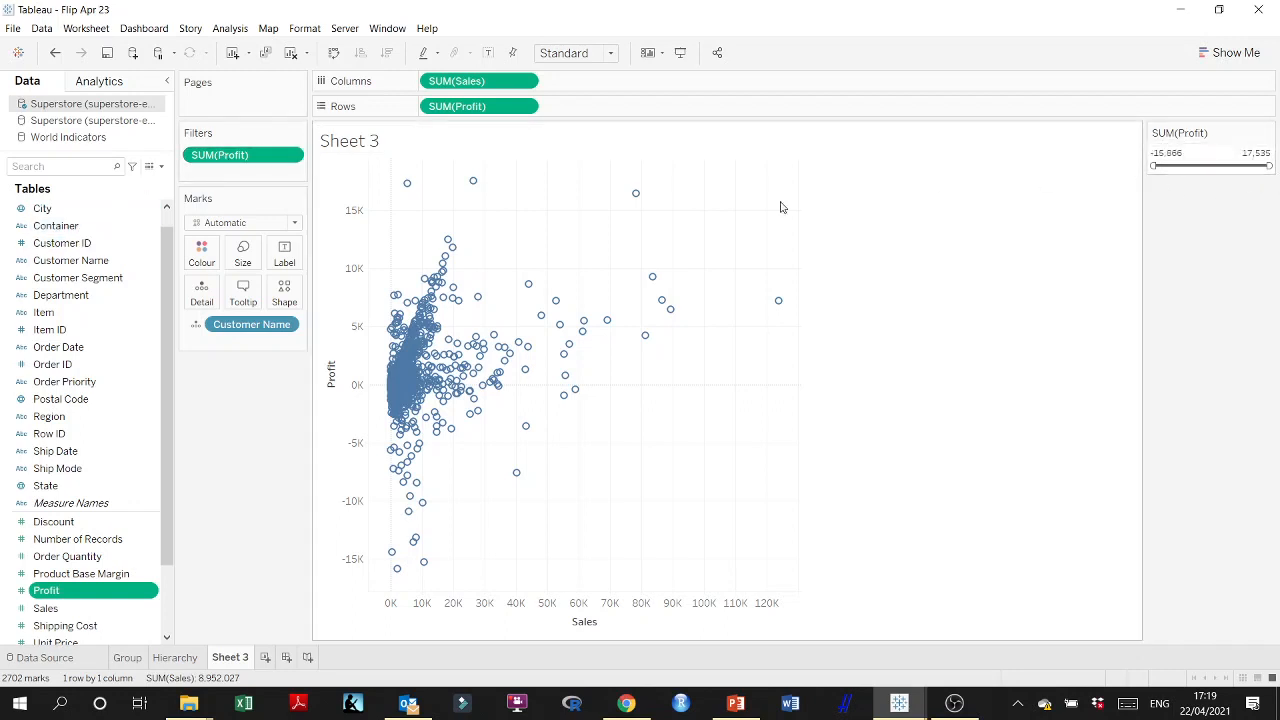
left_click_drag(268, 160, 140, 502)
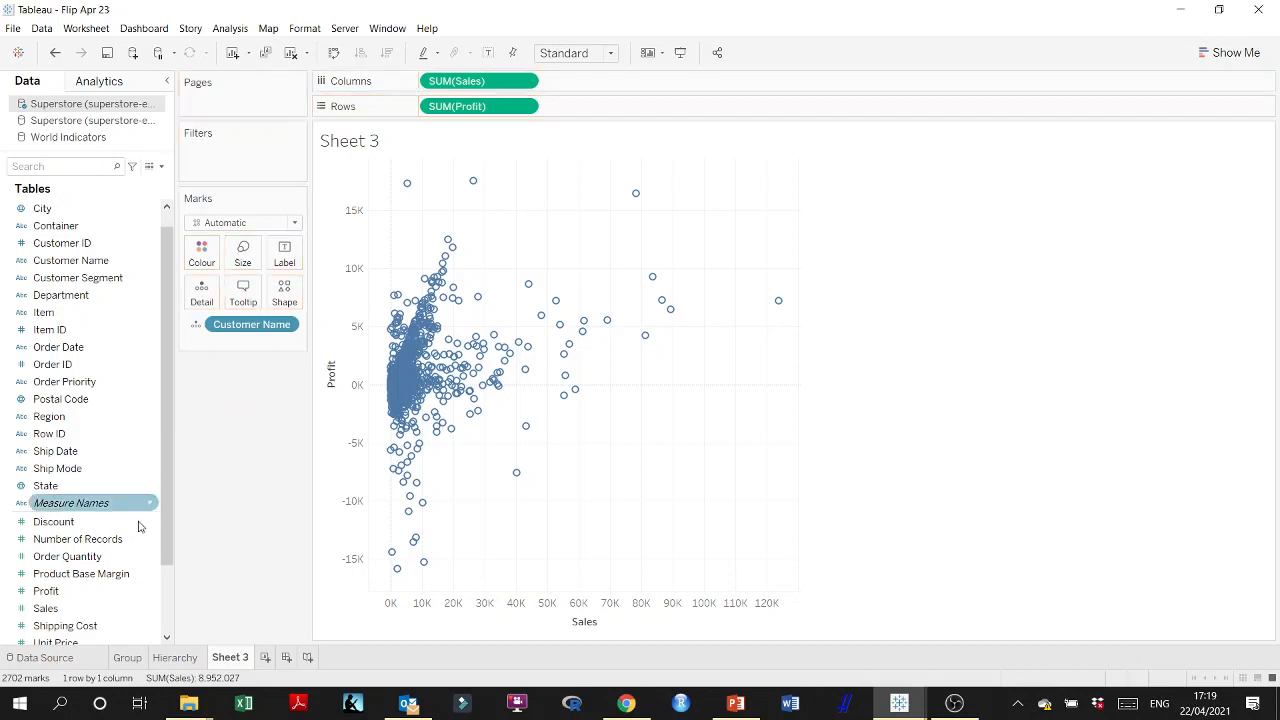
right_click(148, 594)
key("Escape")
key("ctrl+z")
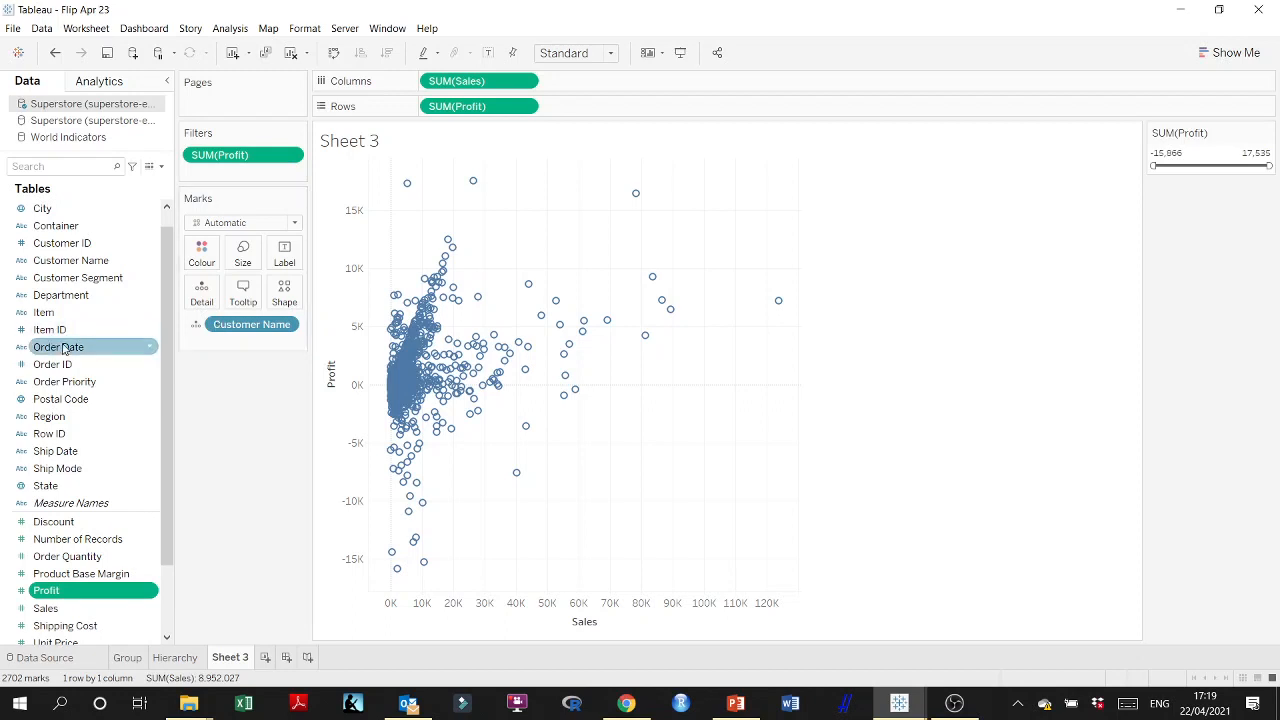
- Show a Region filter on Sheet 3, limit it to Central, and switch the selection to East only
left_click(151, 420)
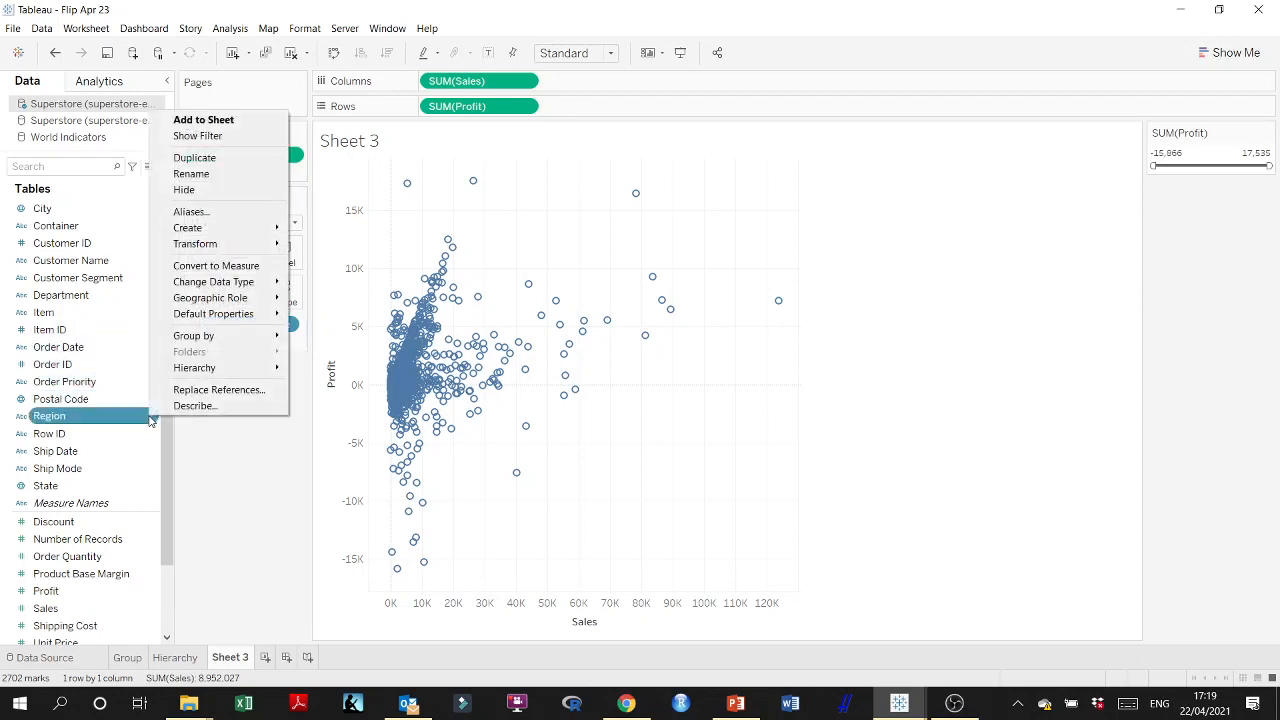
left_click(206, 135)
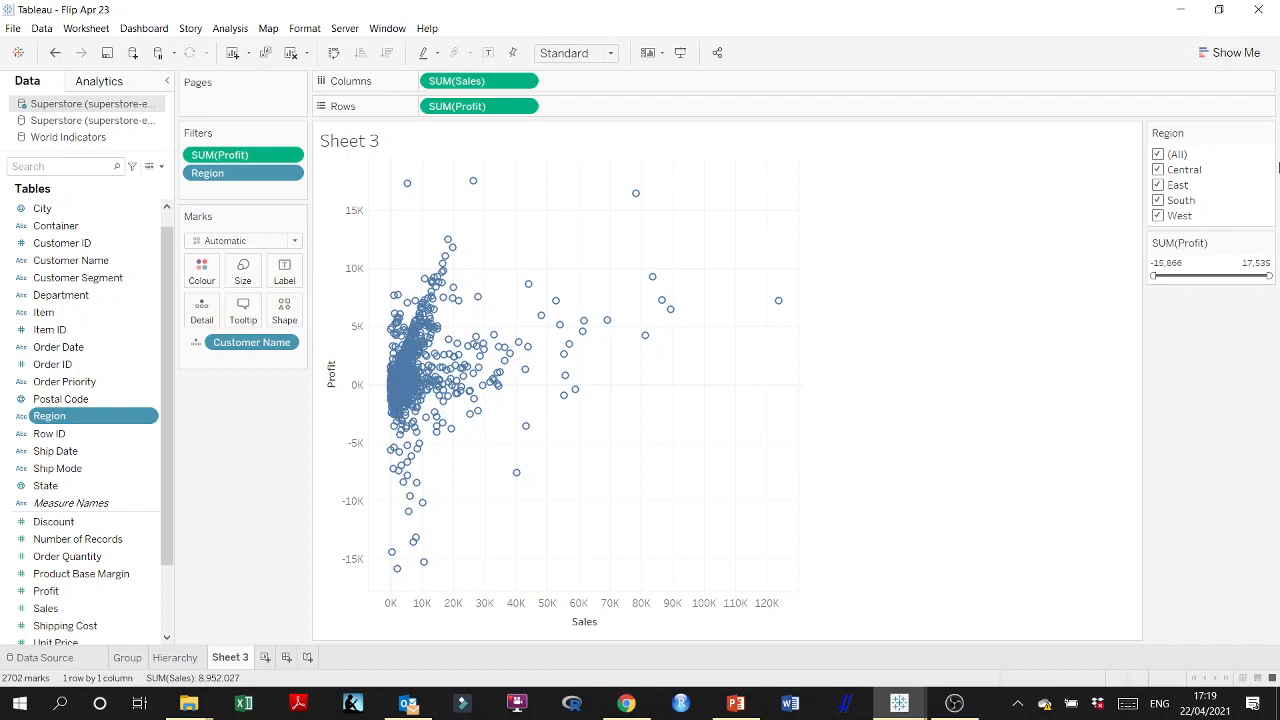
left_click(1160, 158)
left_click(1160, 158)
left_click(1160, 157)
left_click(1158, 170)
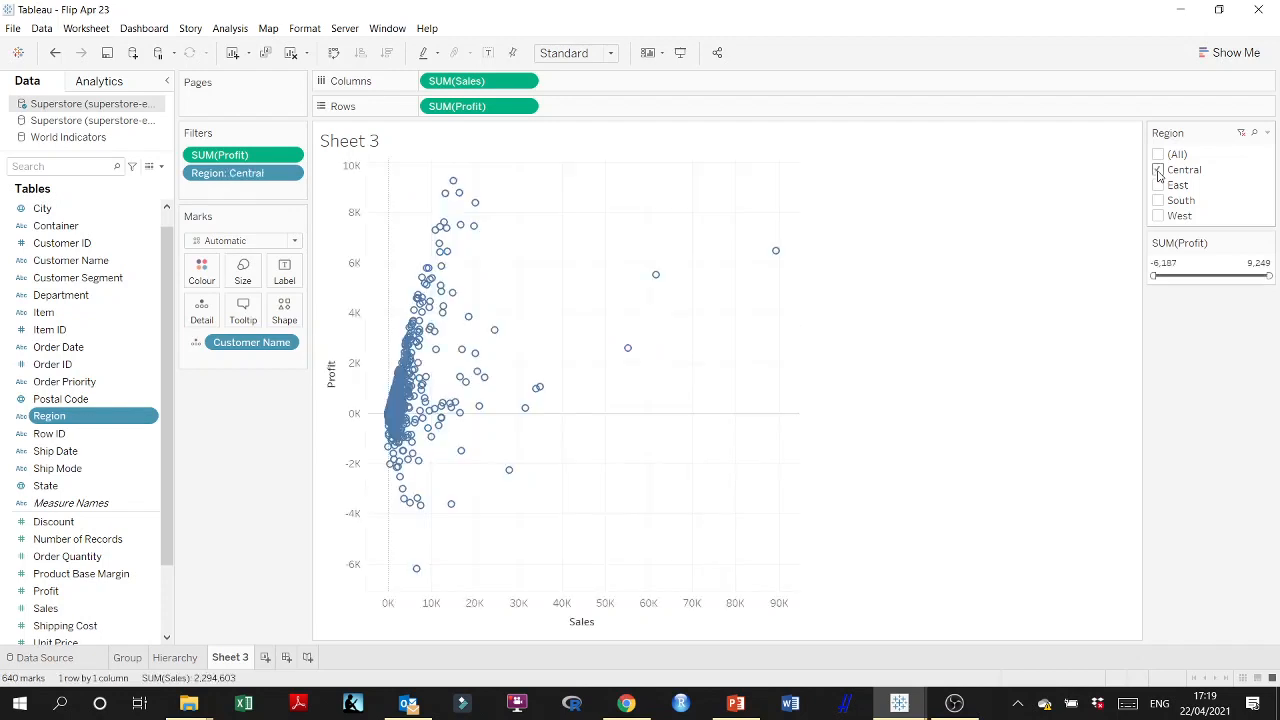
left_click(1158, 170)
left_click(1158, 186)
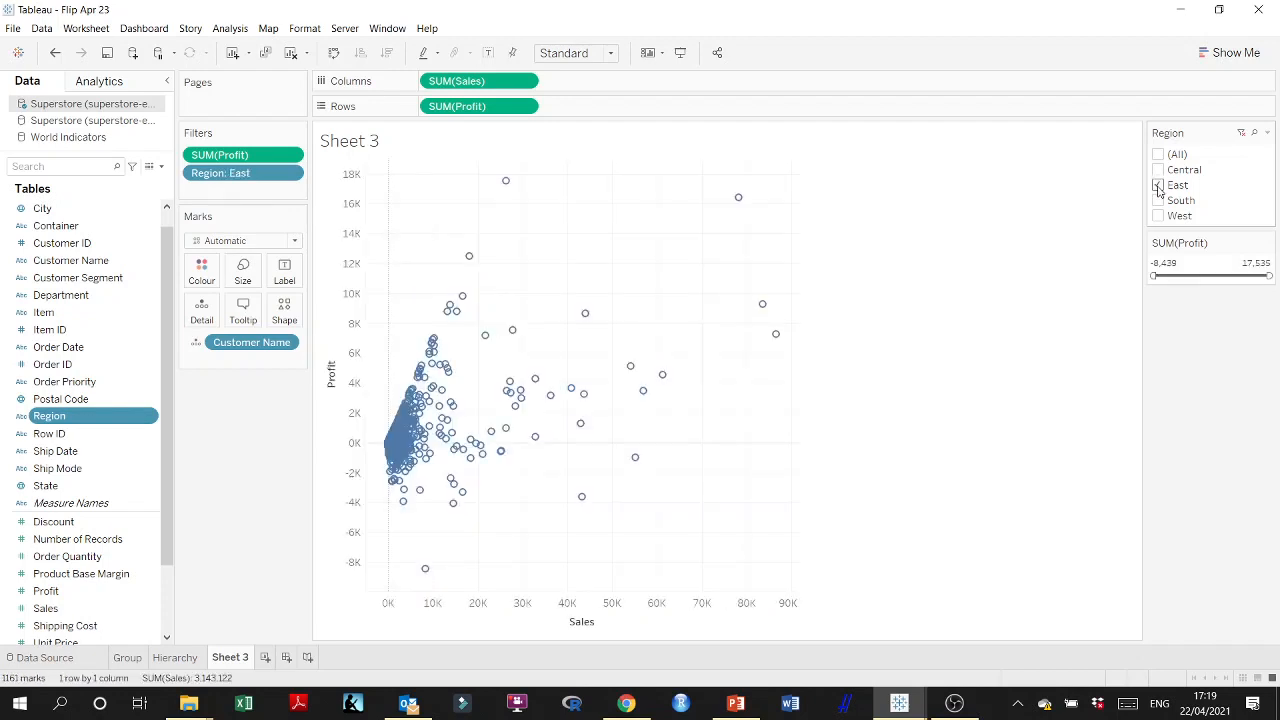
- Switch the Region filter on Sheet 3 to South only and West only, and reselect all four regions
left_click(1158, 201)
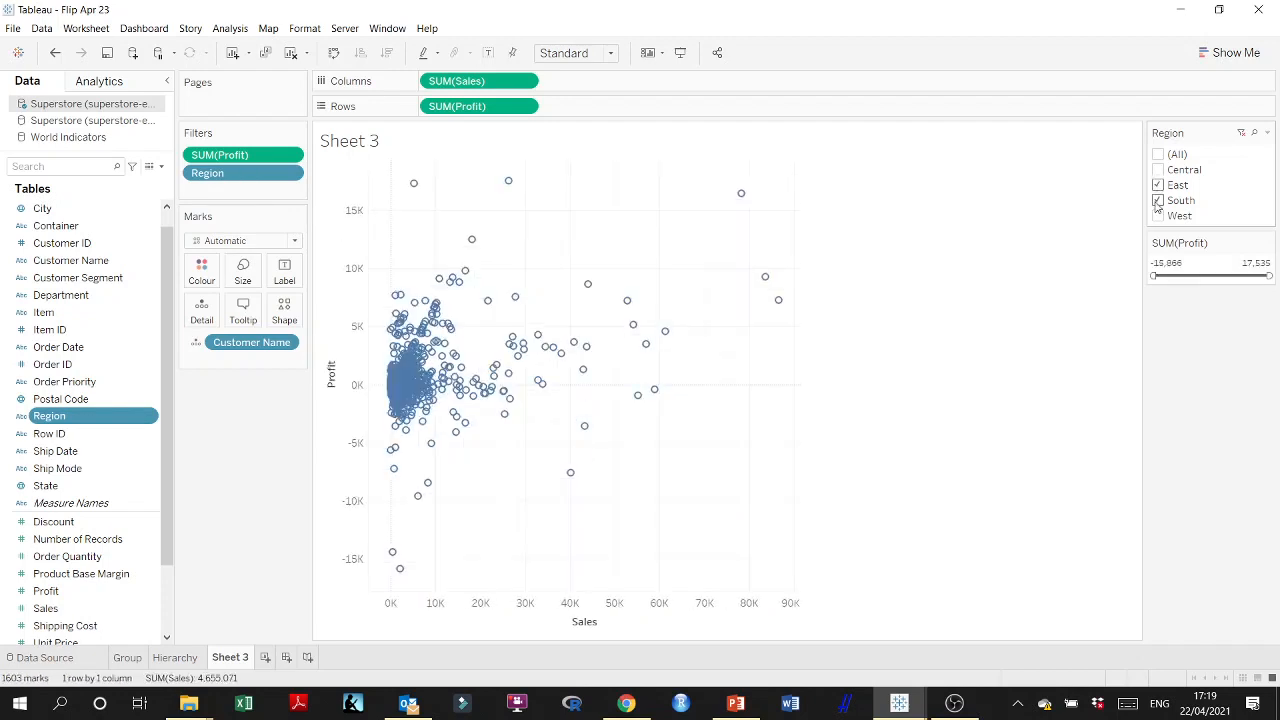
left_click(1158, 185)
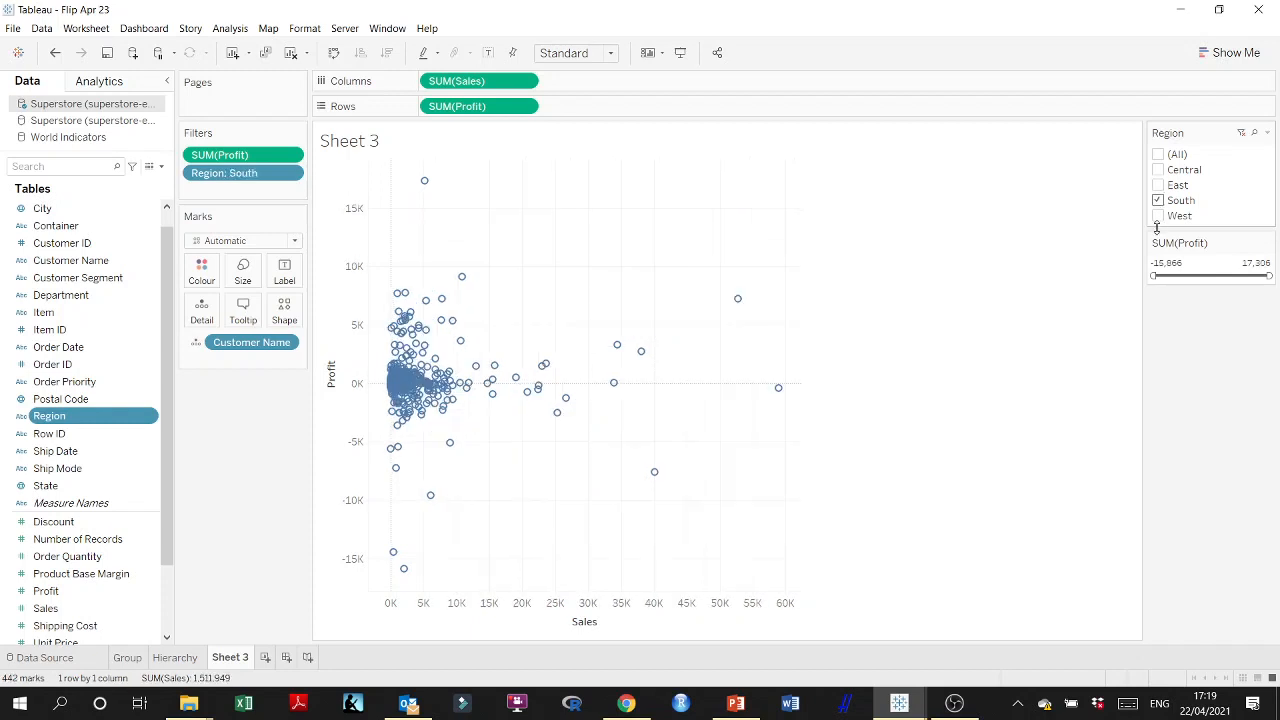
left_click(1158, 201)
left_click(1158, 216)
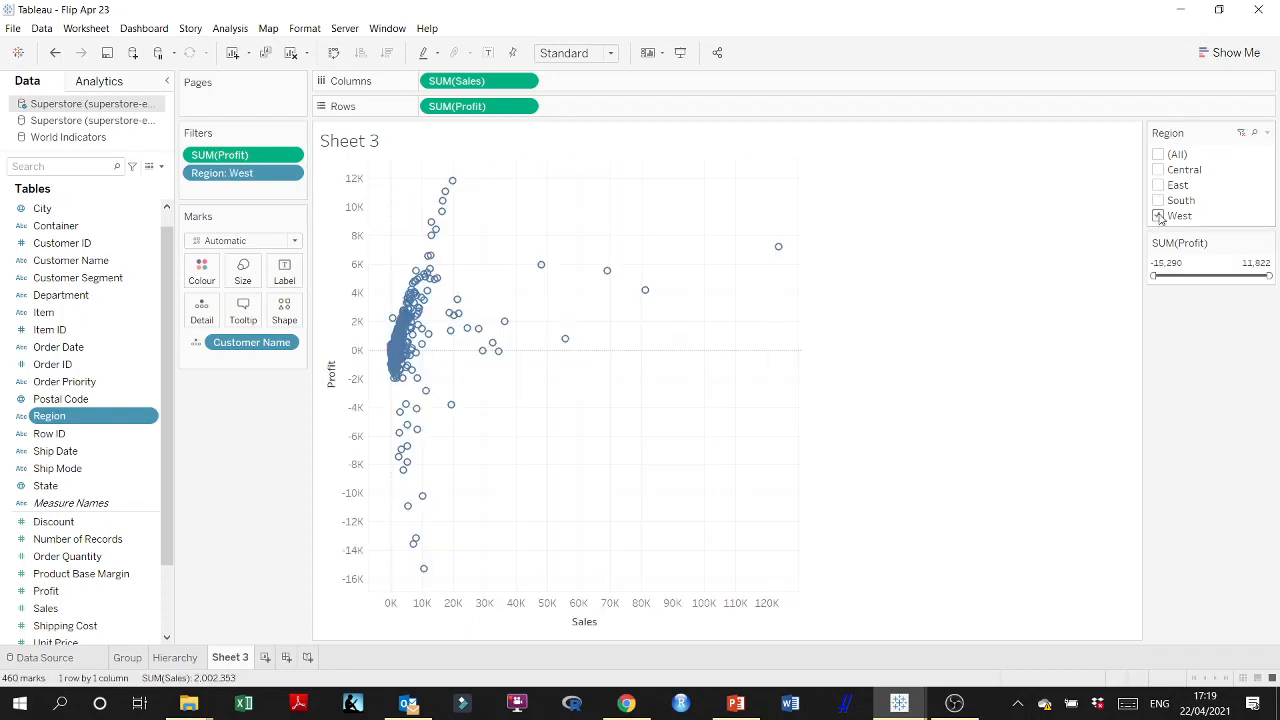
left_click(1158, 201)
left_click(1158, 185)
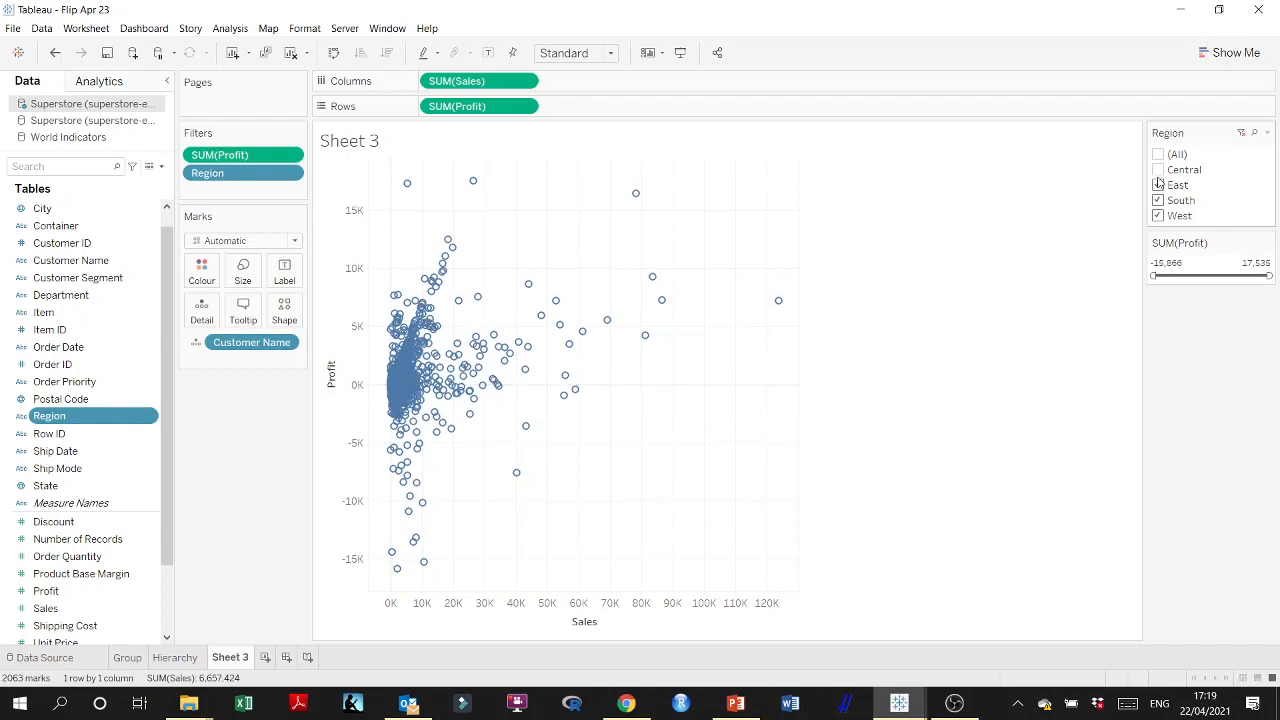
left_click(1159, 170)
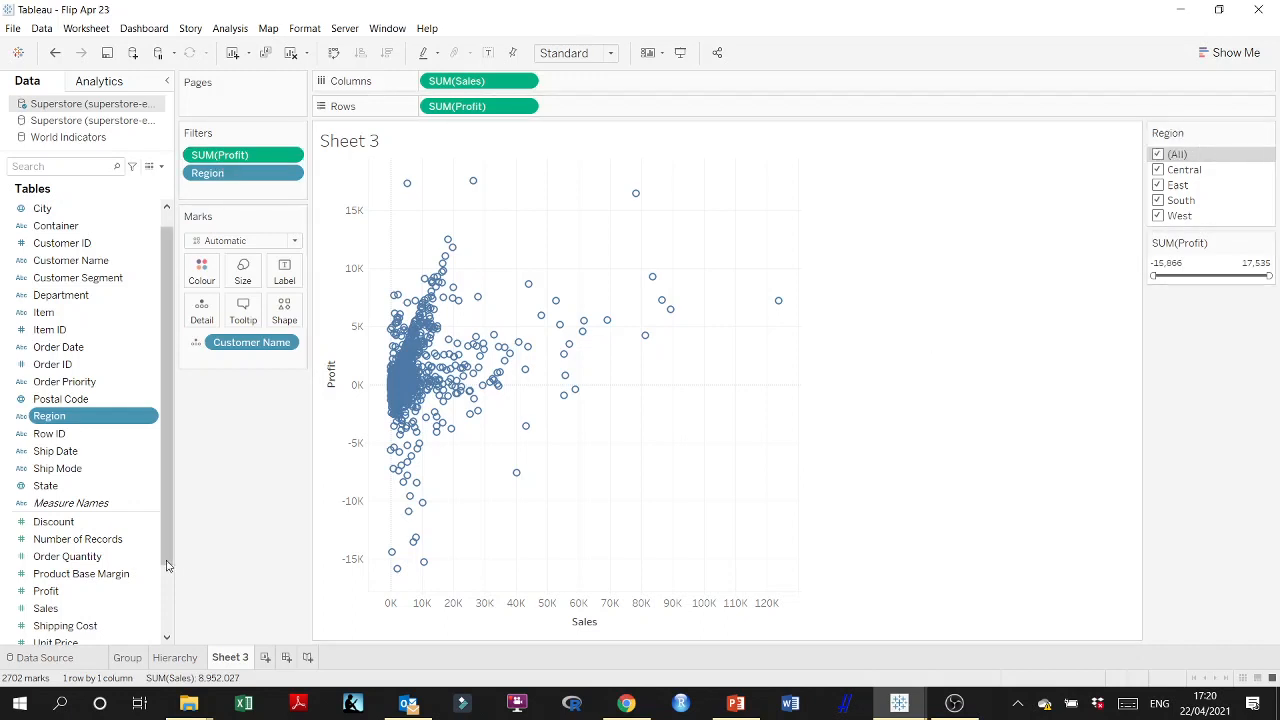
- Check the Profit field's Show Filter option, select the scatter marks around and below zero profit to inspect Keep Only, and clear the selection
left_click(152, 591)
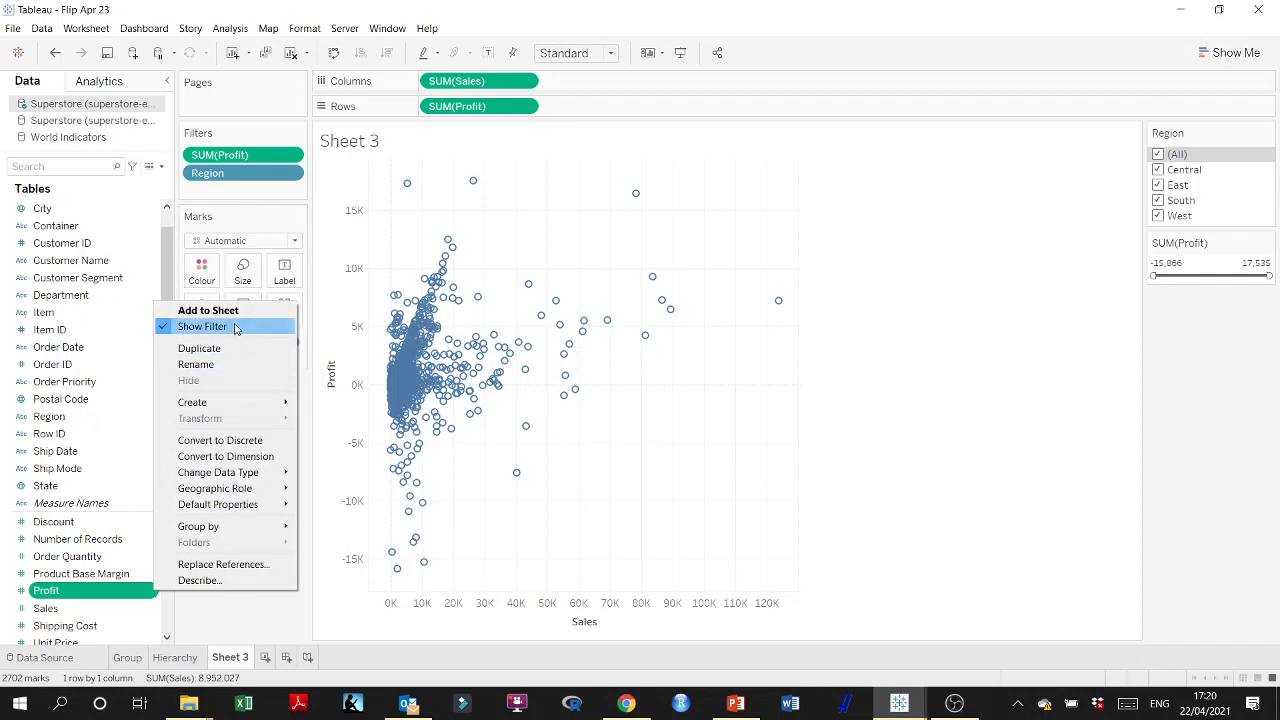
left_click(420, 585)
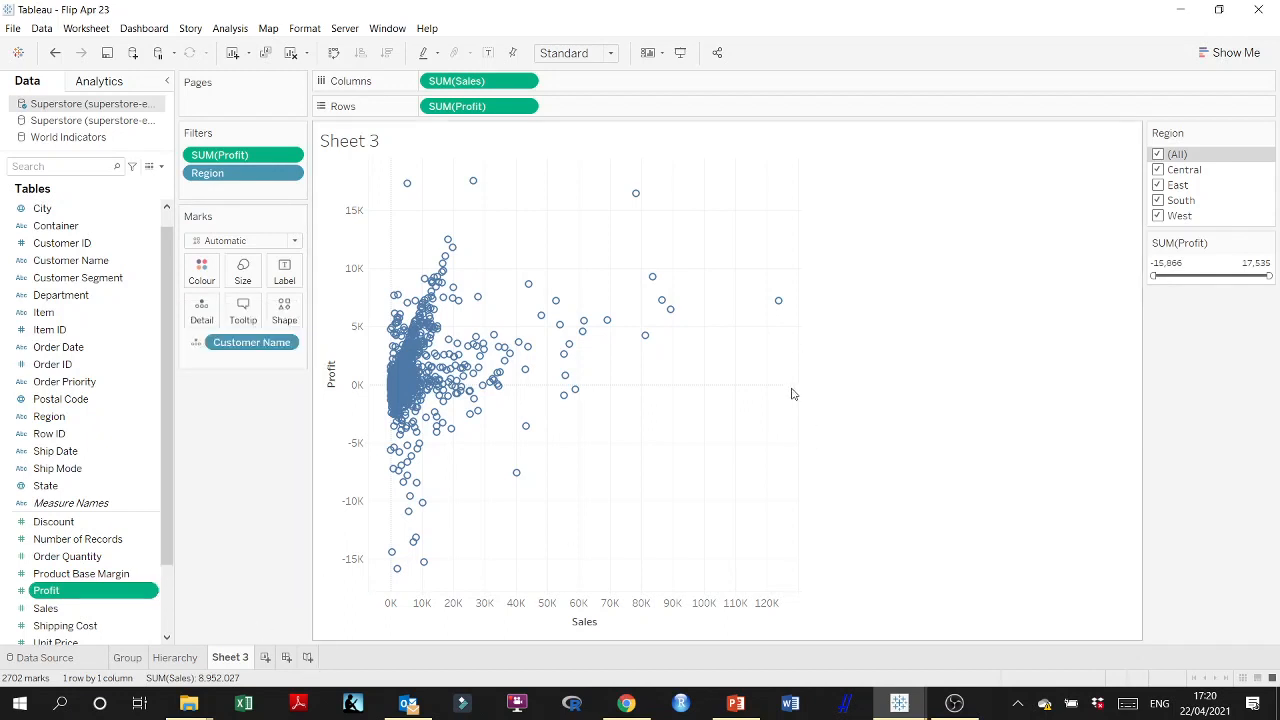
left_click_drag(788, 385, 353, 583)
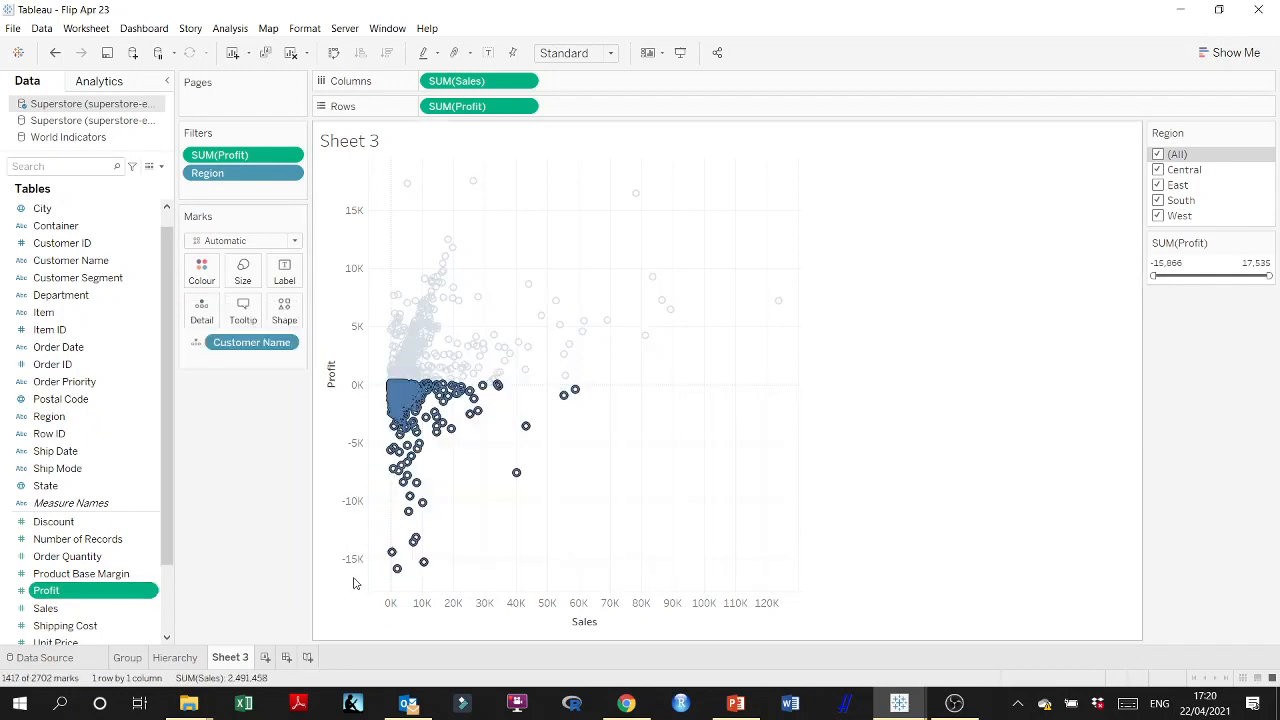
mouse_move(414, 410)
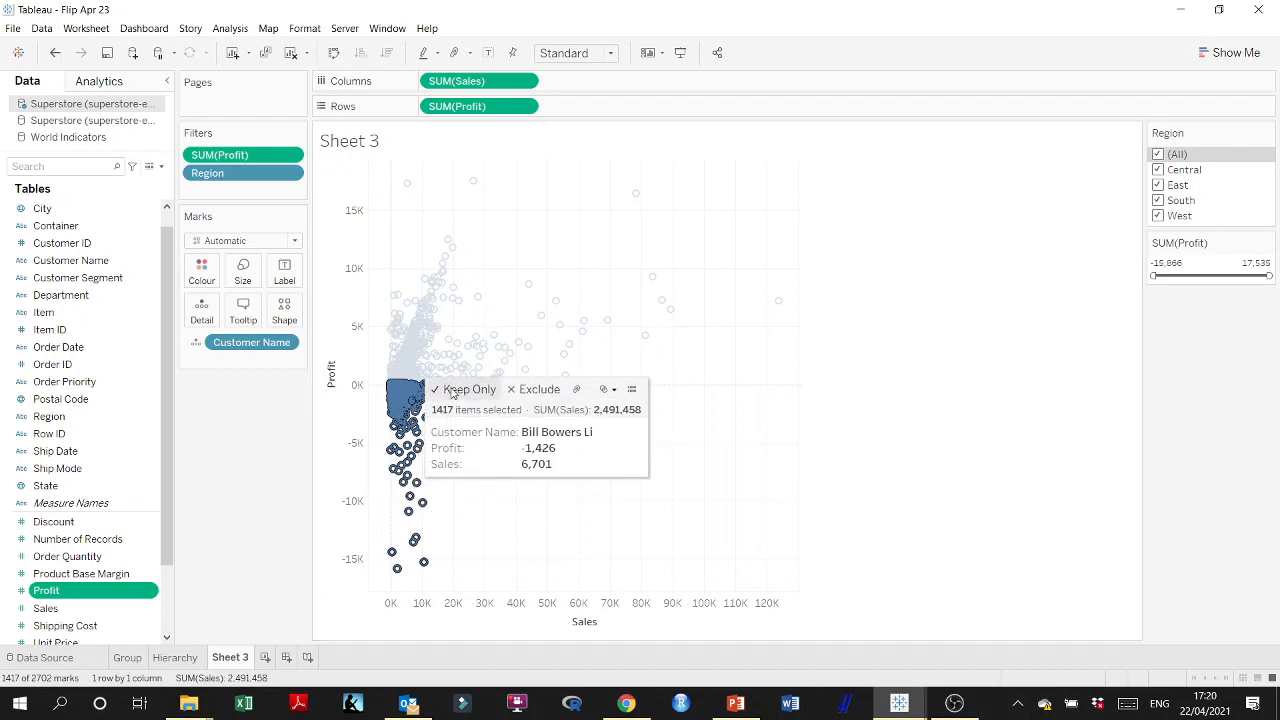
left_click_drag(418, 400, 368, 162)
left_click(846, 408)
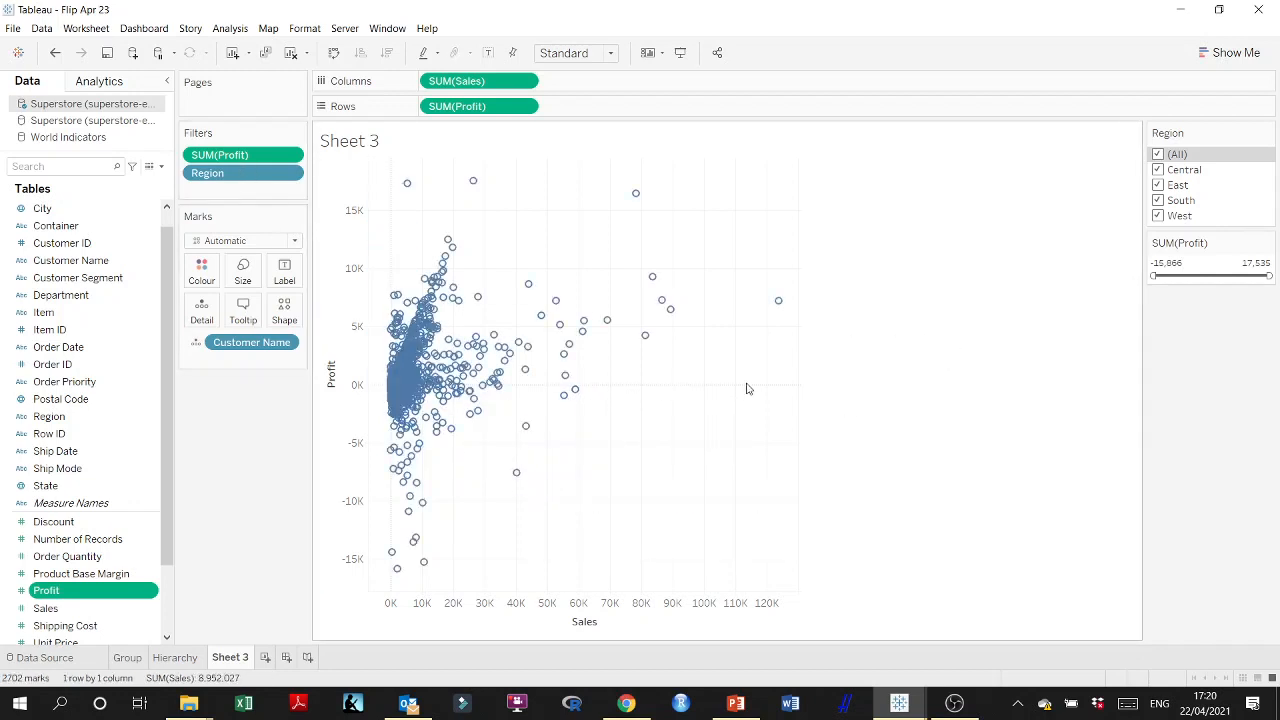
left_click_drag(739, 389, 364, 588)
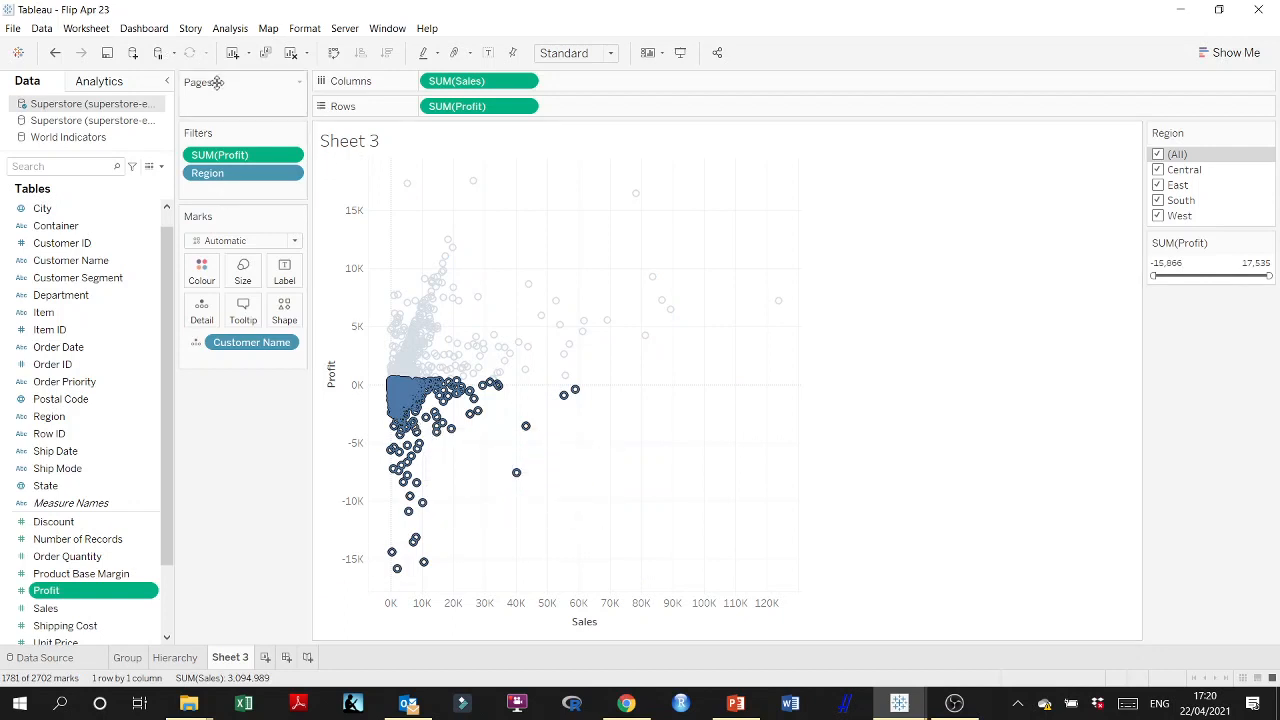
mouse_move(410, 402)
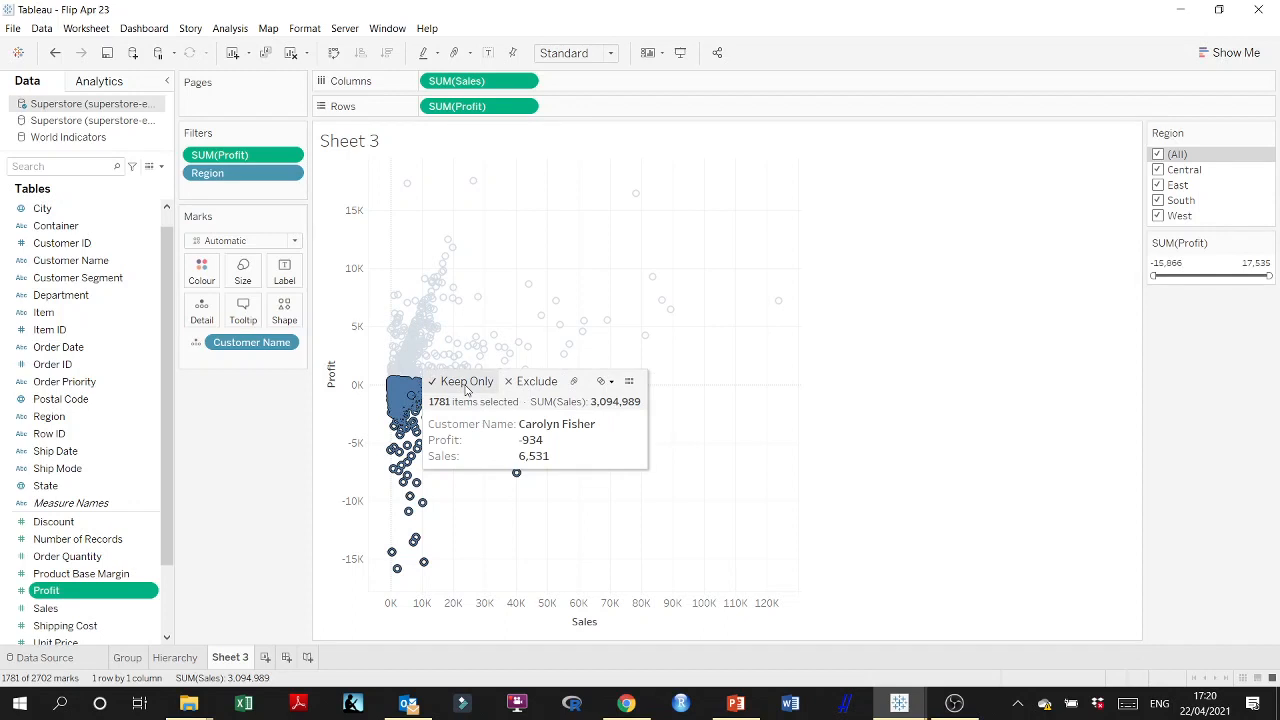
left_click(872, 384)
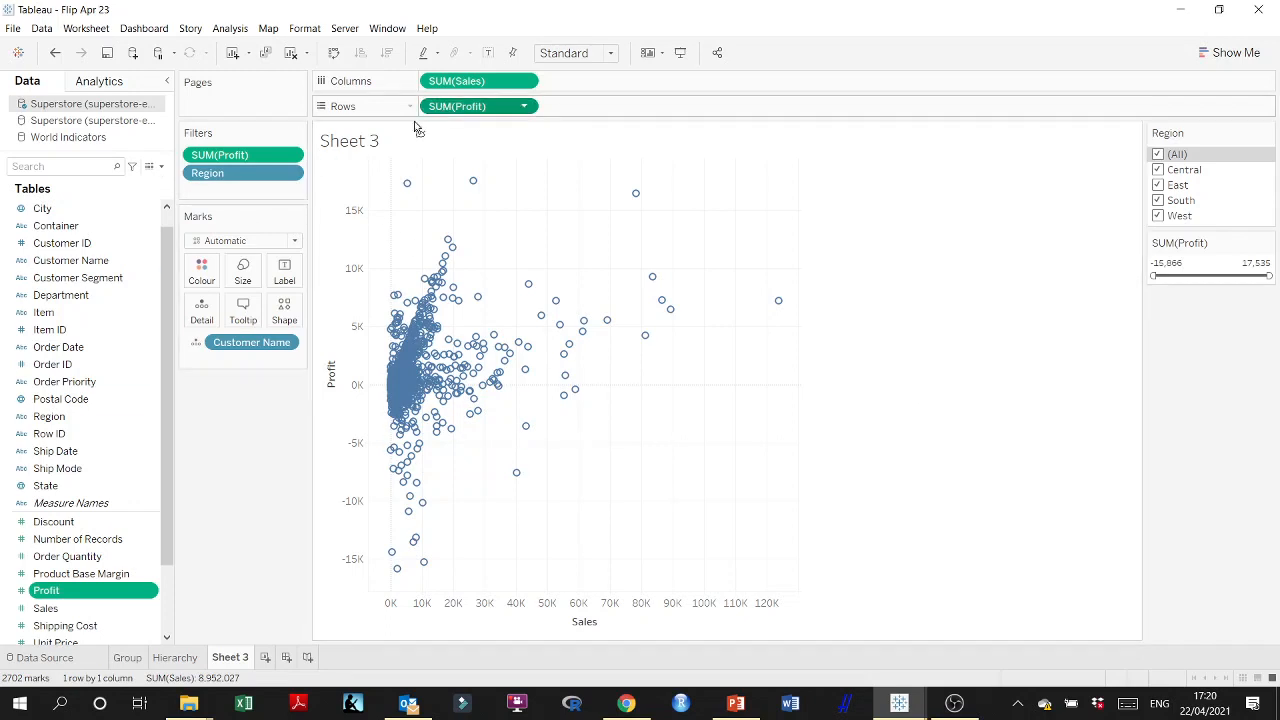
- Replace SUM(Profit) on Rows with Department and remove Customer Name from the marks to get sales bars by department
left_click_drag(455, 106, 218, 516)
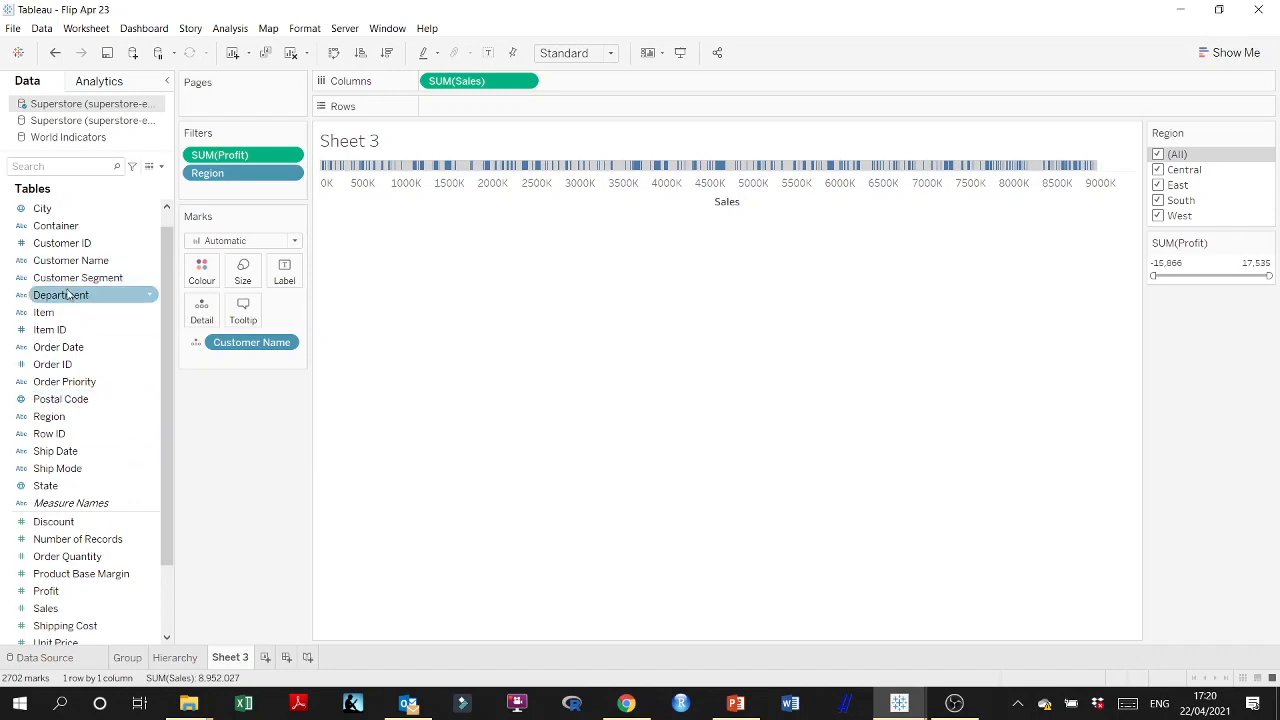
left_click_drag(72, 295, 492, 111)
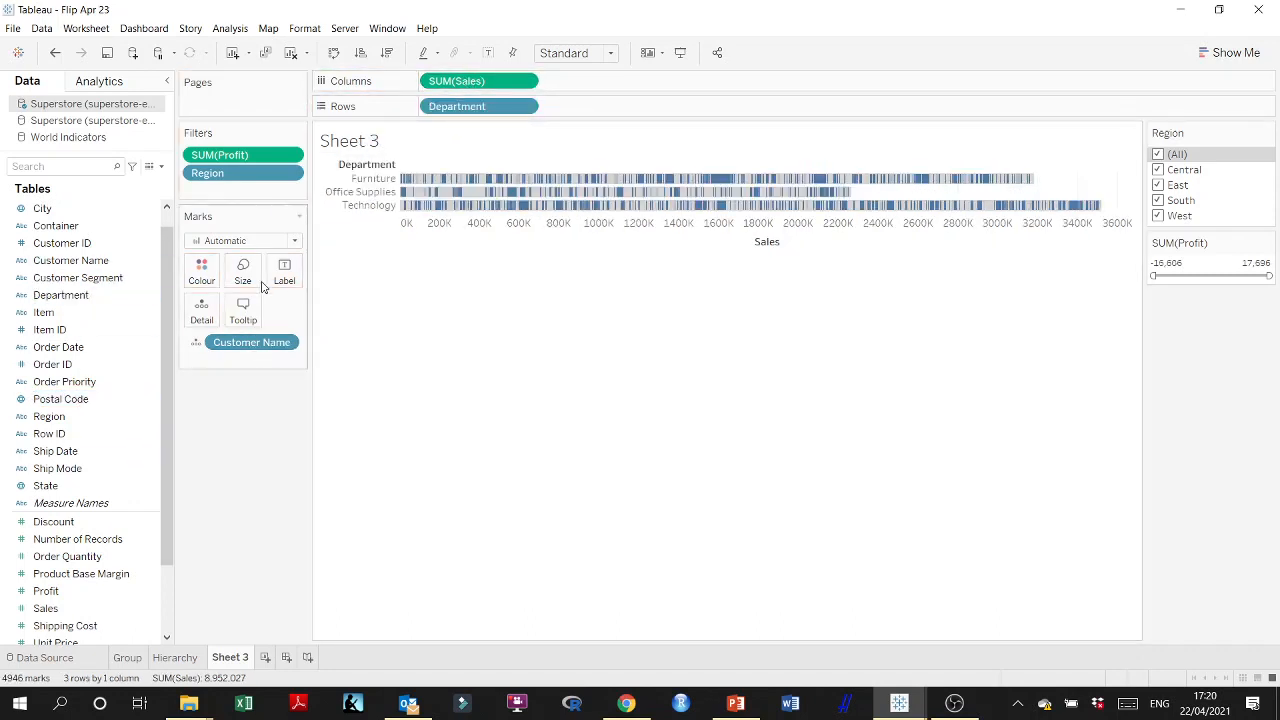
left_click_drag(254, 344, 260, 463)
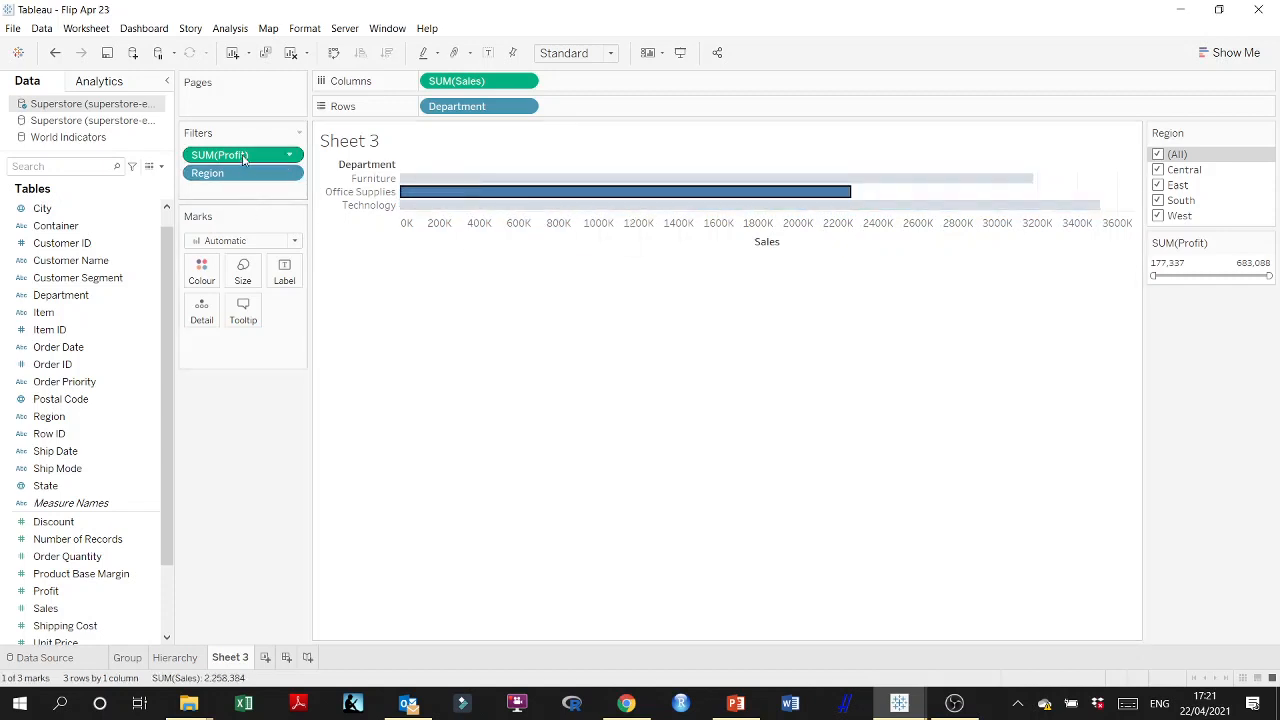
- Remove the SUM(Profit) and Region filters from Sheet 3
left_click_drag(262, 153, 220, 445)
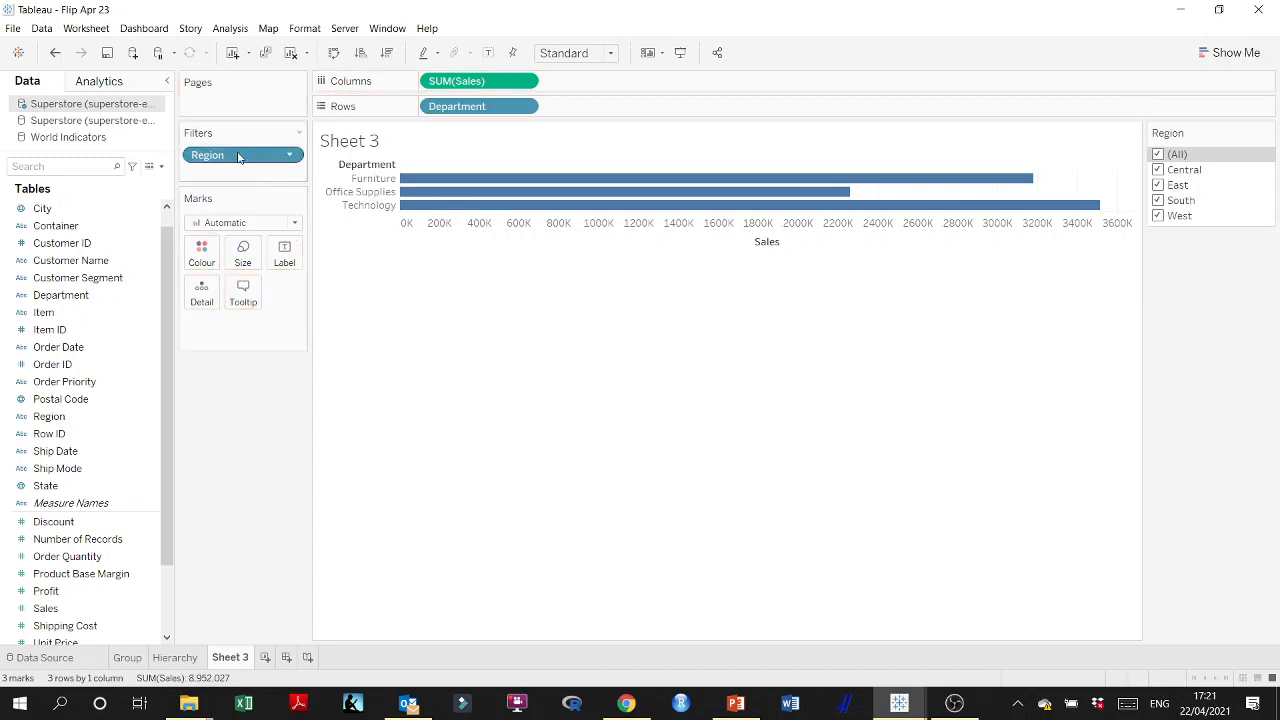
left_click_drag(240, 155, 222, 430)
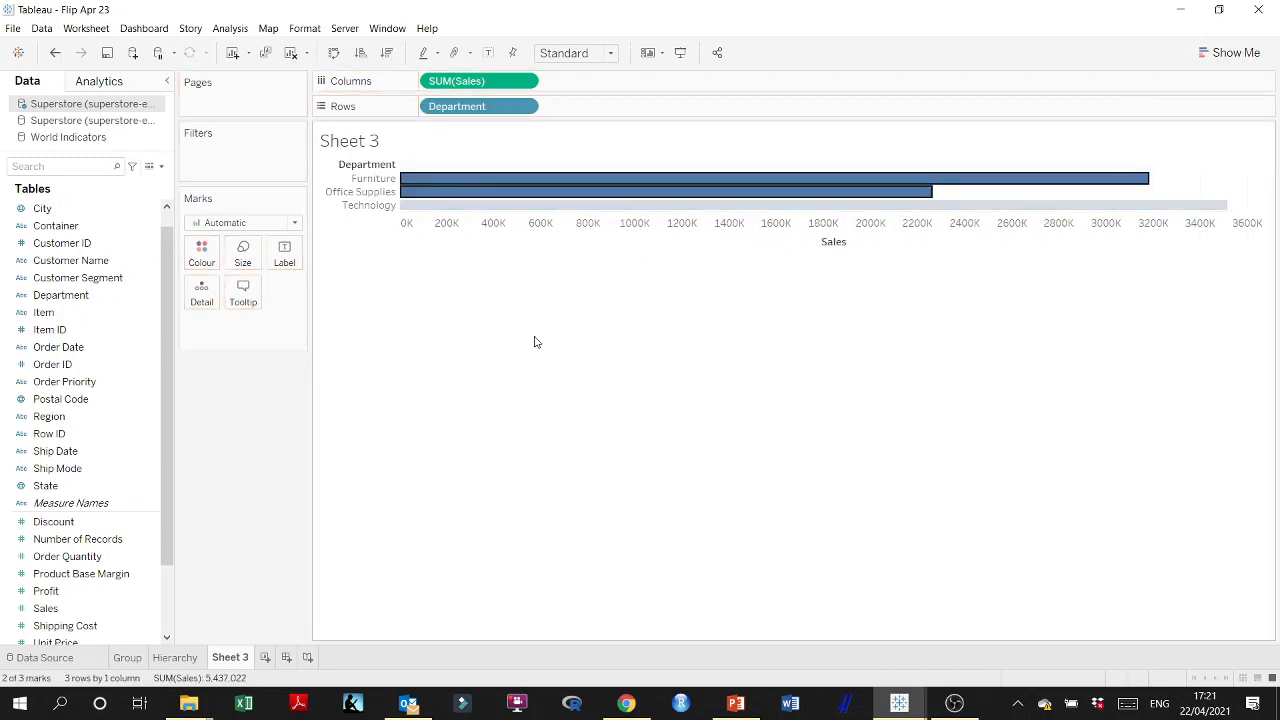
- Select the Technology bar and the Office Supplies bar to inspect their Keep Only and Exclude options, and clear the selection
left_click(552, 206)
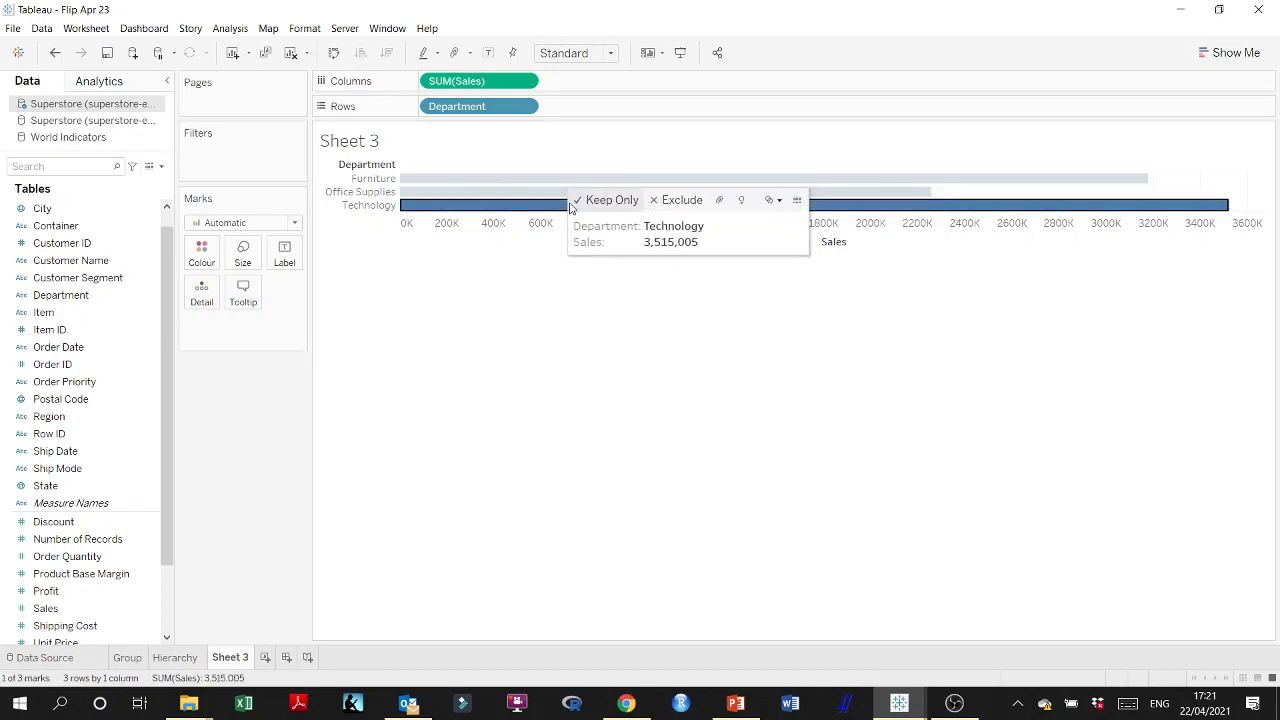
left_click(515, 193)
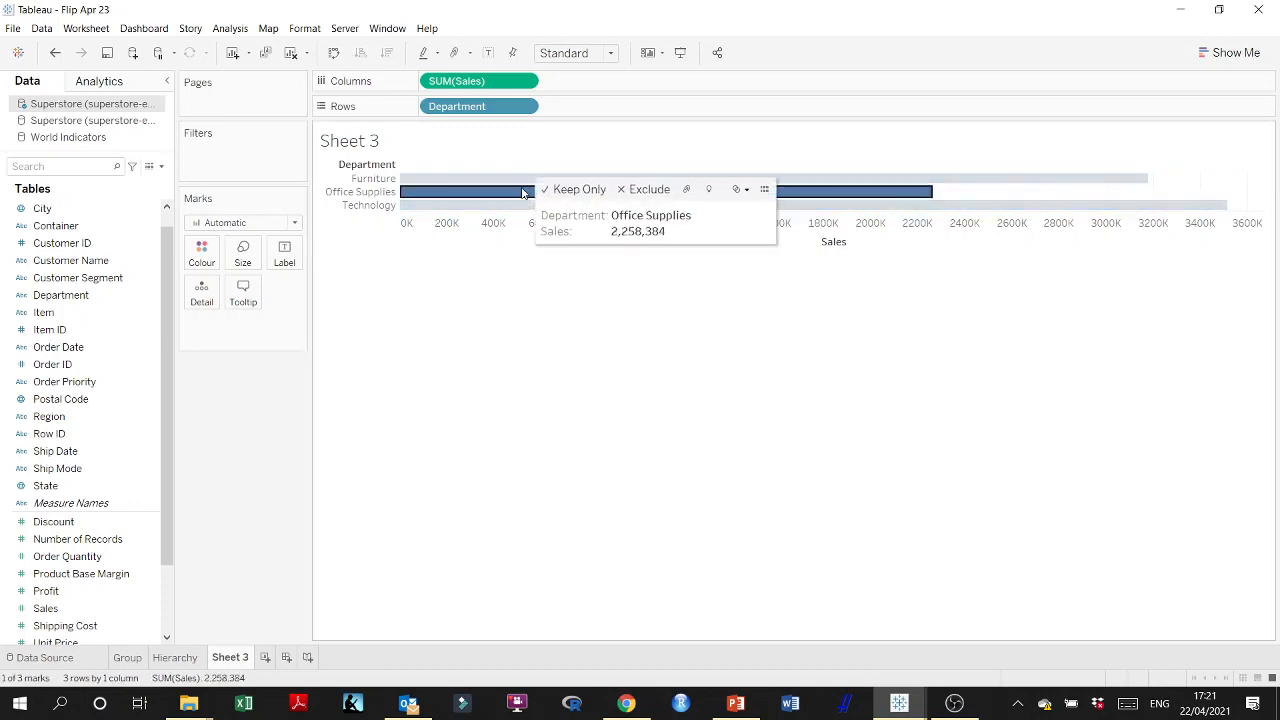
left_click(495, 262)
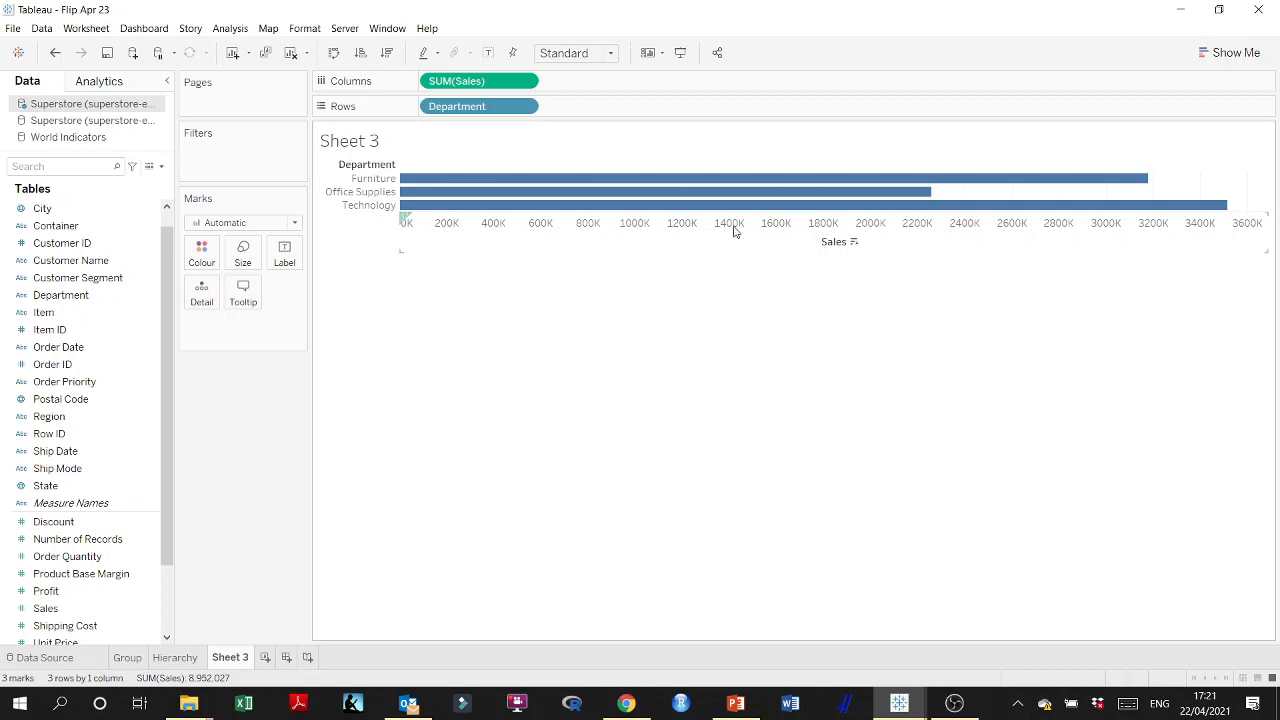
left_click_drag(450, 238, 247, 152)
left_click(502, 454)
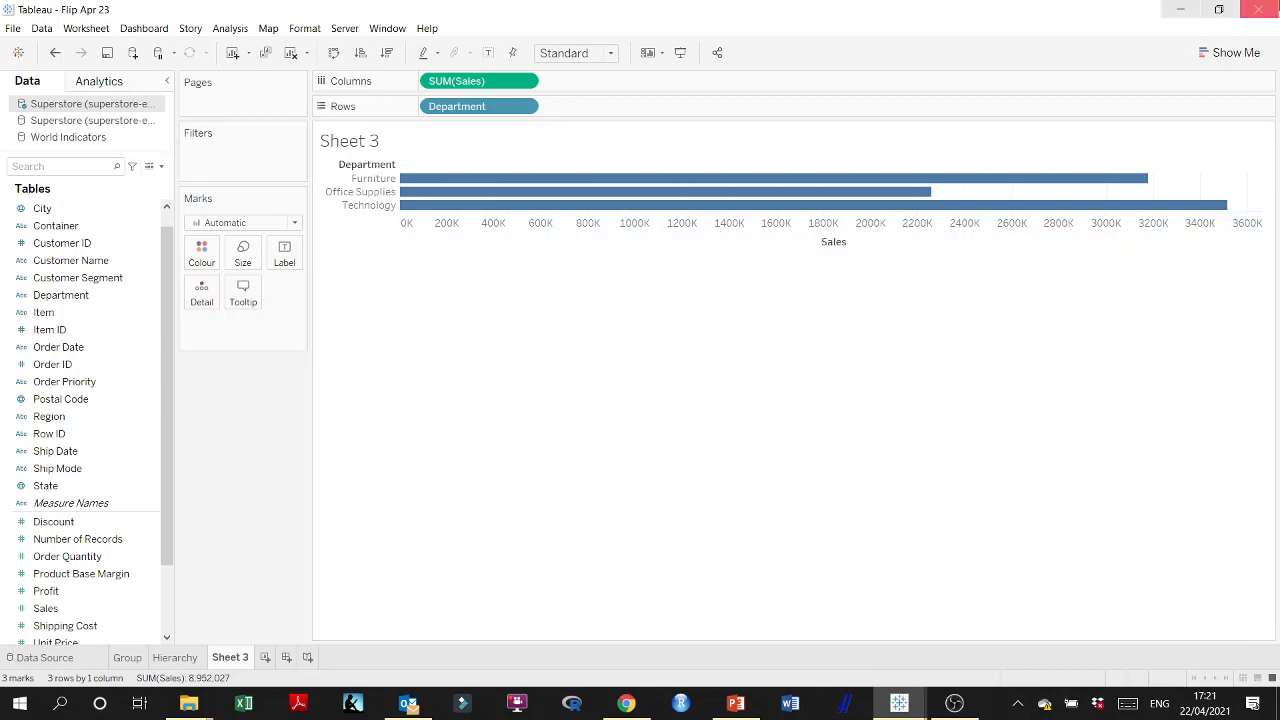
- Minimize Tableau and advance the PowerPoint slide show to the Exercise slide about low-profit products and regions
left_click(1180, 9)
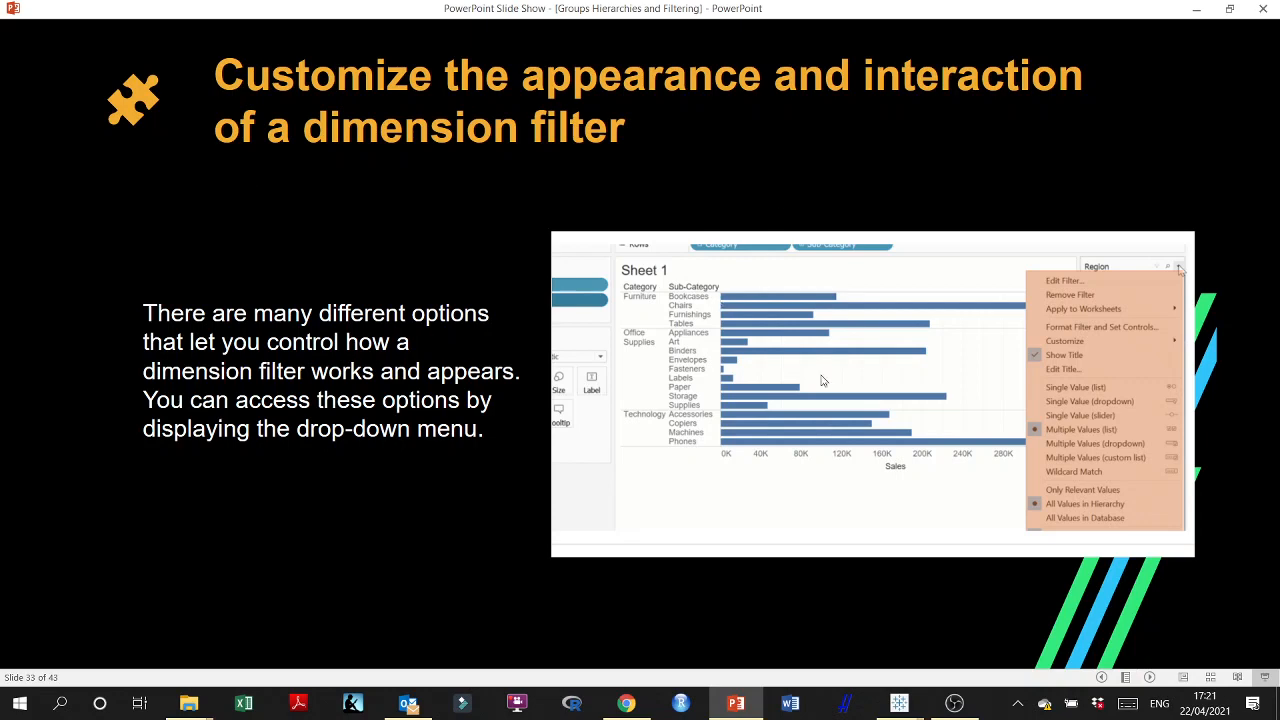
key("Right")
key("Left")
key("Right")
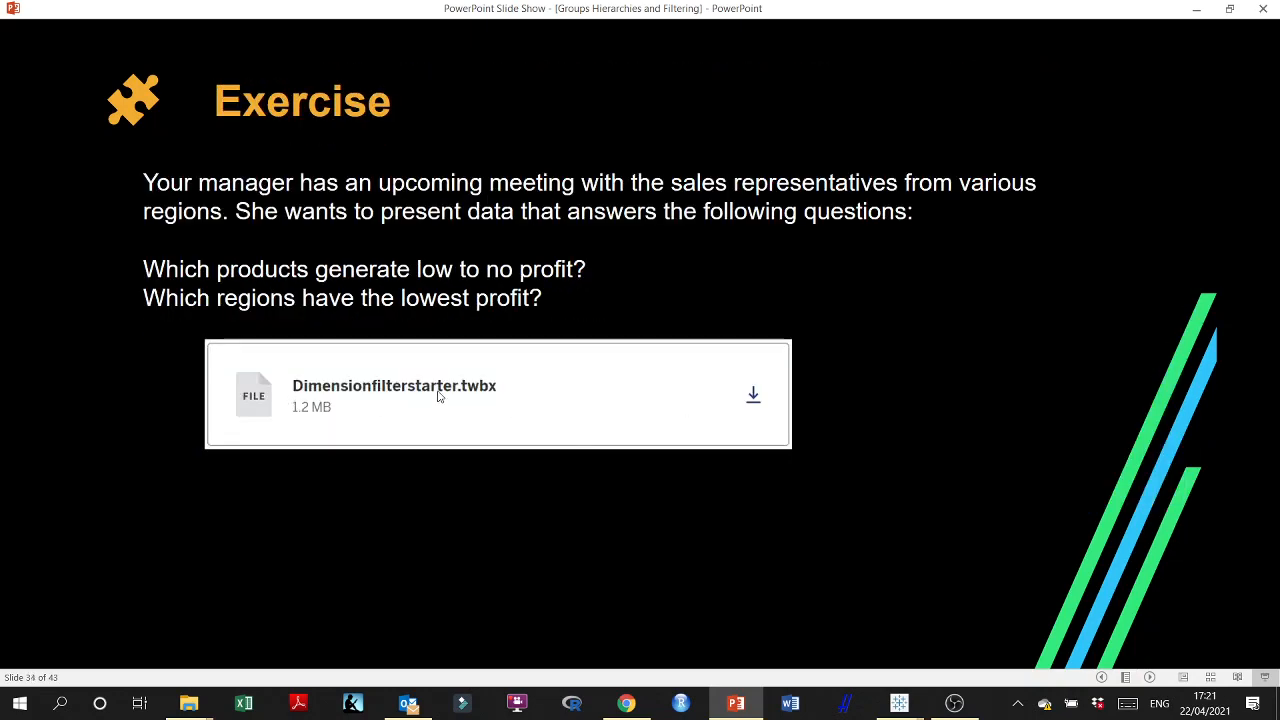
- Bring up the Dimensionfiltersolution workbook in Tableau, keep it open, maximize its window, and show Sheet 1 with wider filter and marks cards
mouse_move(900, 702)
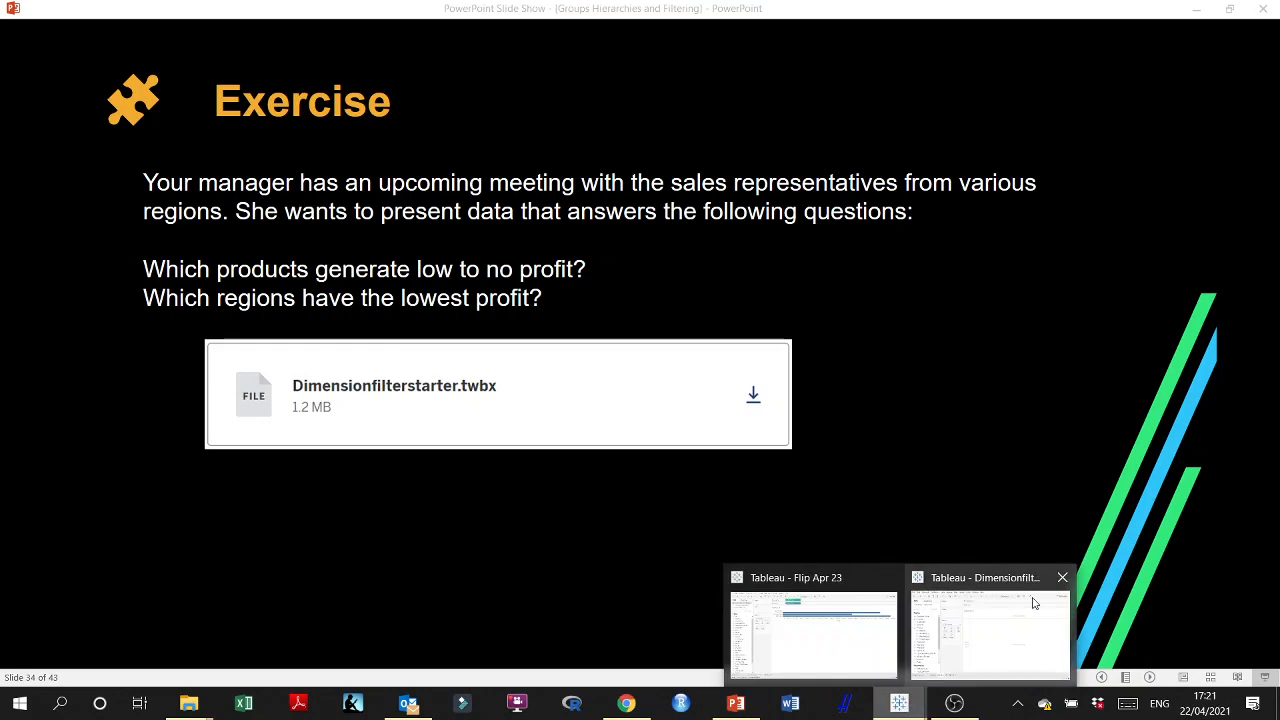
left_click(930, 600)
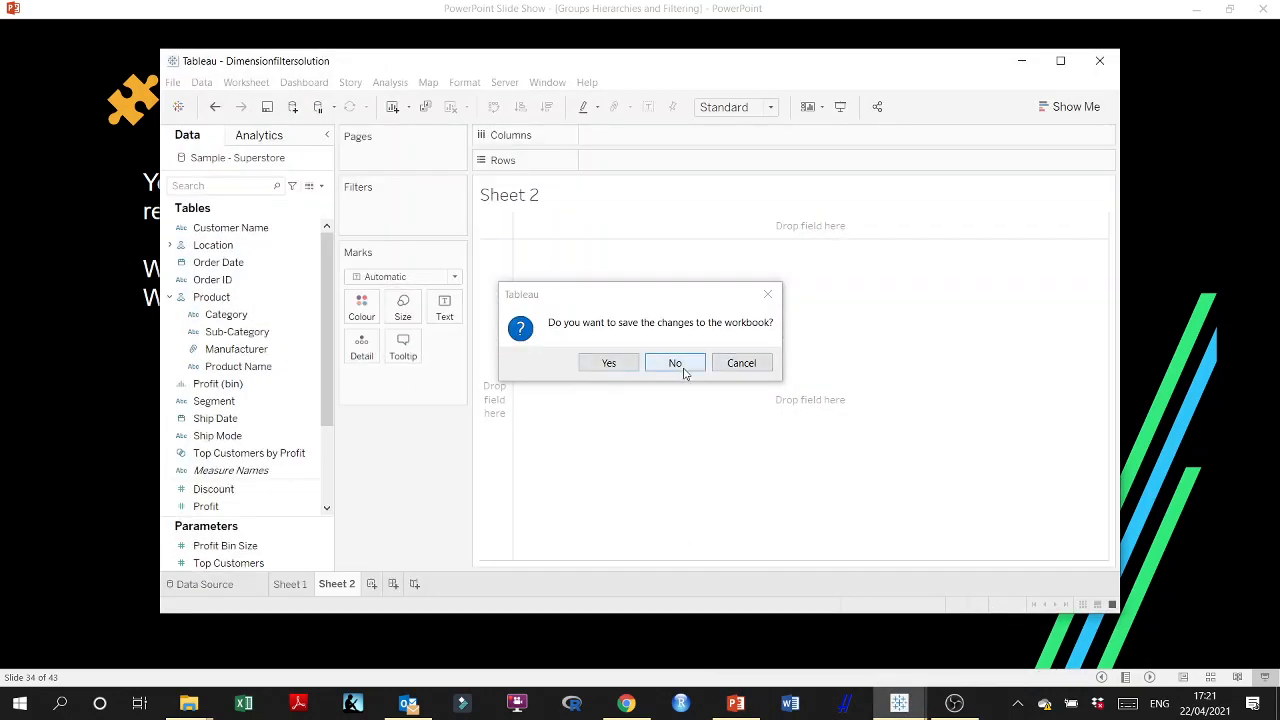
left_click(745, 362)
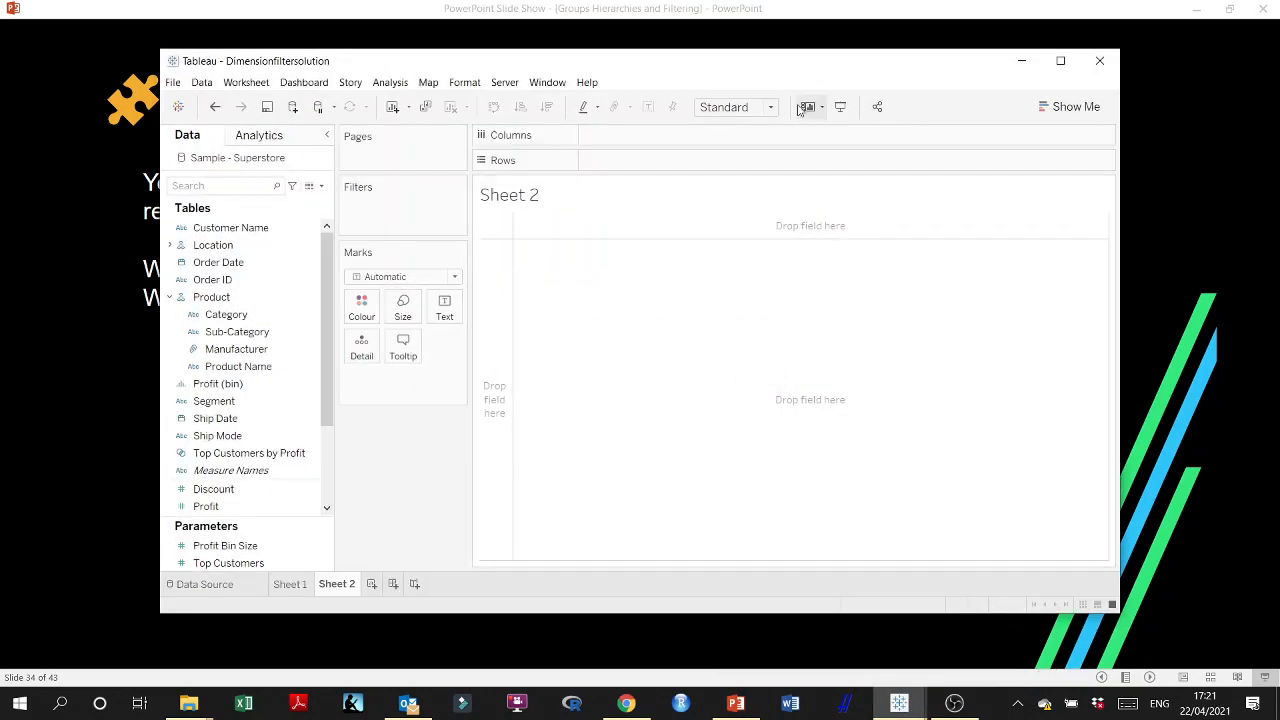
double_click(798, 64)
left_click(135, 656)
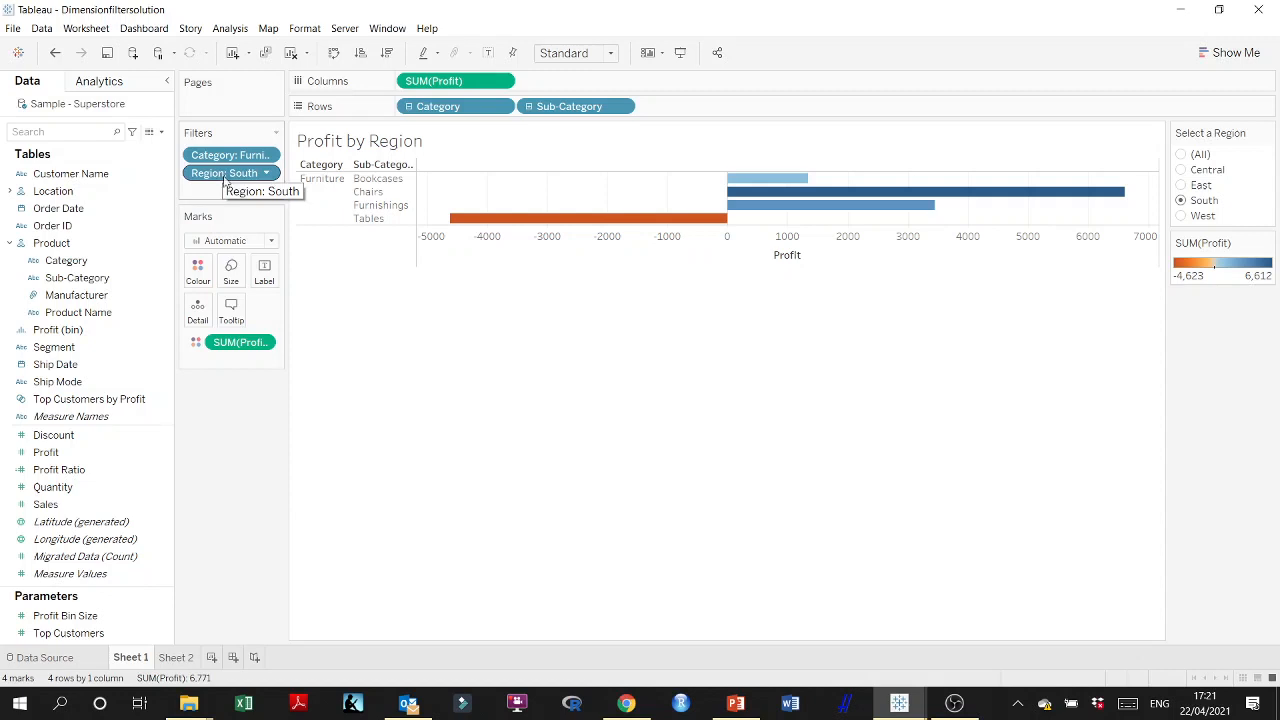
left_click_drag(308, 242, 328, 247)
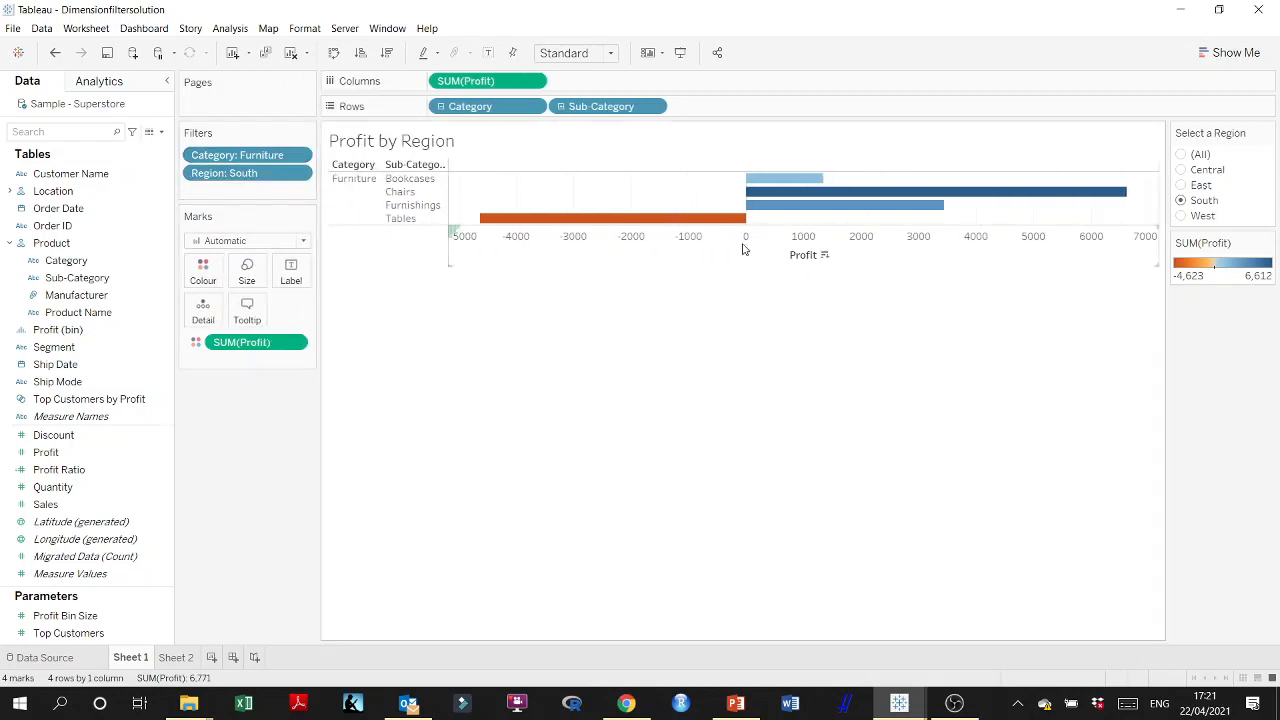
- Reveal the remaining text of the PowerPoint Exercise slide and switch back to the Dimensionfiltersolution workbook in Tableau
left_click(1180, 9)
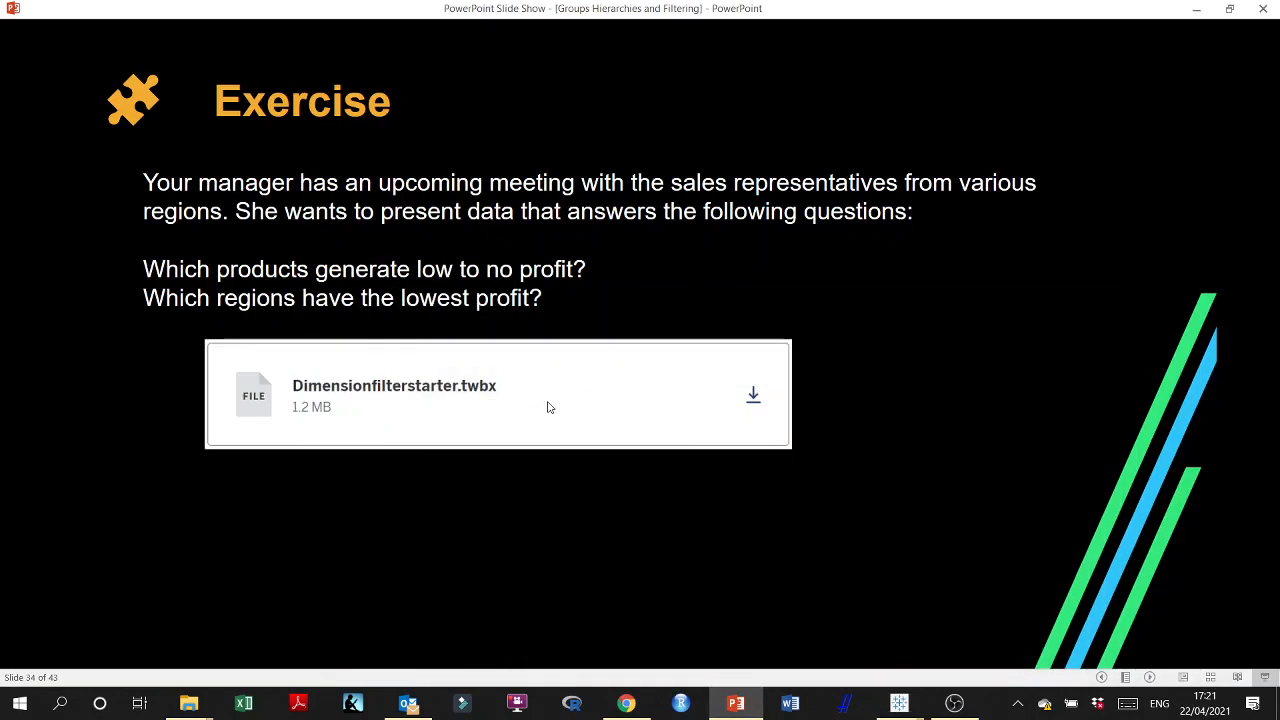
left_click(424, 397)
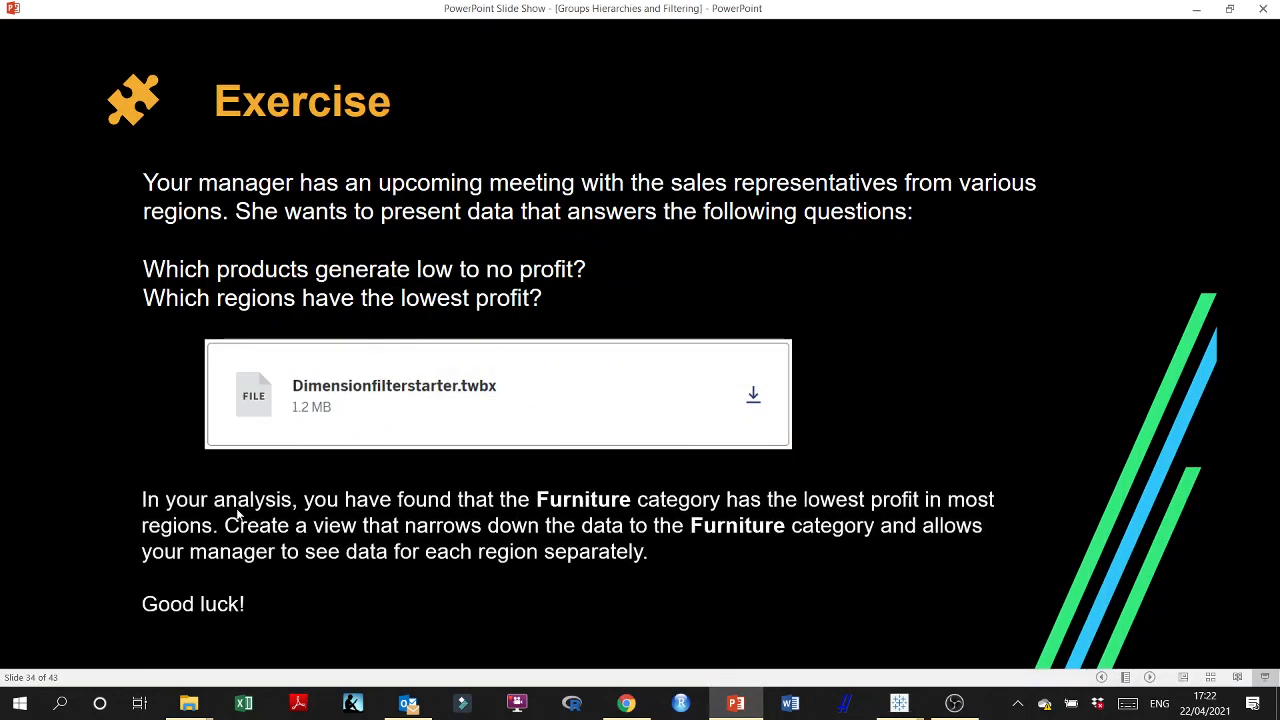
left_click(899, 703)
left_click(990, 625)
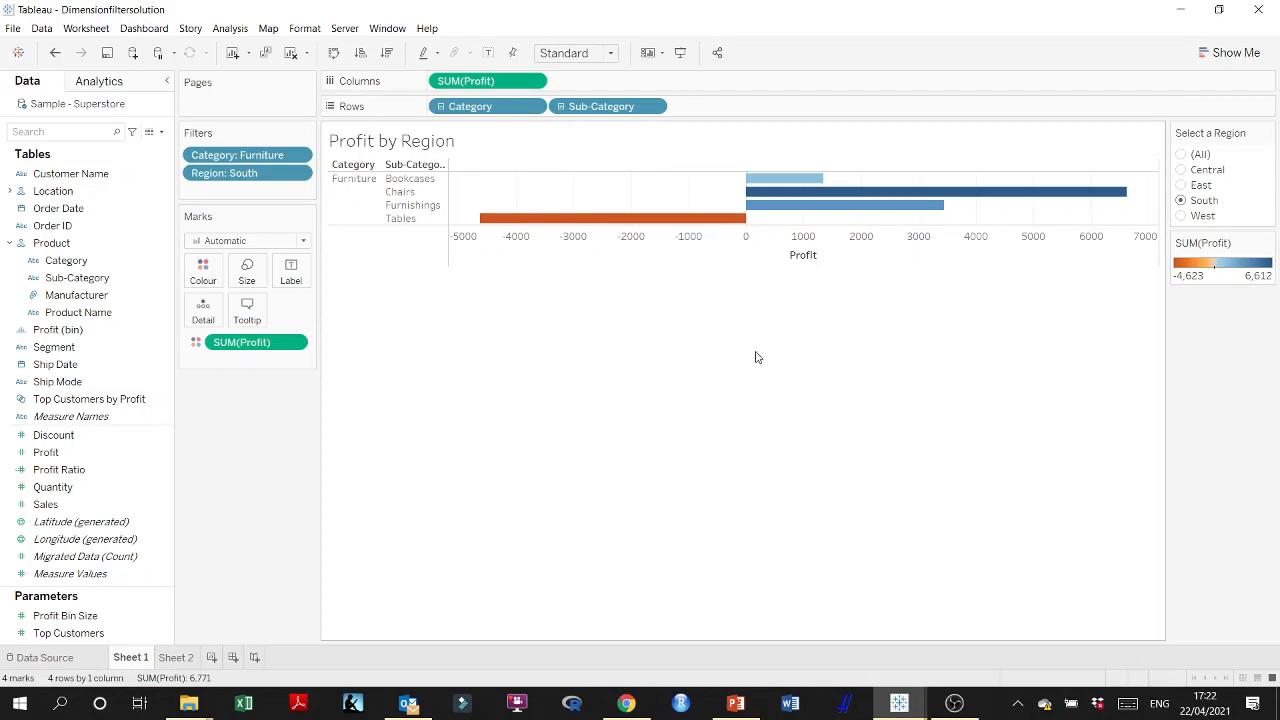
- Return to the PowerPoint slide show, advance to the solution slide, and reveal the question about the regions with the lowest profits on Tables
left_click(1180, 9)
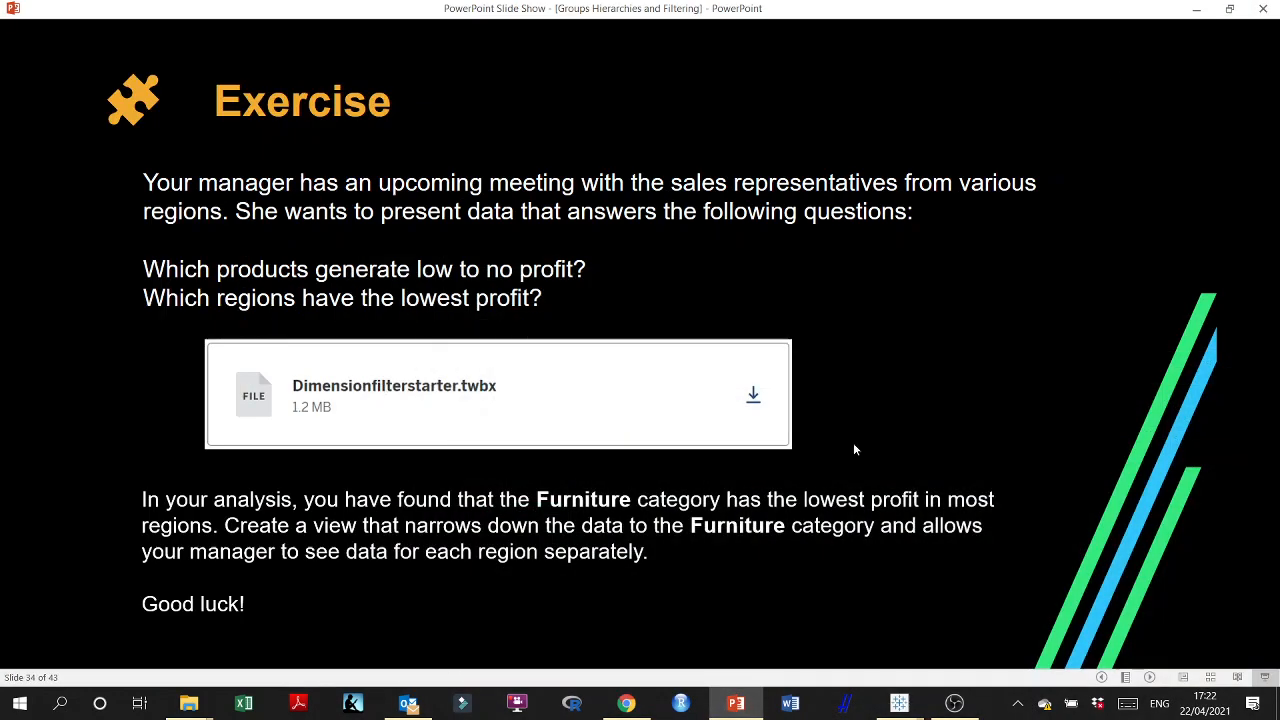
left_click(534, 394)
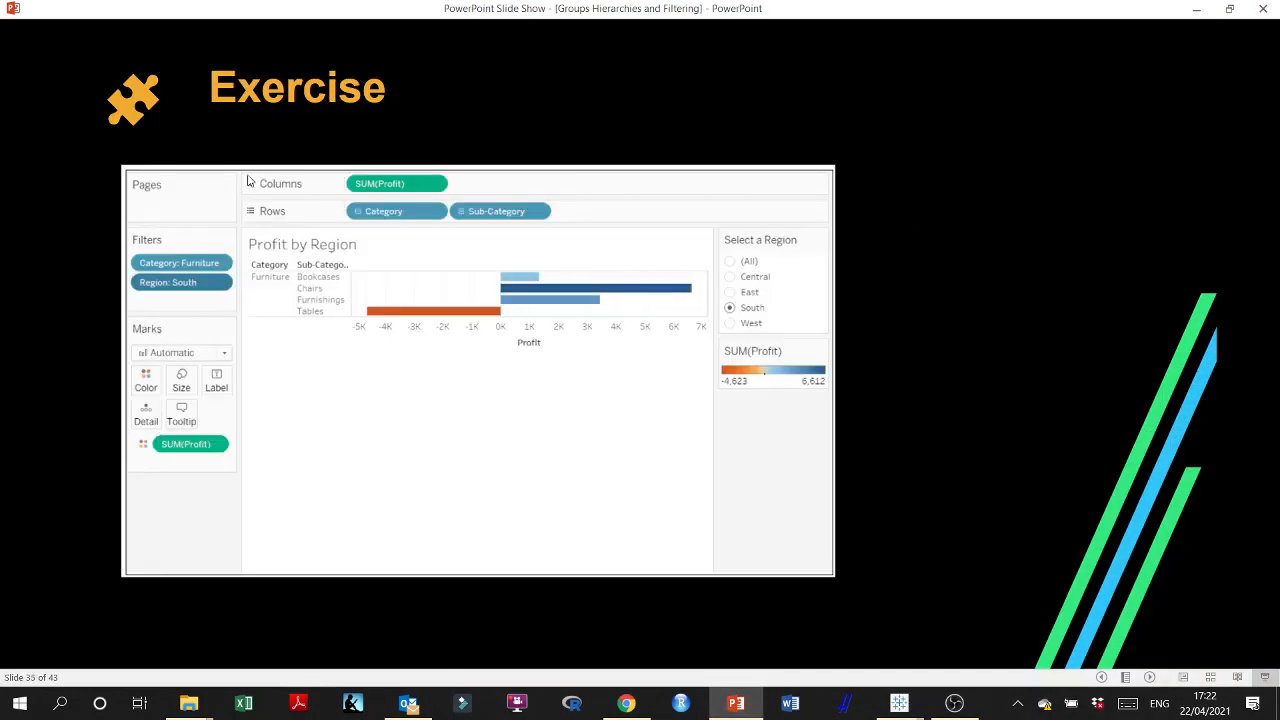
left_click(397, 380)
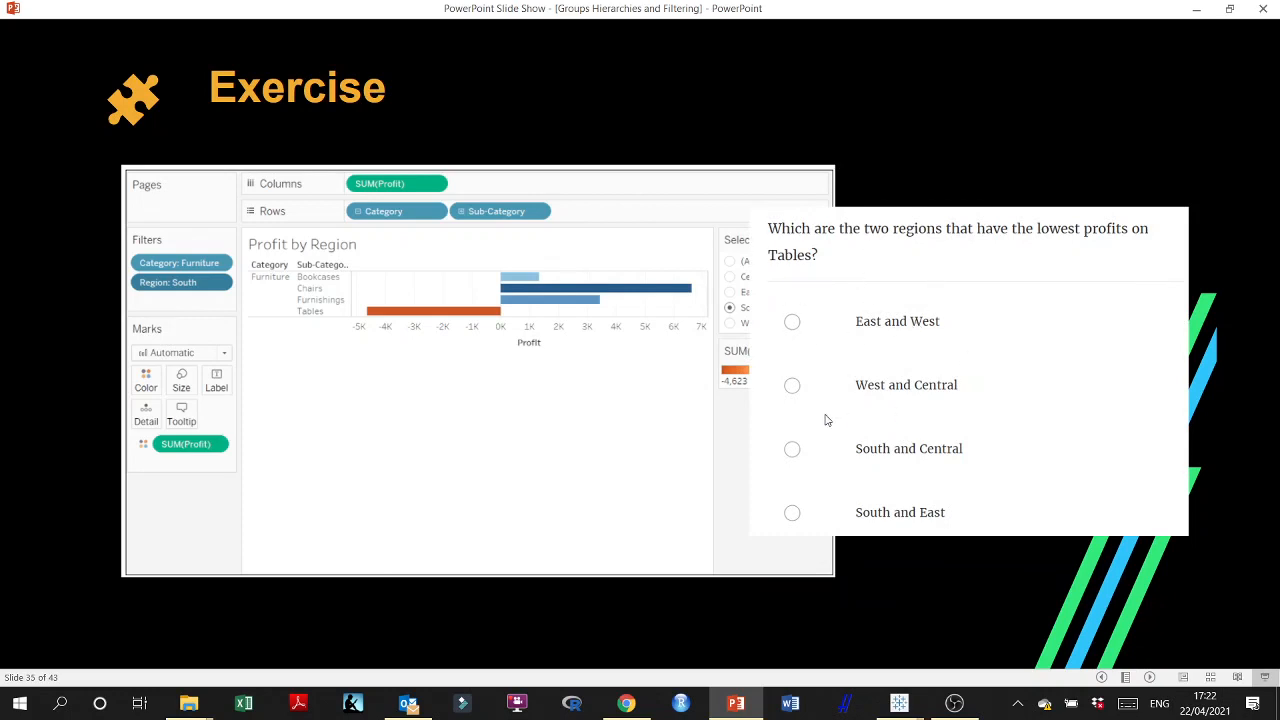
- Advance the slide show to the Measure Filters slide, and bring up the empty Sheet 2 of the Dimensionfiltersolution workbook in Tableau
left_click(627, 400)
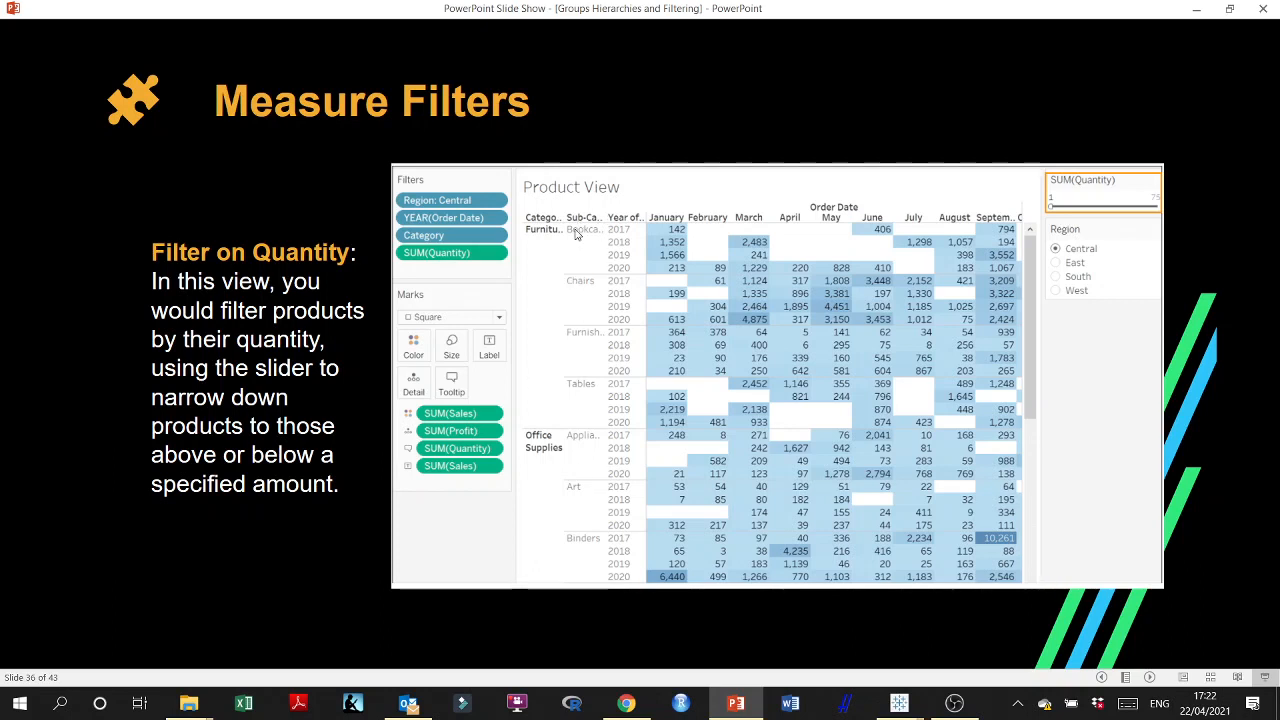
mouse_move(899, 703)
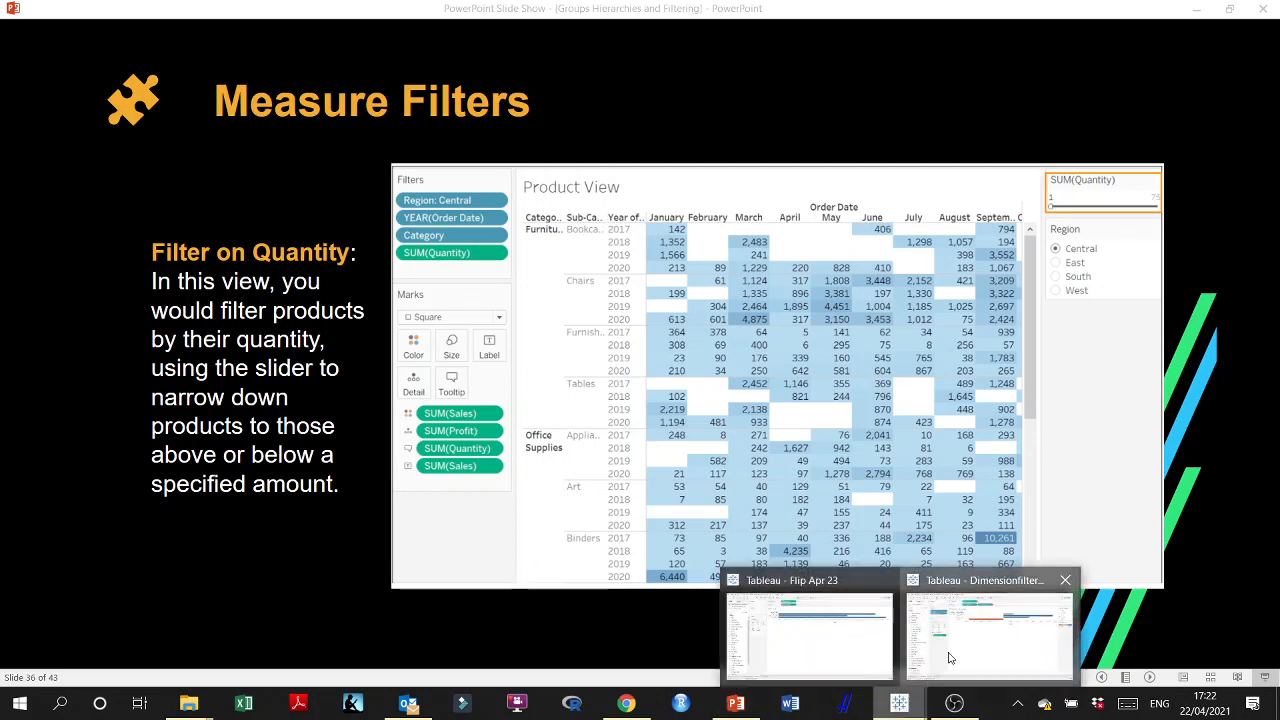
left_click(950, 658)
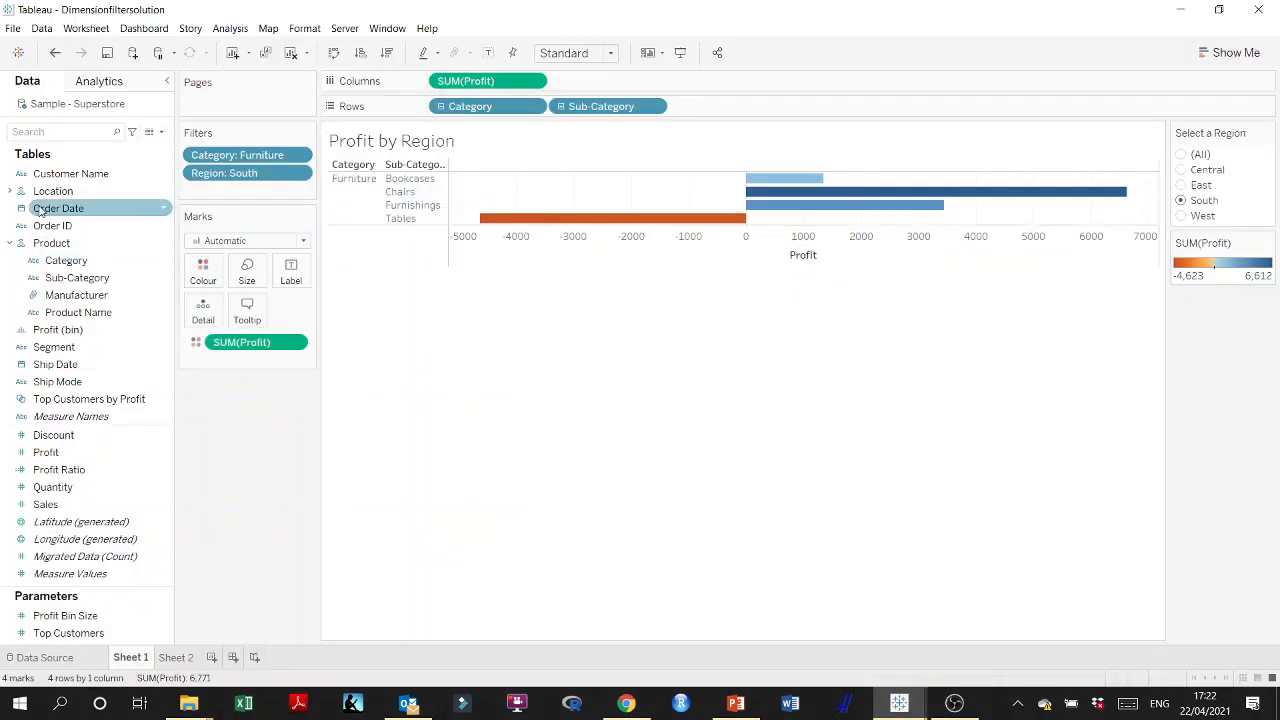
left_click(176, 657)
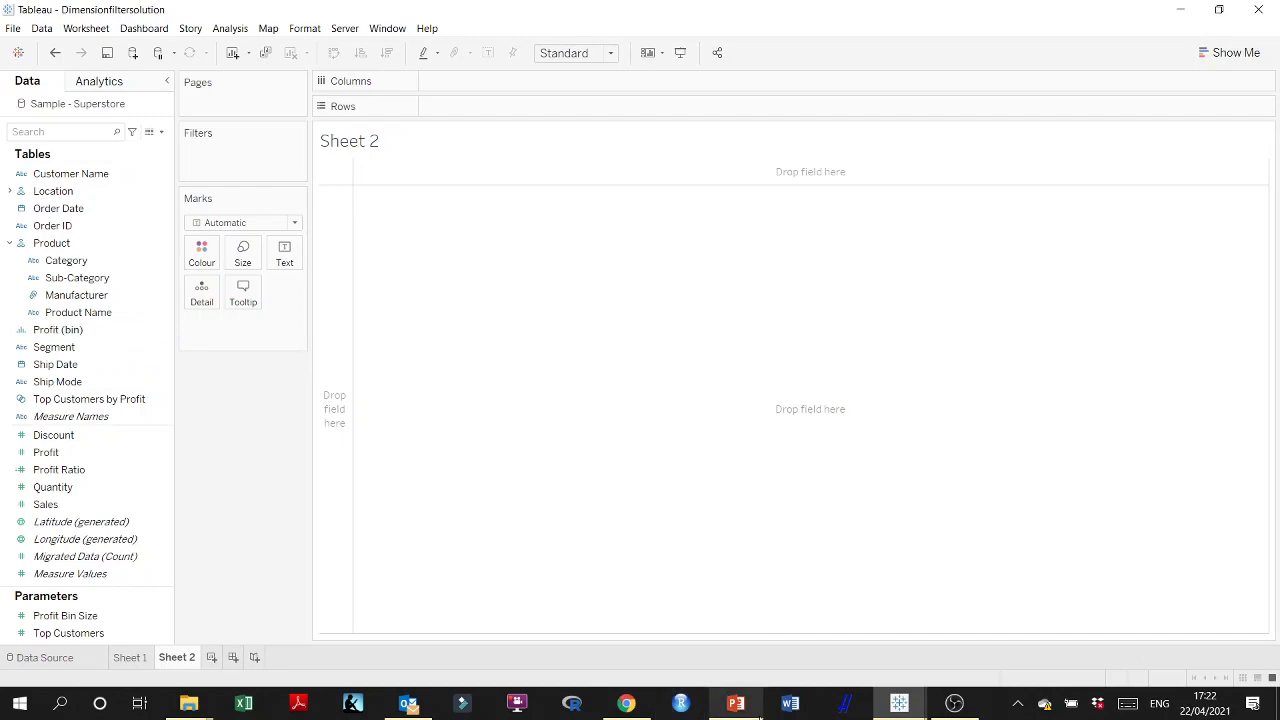
- Following the Product View example on the PowerPoint slide, place Category, Sub-Category and the year of Order Date on Rows in Tableau's Sheet 2
left_click(740, 704)
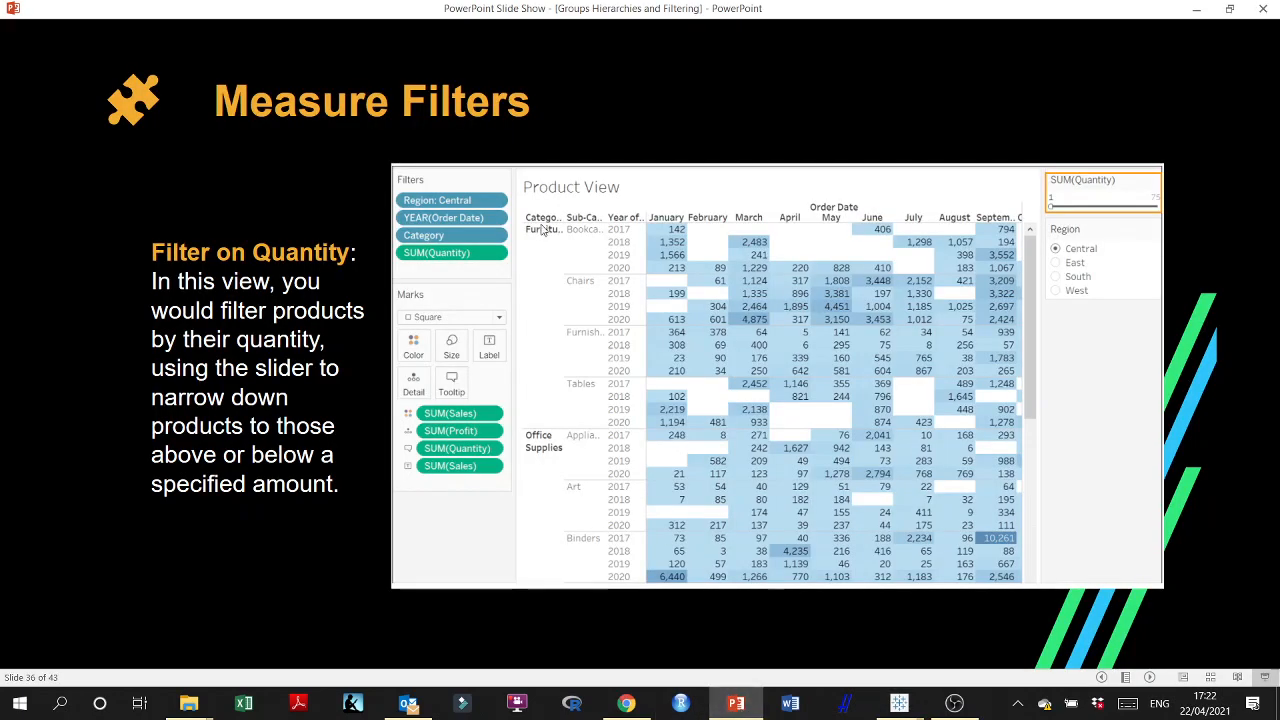
left_click(736, 704)
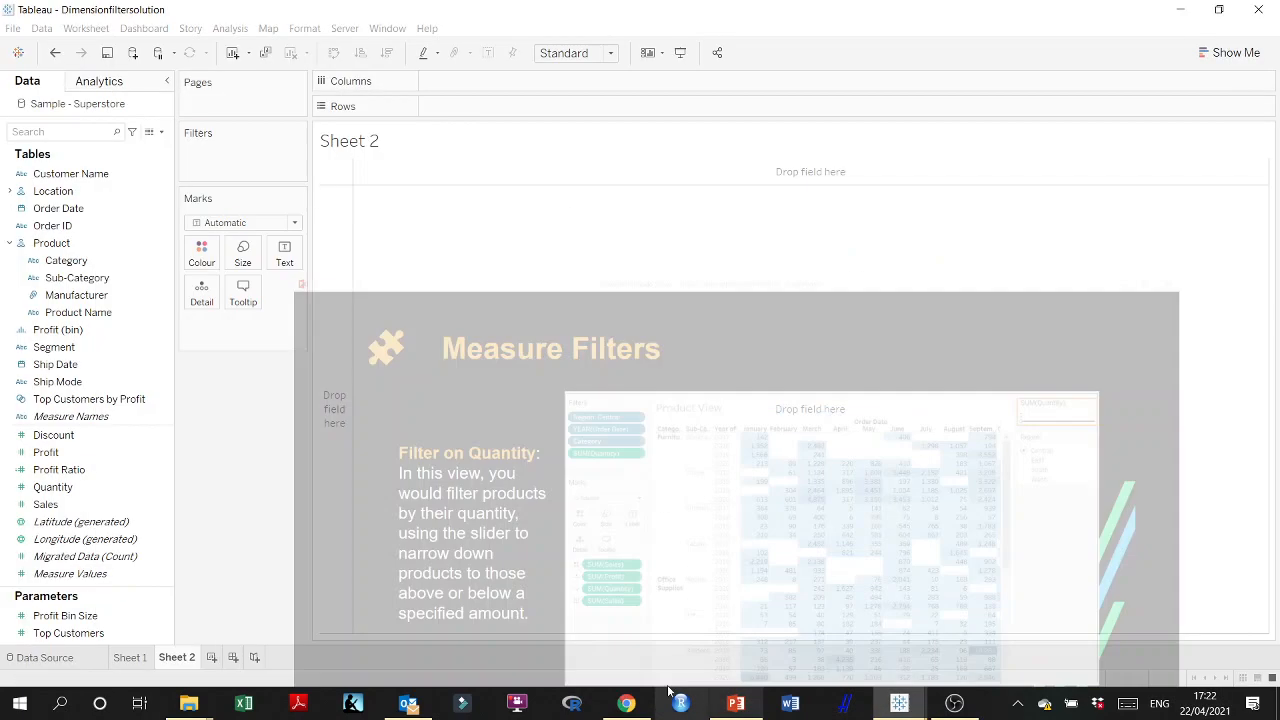
left_click(86, 264)
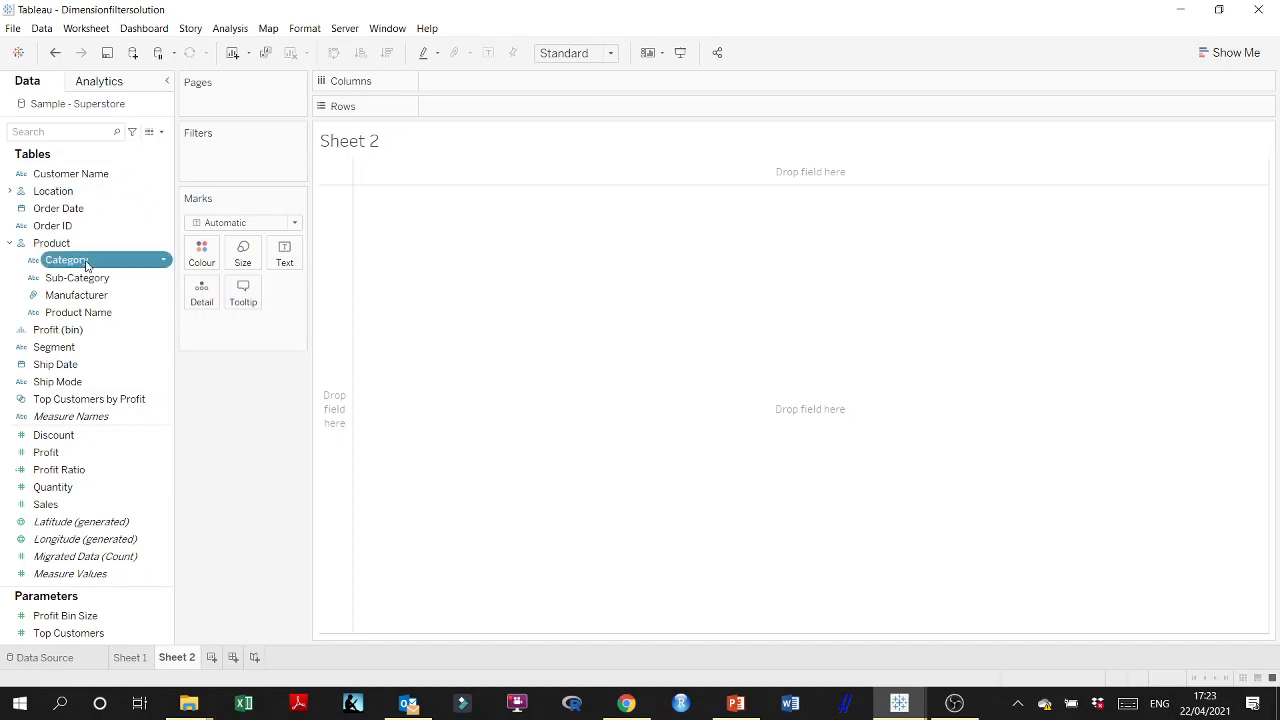
left_click_drag(128, 268, 330, 319)
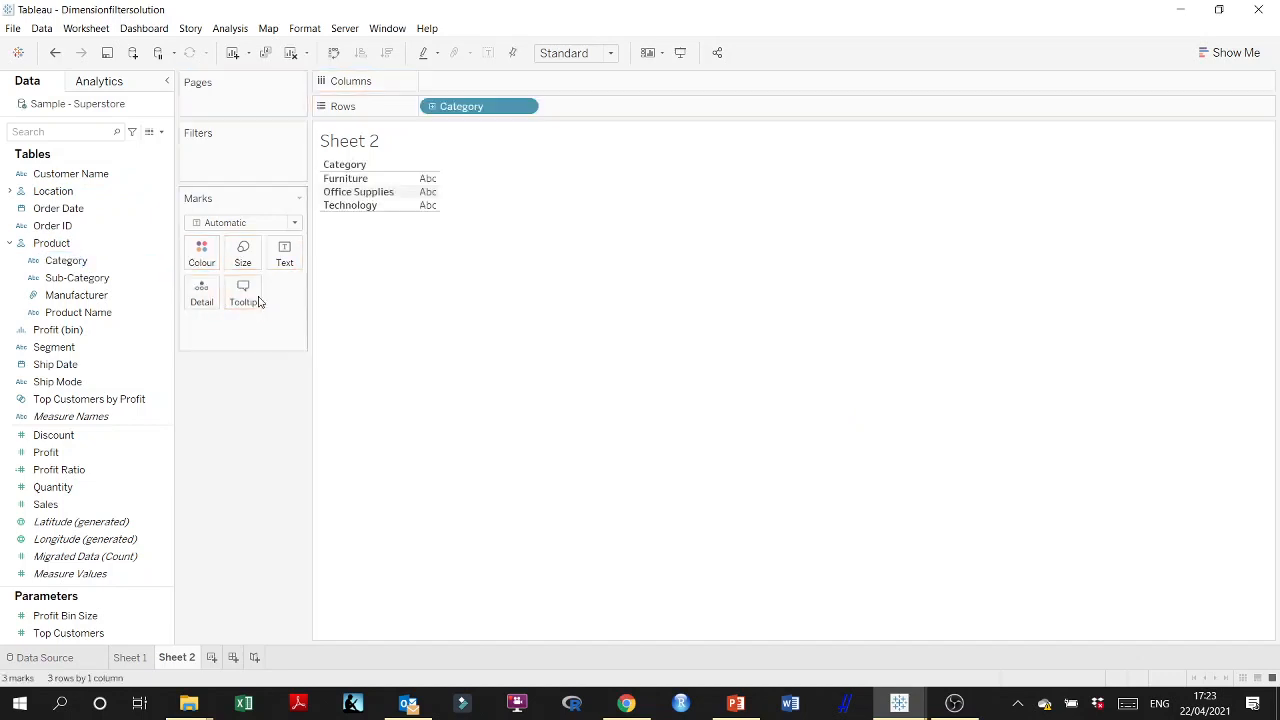
left_click_drag(88, 275, 424, 192)
left_click(124, 313)
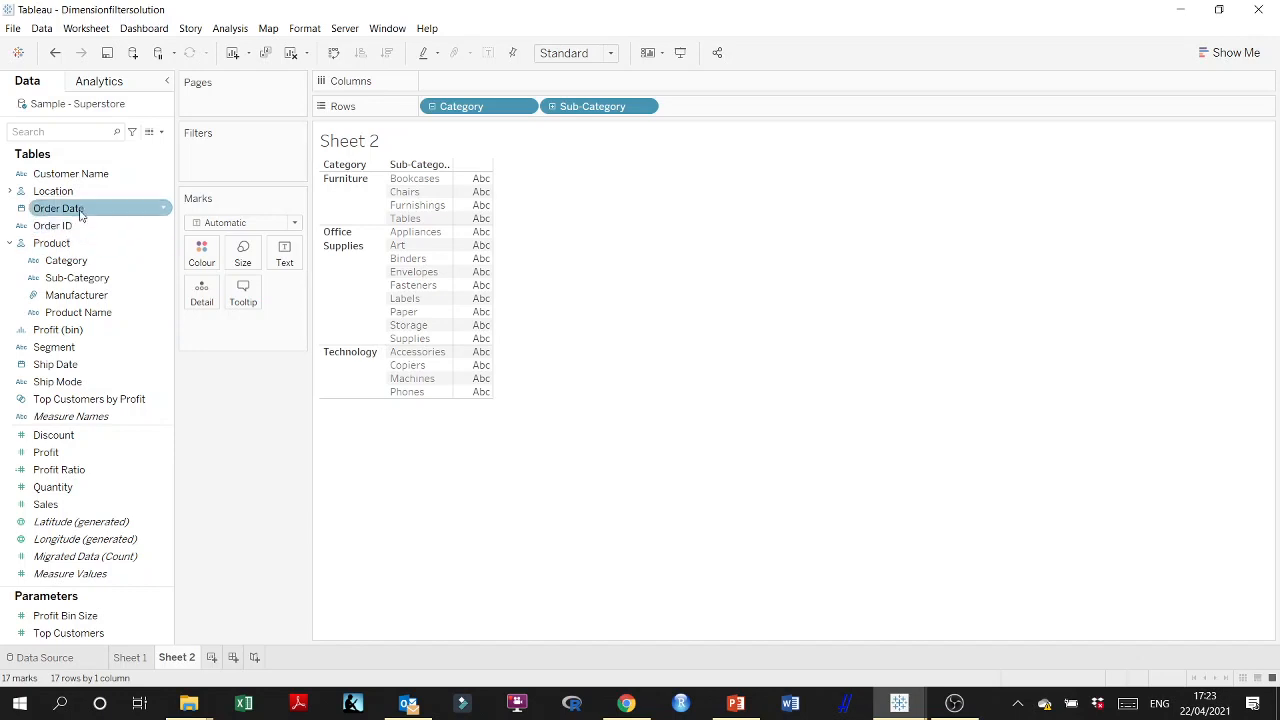
left_click_drag(58, 211, 470, 85)
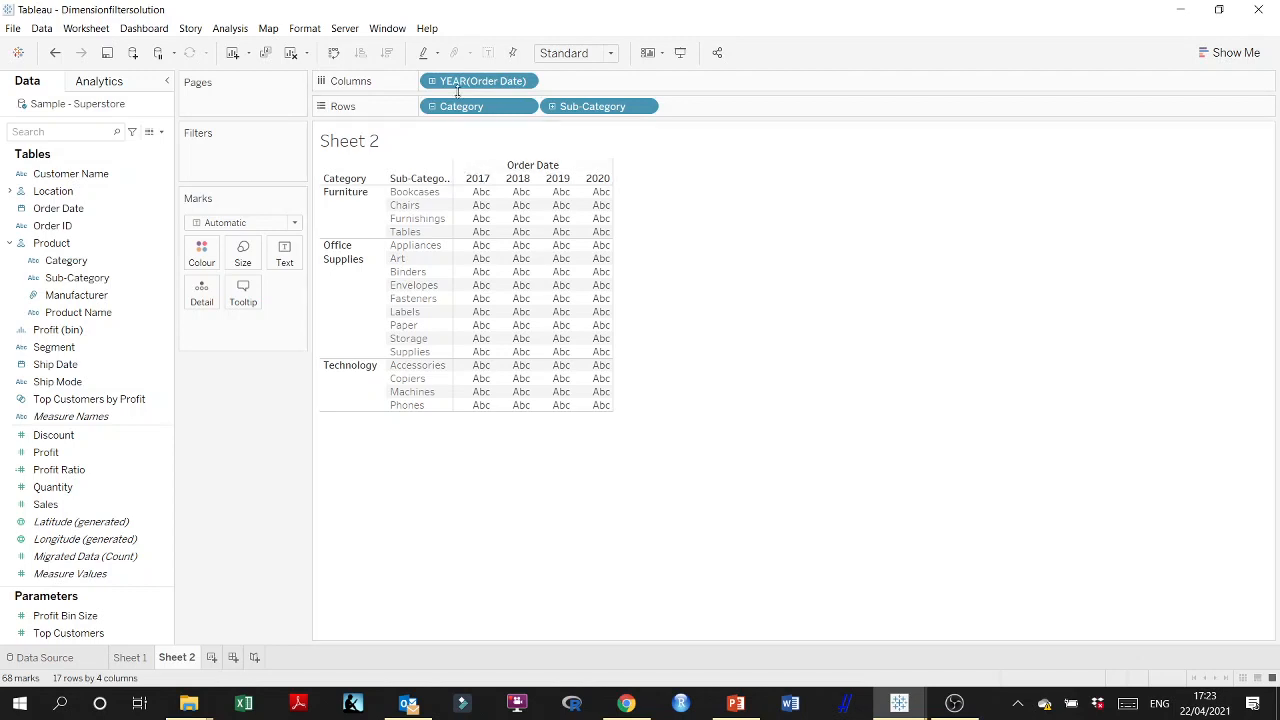
left_click_drag(452, 80, 700, 107)
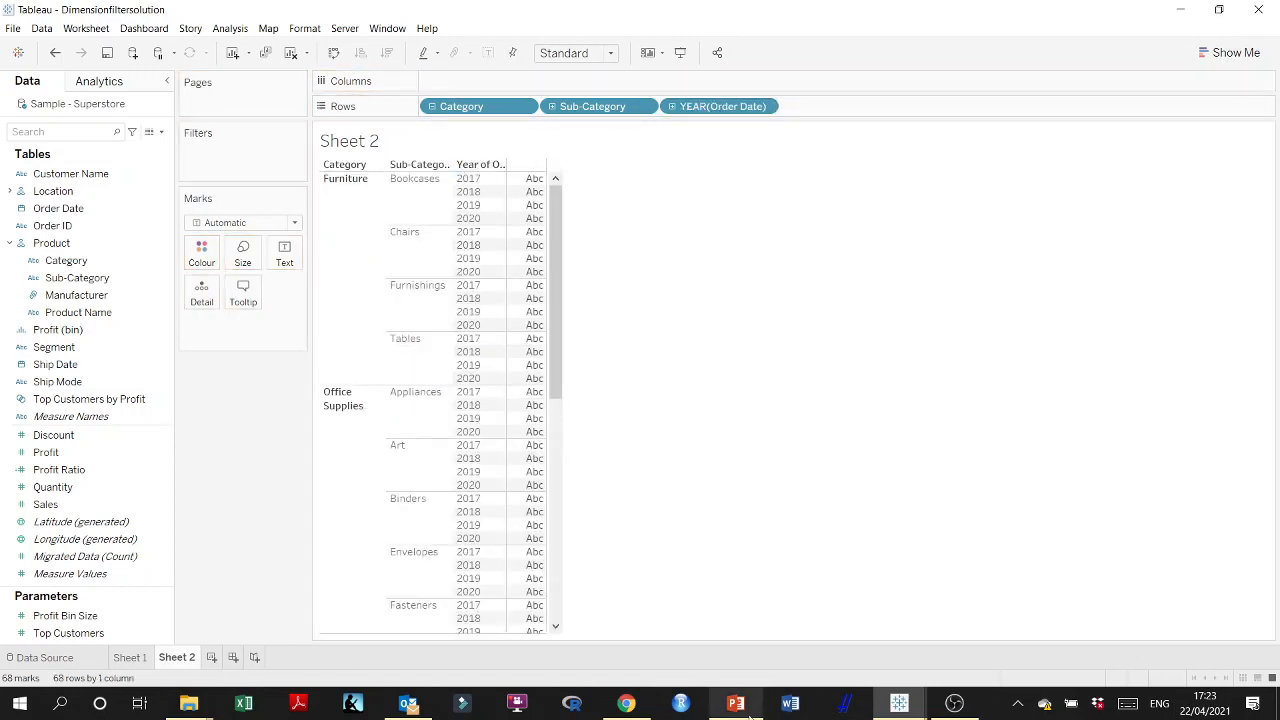
- Check the PowerPoint example, then in Tableau copy Order Date from Rows to Columns, drill down to month, and remove year and quarter from Columns
left_click(735, 630)
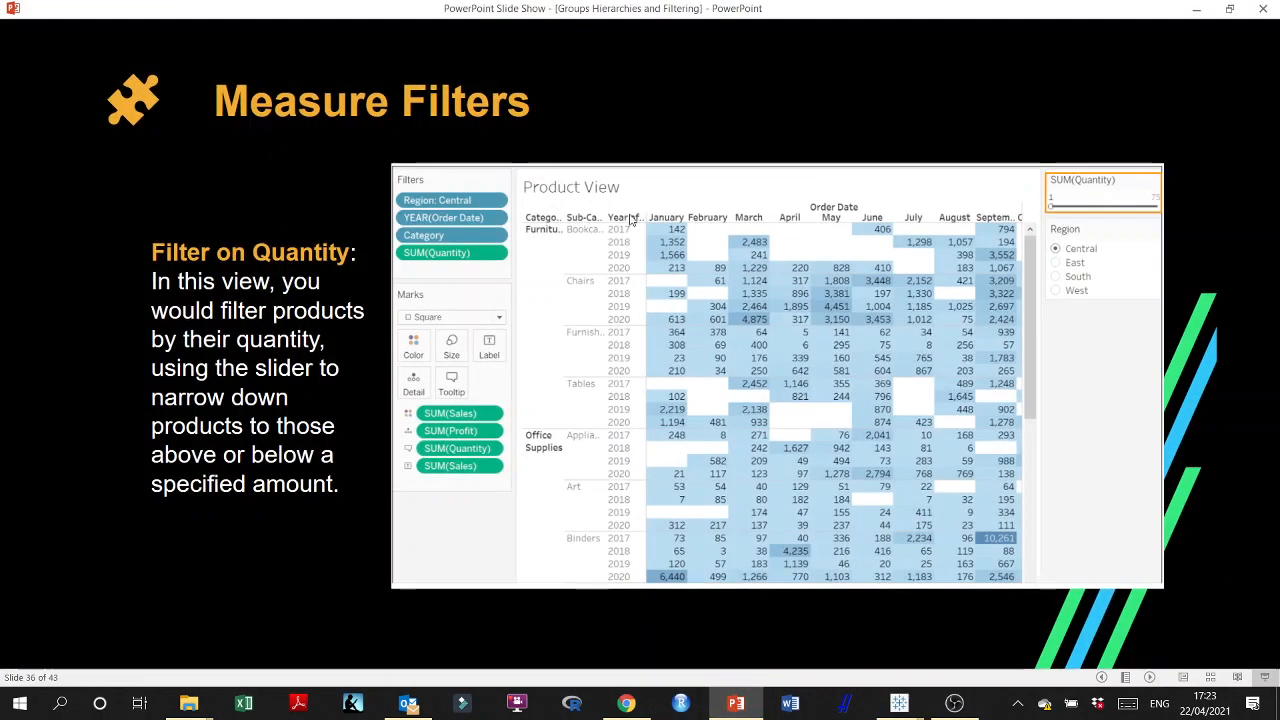
left_click(1195, 10)
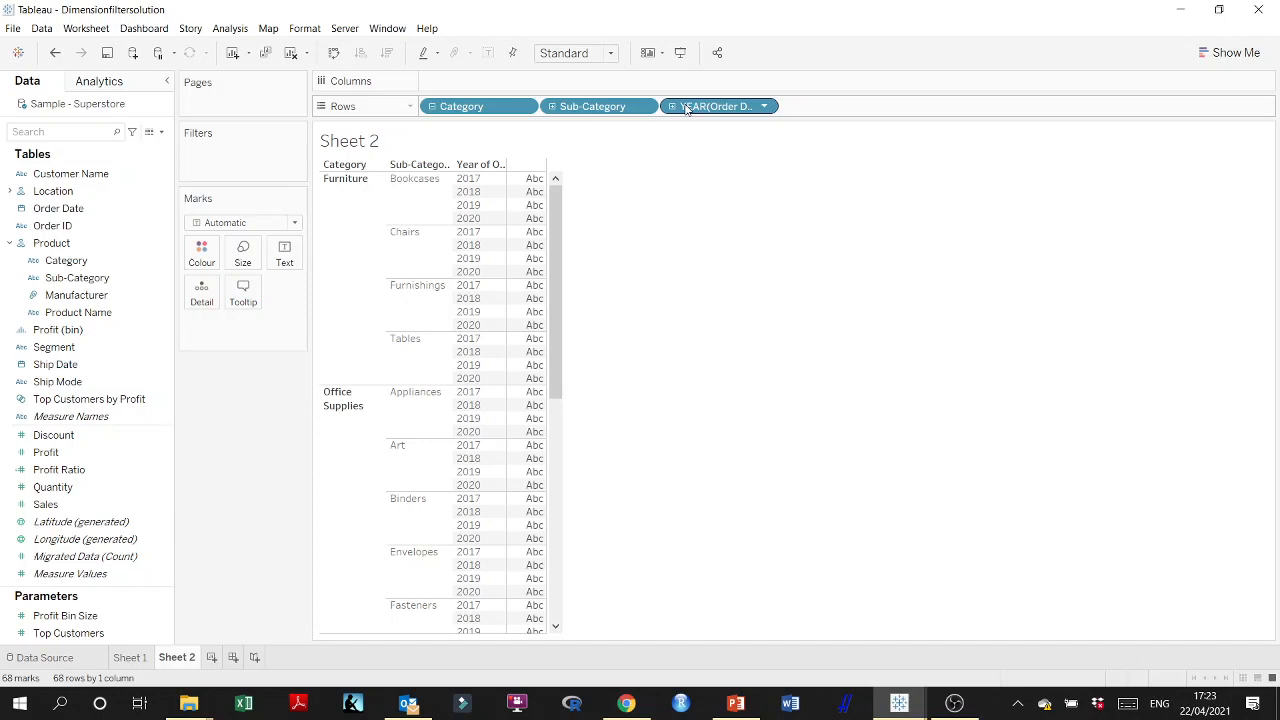
left_click_drag(686, 110, 603, 87)
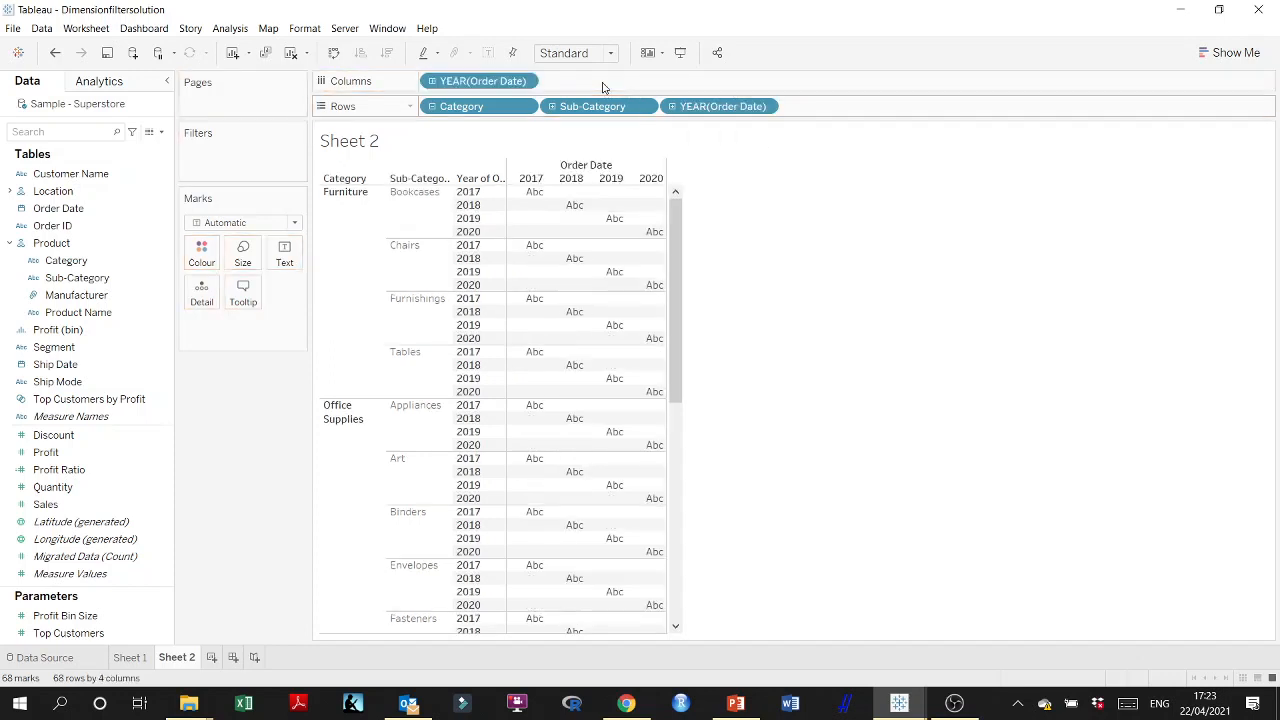
left_click(431, 81)
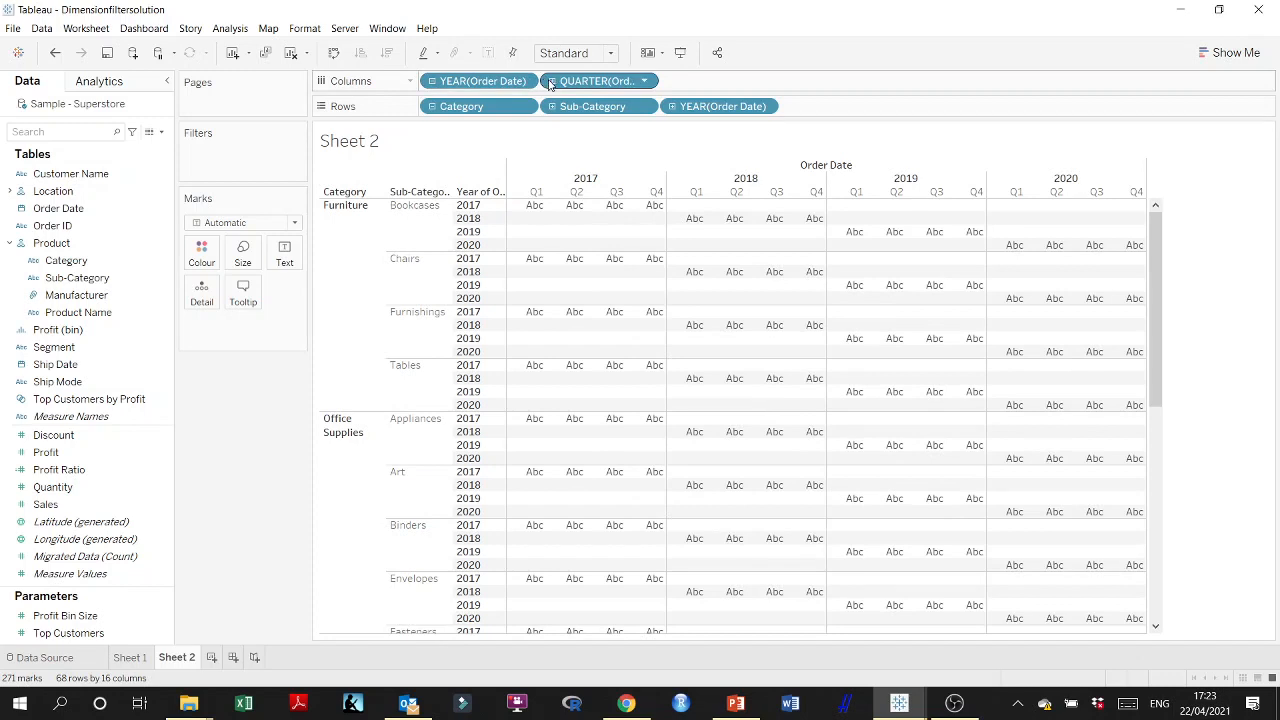
left_click(549, 82)
left_click_drag(615, 84, 252, 416)
left_click_drag(474, 84, 252, 408)
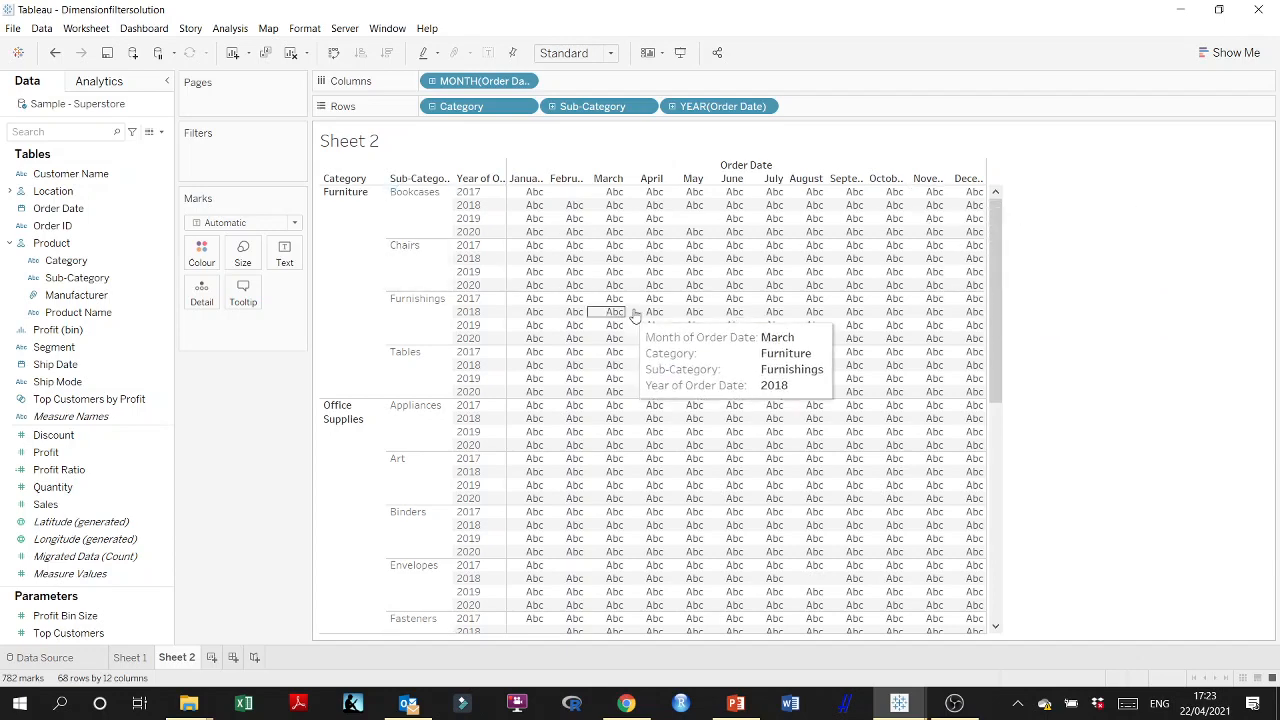
- Check the Product View example in PowerPoint again and fill the Tableau table's cells with the sum of Quantity
left_click(752, 713)
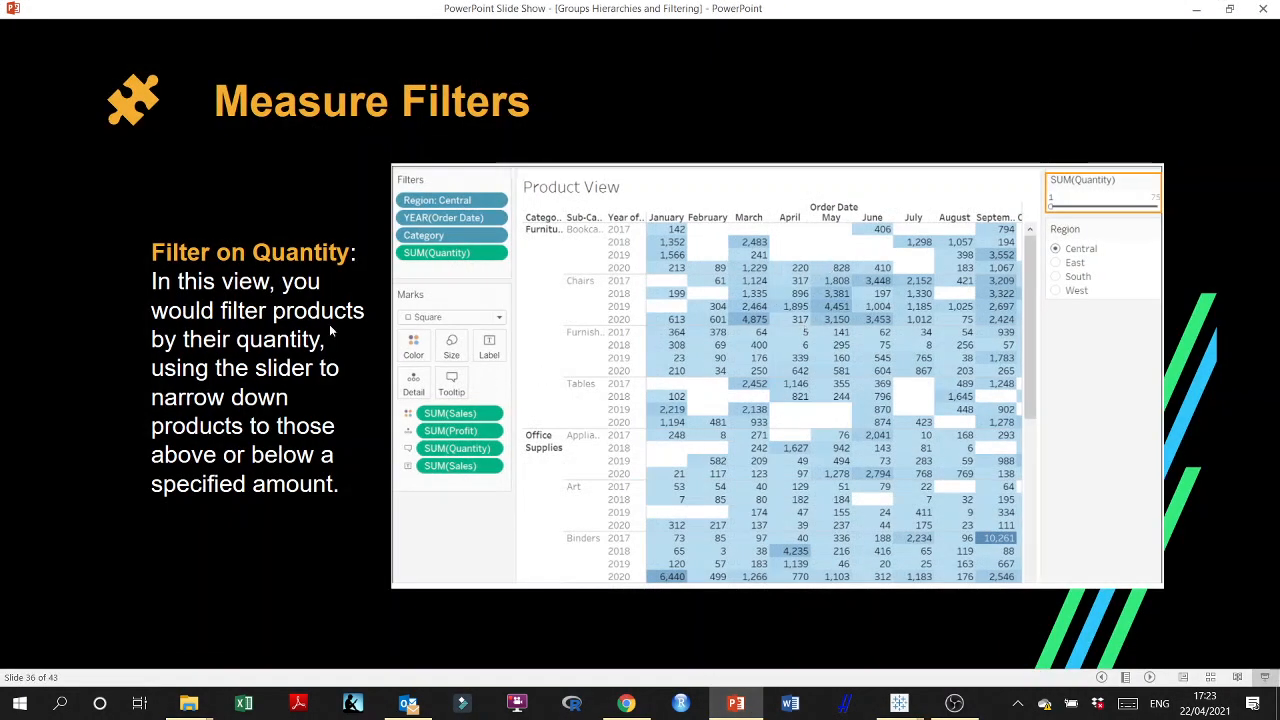
left_click(1196, 9)
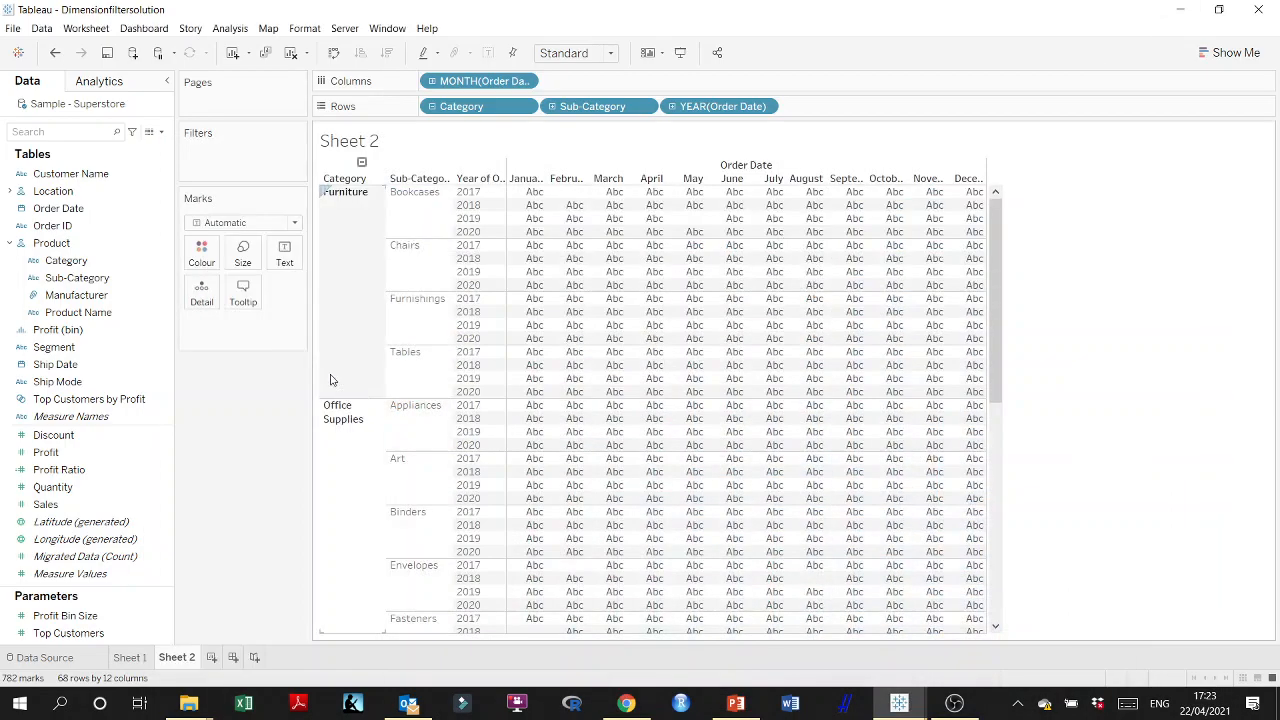
left_click(142, 328)
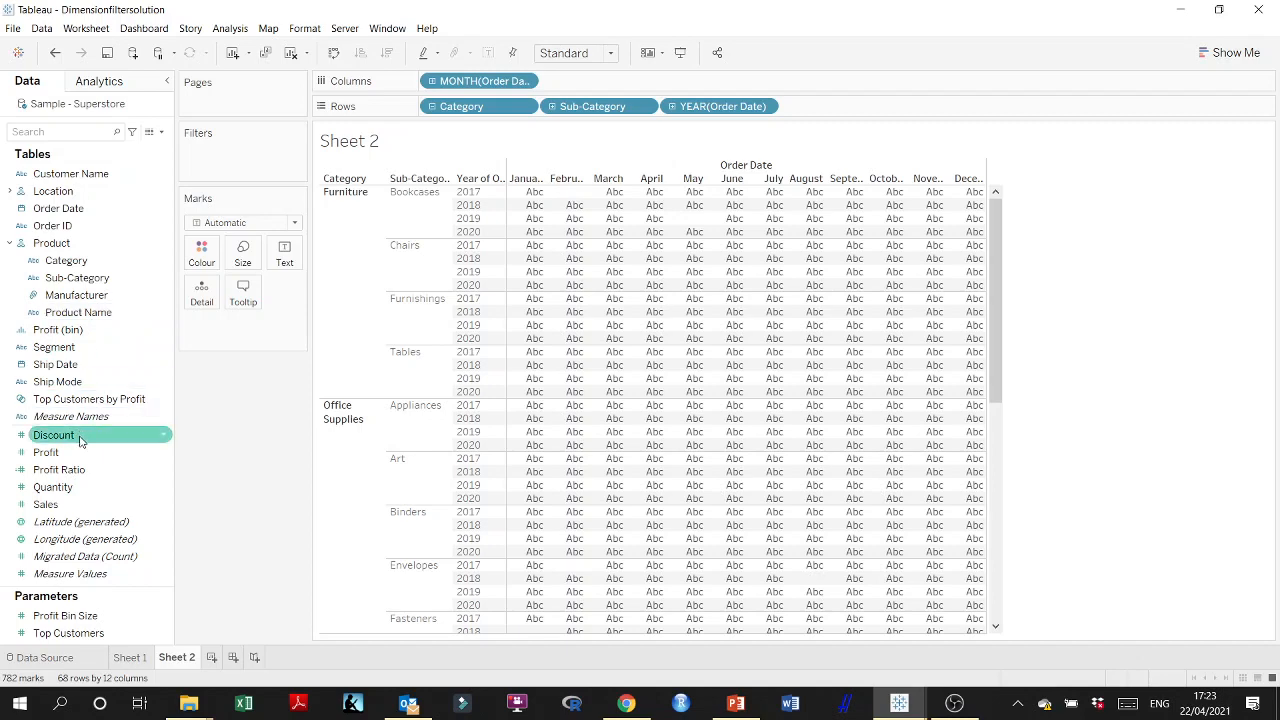
left_click(64, 488)
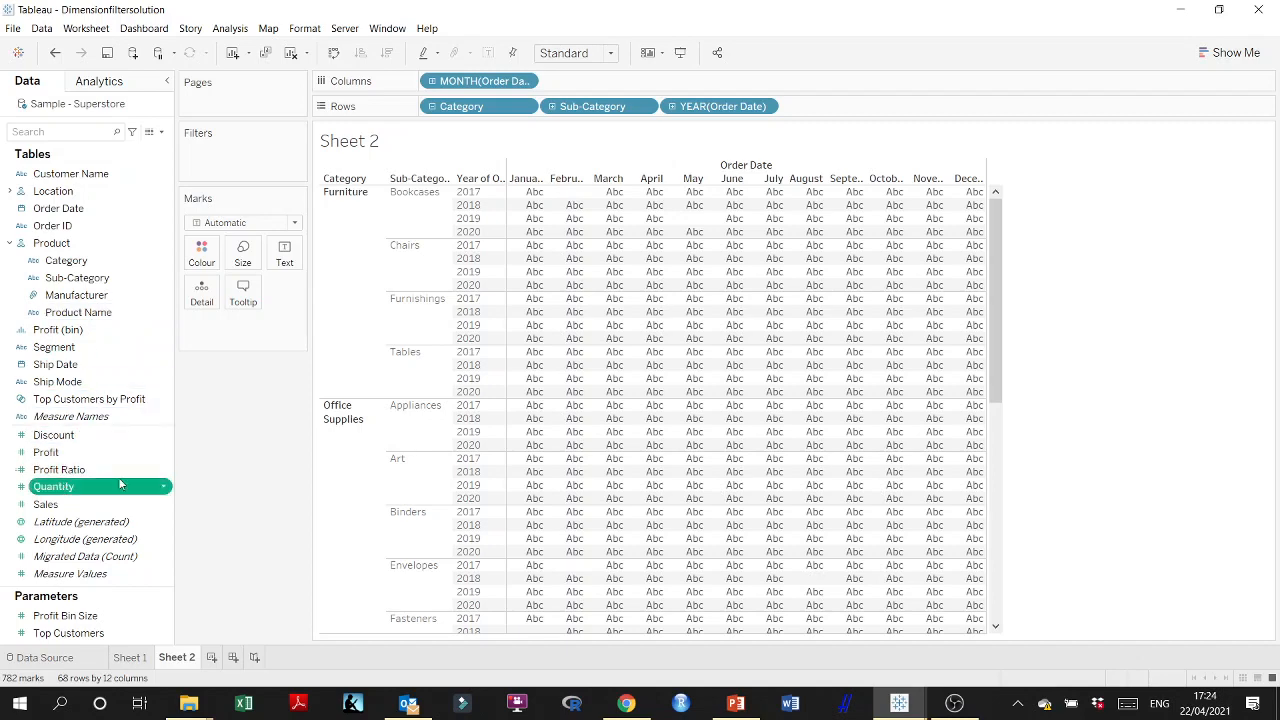
left_click_drag(119, 485, 743, 350)
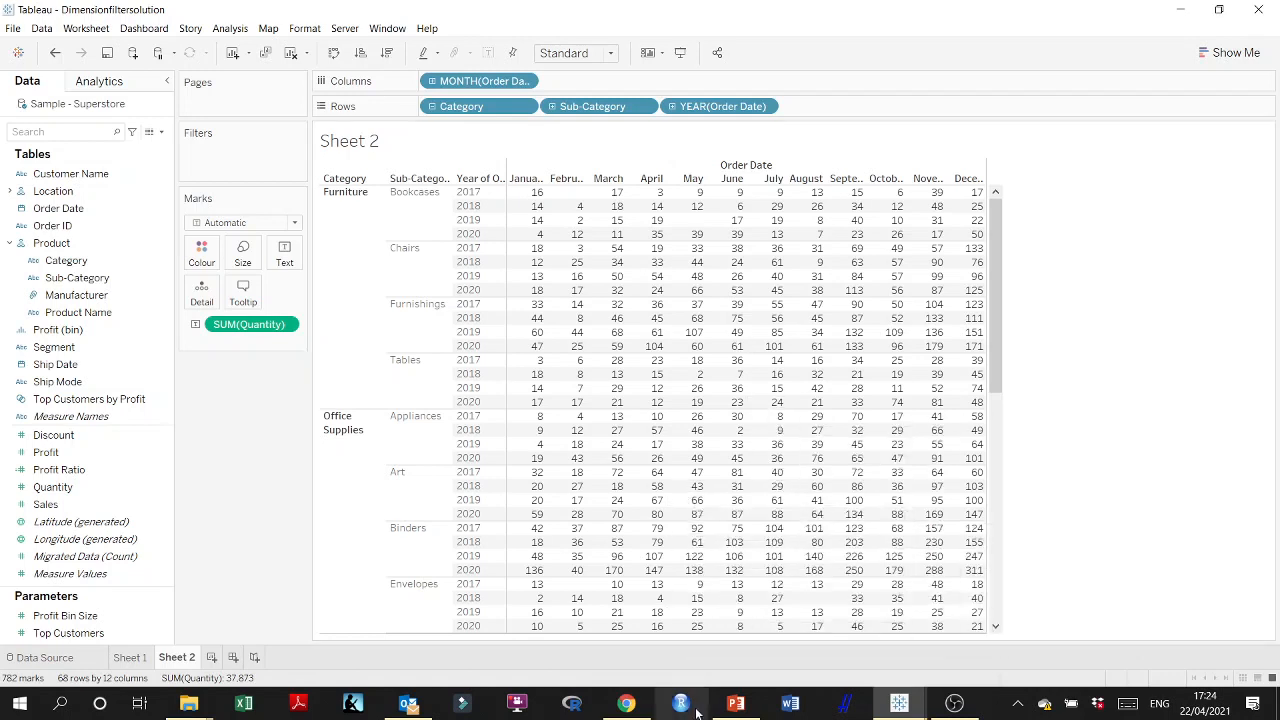
- Consult the PowerPoint example's marks and colour the Tableau table's values by the sum of Sales
mouse_move(740, 706)
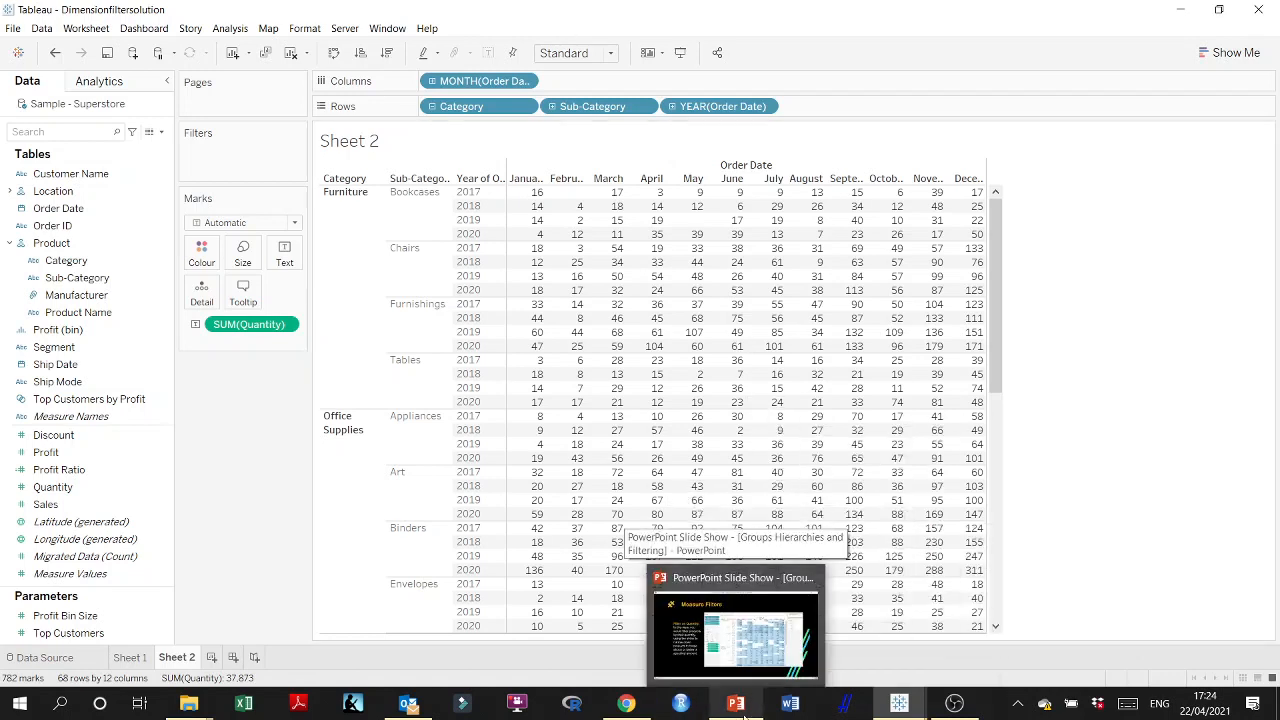
left_click(742, 708)
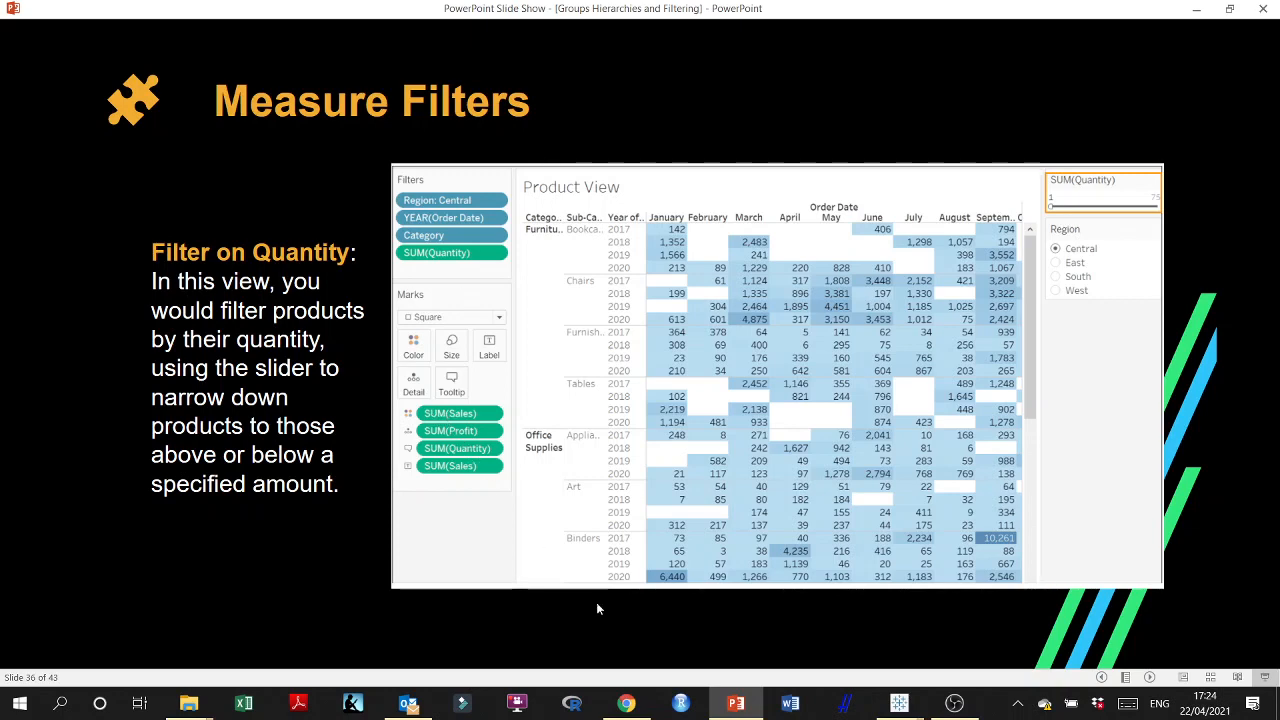
key("alt+Tab")
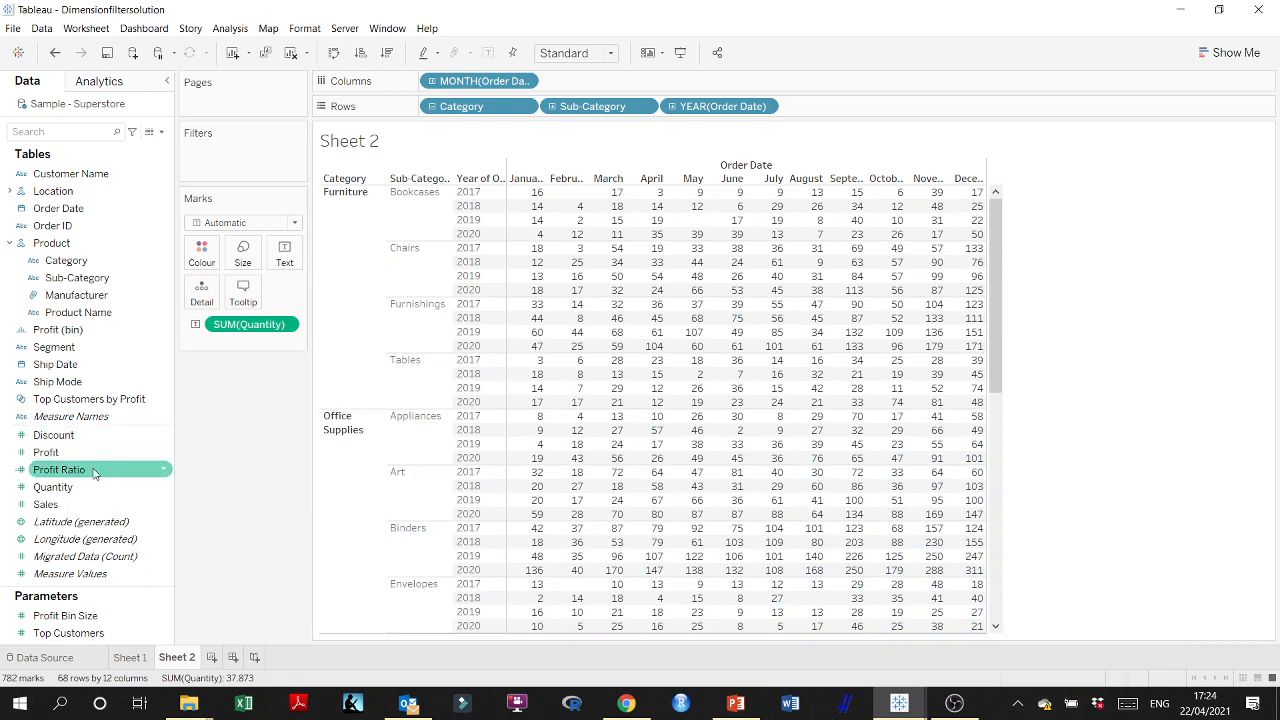
mouse_move(53, 507)
left_mouse_down()
mouse_move(140, 490)
mouse_move(168, 265)
mouse_move(199, 254)
left_mouse_up()
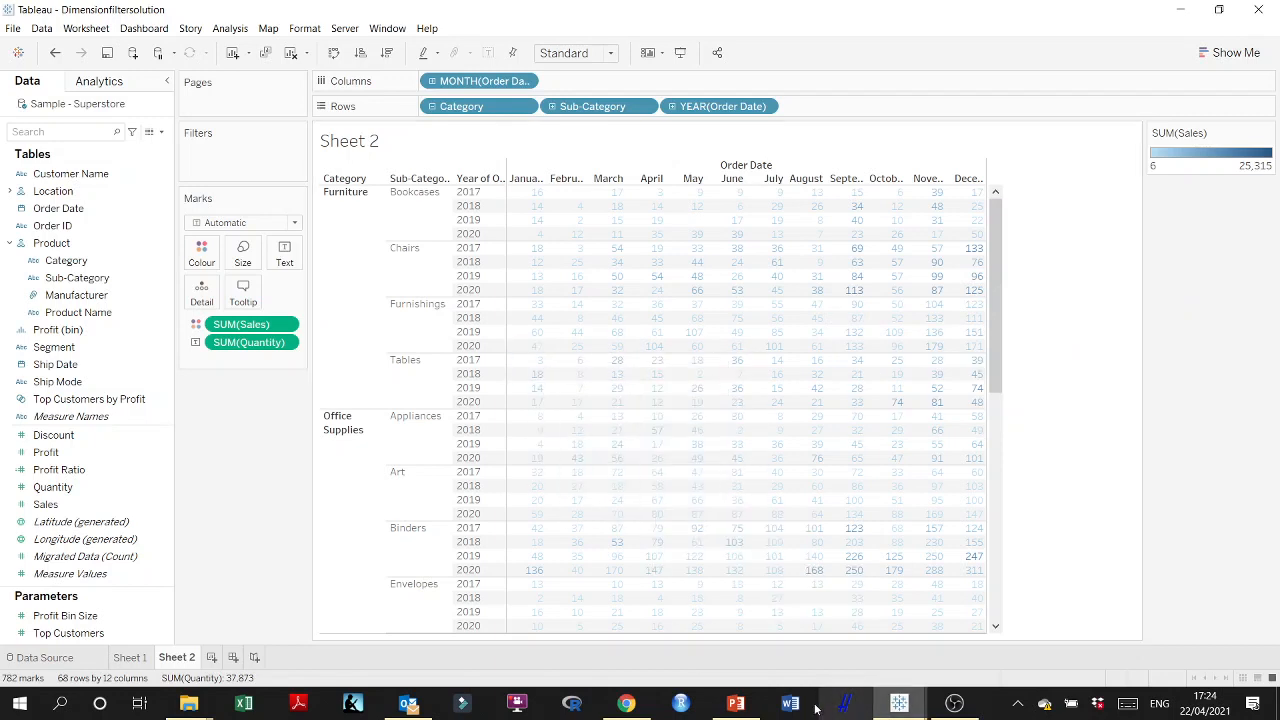
- Compare the coloured Sheet 2 table with the Product View example on the PowerPoint slide and return to Tableau
mouse_move(730, 287)
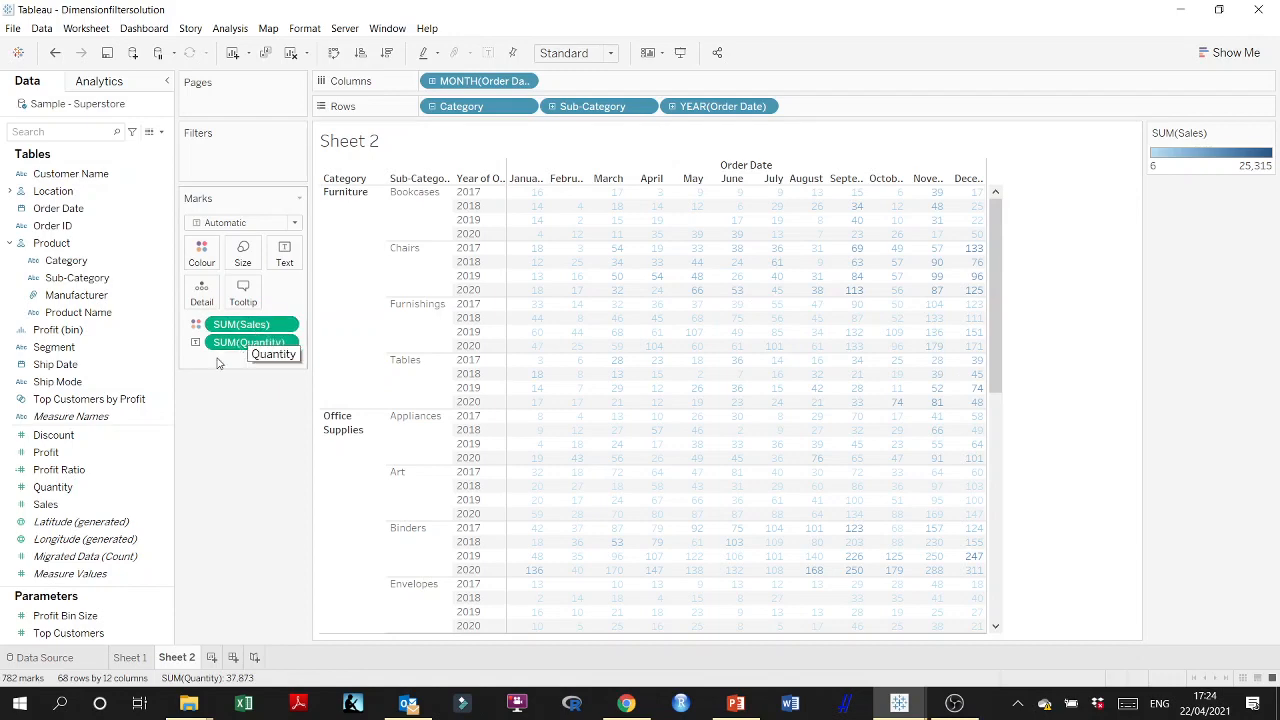
left_click(735, 703)
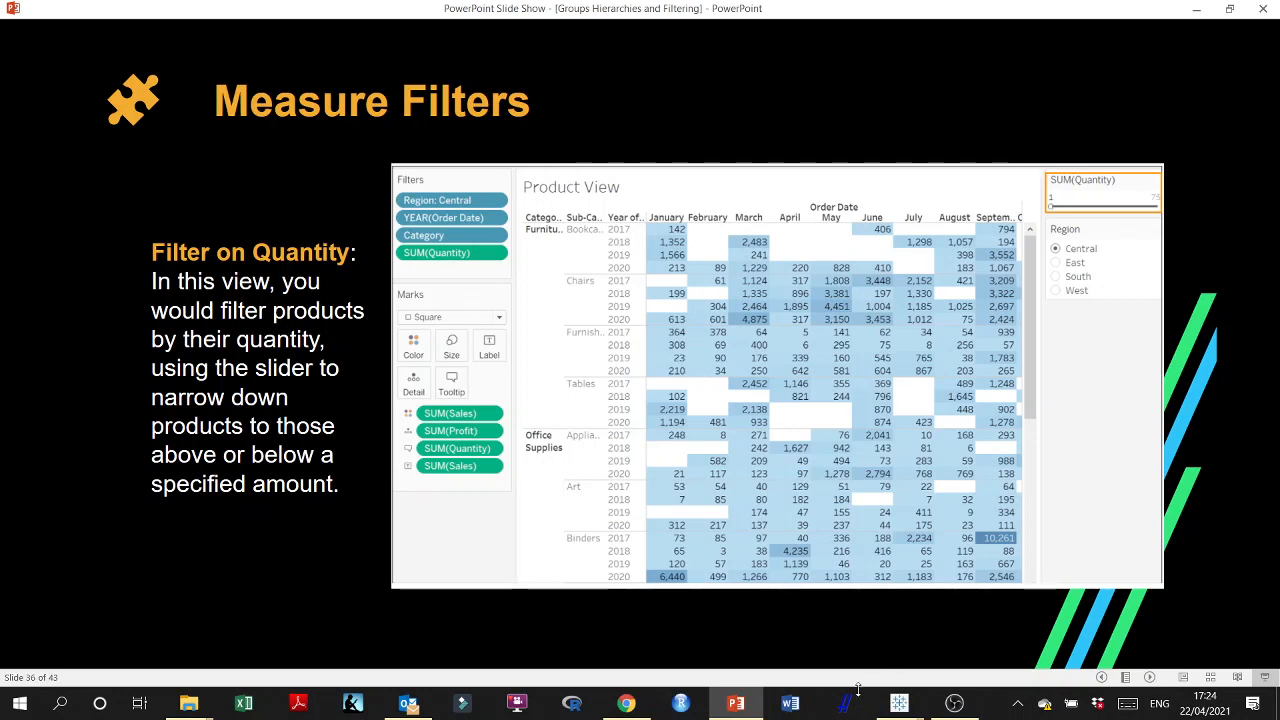
left_click(752, 706)
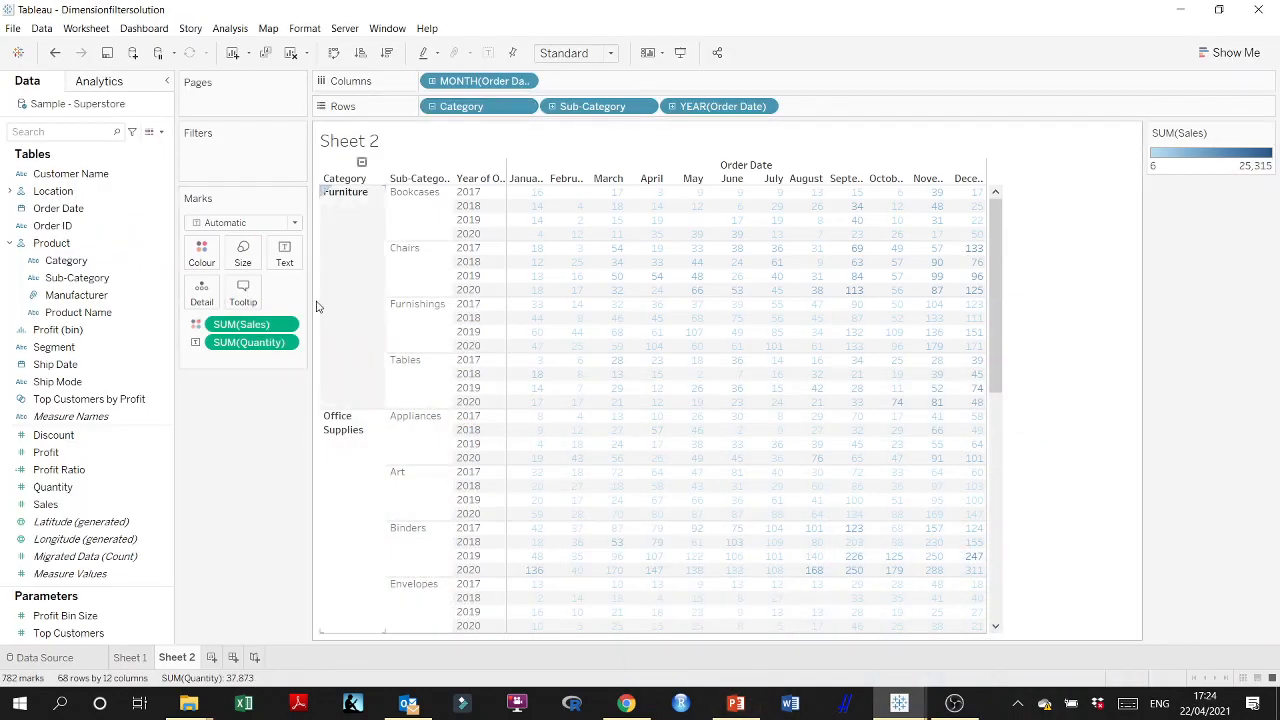
left_click(286, 326)
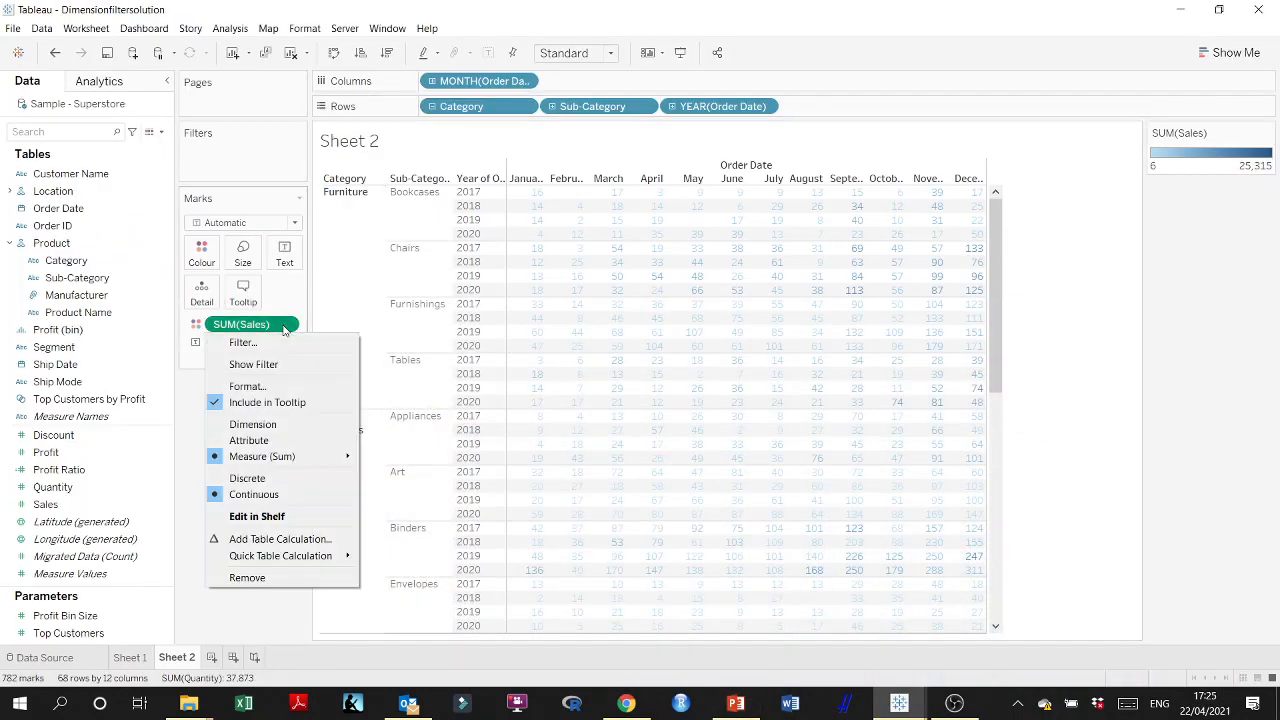
left_click(202, 256)
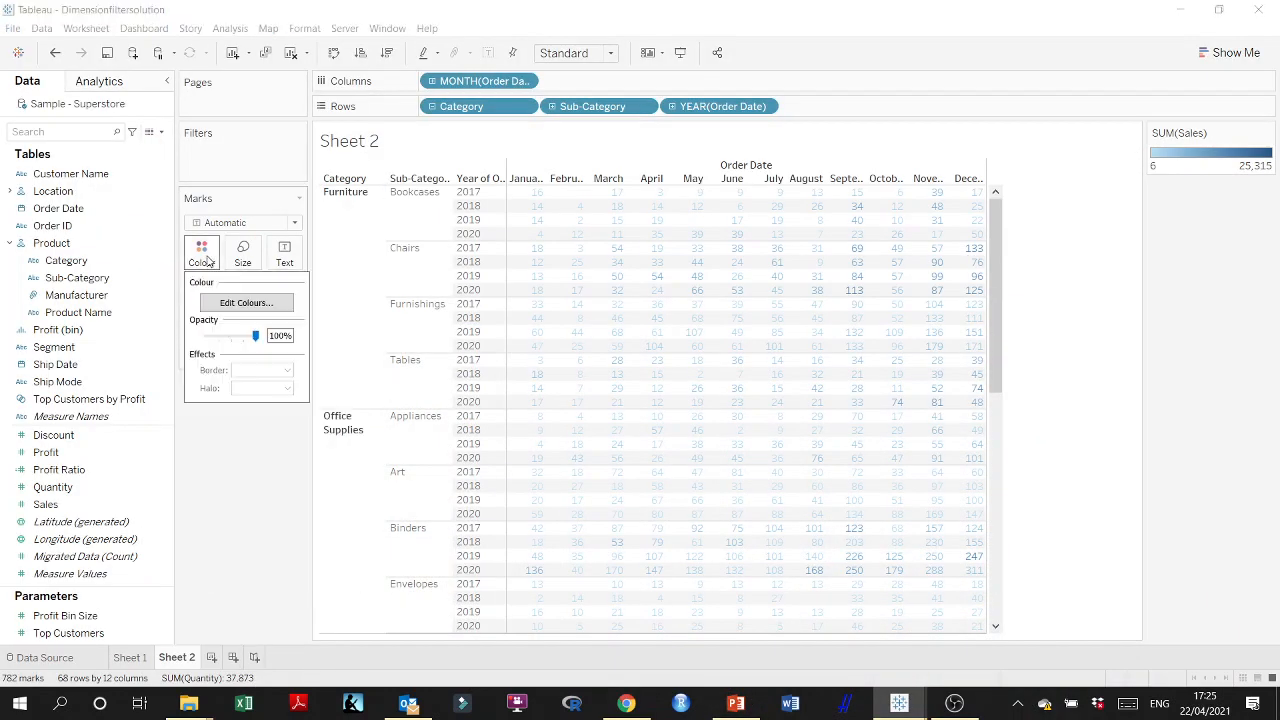
left_click(243, 304)
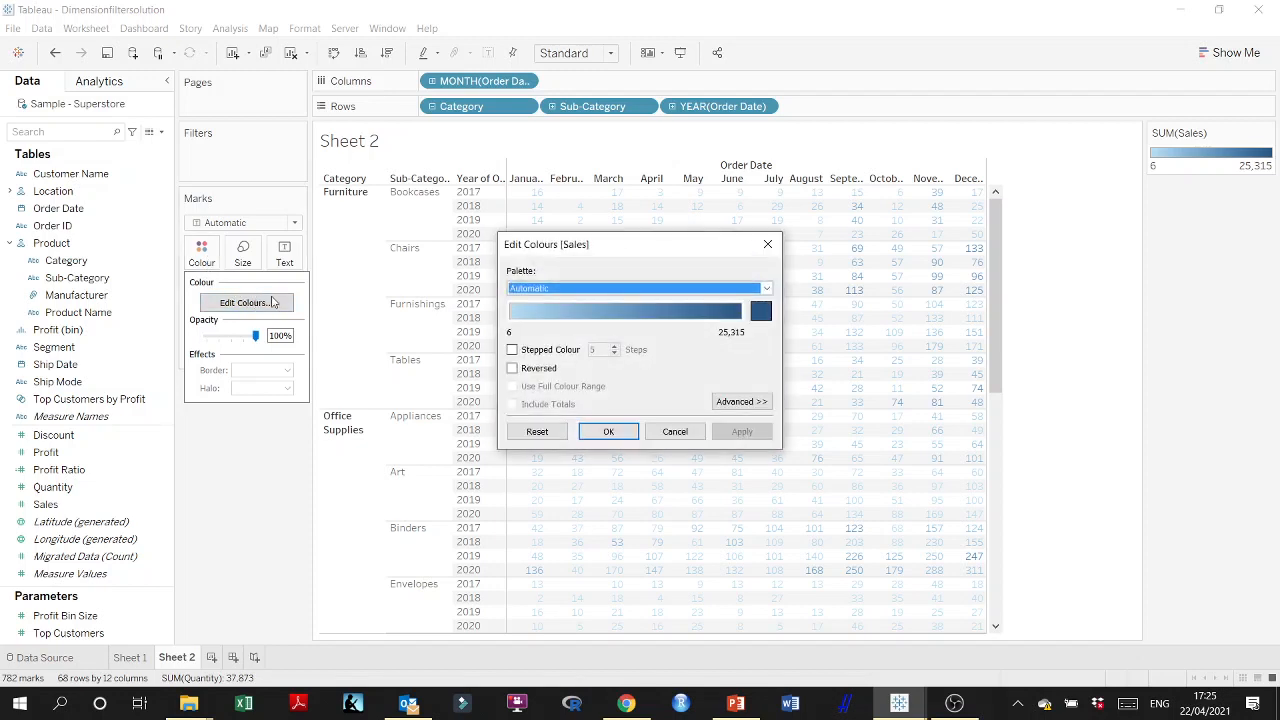
left_click(767, 244)
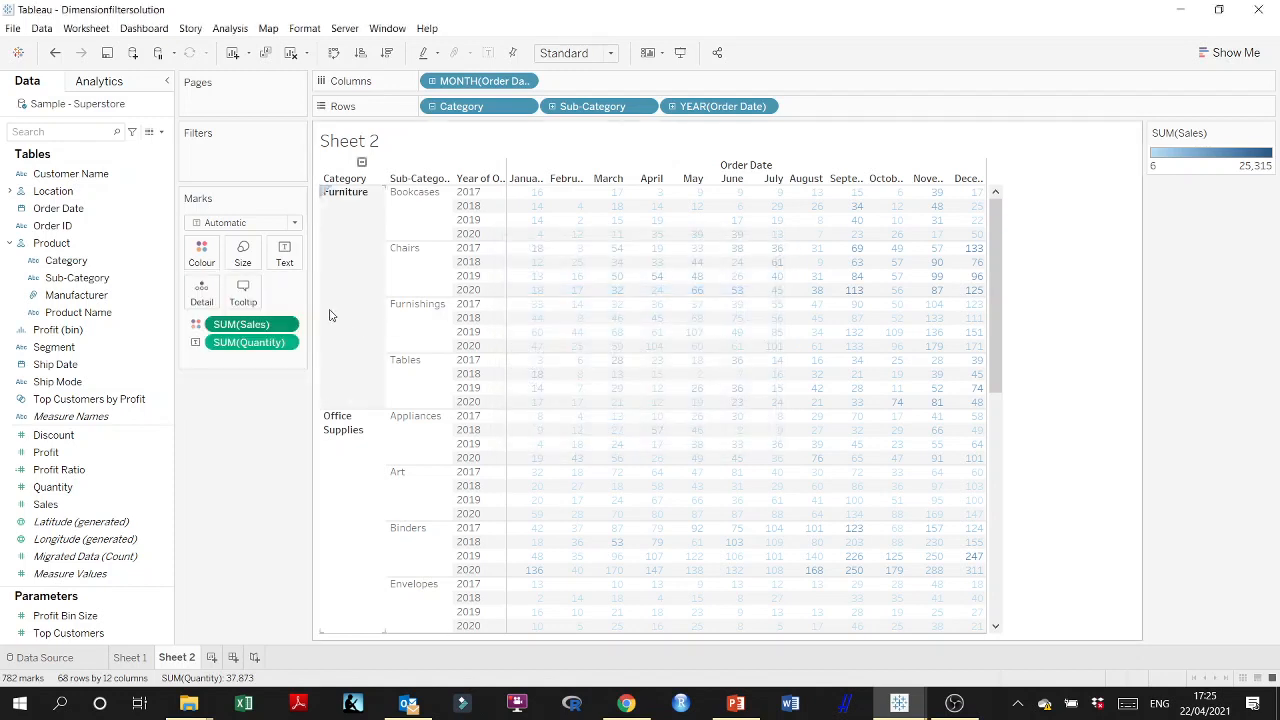
left_click(202, 257)
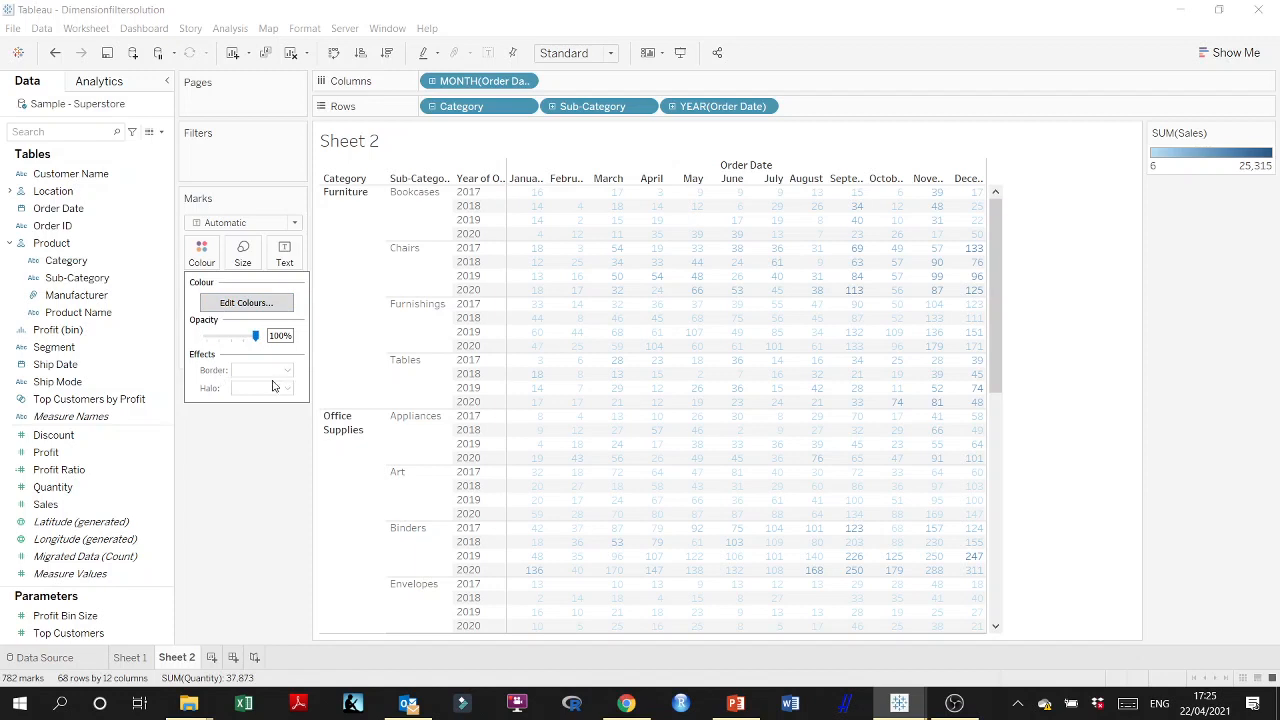
left_click(202, 259)
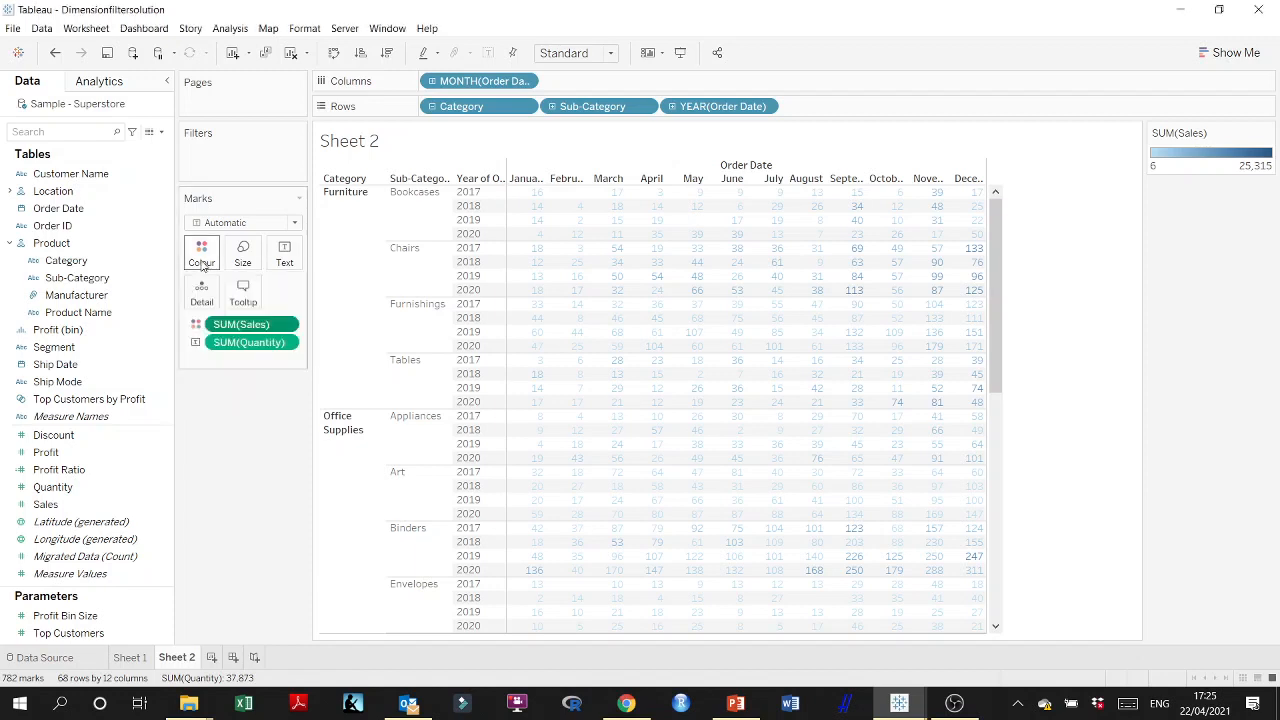
mouse_move(541, 252)
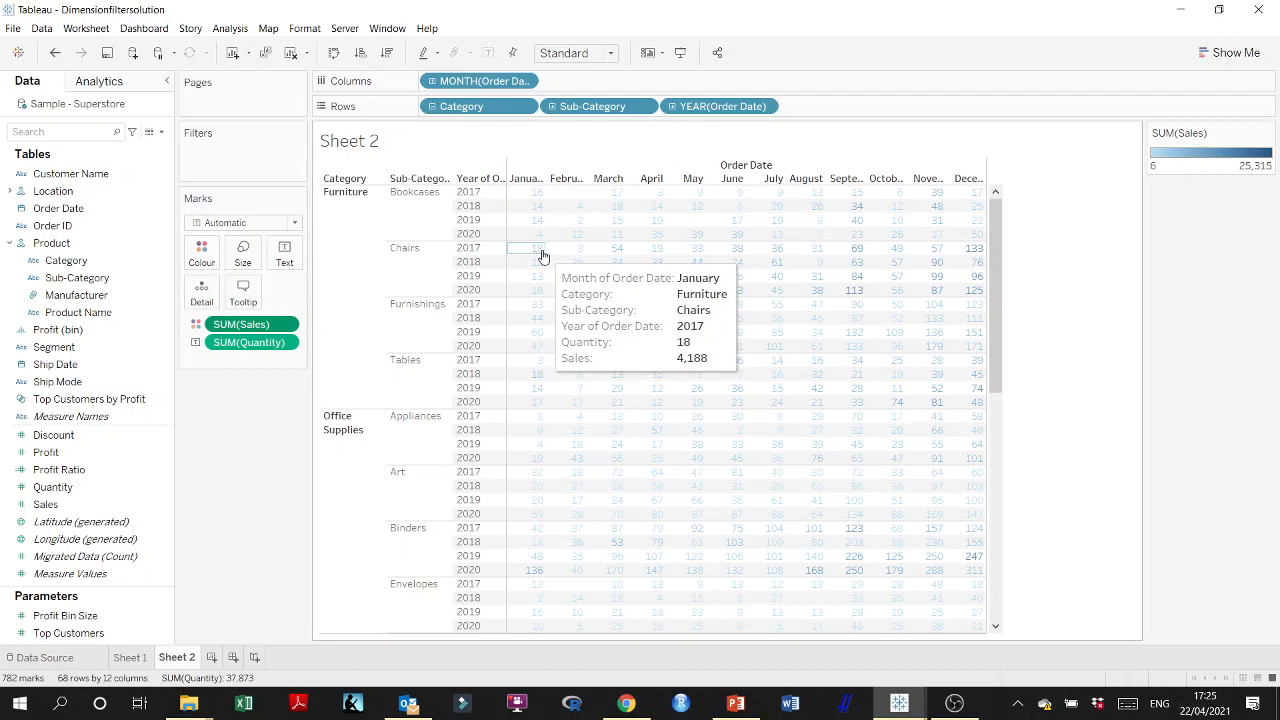
- Open the formatting options for the sum of Sales colour measure and review its pane and axis settings
left_click(286, 326)
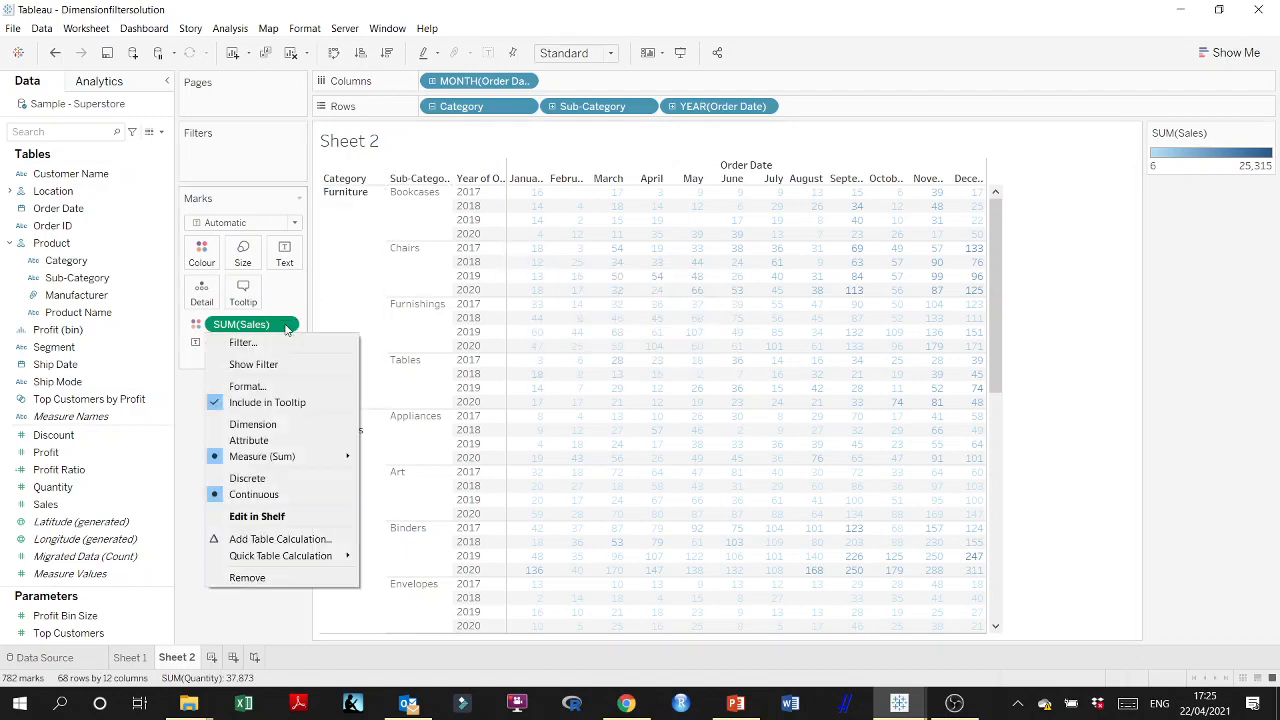
left_click(278, 388)
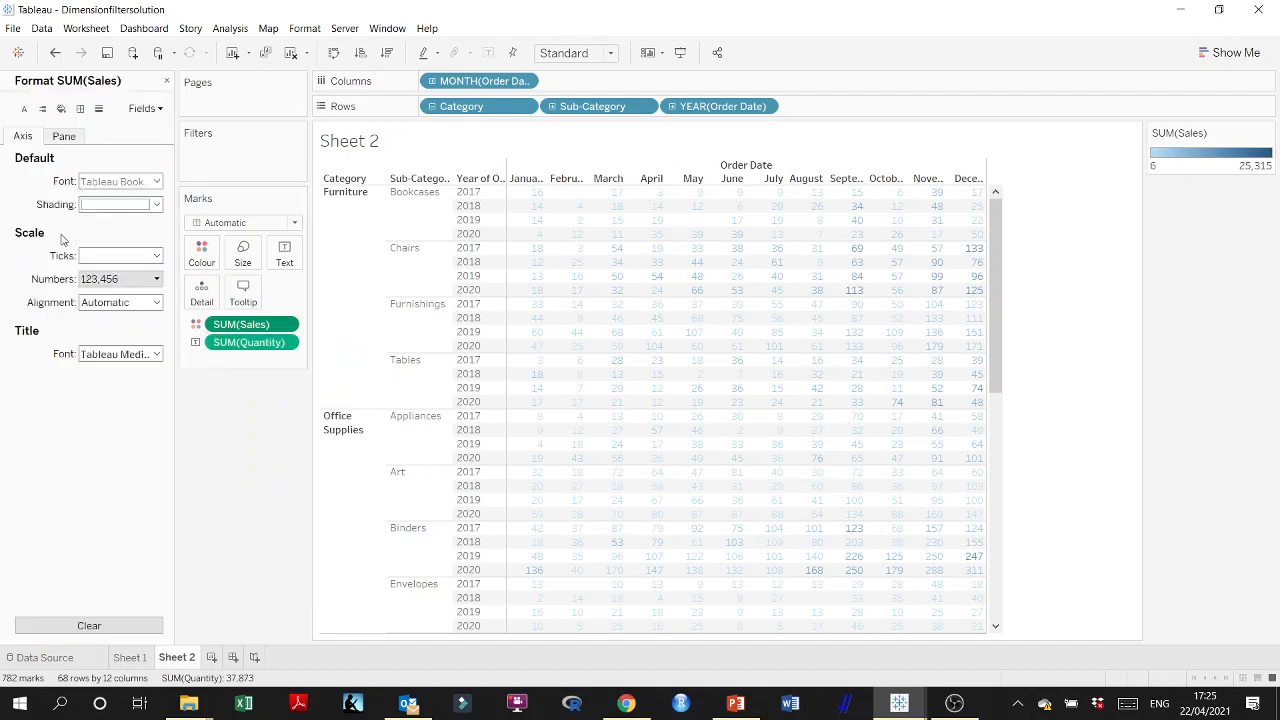
left_click(65, 142)
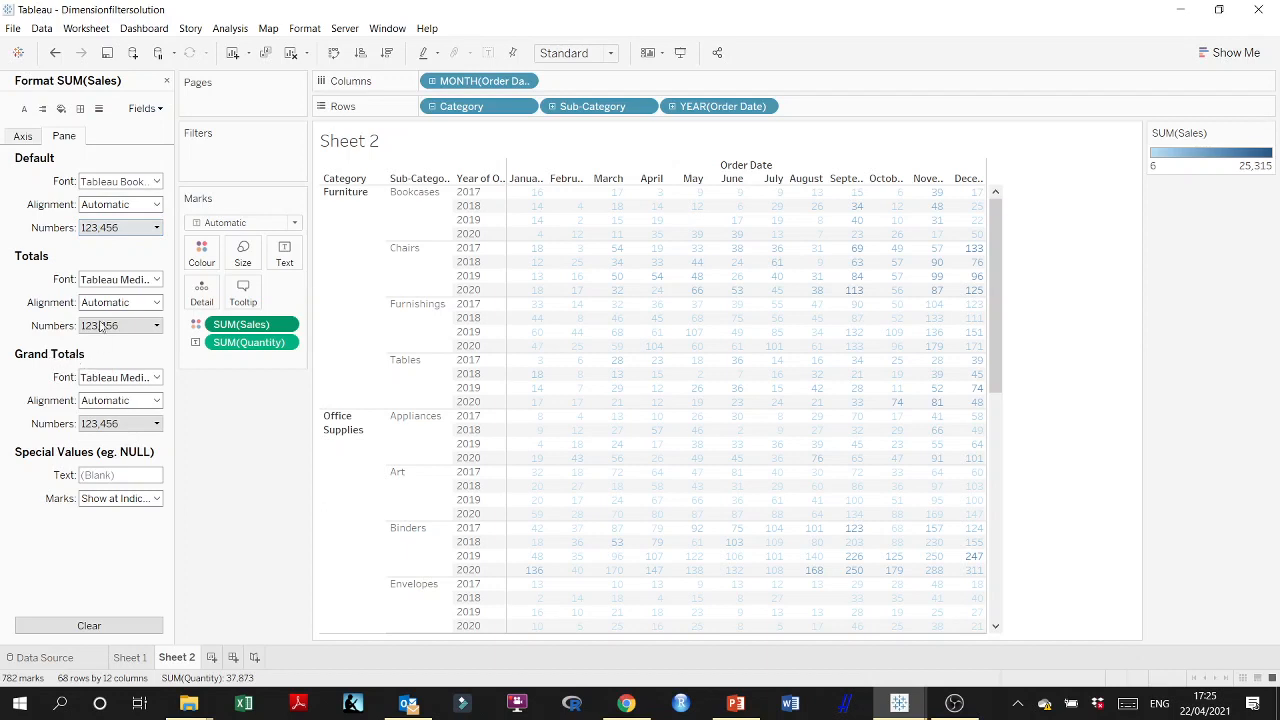
left_click(27, 137)
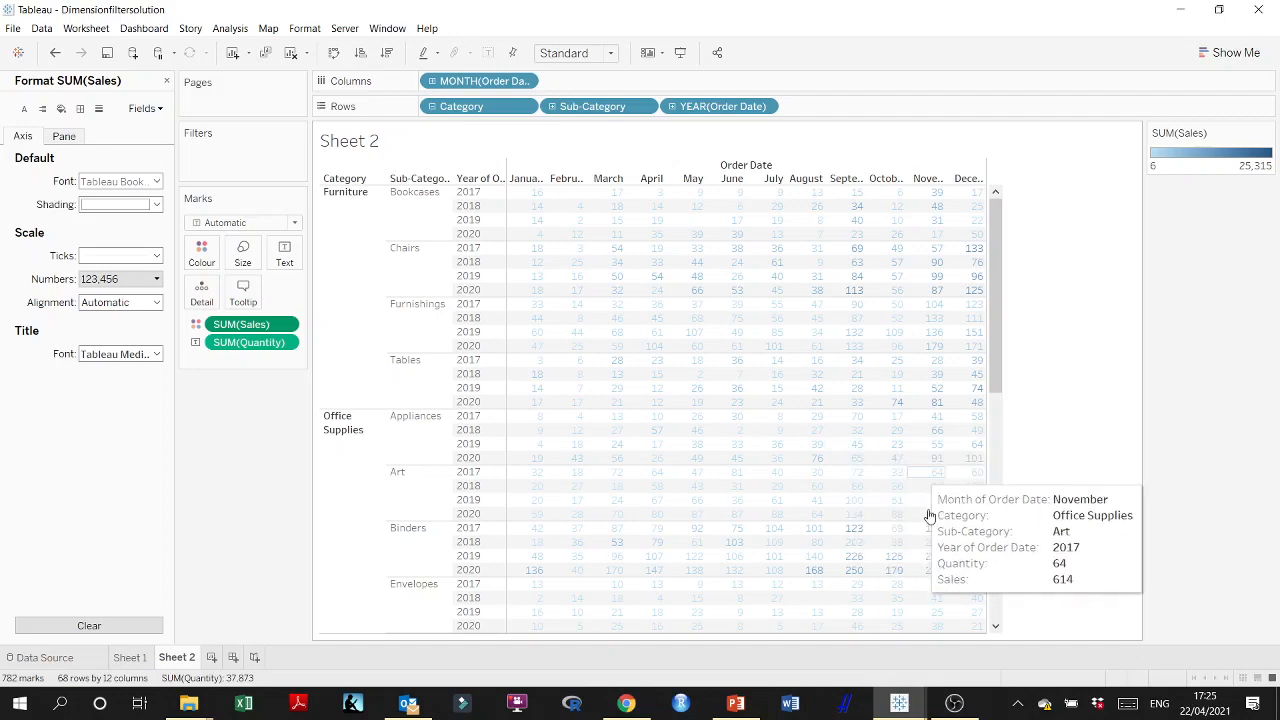
- Check the filters in PowerPoint's Measure Filters example and return to the Dimensionfiltersolution workbook in Tableau
left_click(738, 701)
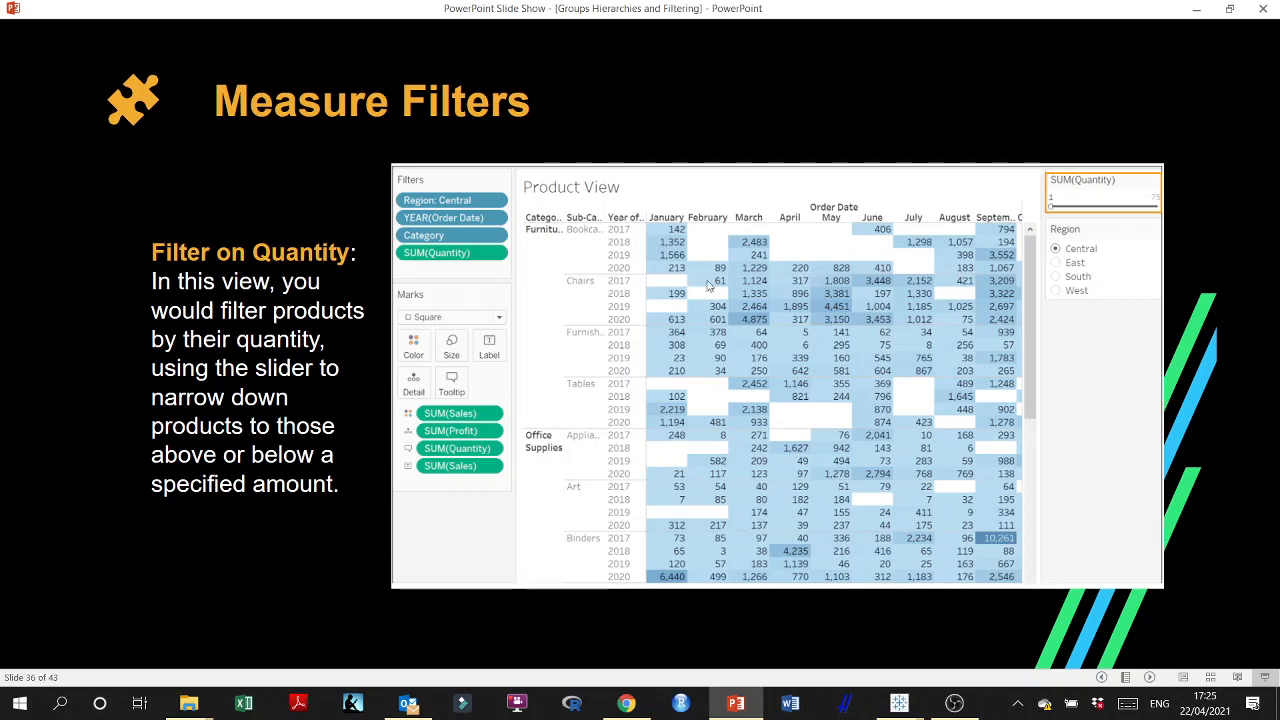
left_click(794, 483)
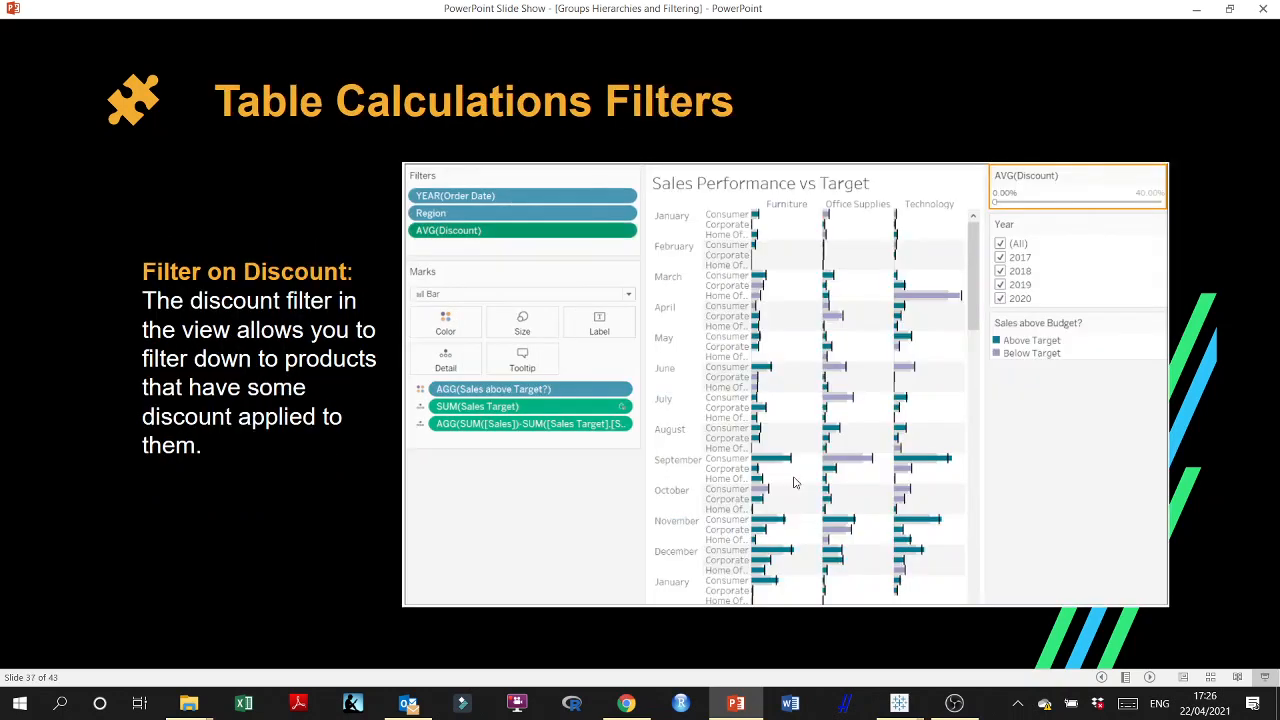
key("Left")
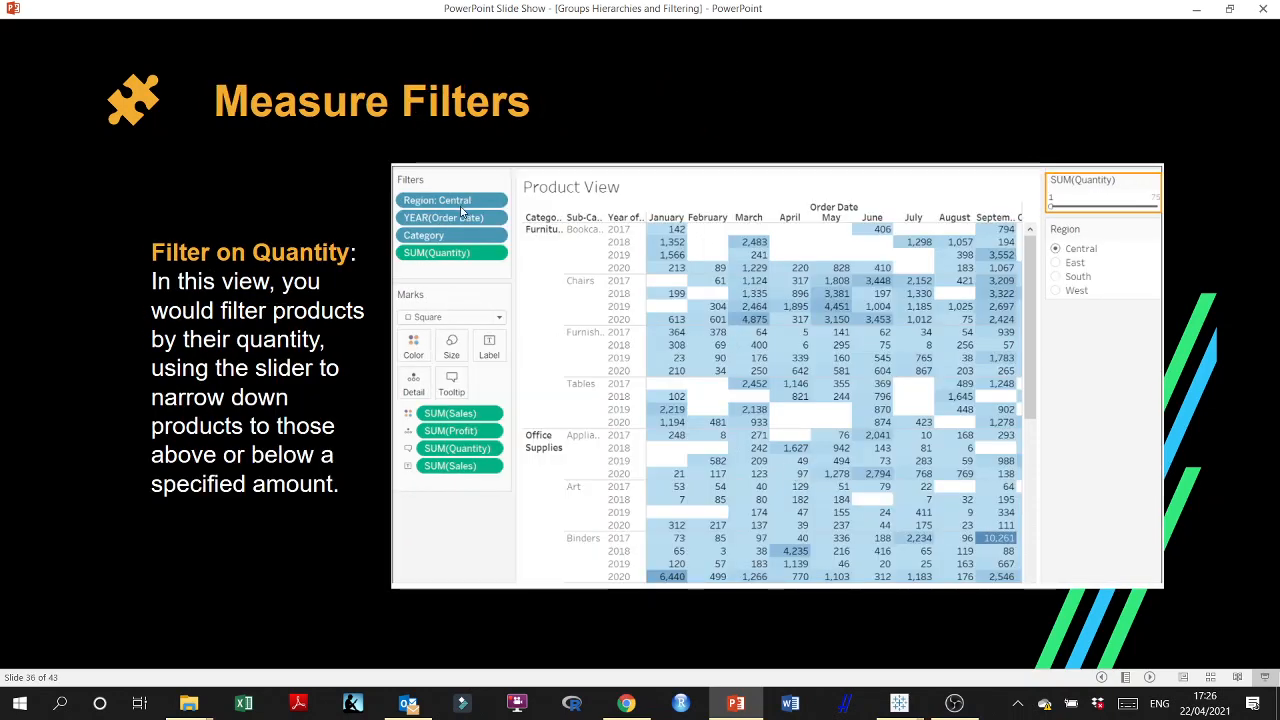
left_click(880, 695)
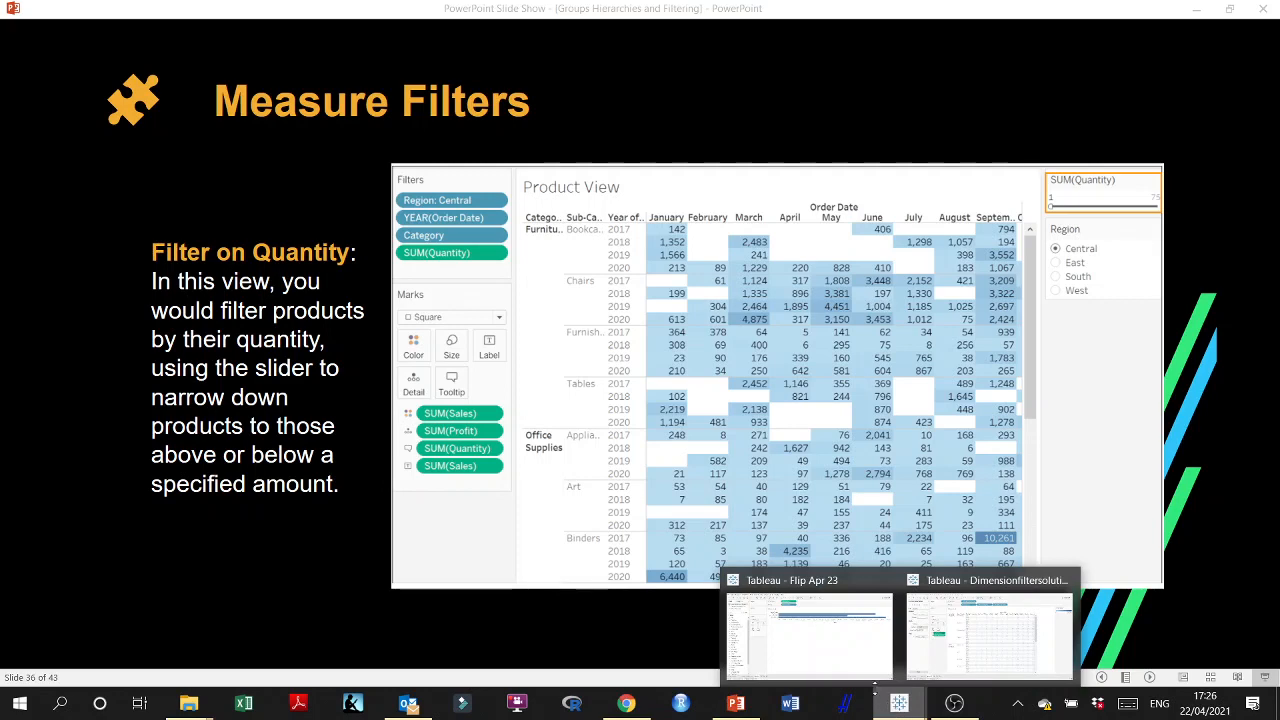
left_click(966, 662)
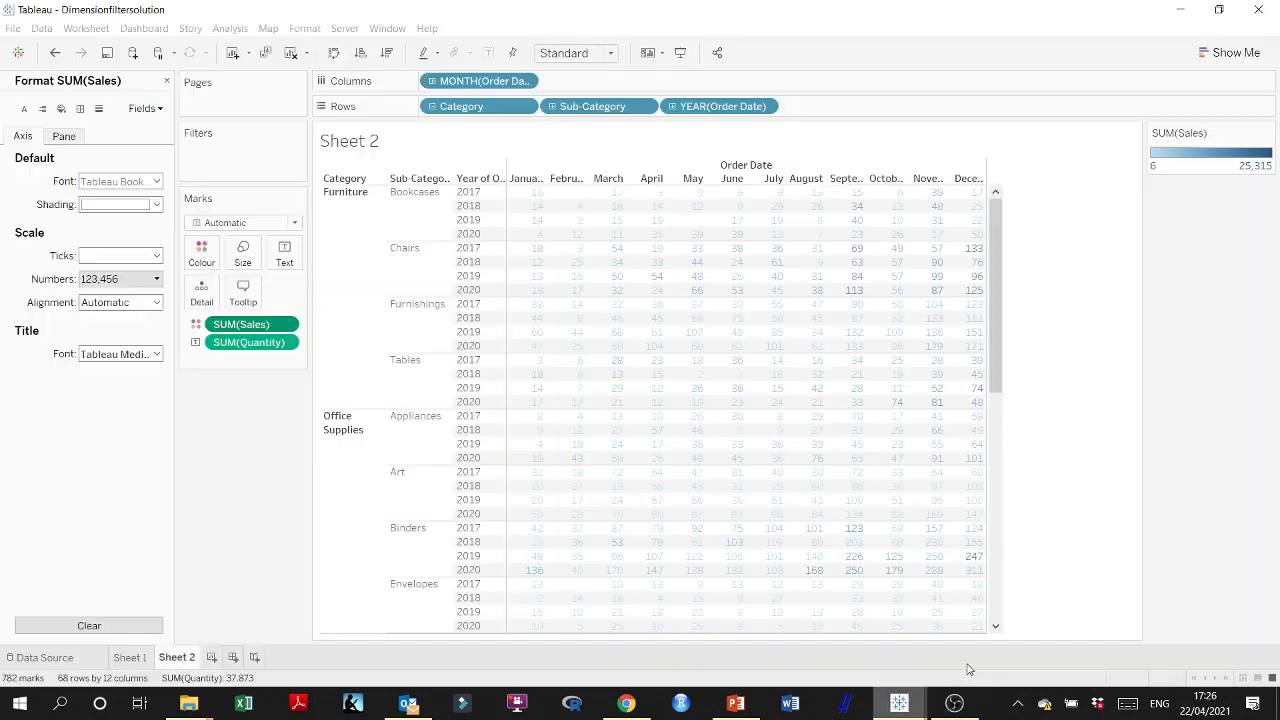
- Close the Sales formatting options and show a Region filter for the table, keeping only South
left_click(167, 82)
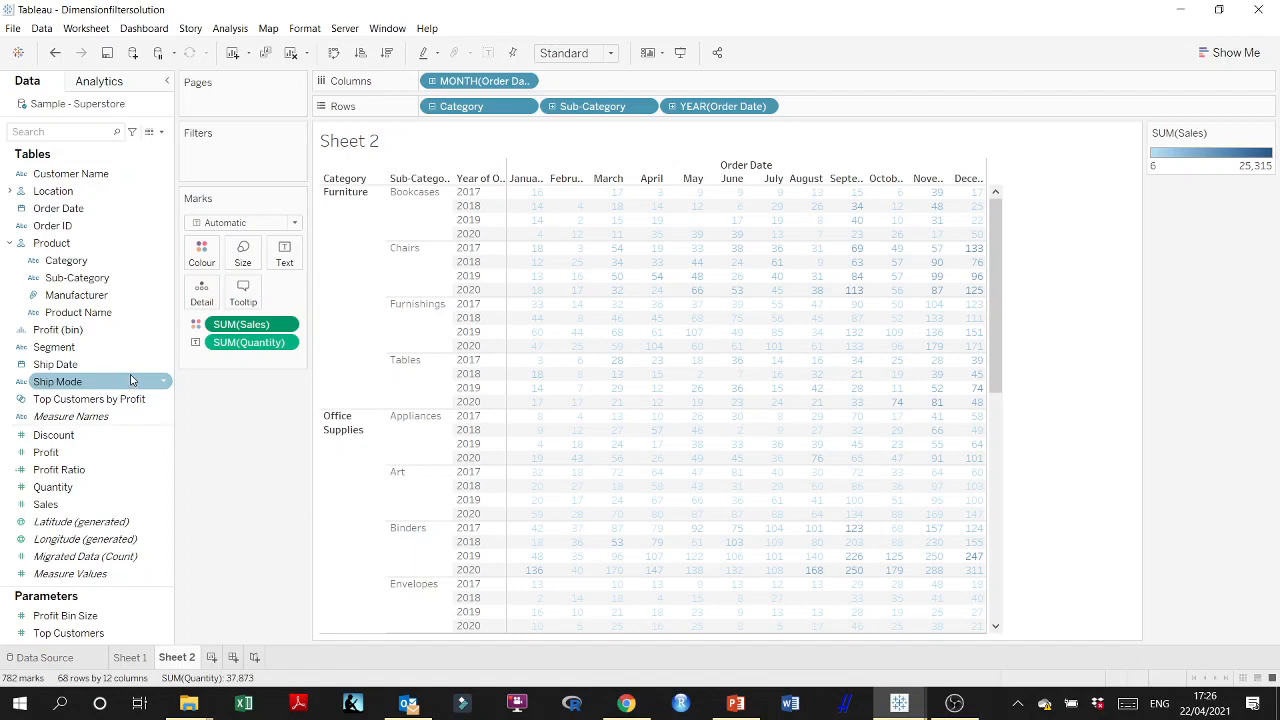
left_click(11, 191)
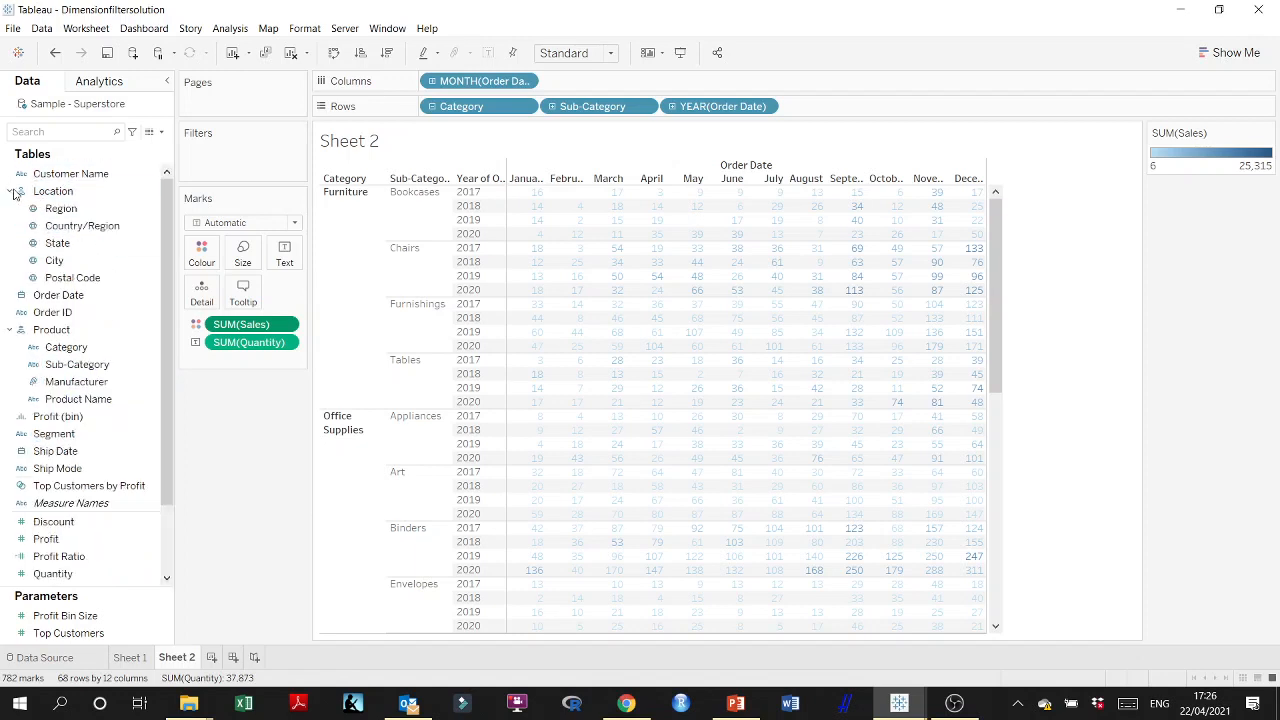
left_click(60, 211)
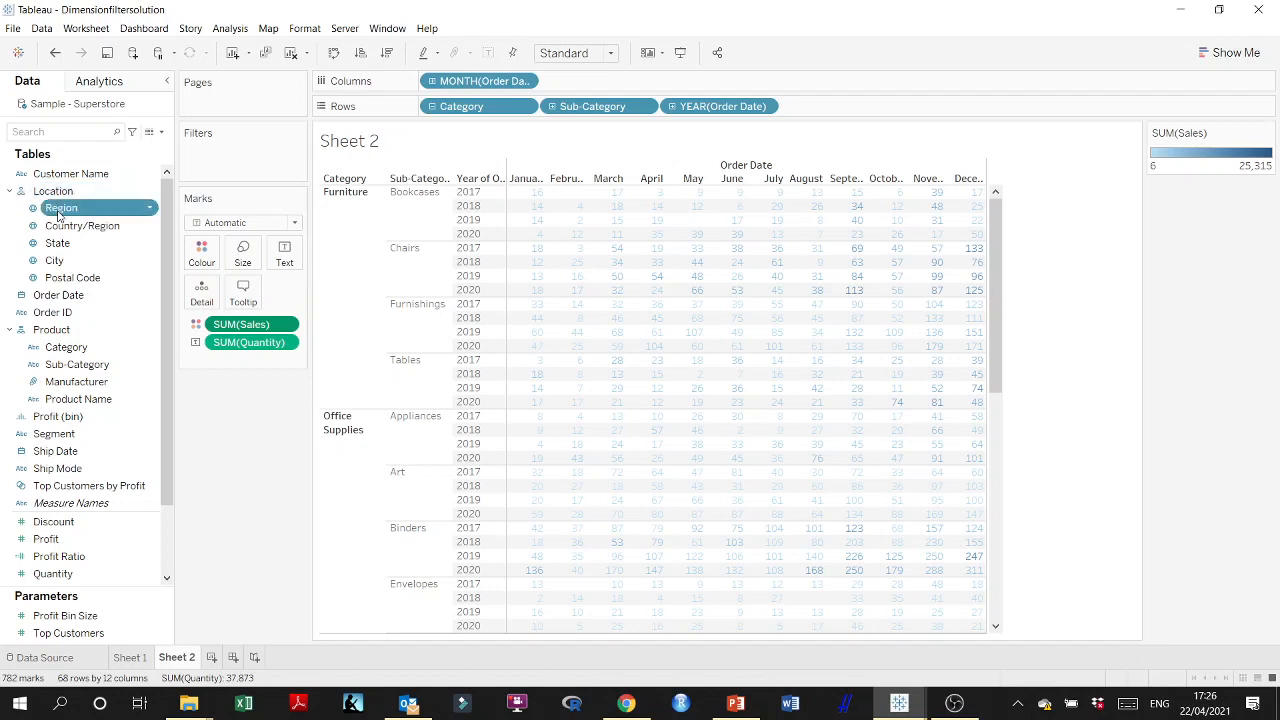
left_click(149, 208)
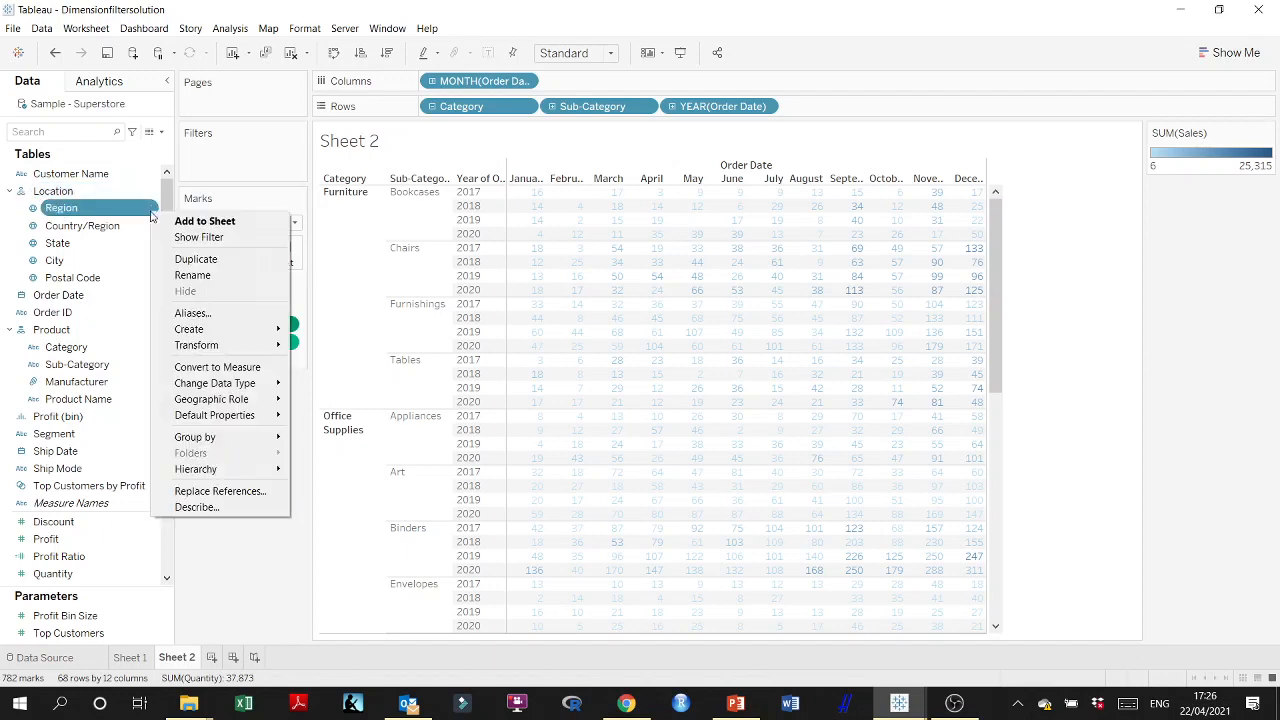
key("Escape")
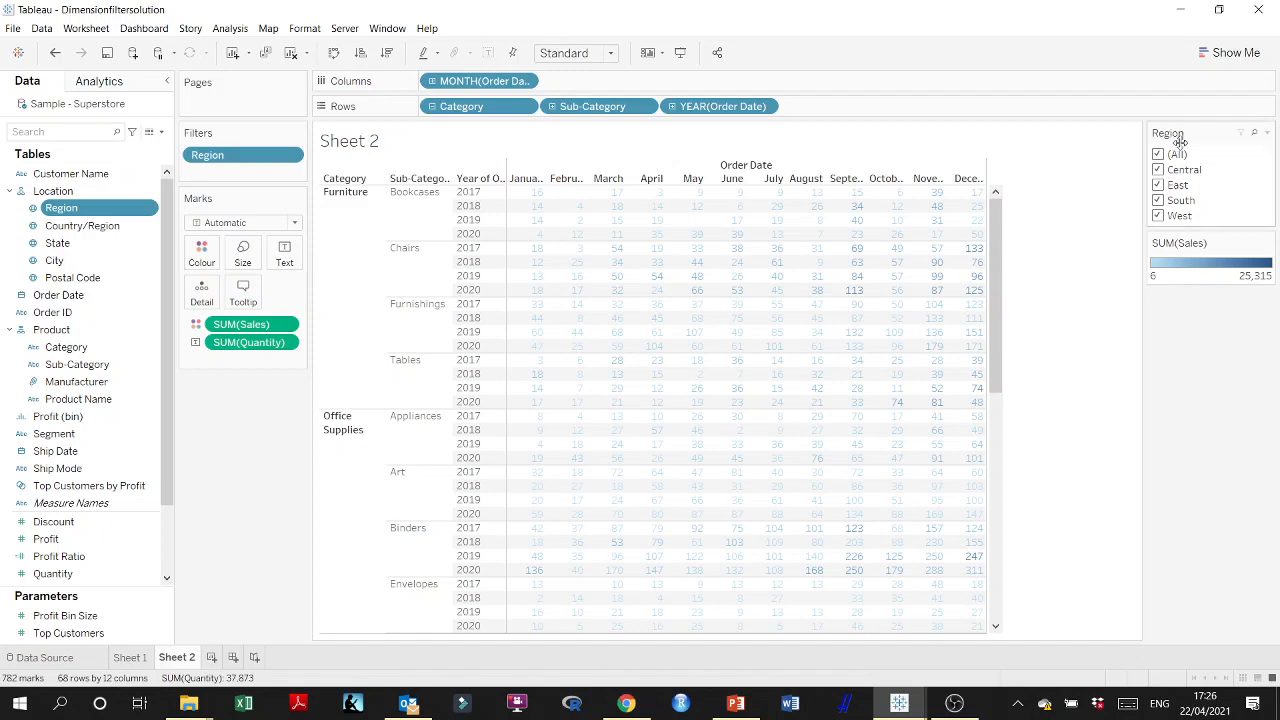
left_click(1159, 157)
left_click(1159, 201)
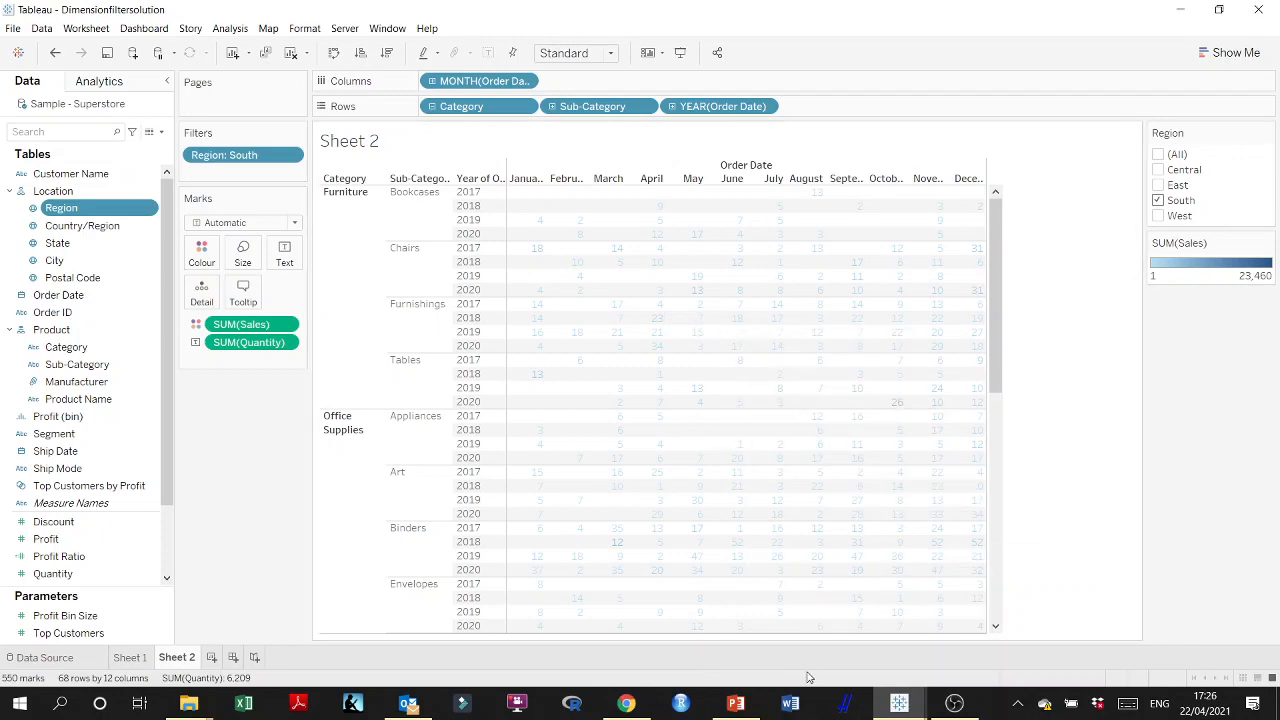
- Check the region used in the PowerPoint example and switch Tableau's Region filter from South to Central only
left_click(735, 714)
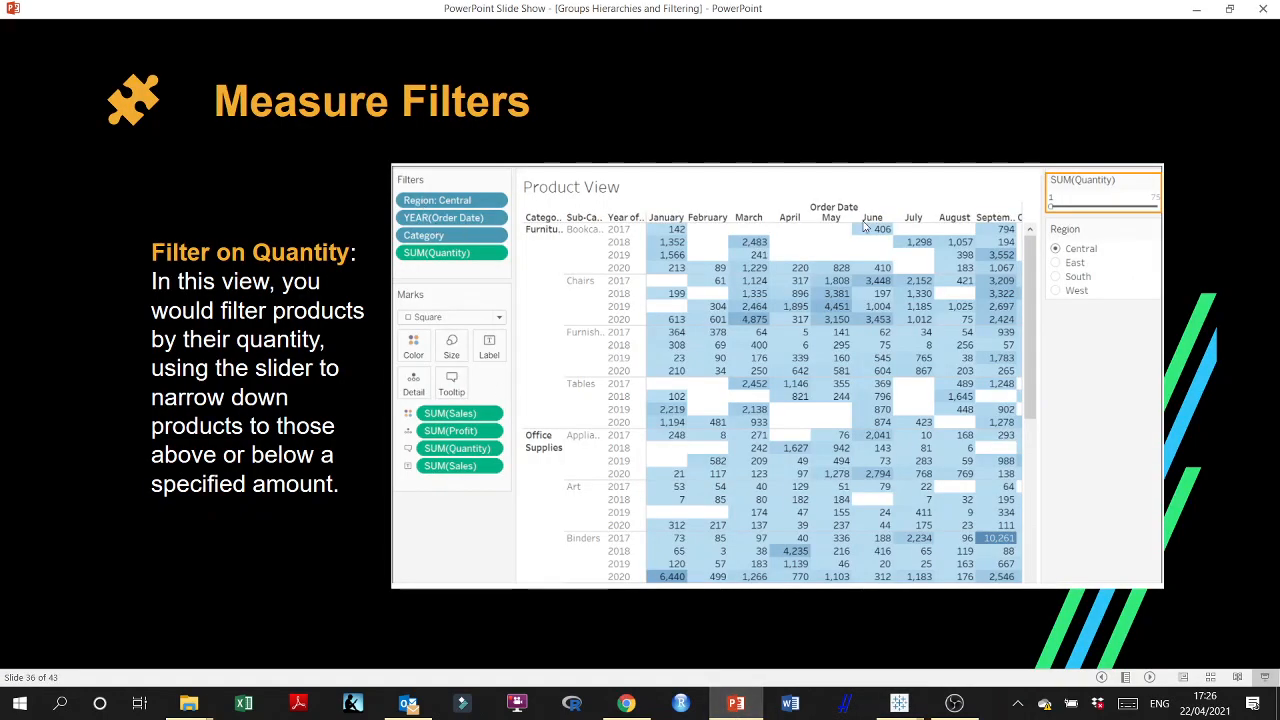
left_click(1196, 8)
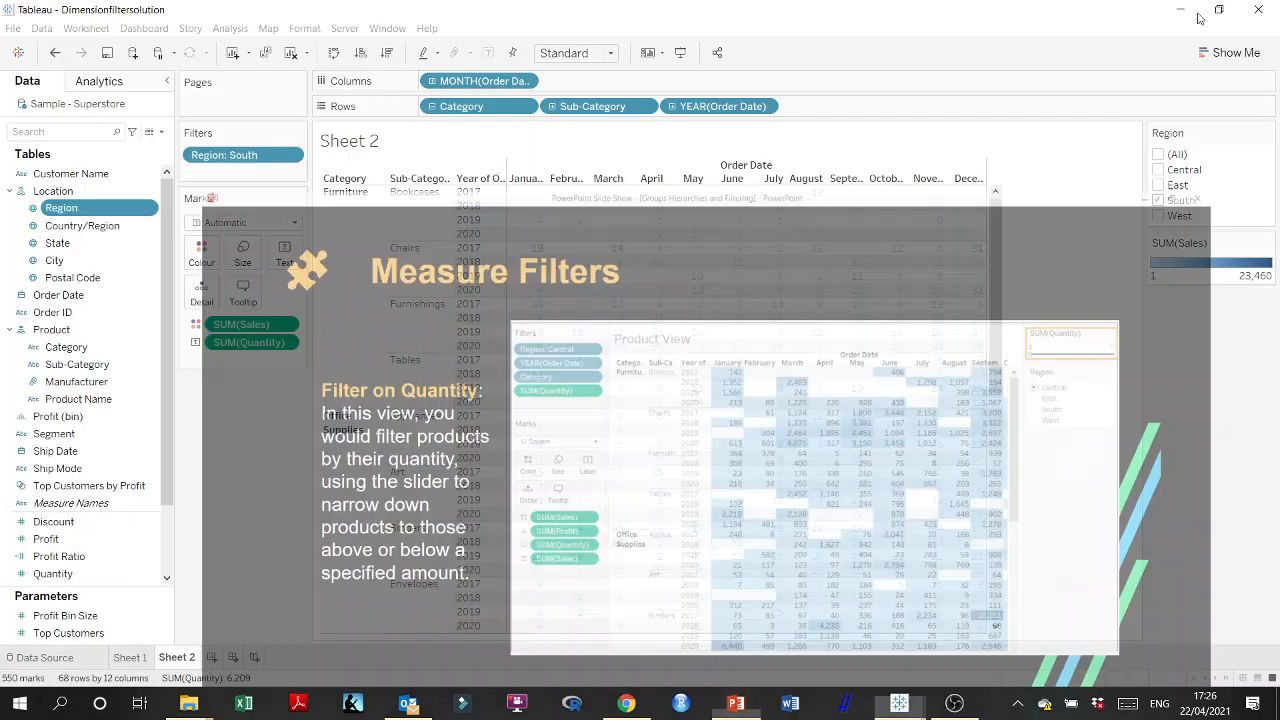
left_click(1158, 170)
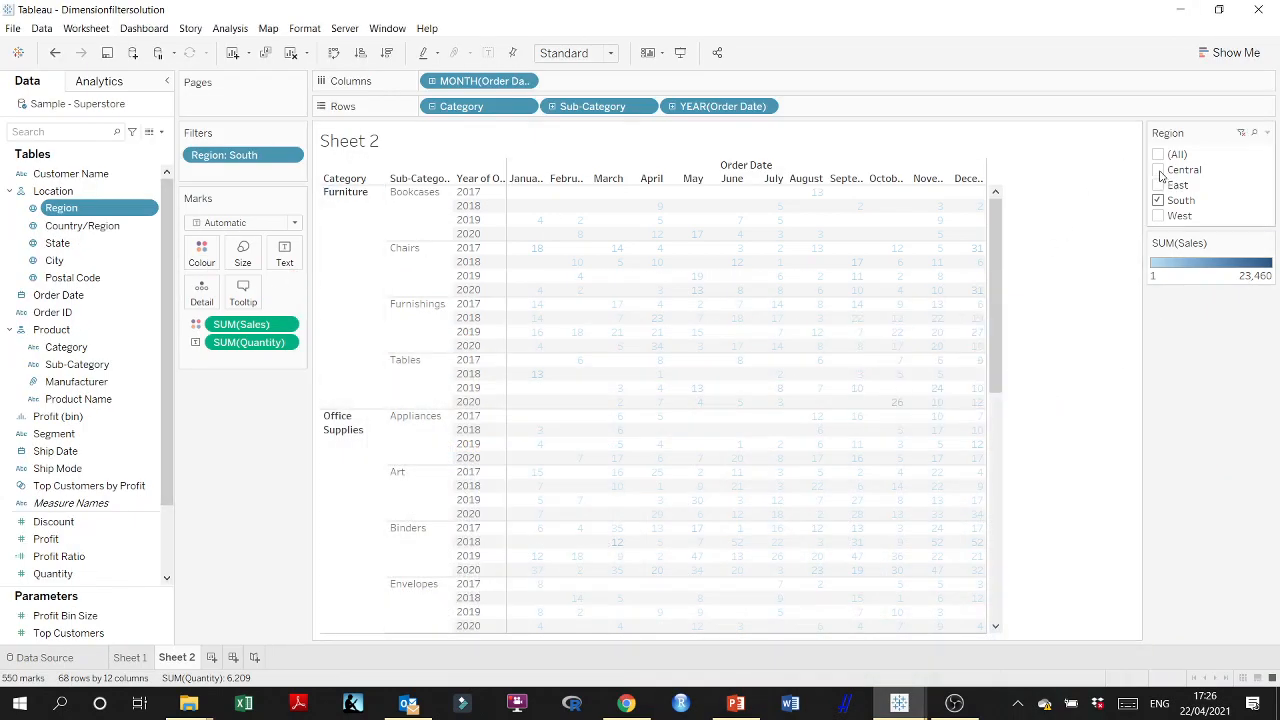
left_click(1158, 201)
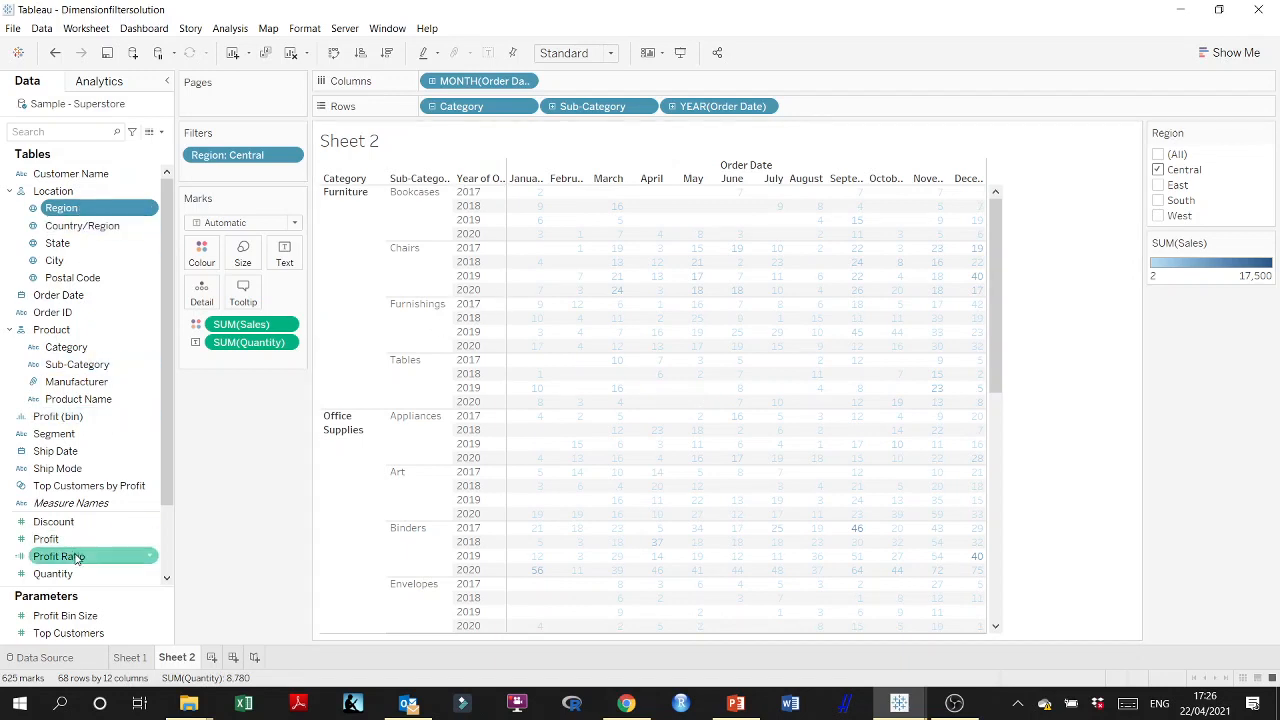
- Show a filter on the sum of Quantity and compare the sheet's filters with the PowerPoint example
left_click(153, 578)
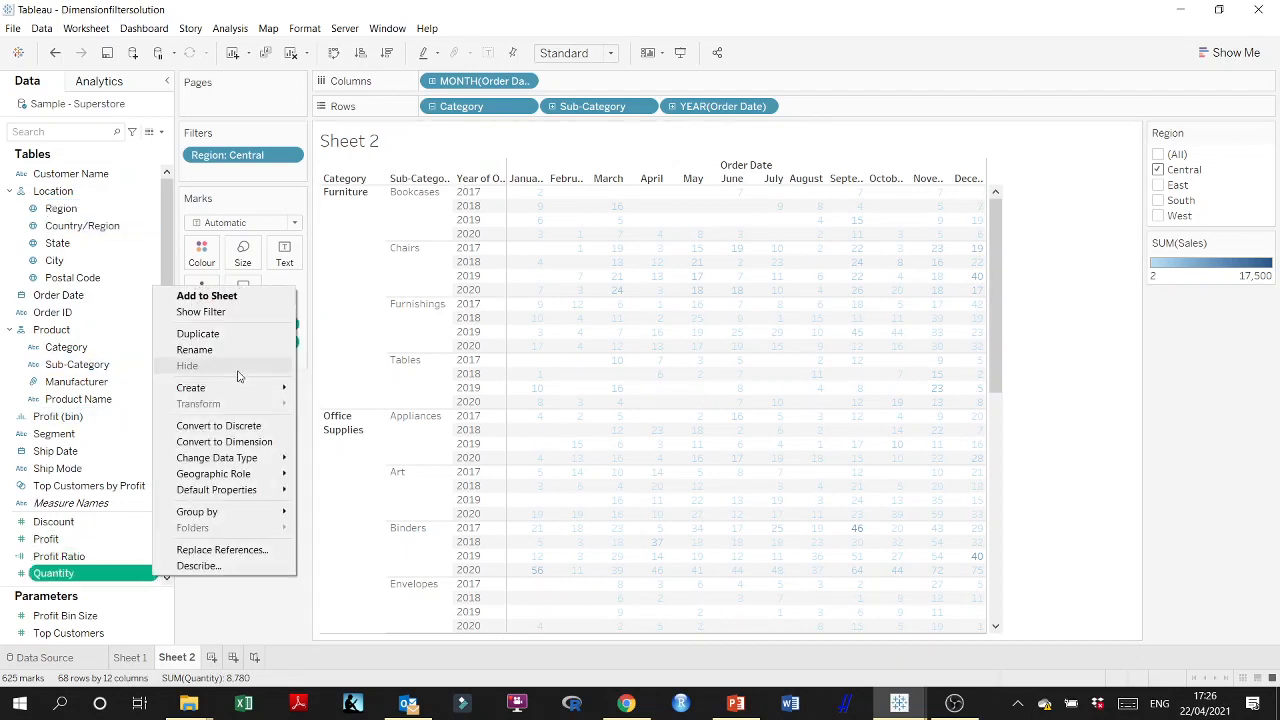
left_click(351, 283)
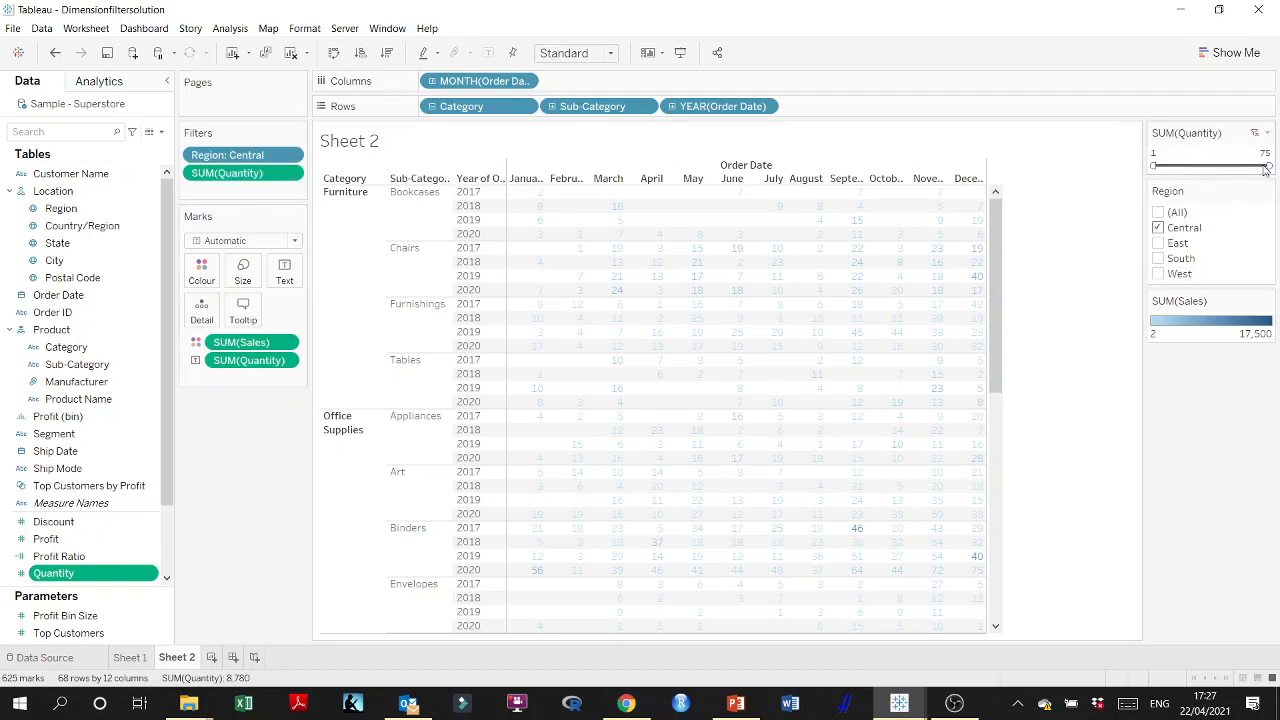
left_click(736, 703)
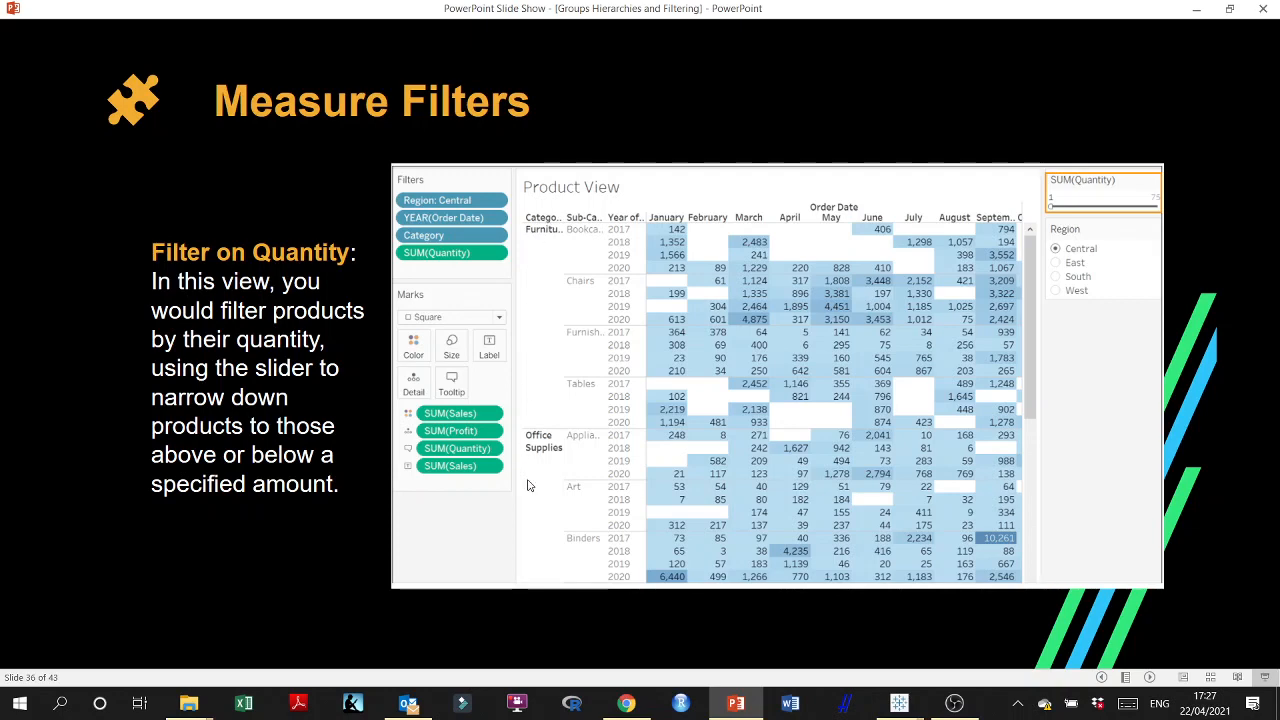
left_click(734, 700)
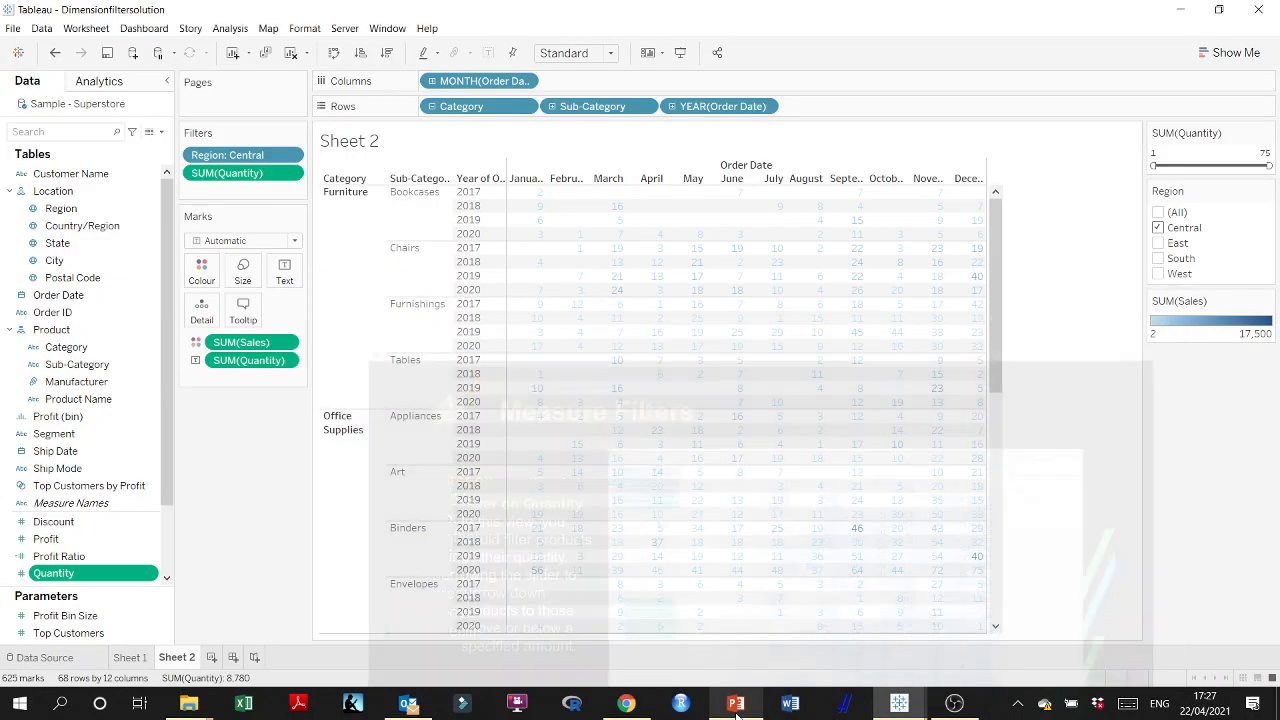
- Show a Category filter for the table and keep only Furniture
right_click(150, 347)
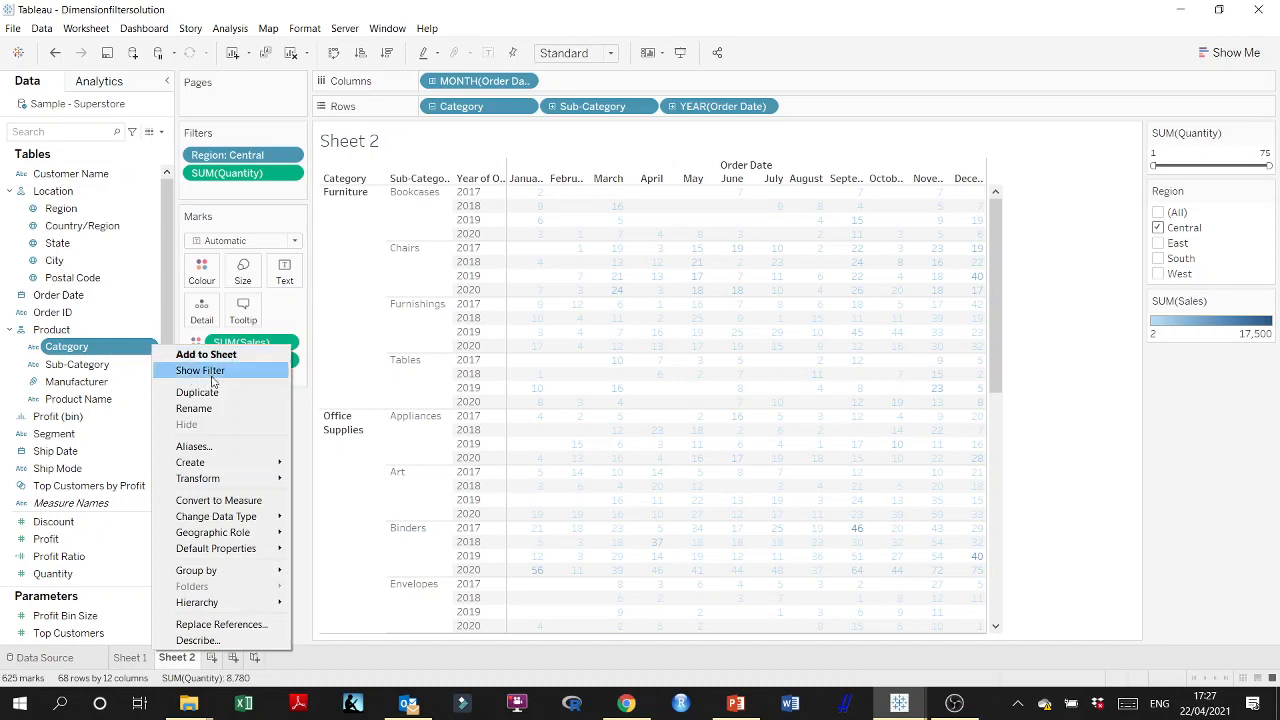
left_click(201, 370)
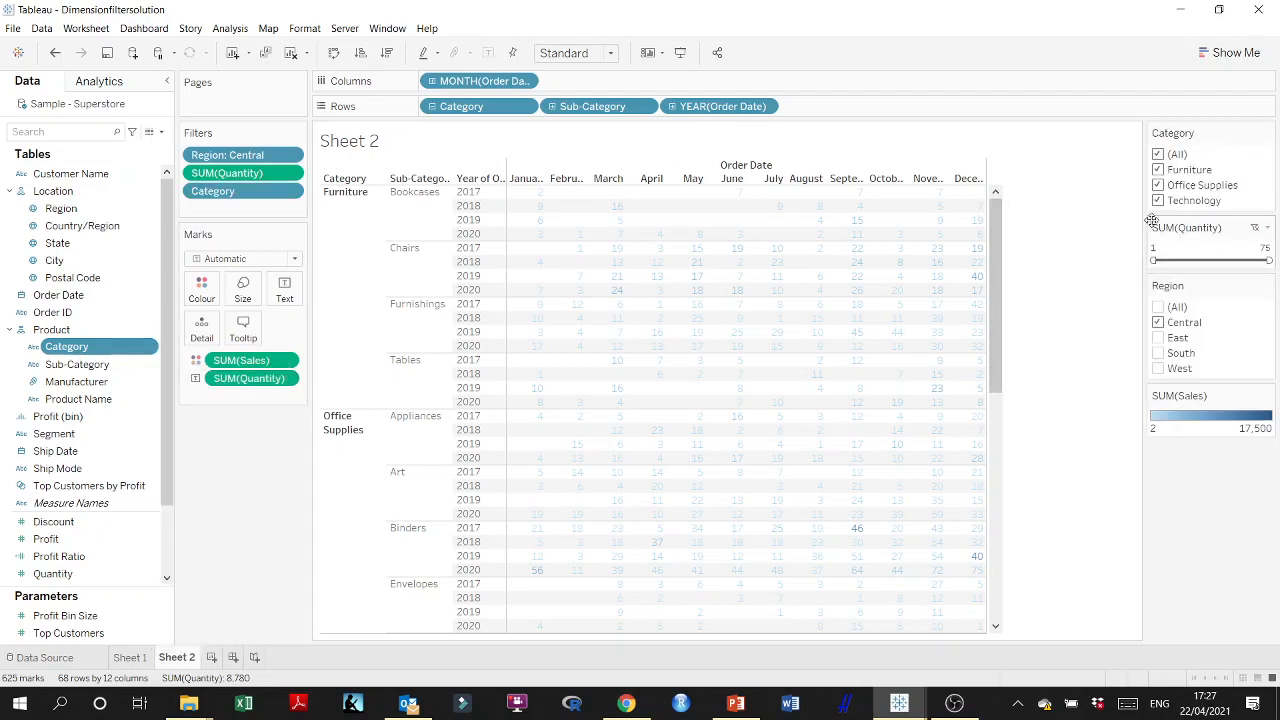
left_click(1158, 170)
left_click(1158, 185)
left_click(1158, 200)
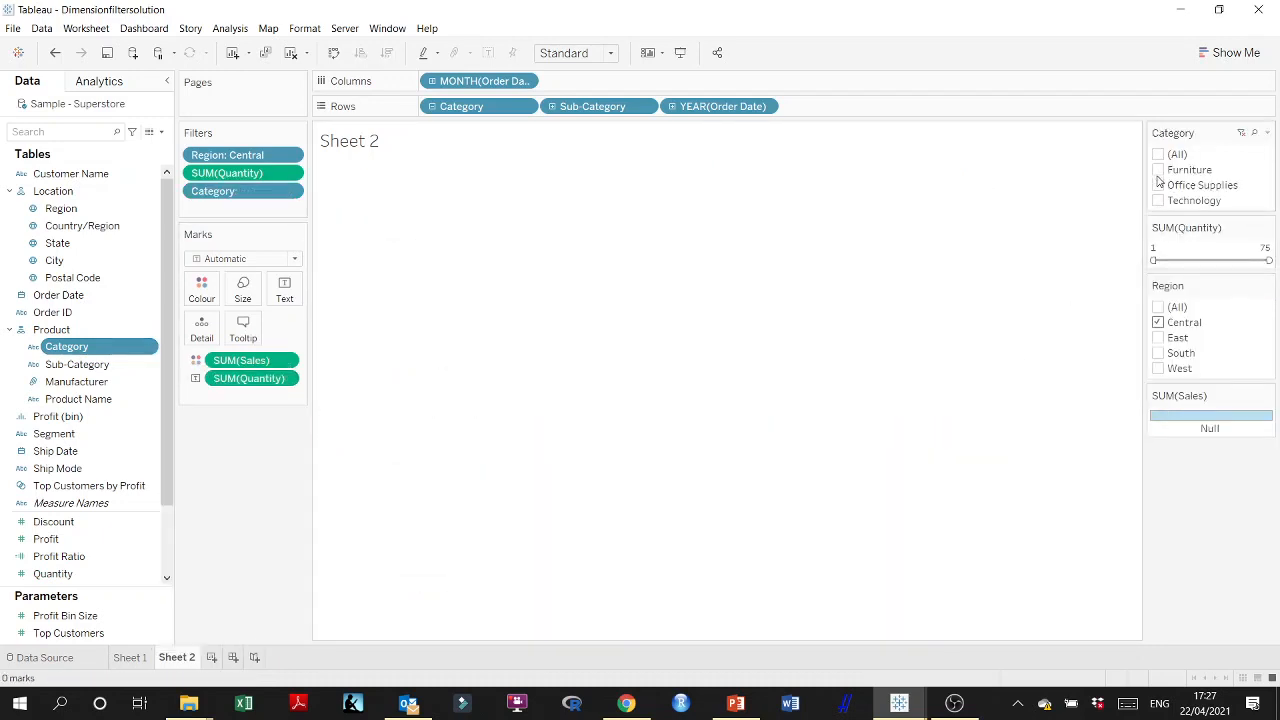
left_click(1158, 170)
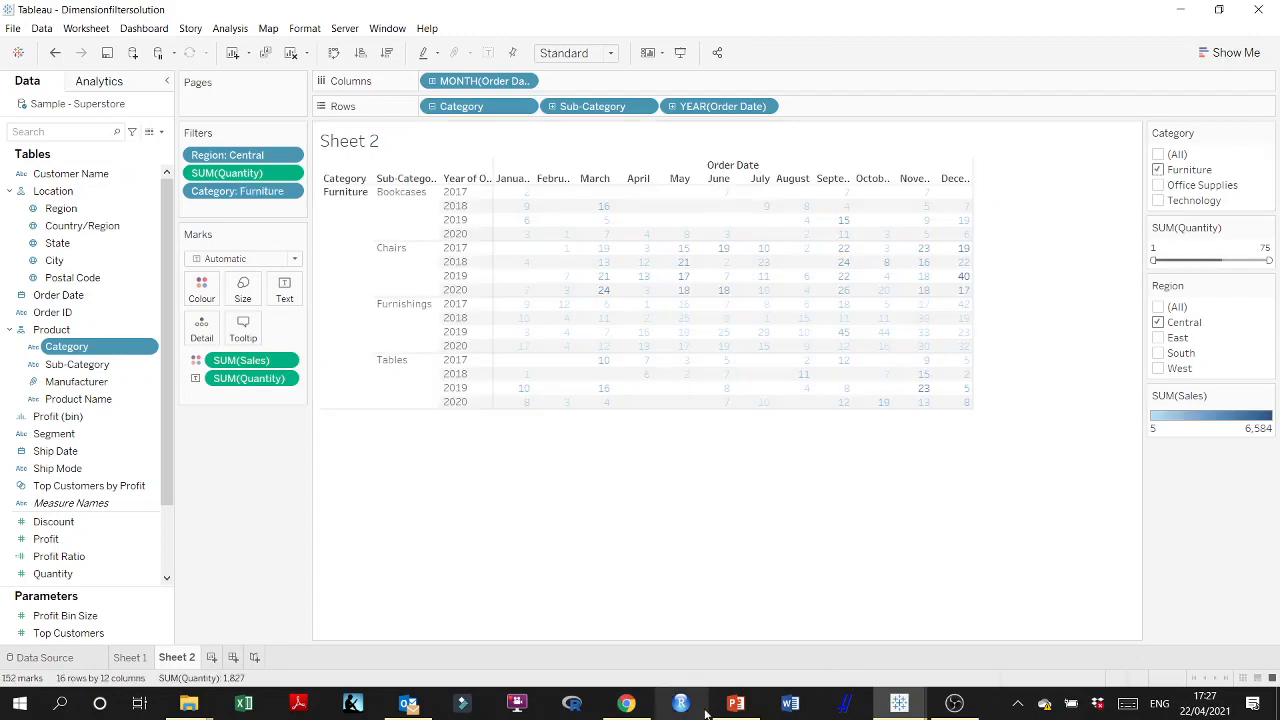
- Check the PowerPoint example for the remaining filter and show a year filter on Order Date in Tableau
left_click(736, 704)
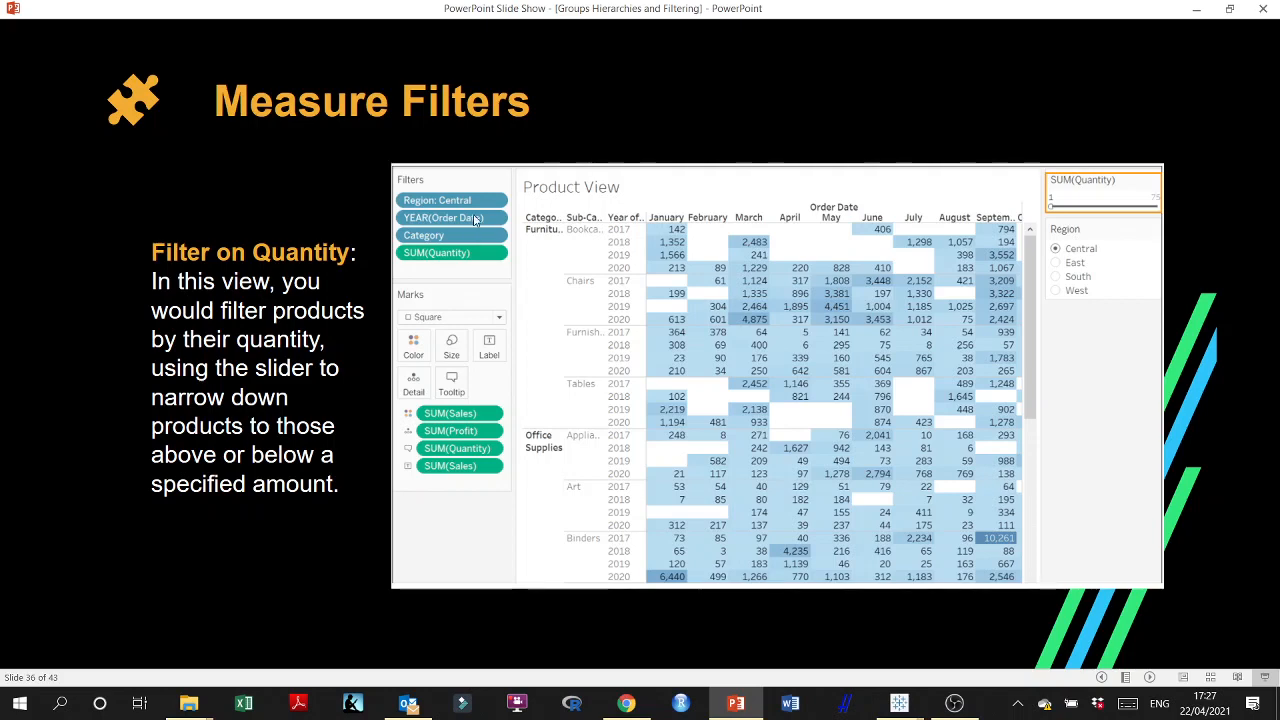
key("alt+Tab")
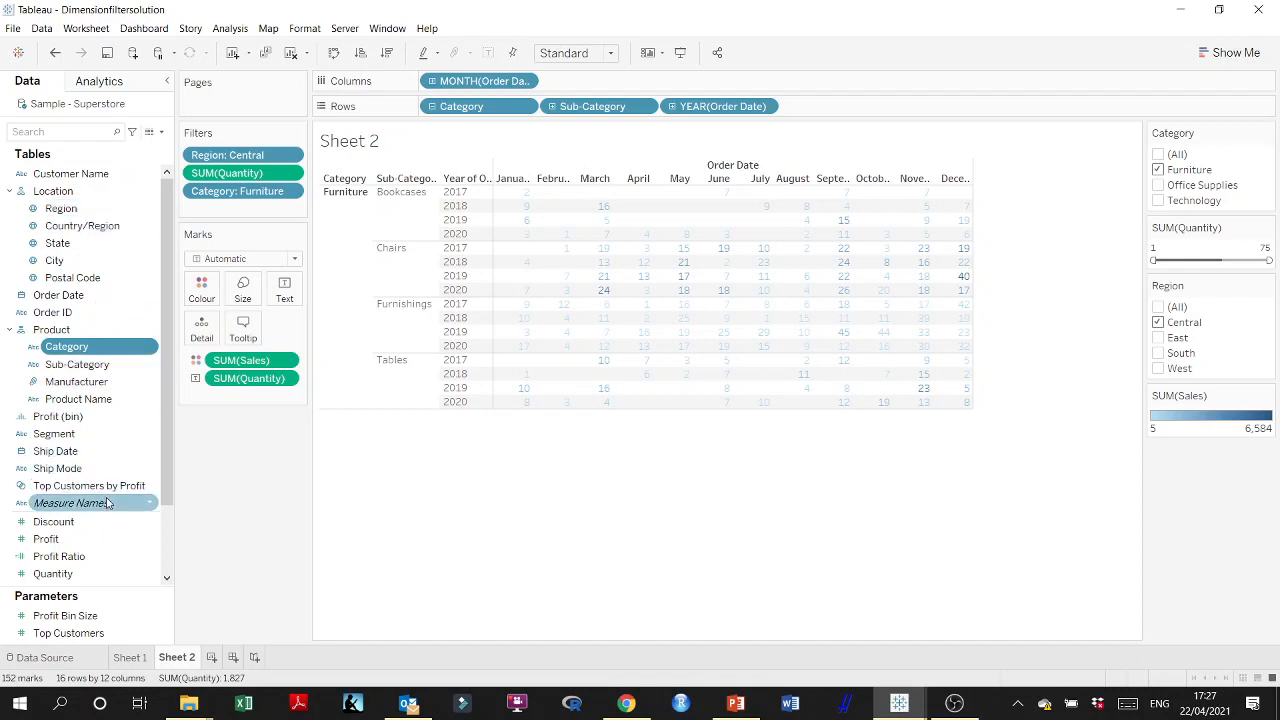
left_click(70, 297)
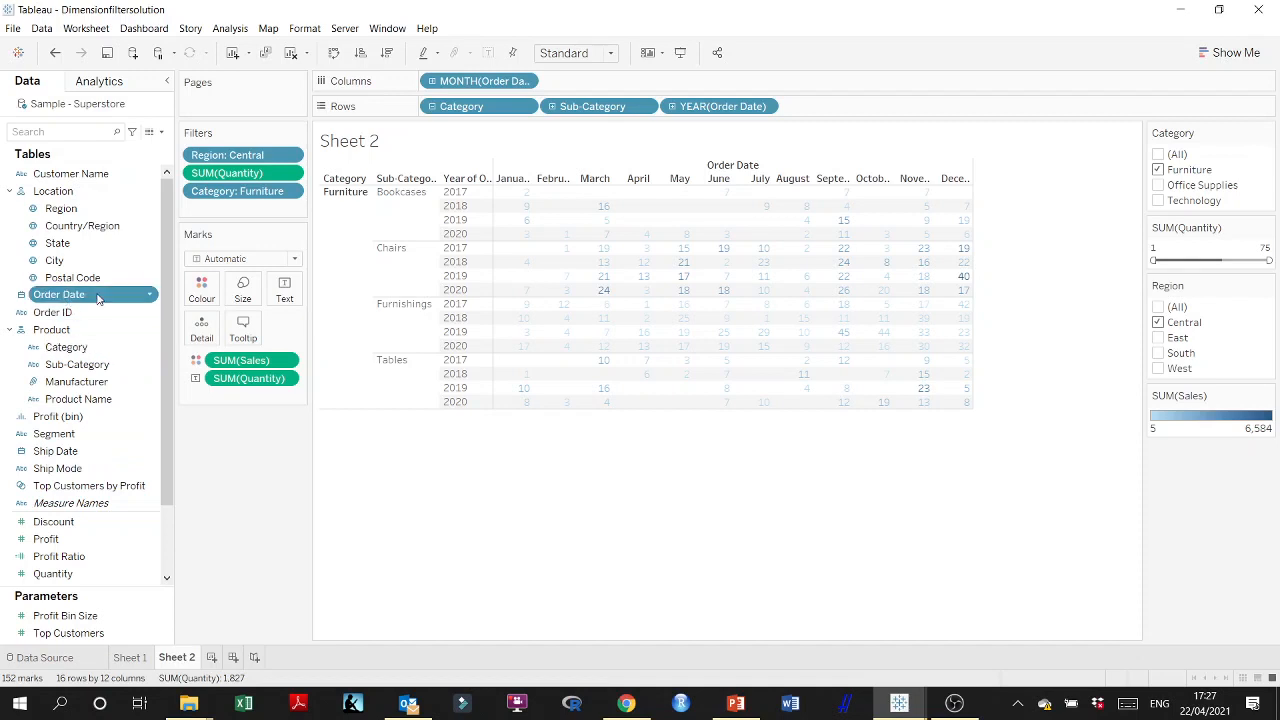
left_click(148, 298)
left_click(195, 317)
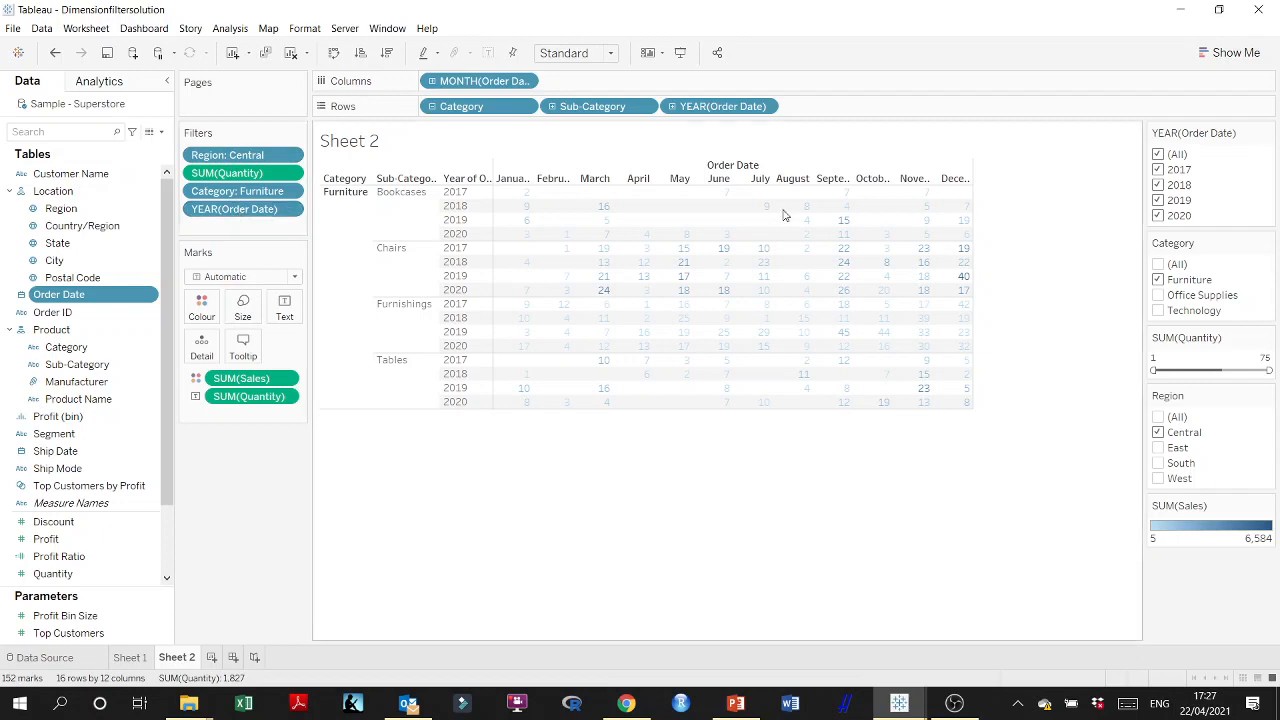
- Limit the Order Date year filter to 2017 and 2018
left_click(1159, 157)
left_click(1158, 170)
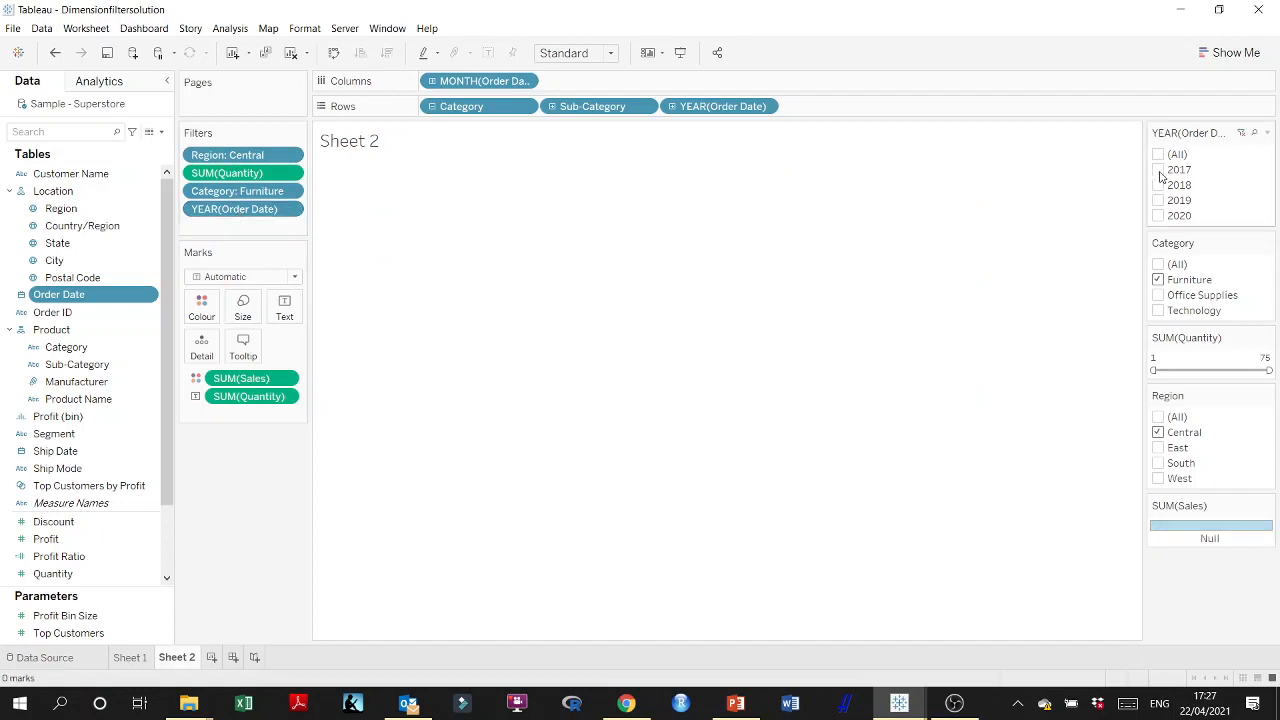
left_click(1158, 185)
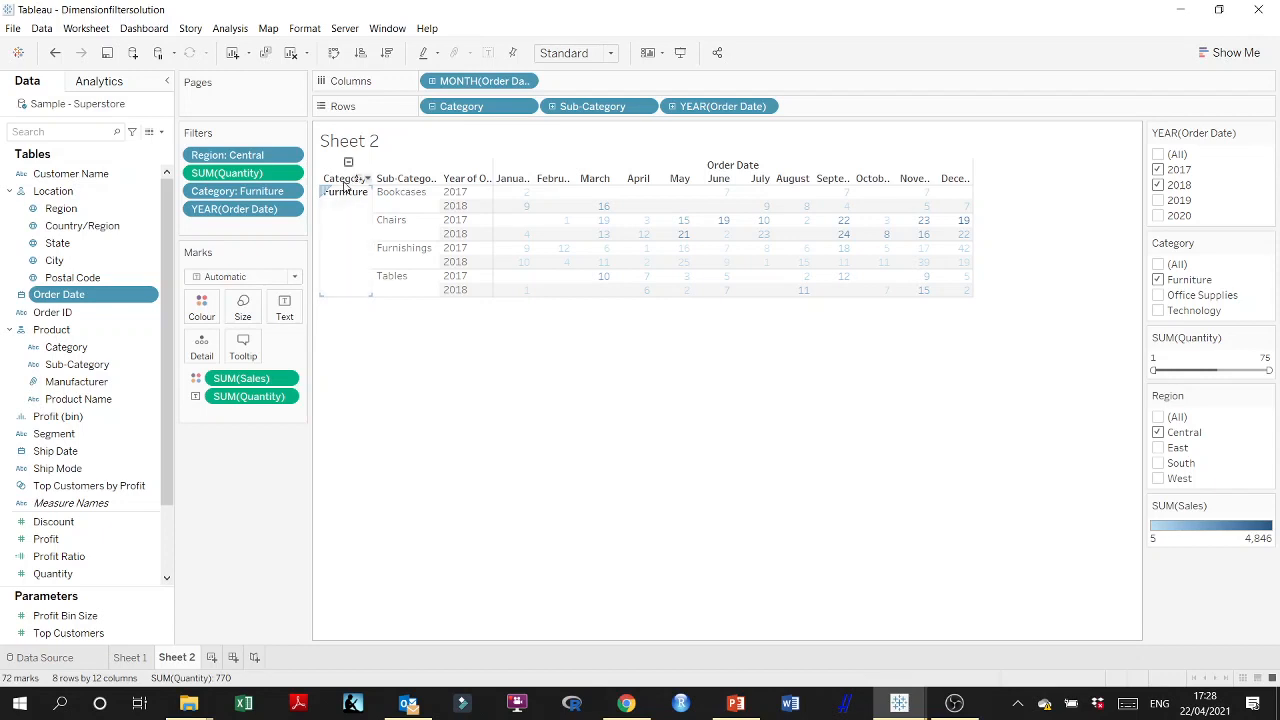
- Try Office Supplies in the Category filter, then exclude it again and include Technology alongside Furniture
left_click(1158, 295)
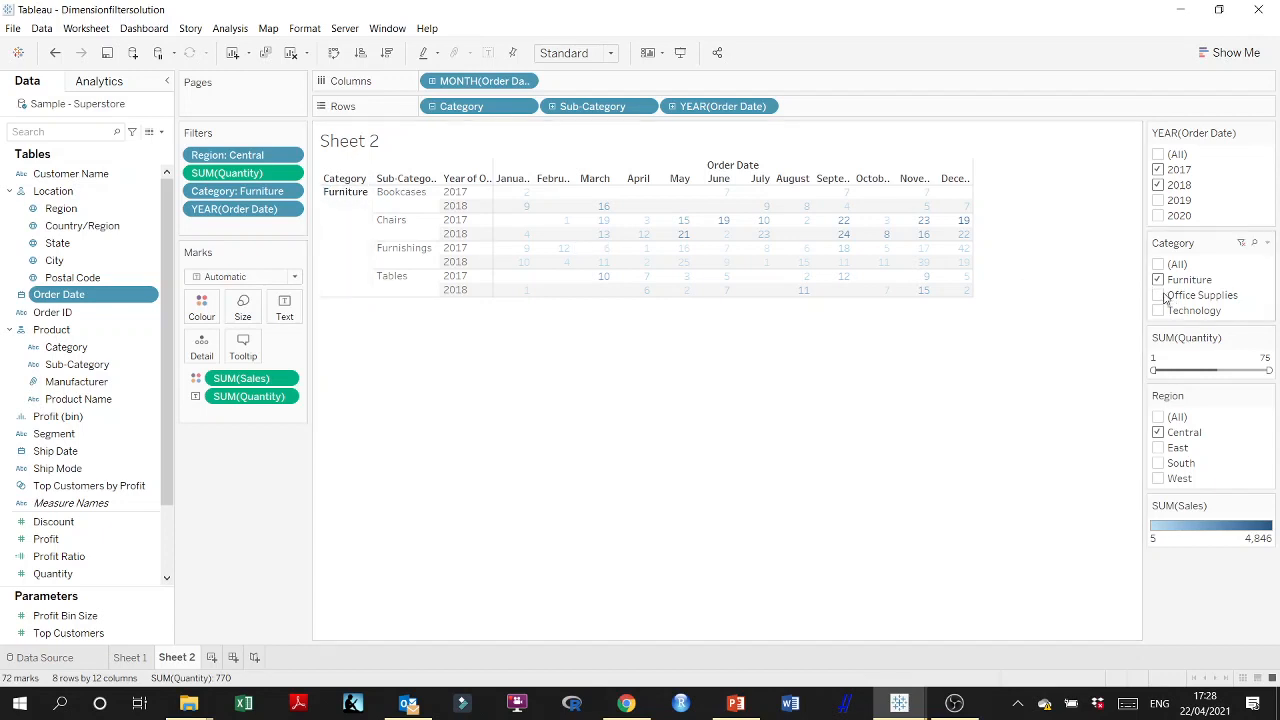
left_click(1158, 310)
left_click(1158, 295)
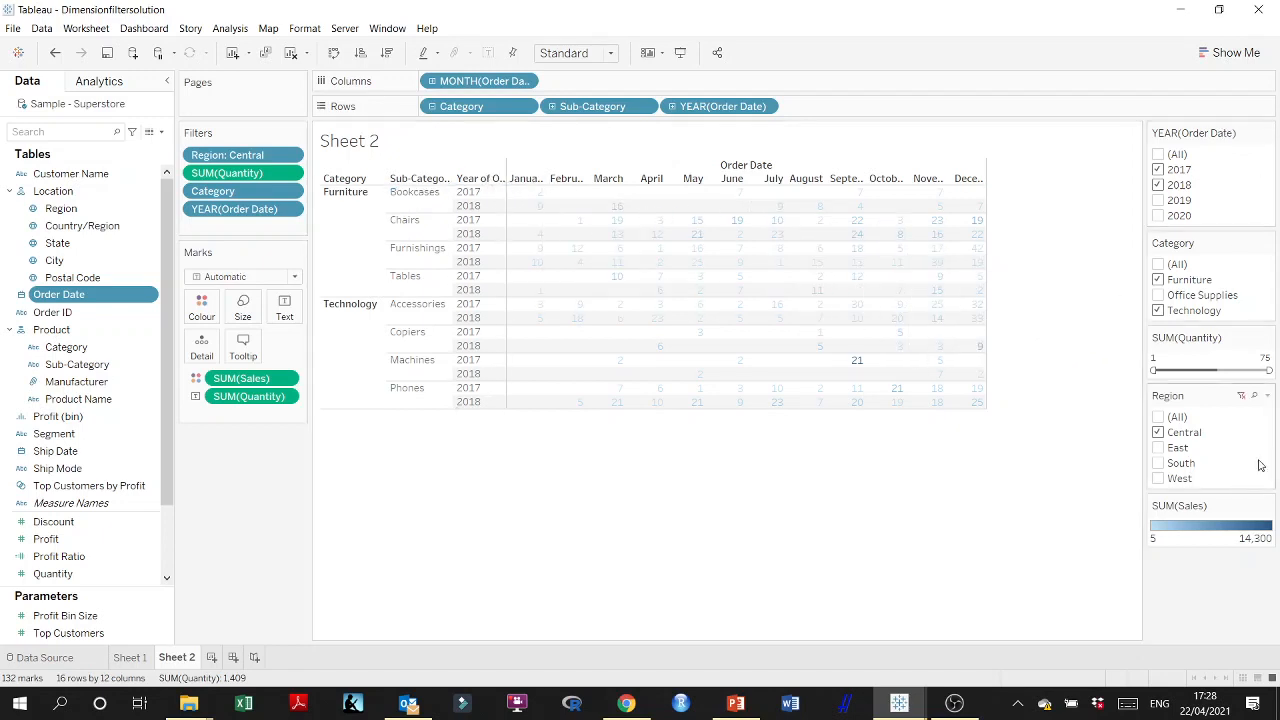
- Limit the SUM(Quantity) range filter to values from 1 to 71
mouse_move(1155, 370)
left_mouse_down()
mouse_move(1242, 380)
mouse_move(1151, 374)
left_mouse_up()
mouse_move(1266, 370)
left_mouse_down()
mouse_move(1207, 372)
mouse_move(1263, 372)
left_mouse_up()
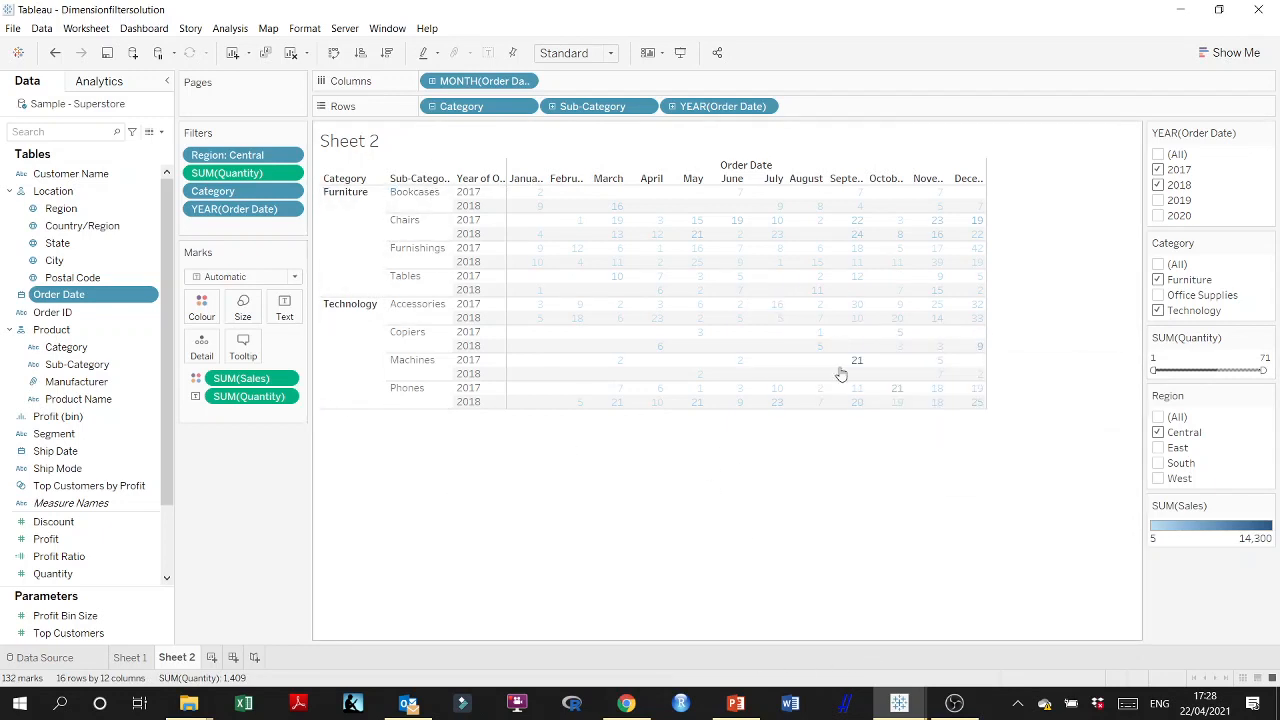
mouse_move(856, 362)
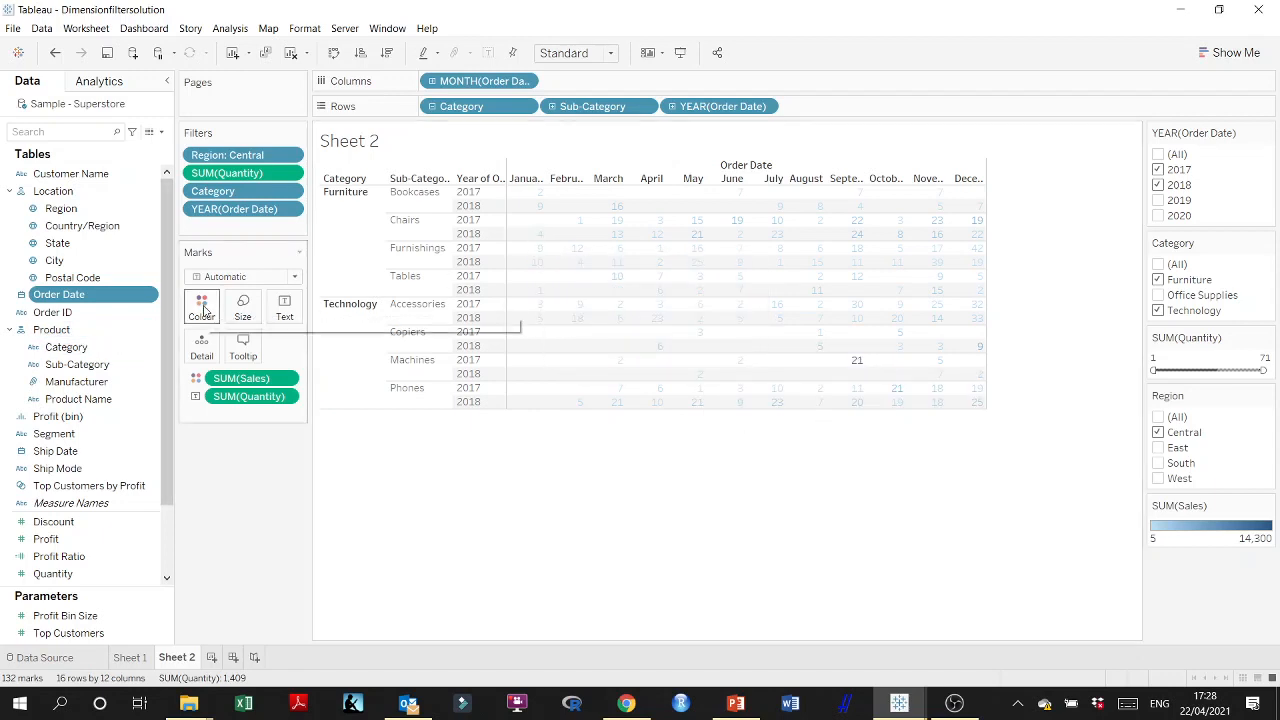
- Try a copy of SUM(Sales) on size and detail, then use it as the table's text in place of SUM(Quantity)
left_click_drag(247, 380, 250, 312)
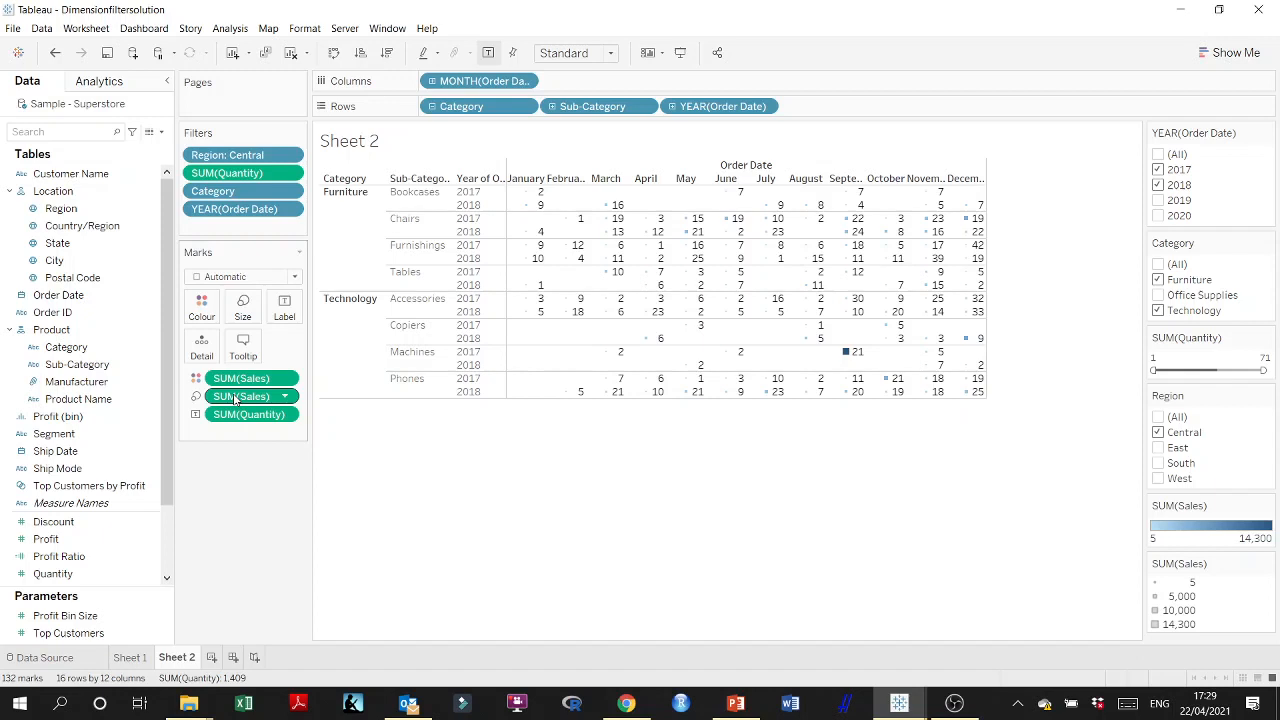
left_click_drag(238, 398, 202, 345)
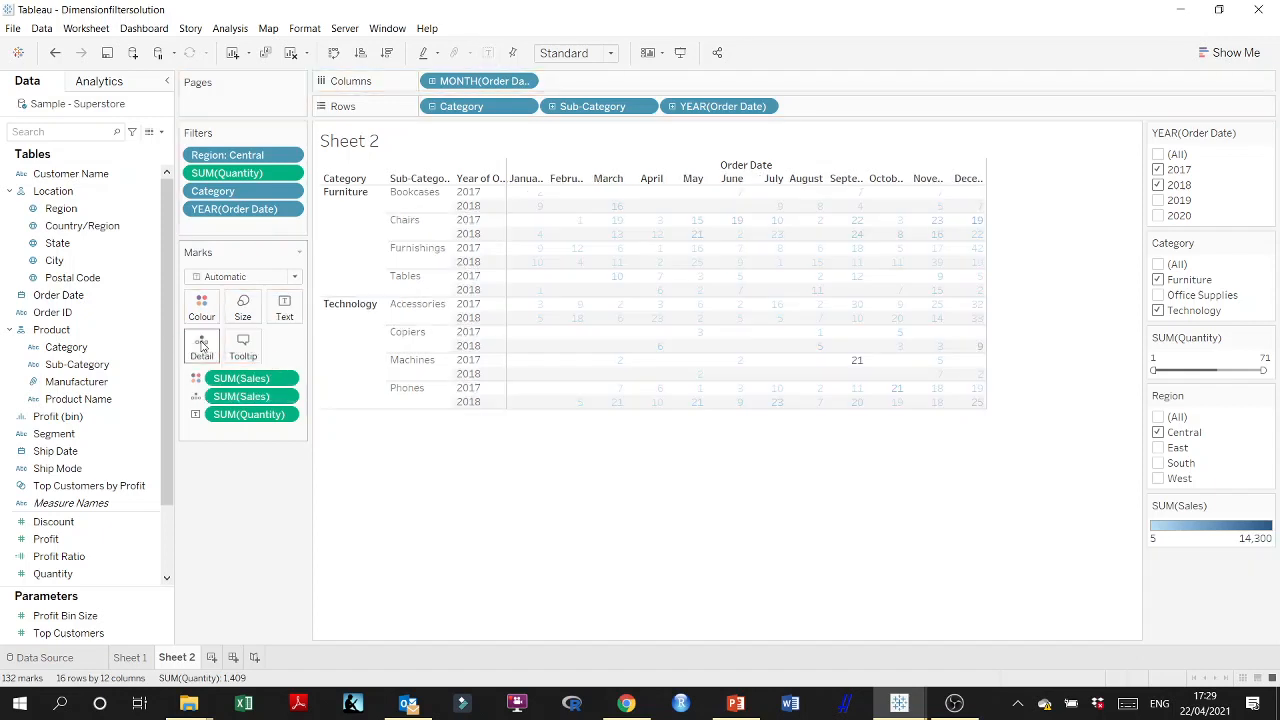
left_click_drag(232, 397, 284, 318)
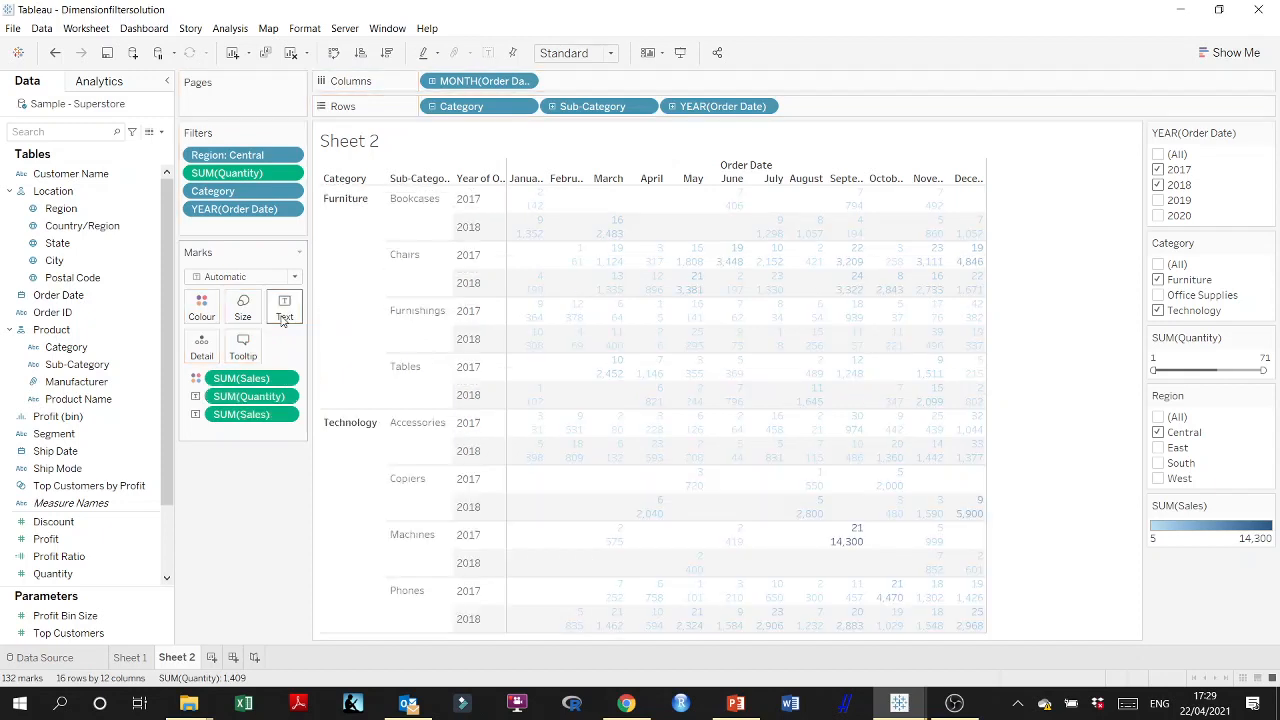
left_click_drag(248, 396, 240, 540)
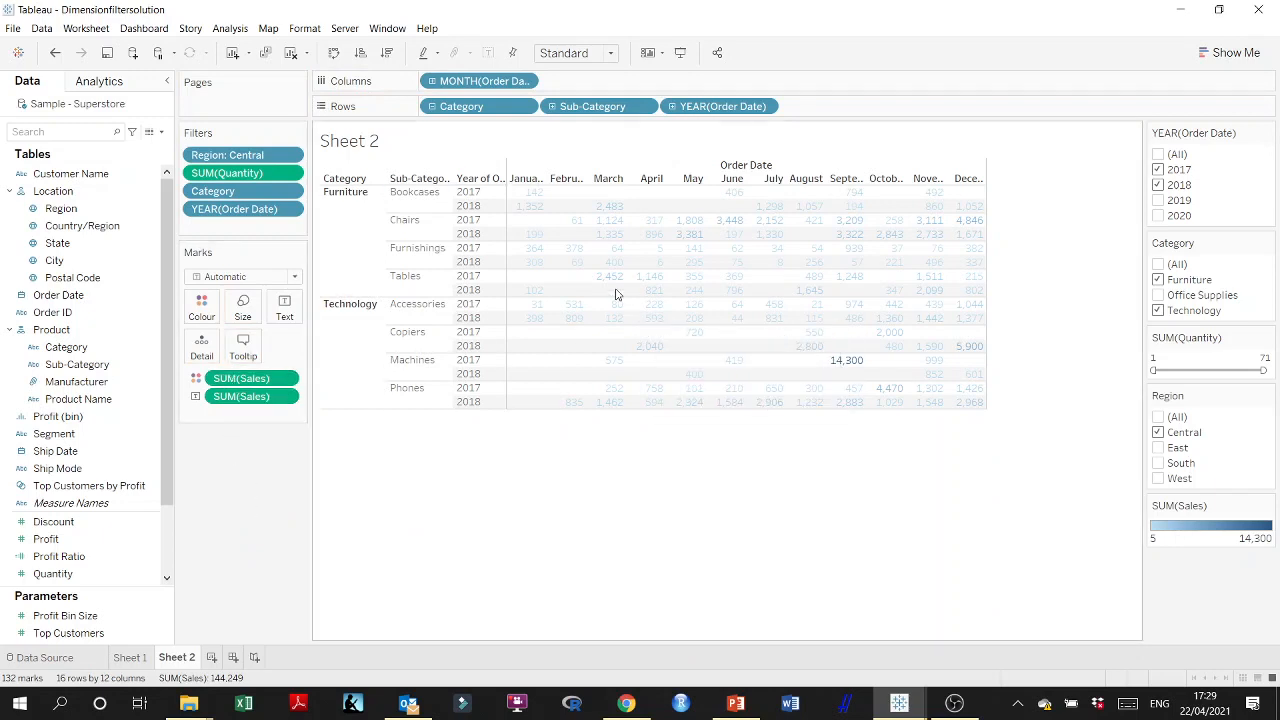
- Change the Sales colour scale to stepped colour with 2 steps, keeping the Automatic palette
left_click(203, 308)
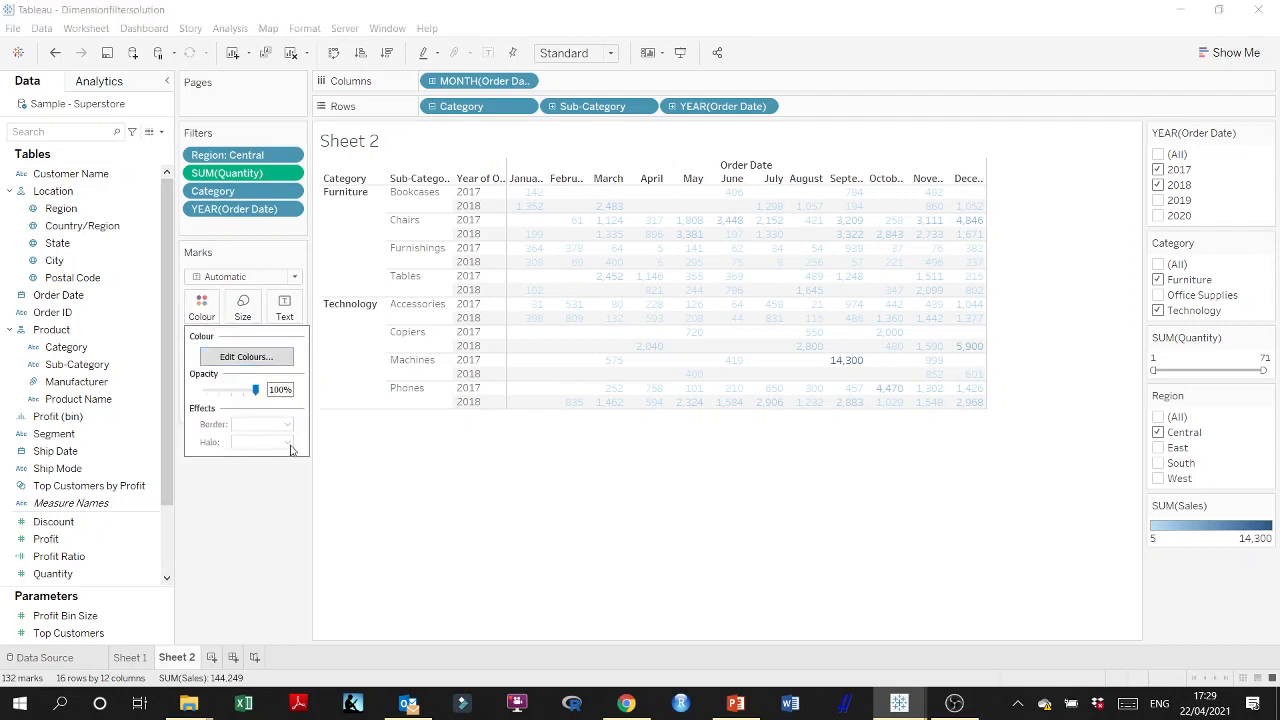
left_click(268, 362)
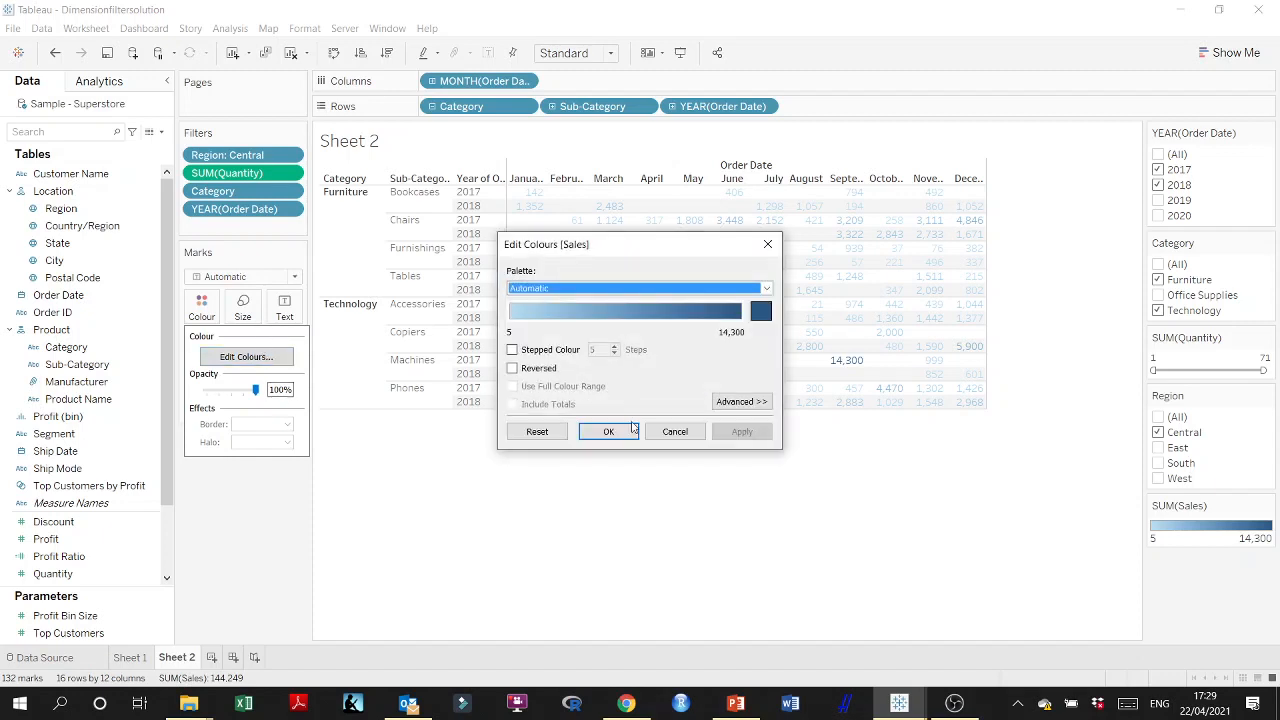
left_click(515, 351)
left_click(614, 353)
left_click(614, 353)
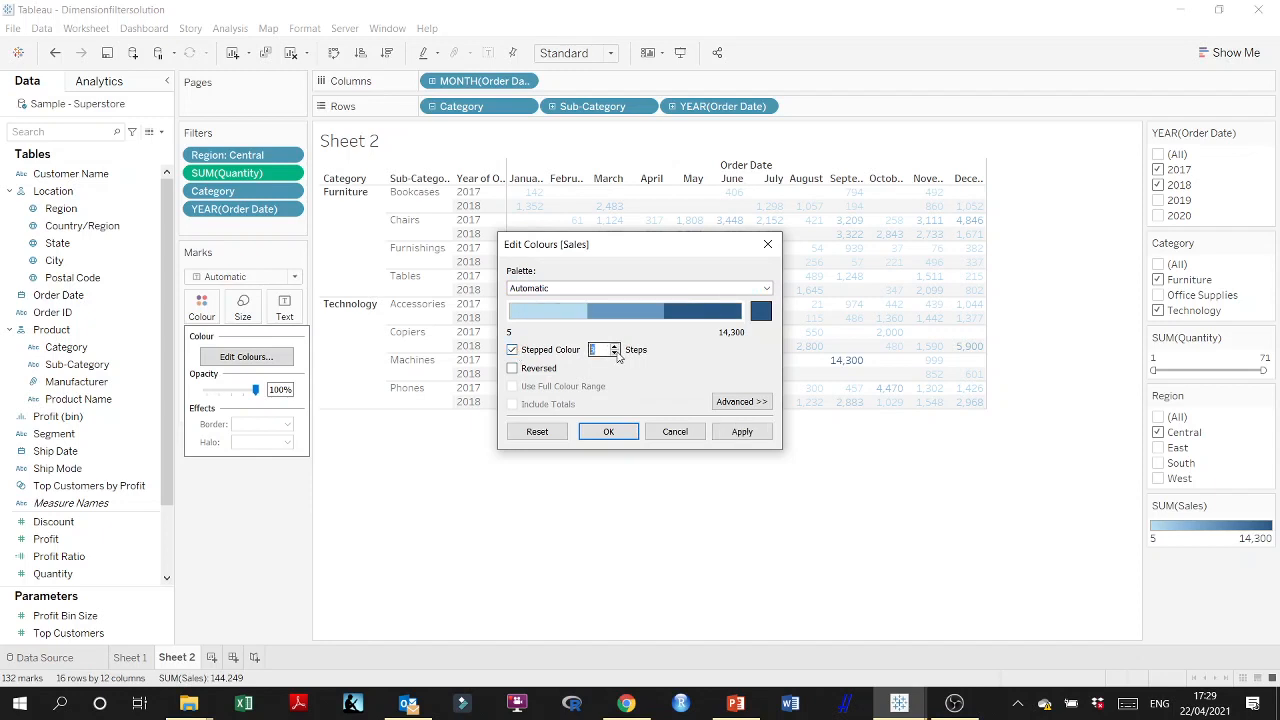
left_click(614, 353)
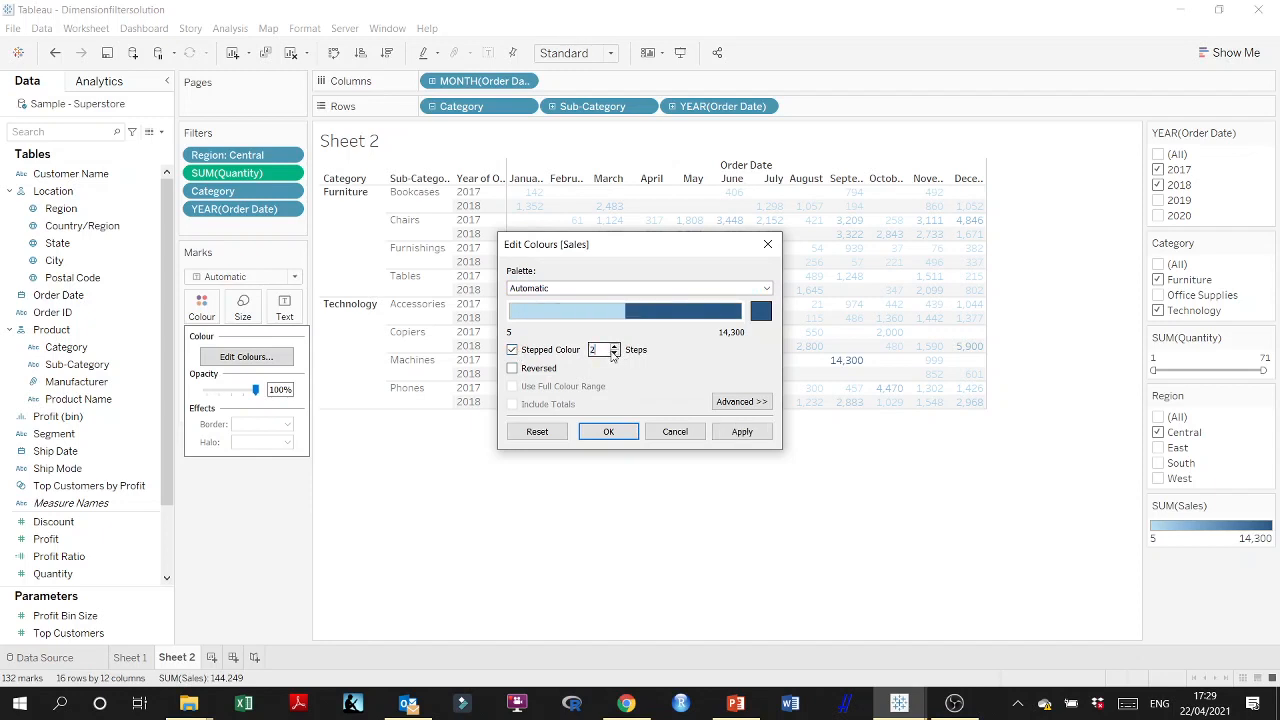
left_click(740, 402)
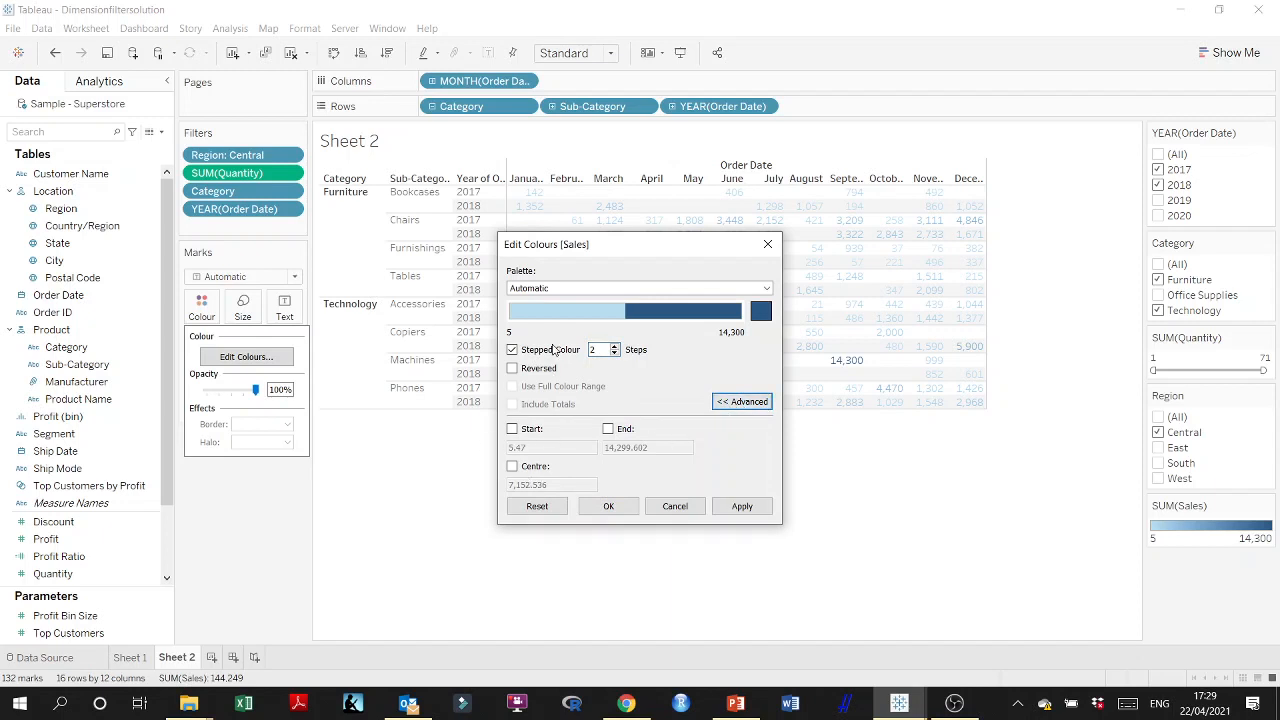
left_click(540, 288)
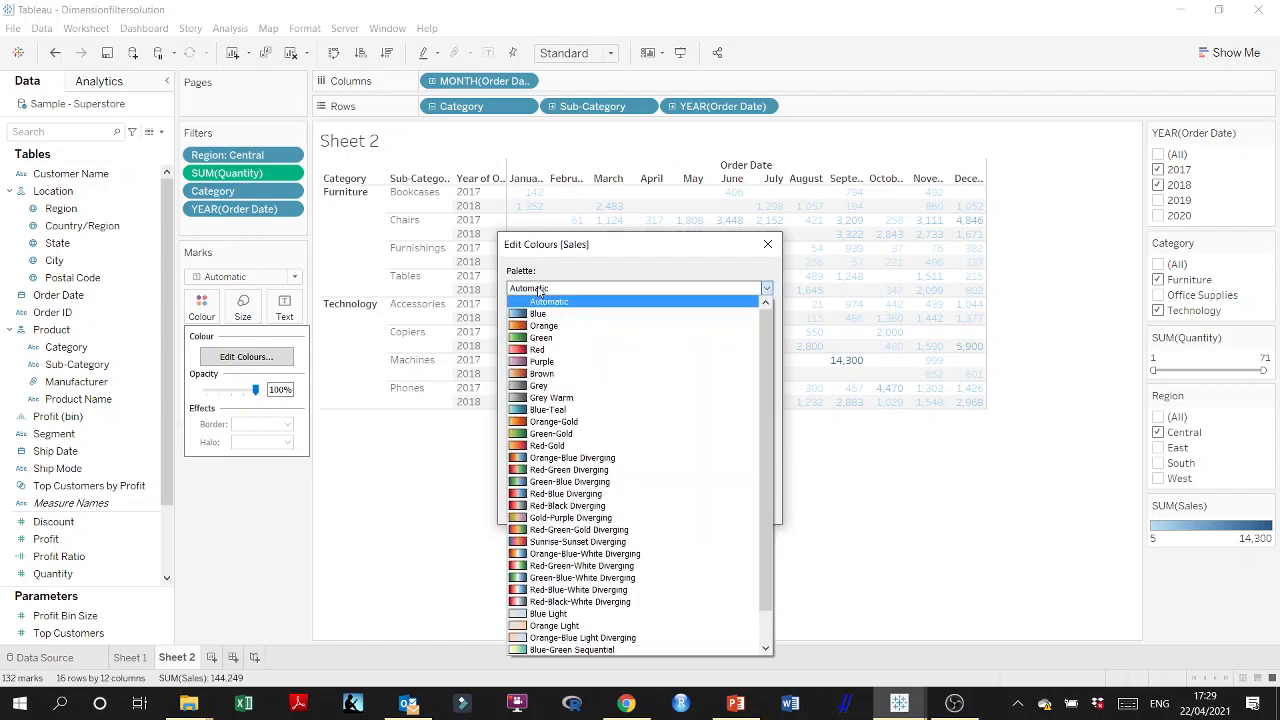
left_click(542, 300)
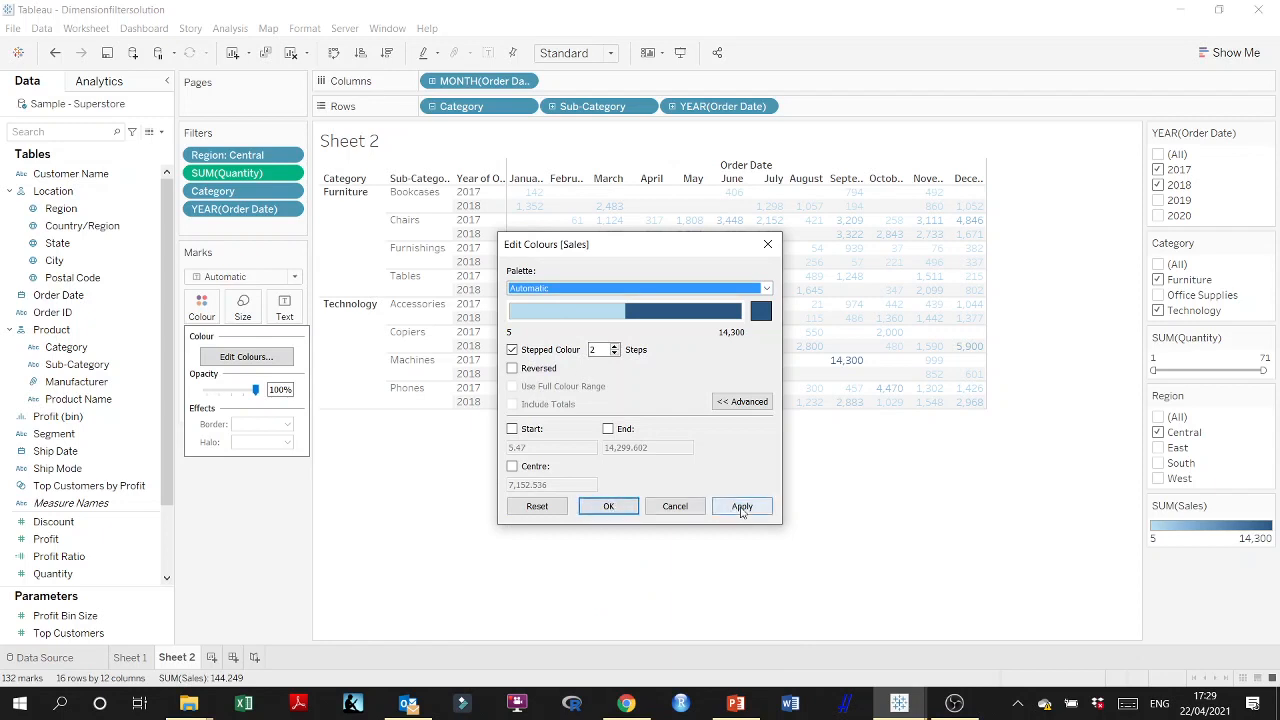
left_click(606, 506)
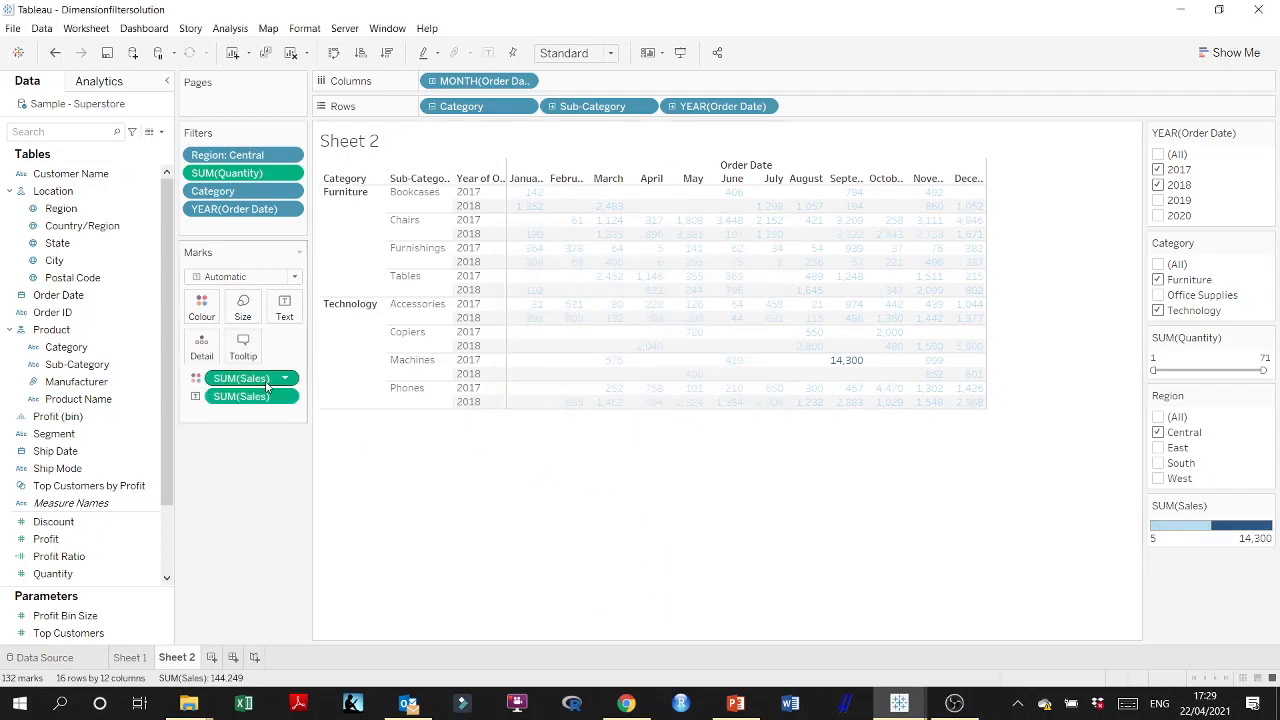
- Remove SUM(Sales) from colour and check the marks setup of the Measure Filters example in PowerPoint
left_click_drag(241, 396, 245, 550)
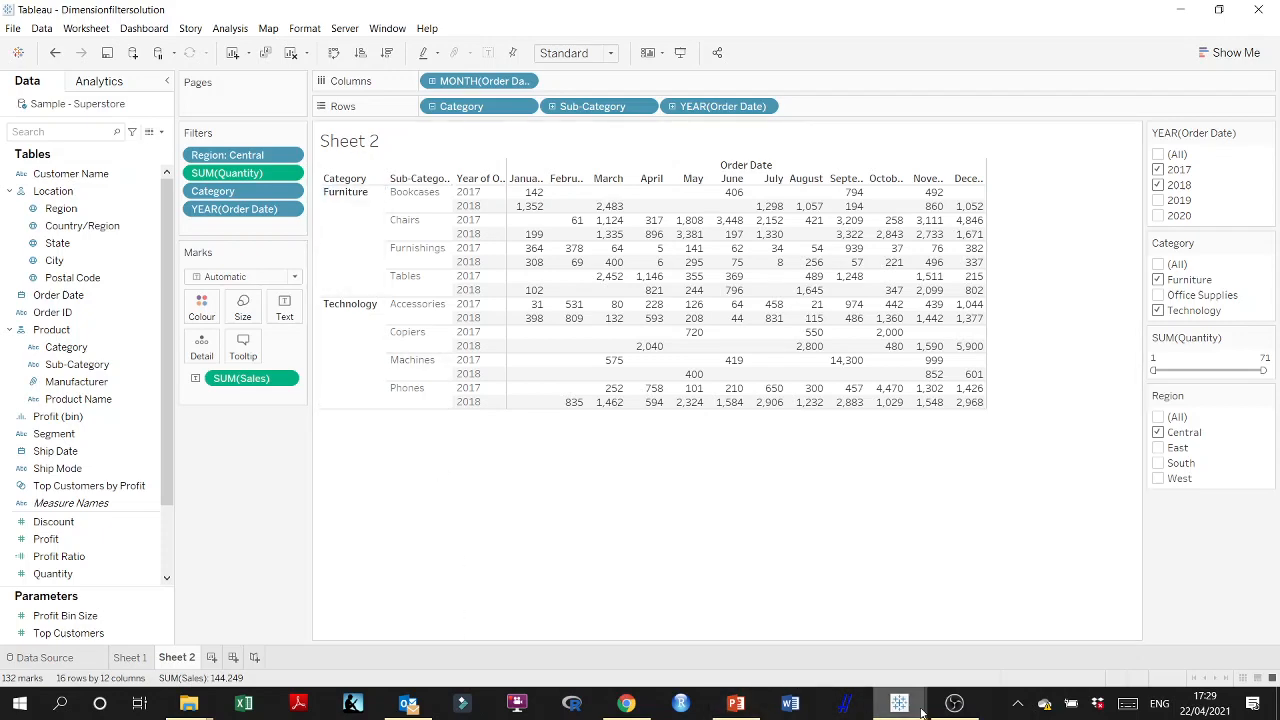
left_click(736, 703)
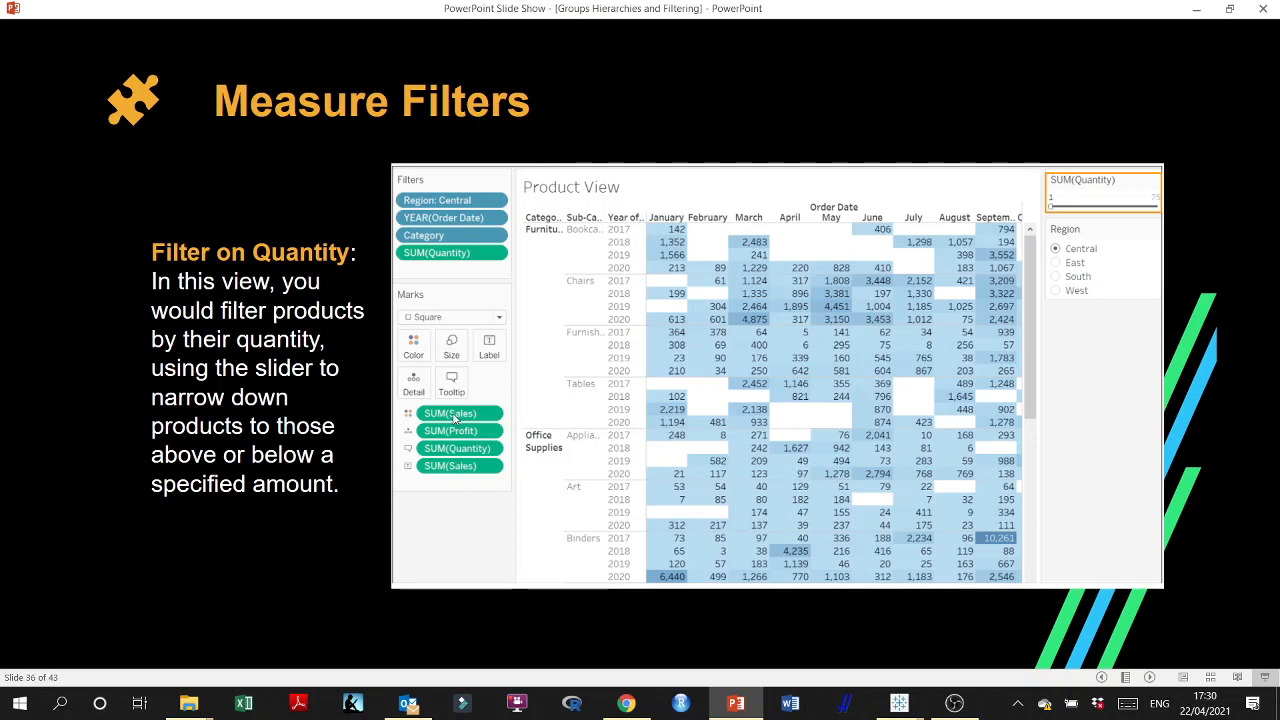
left_click(899, 703)
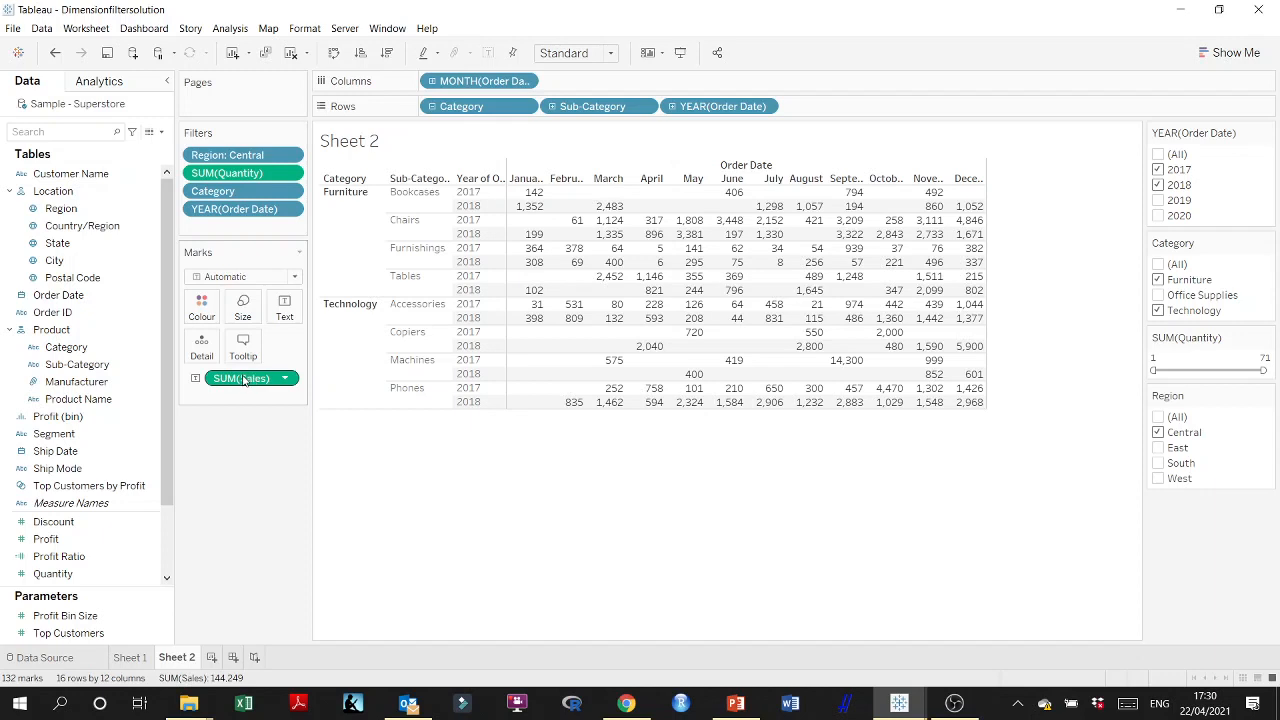
- Colour the table by a copy of SUM(Sales) using Square marks, and make the rows taller
left_click_drag(245, 381, 205, 307)
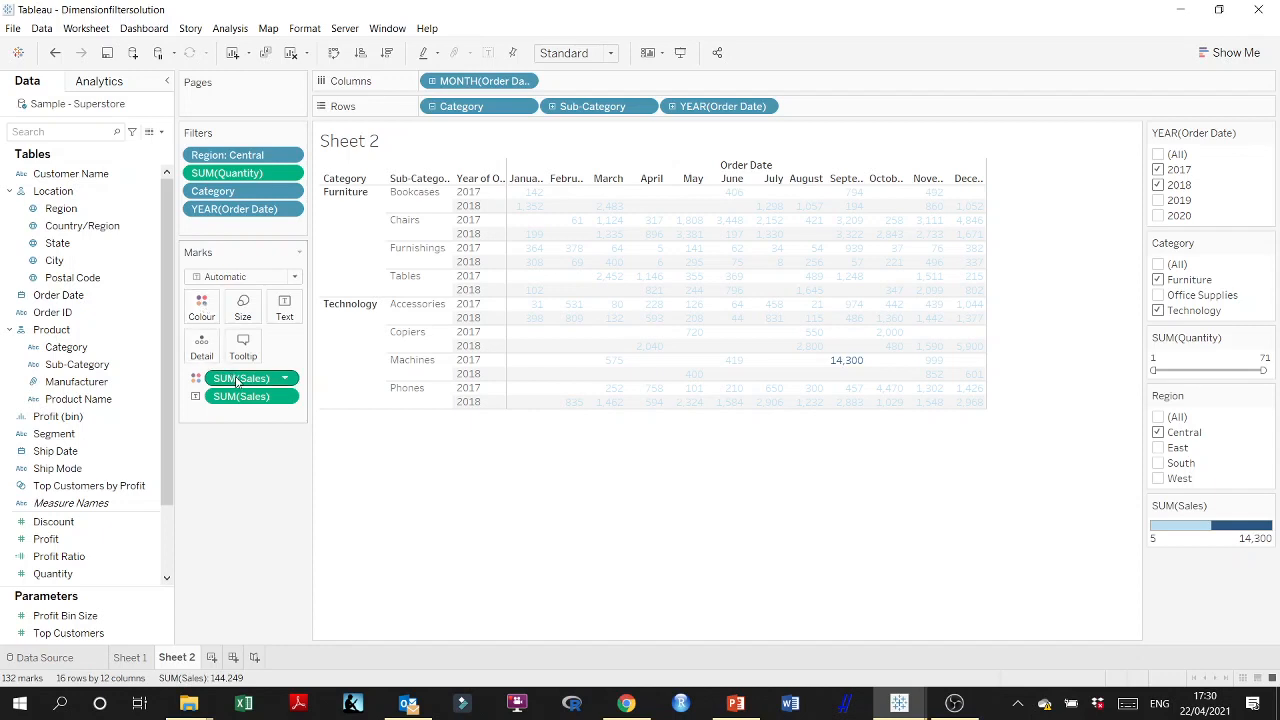
left_click(296, 278)
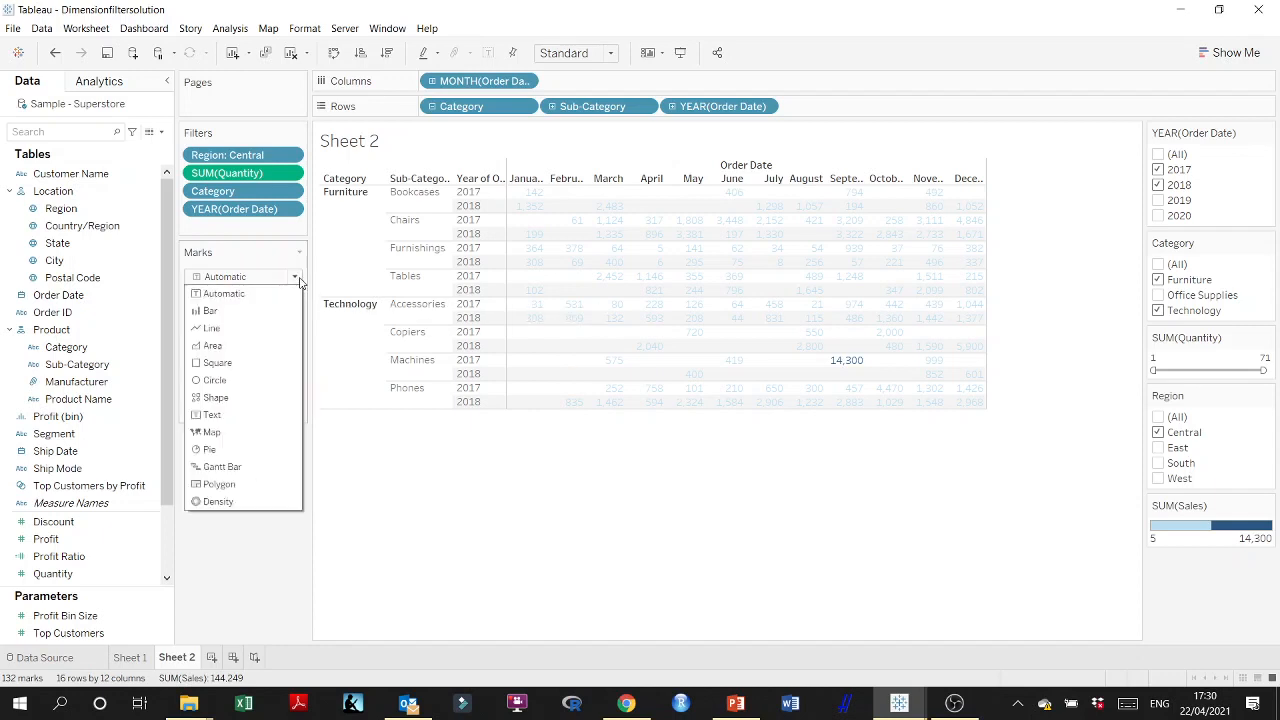
left_click(218, 363)
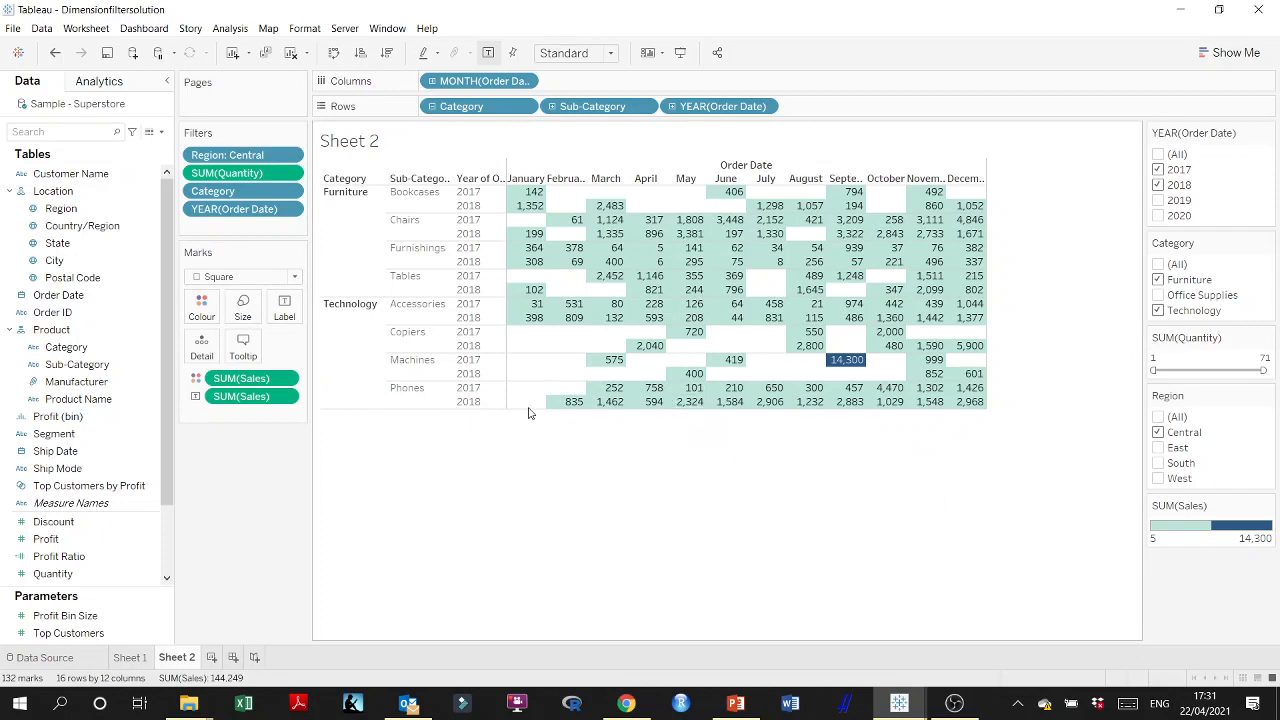
left_click_drag(526, 408, 524, 456)
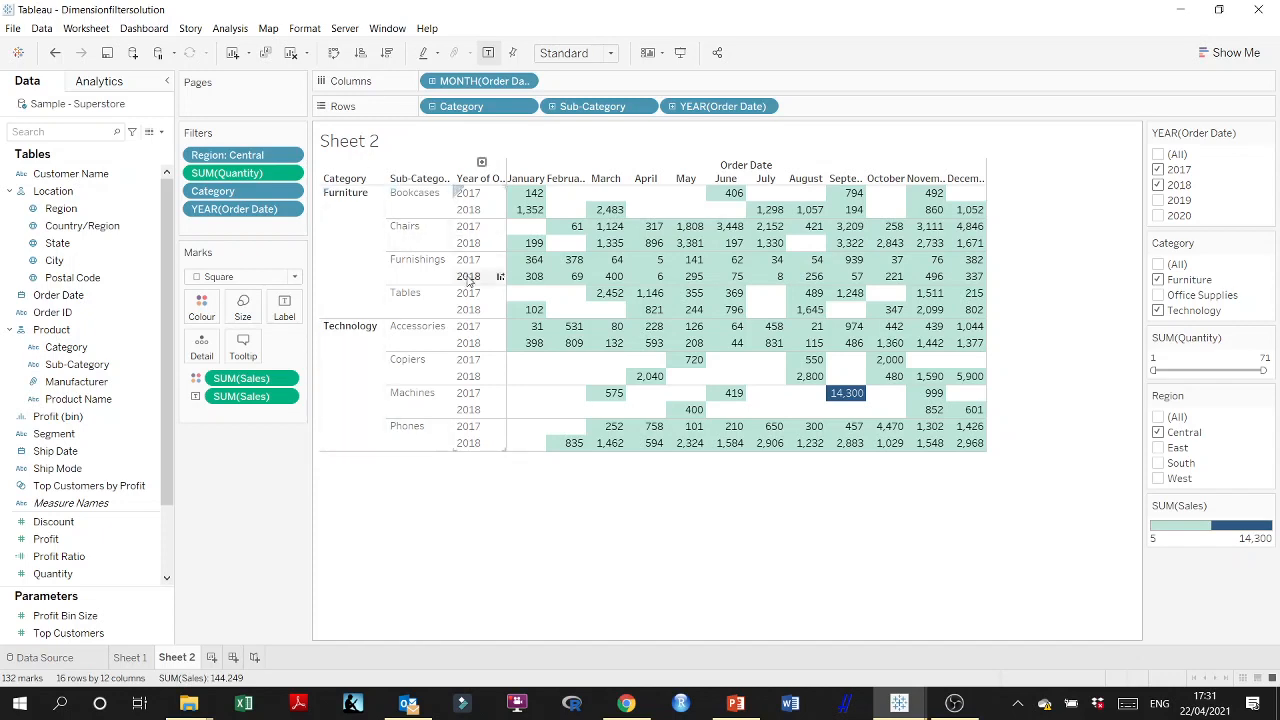
- Switch the mark type to Automatic for comparison and return it to Square
left_click(299, 274)
left_click(262, 297)
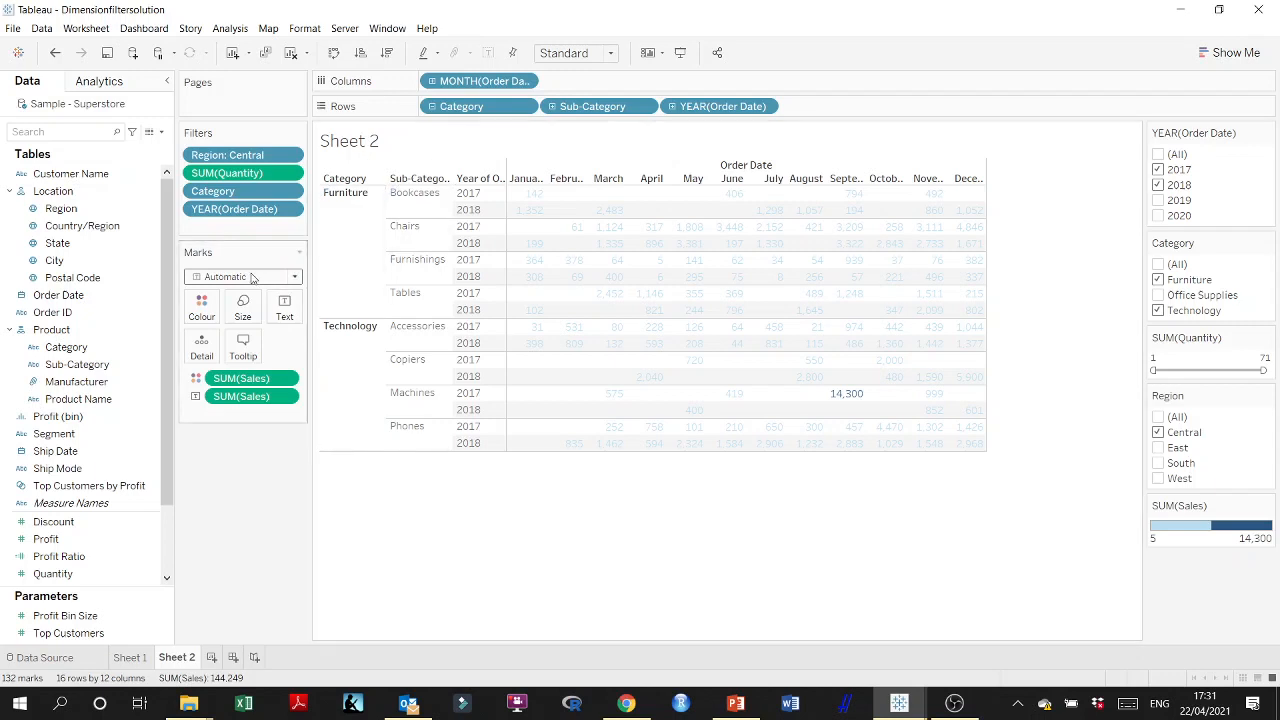
left_click(201, 309)
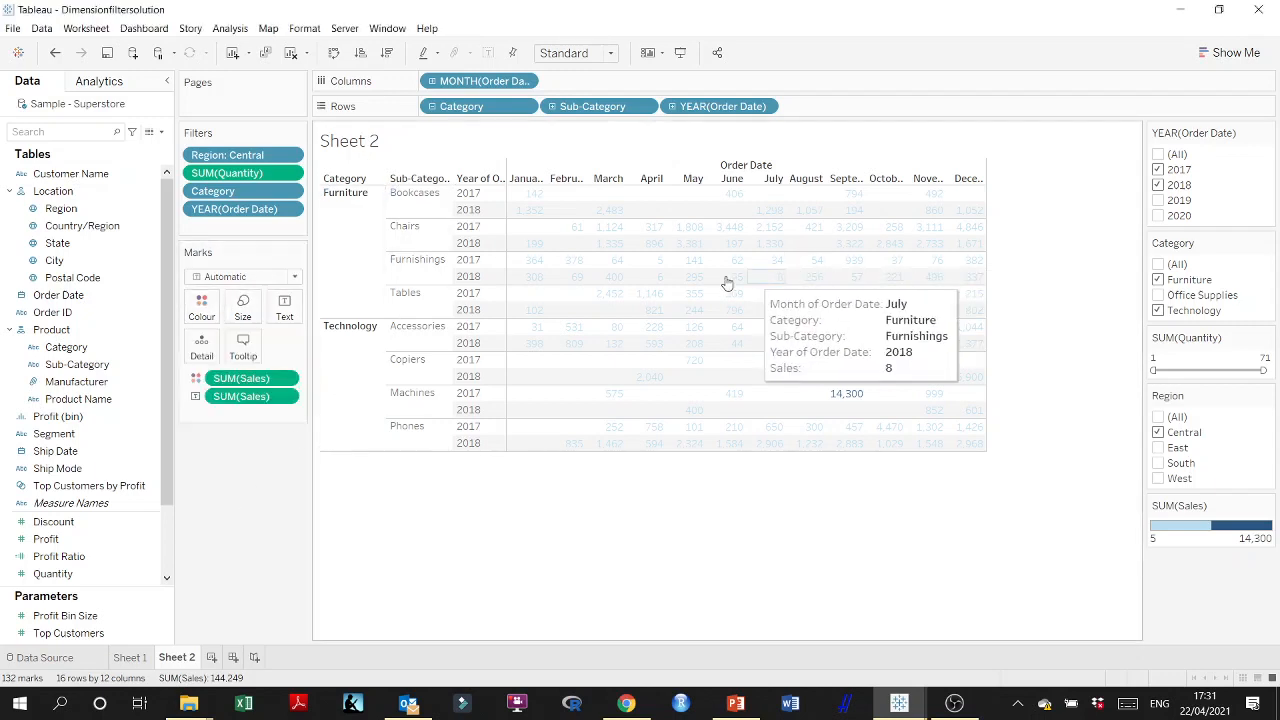
left_click(295, 277)
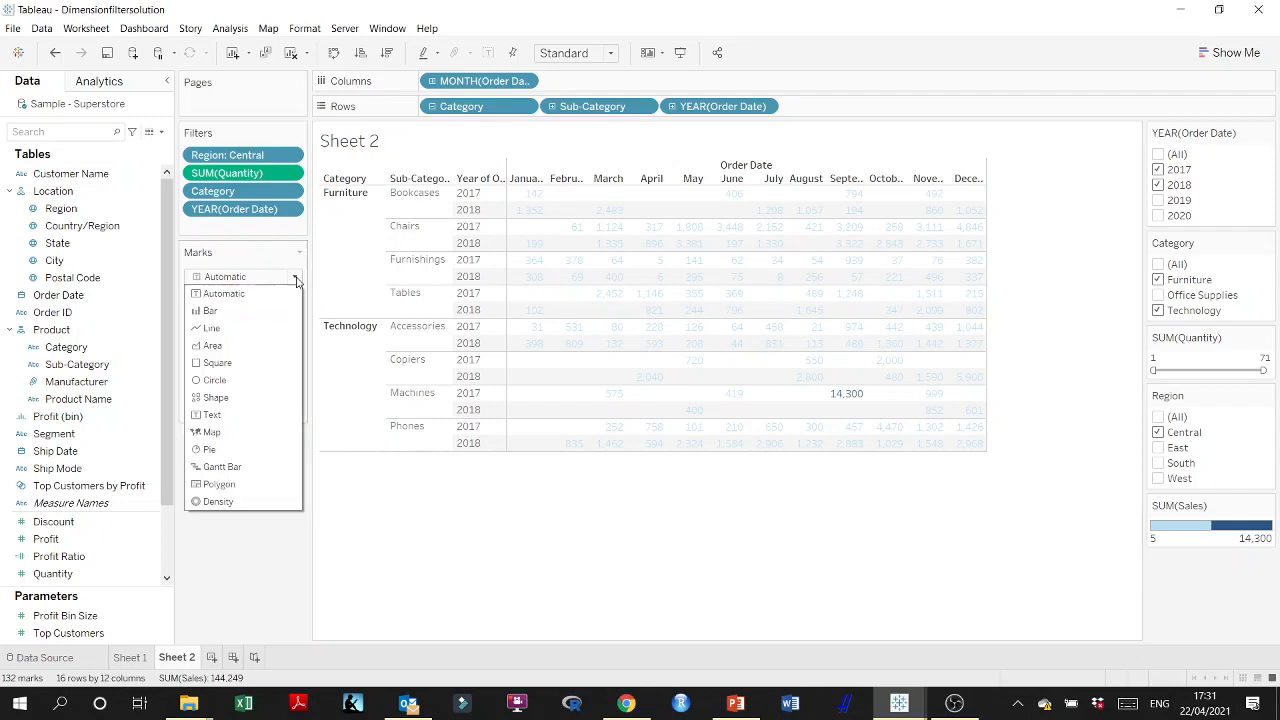
left_click(243, 363)
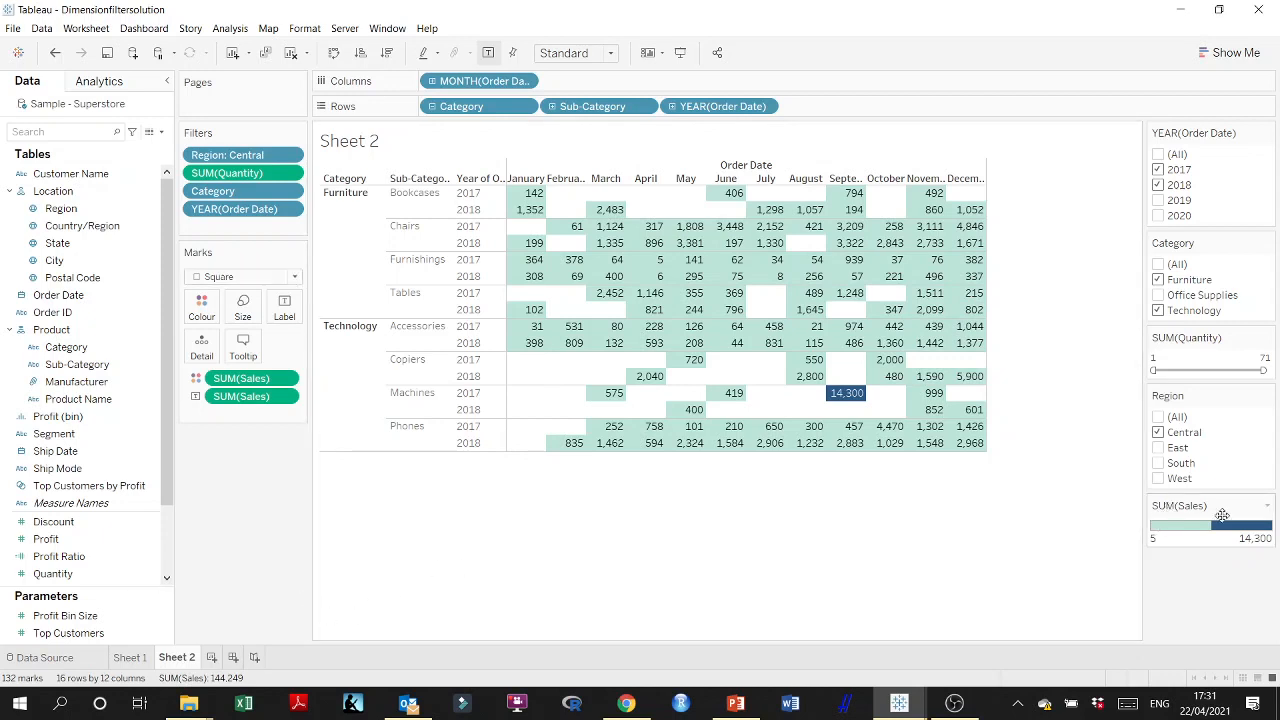
- Increase the stepped Sales colour scale to 8 steps, trying 6 steps first
left_click(1267, 509)
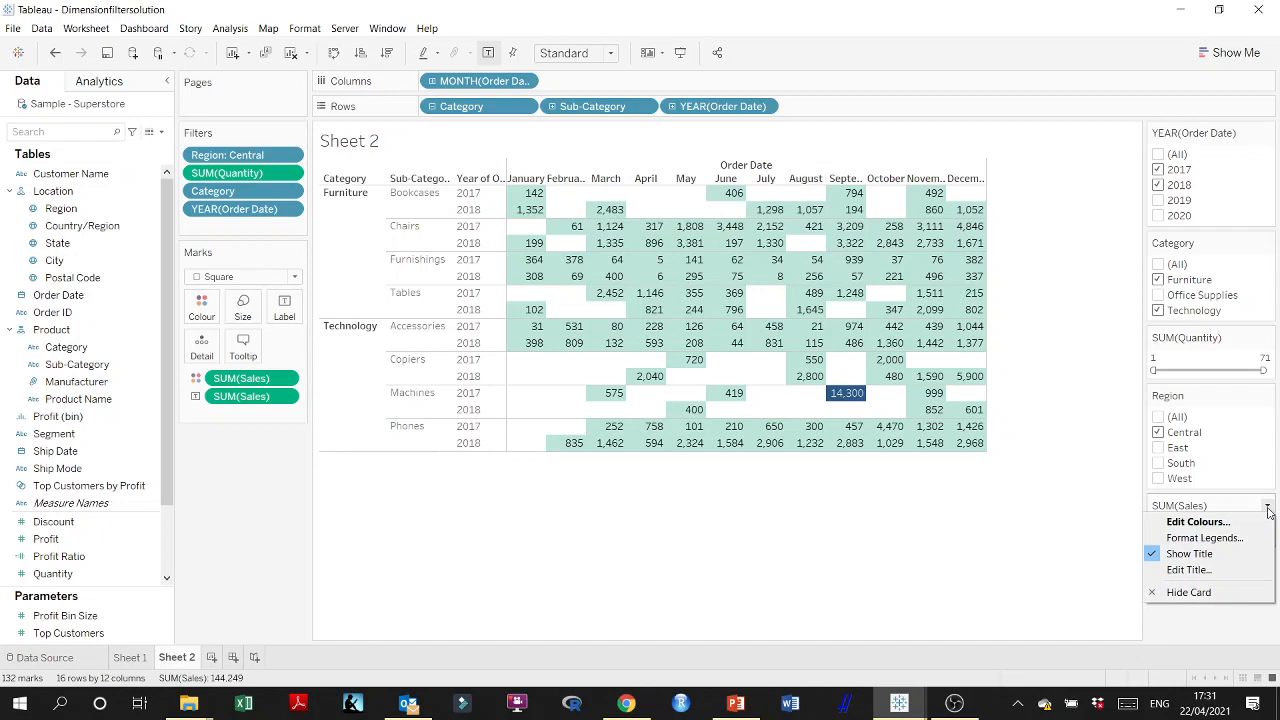
left_click(1215, 520)
left_click(614, 346)
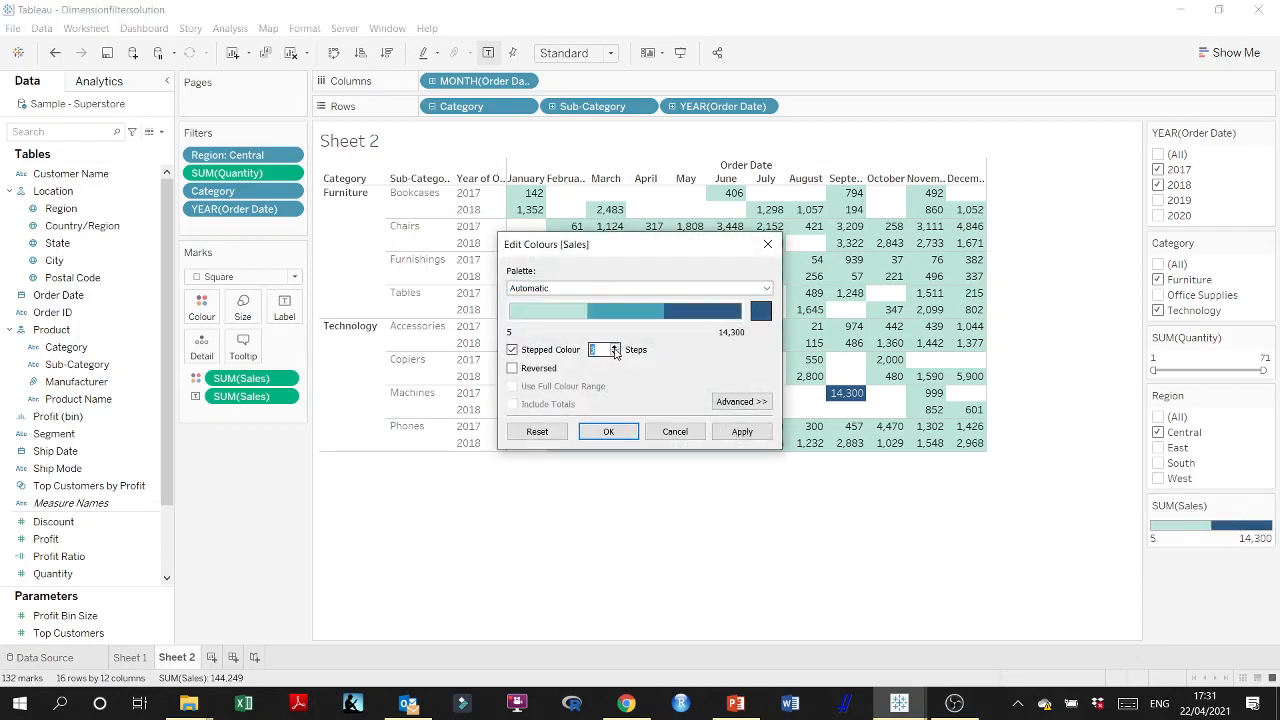
left_click(614, 346)
left_click(614, 346)
left_click(614, 346)
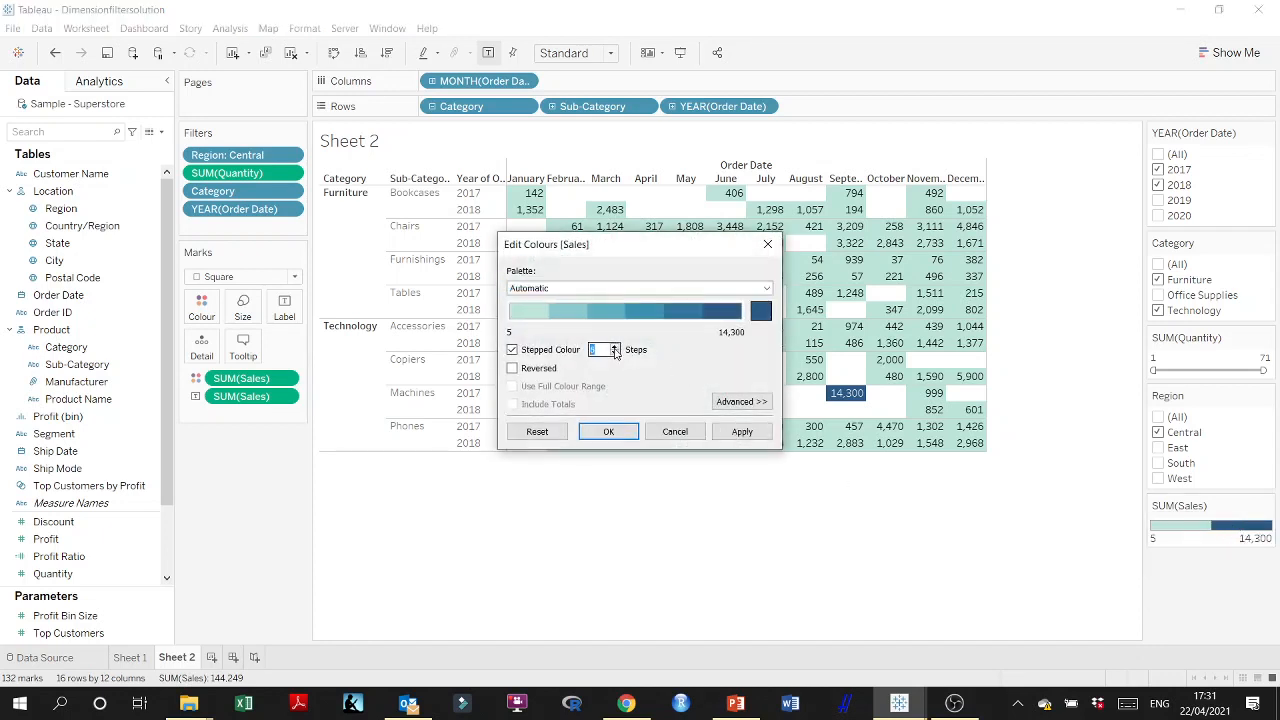
left_click(742, 431)
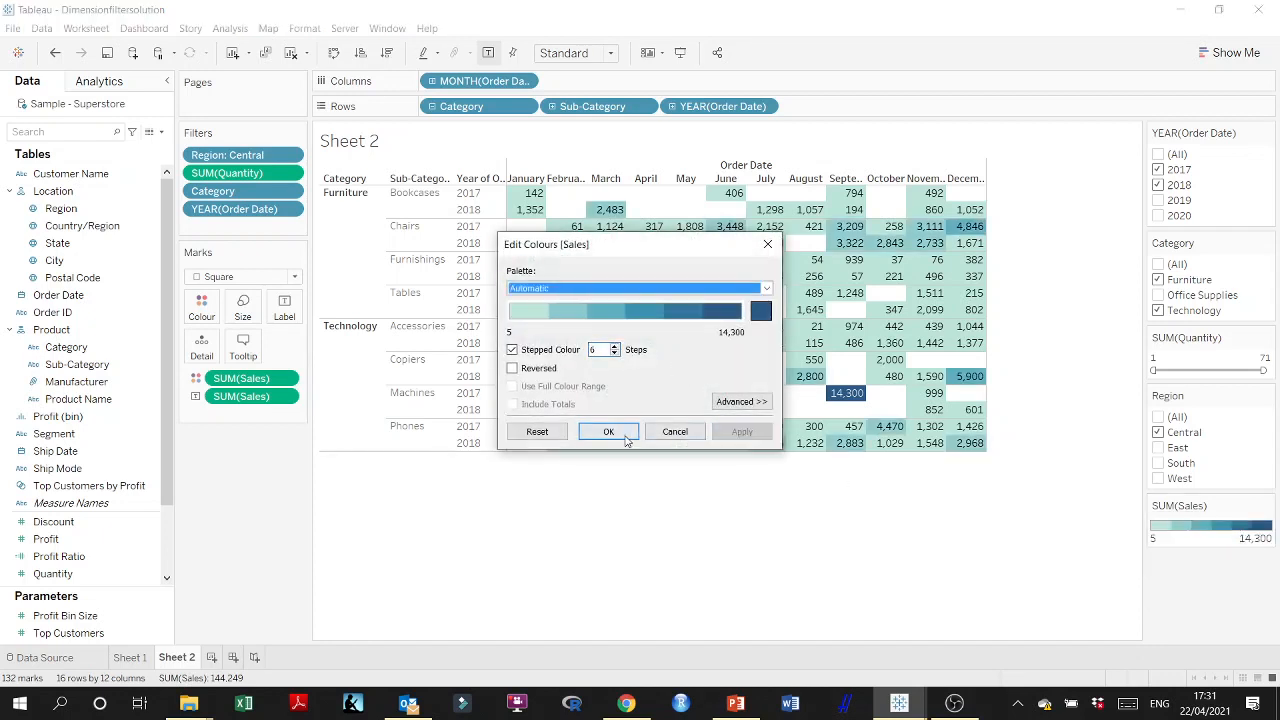
left_click(614, 346)
left_click(614, 346)
left_click(742, 431)
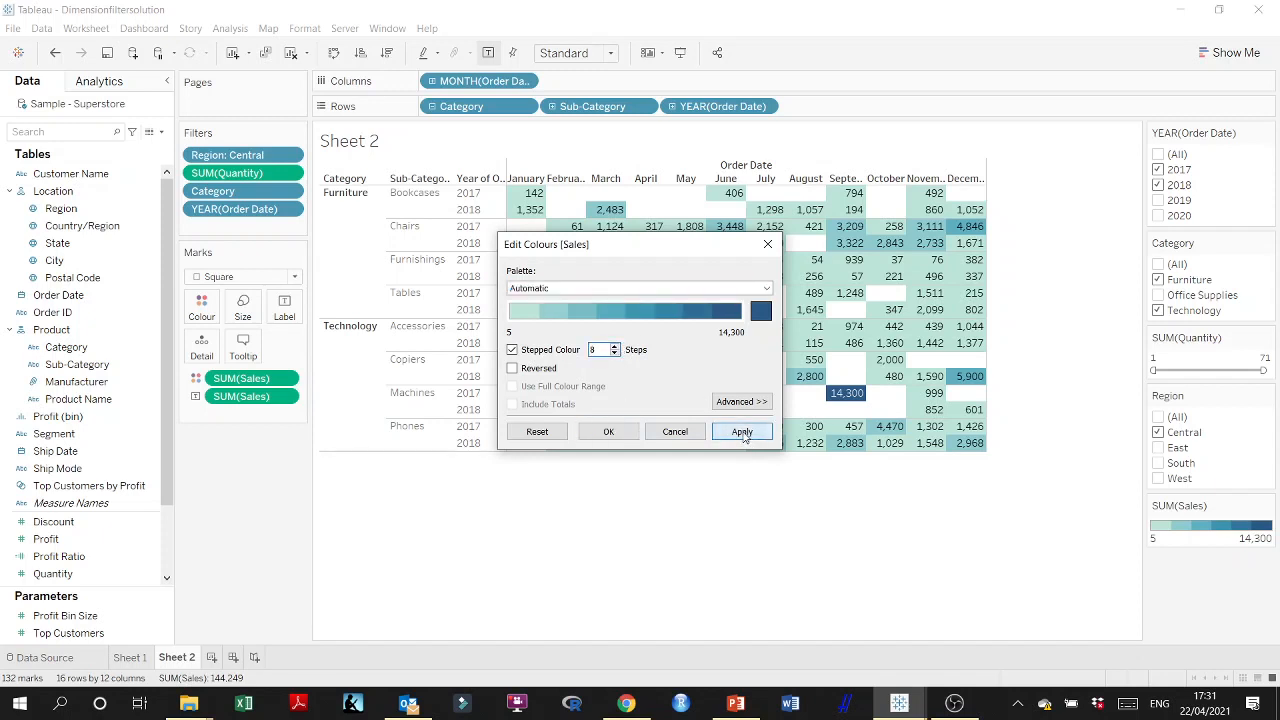
left_click(608, 431)
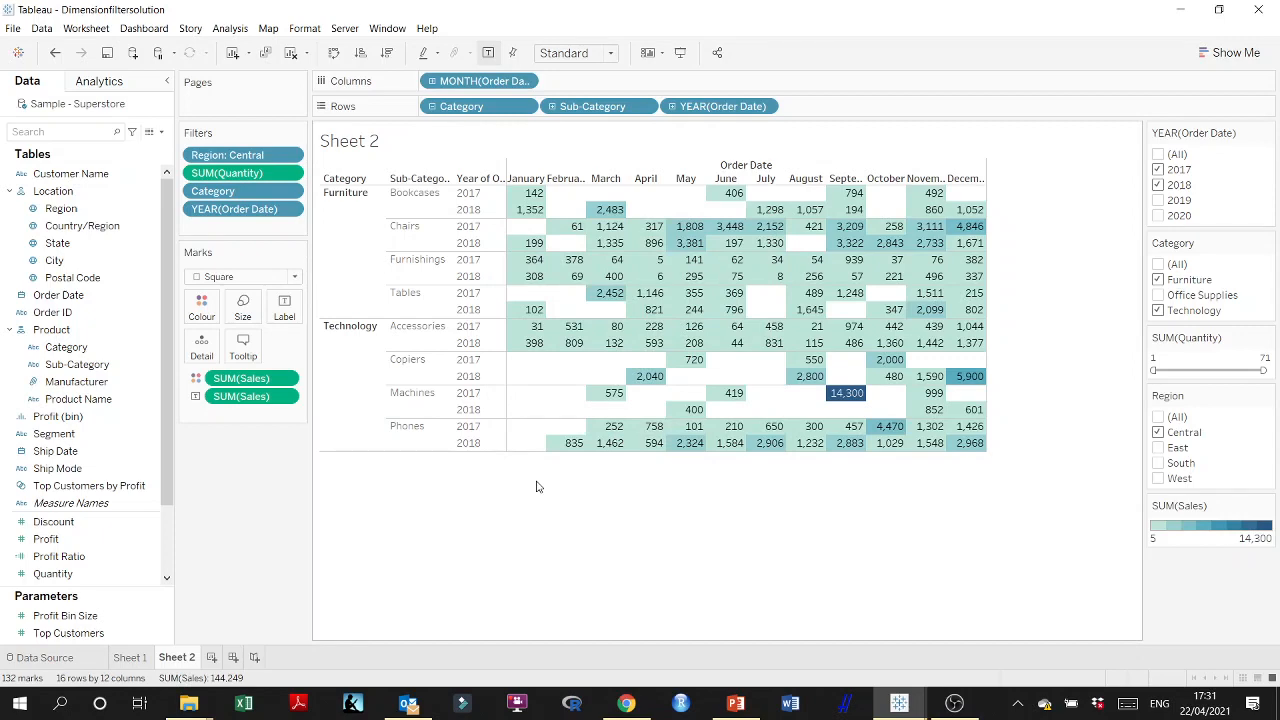
- Switch to the PowerPoint slide show and review the Table Calculations Filters and Exercise slides up to question Q1
left_click(736, 703)
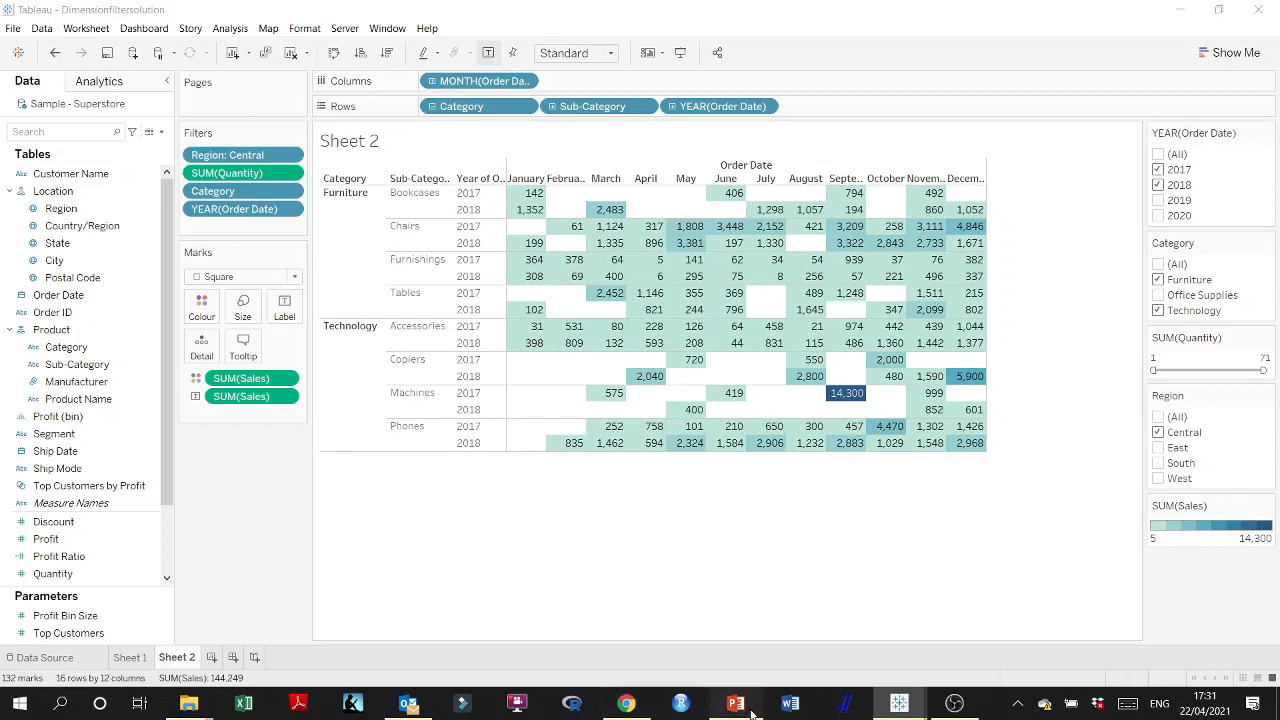
left_click(456, 334)
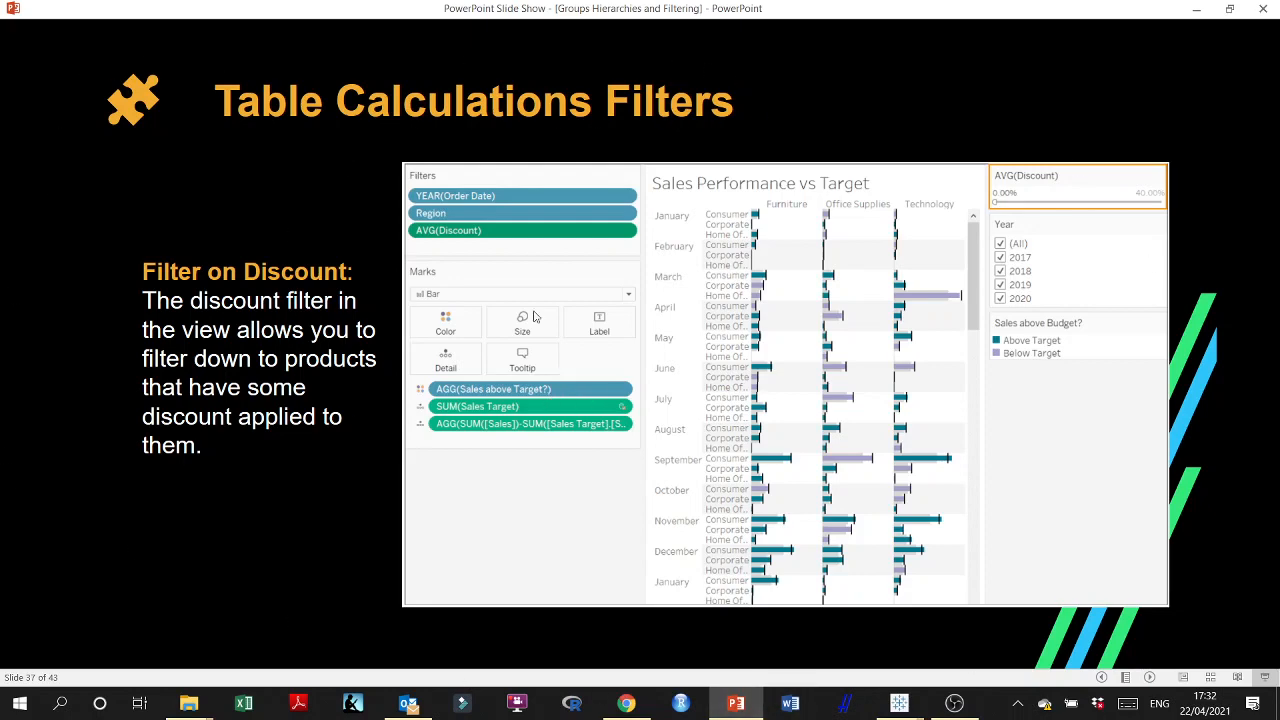
left_click(443, 245)
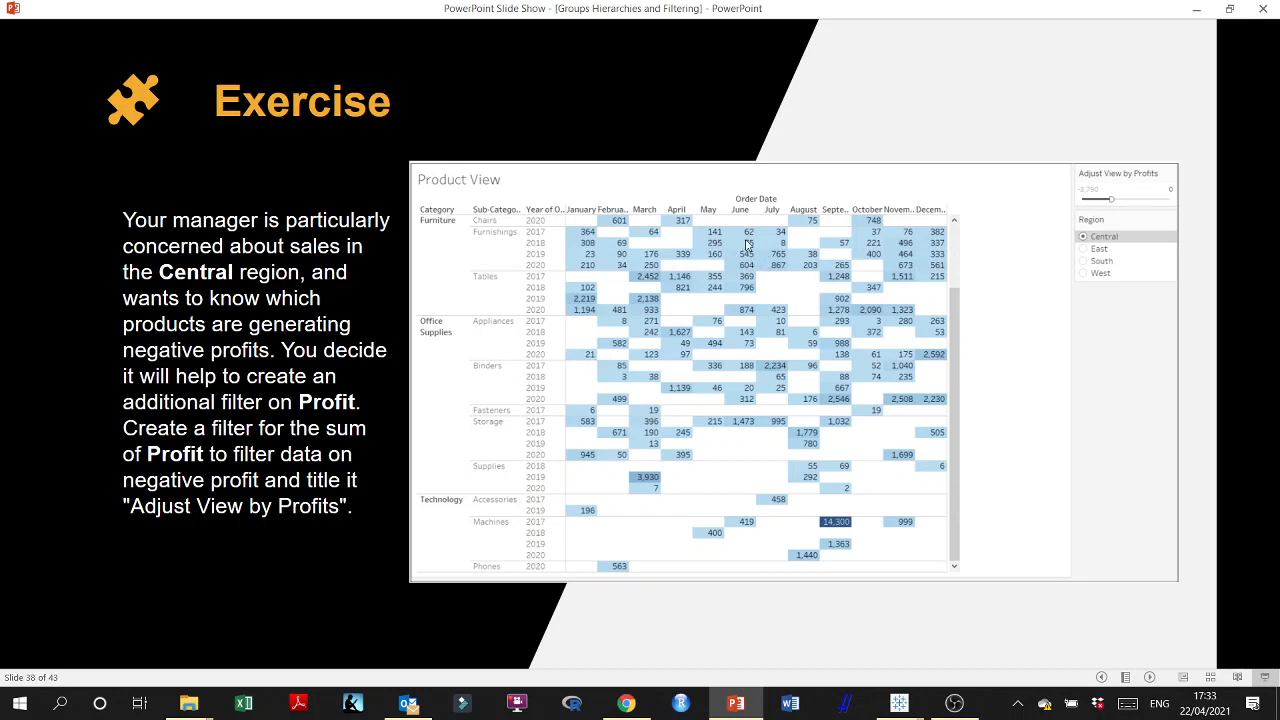
left_click(745, 300)
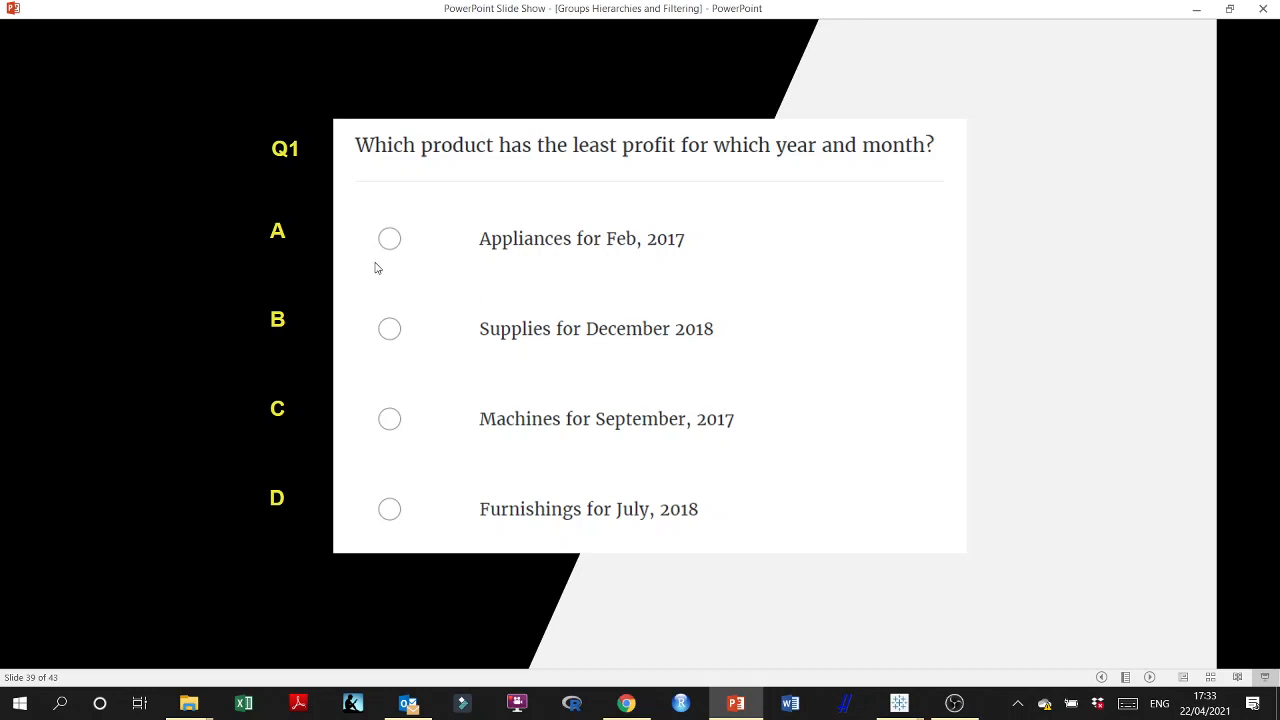
- Compare the Exercise slide with the sheet in Tableau's Dimensionfiltersolution workbook, and return to question slide Q1 in PowerPoint
key("Left")
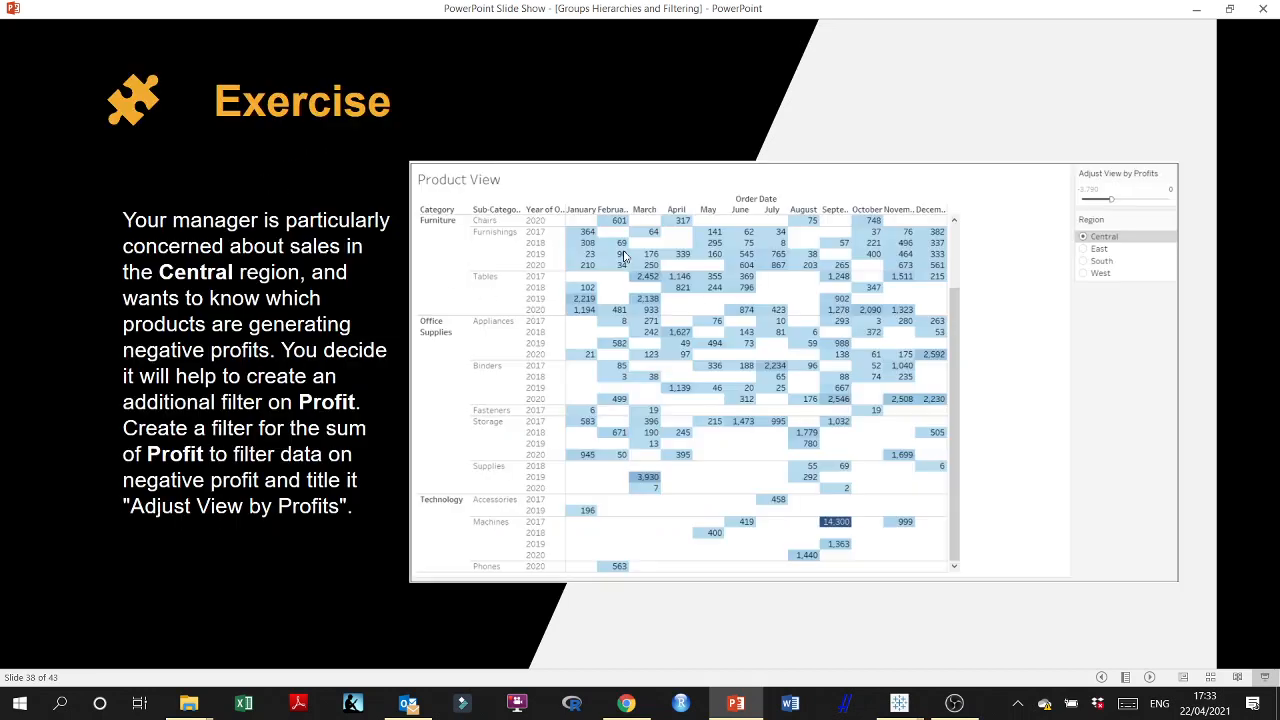
mouse_move(915, 706)
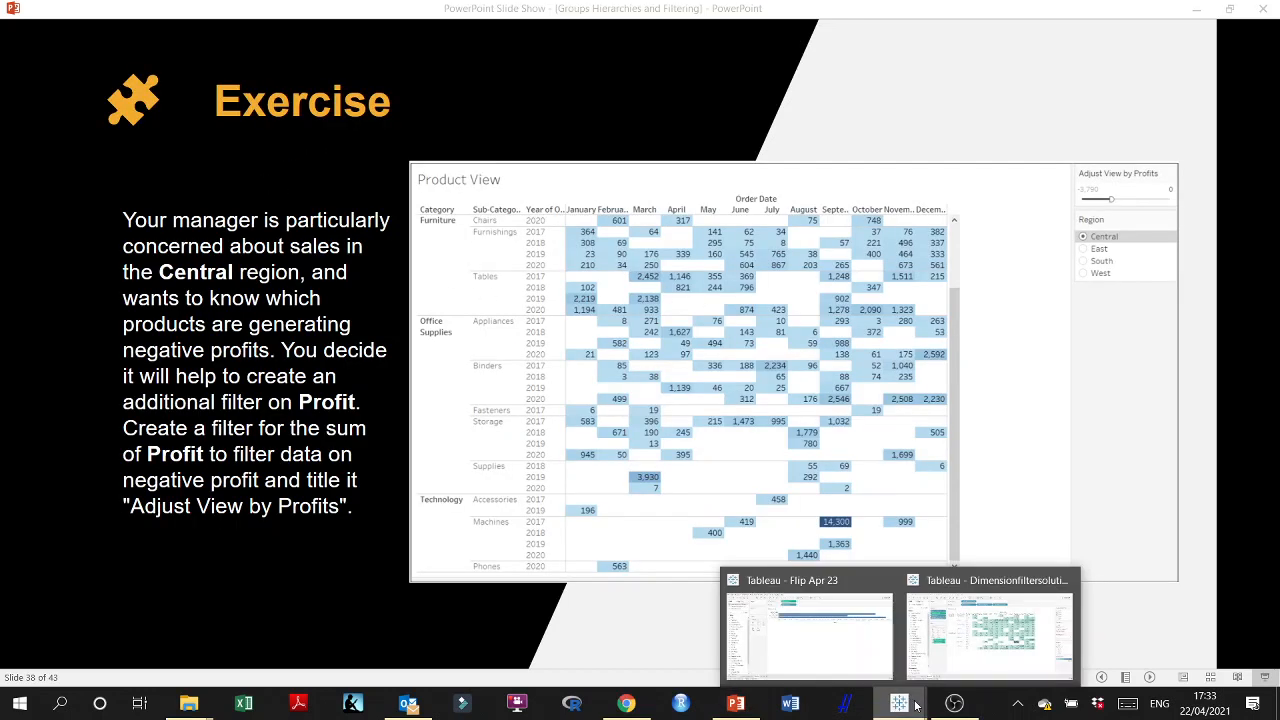
left_click(943, 675)
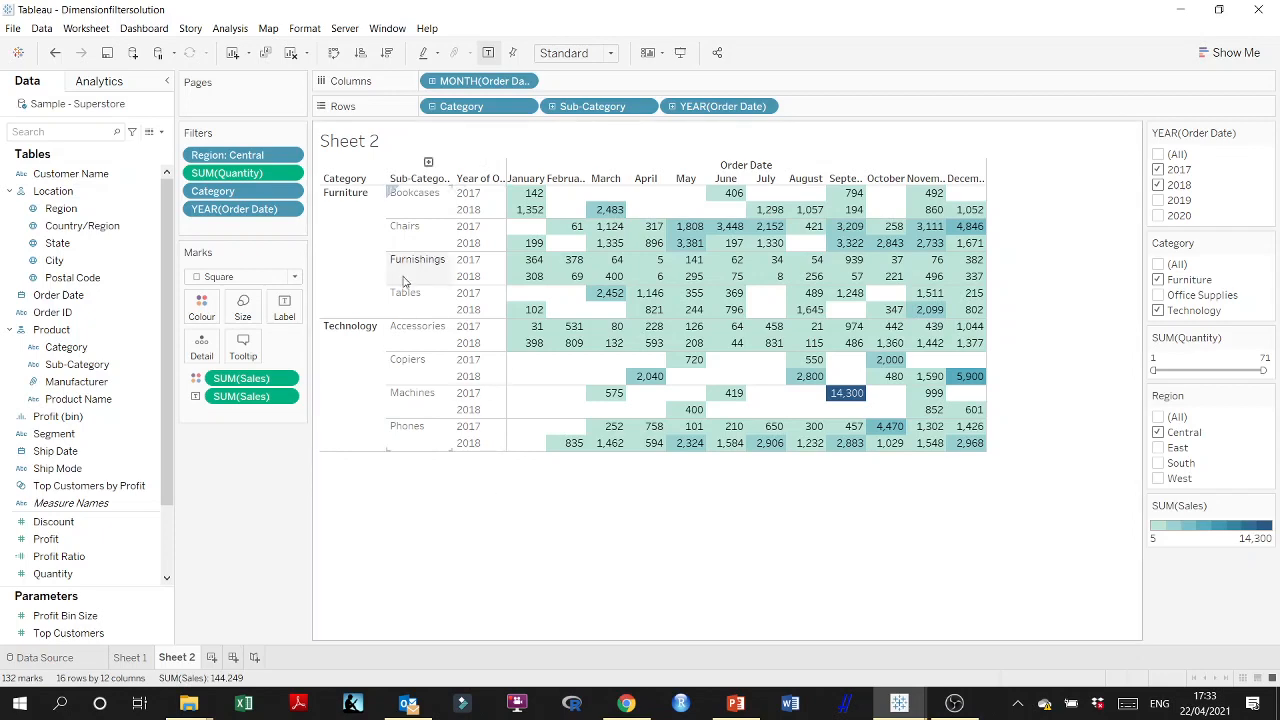
left_click(1180, 8)
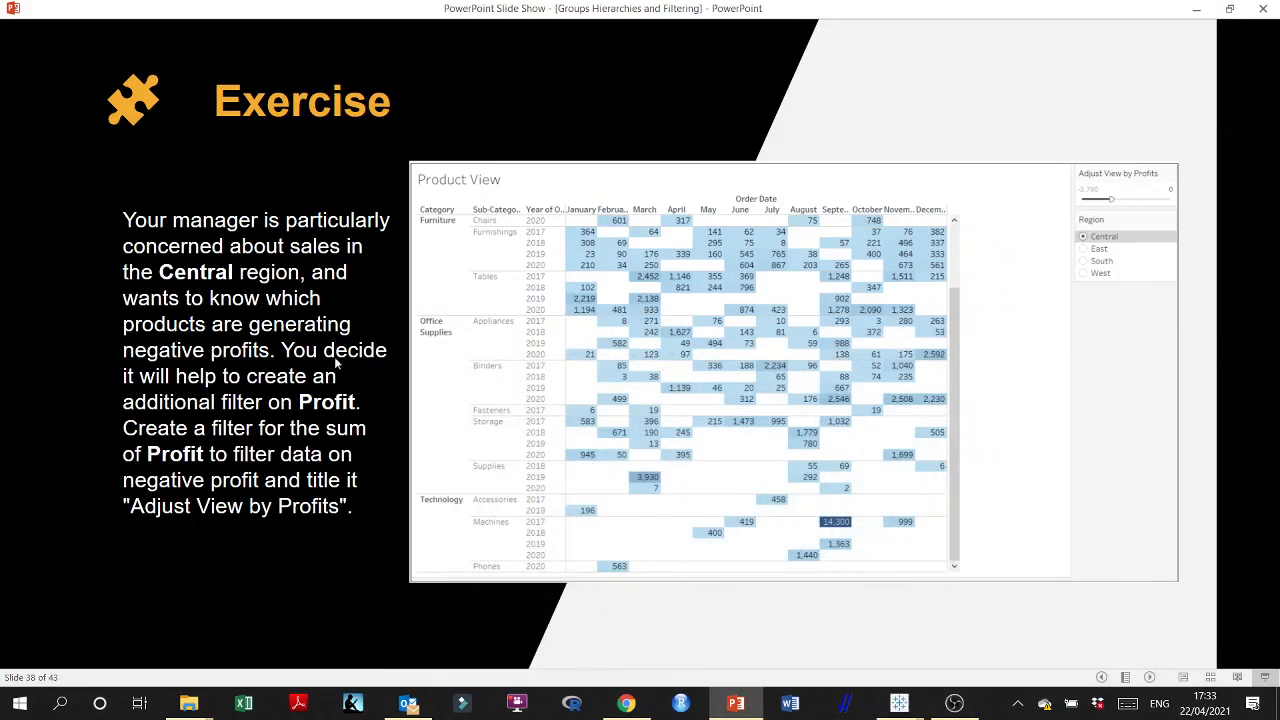
left_click(294, 377)
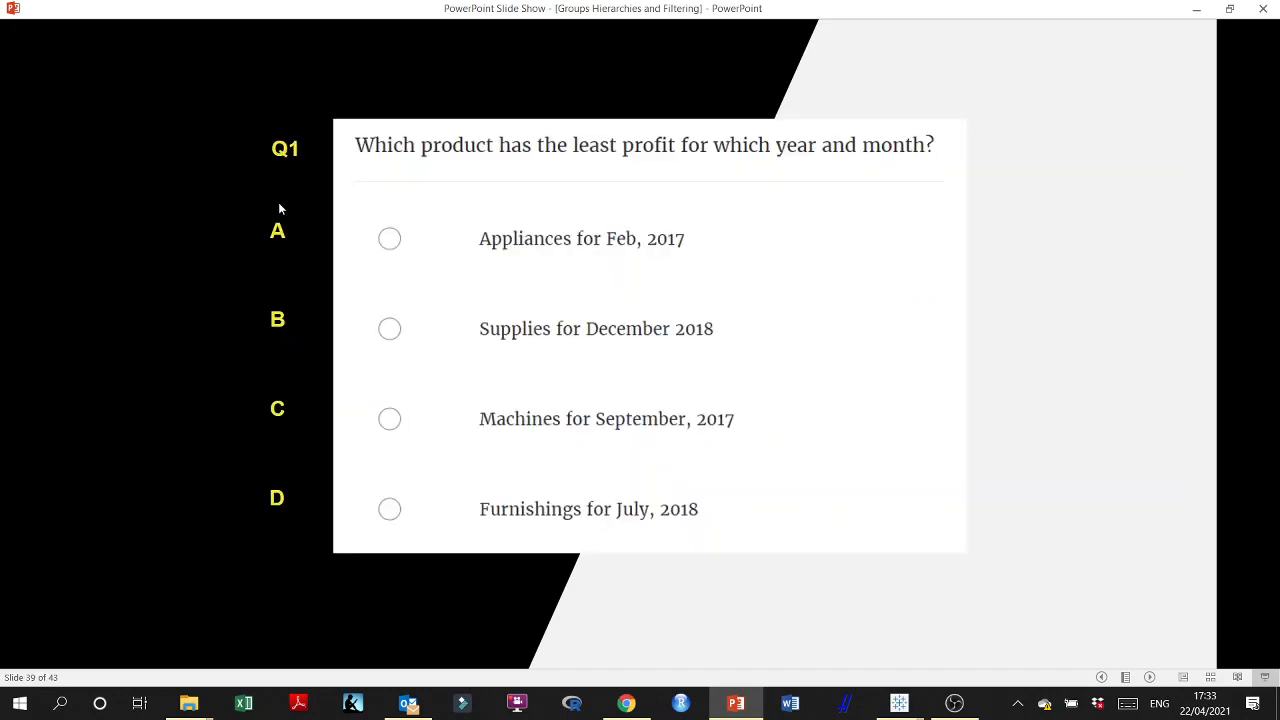
- Switch to the Dimensionfiltersolution workbook in Tableau and replace the <Sheet Name> title of Sheet 2 with text beginning "Q1"
left_click(903, 710)
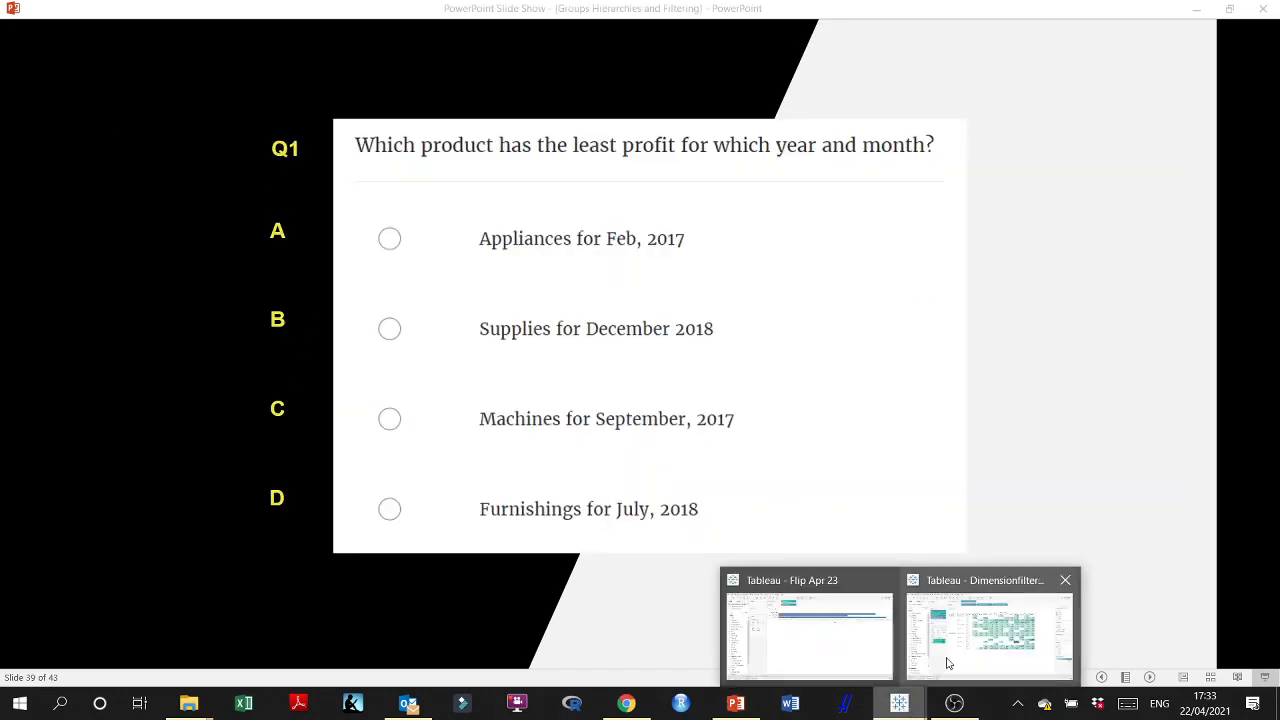
left_click(955, 645)
double_click(431, 151)
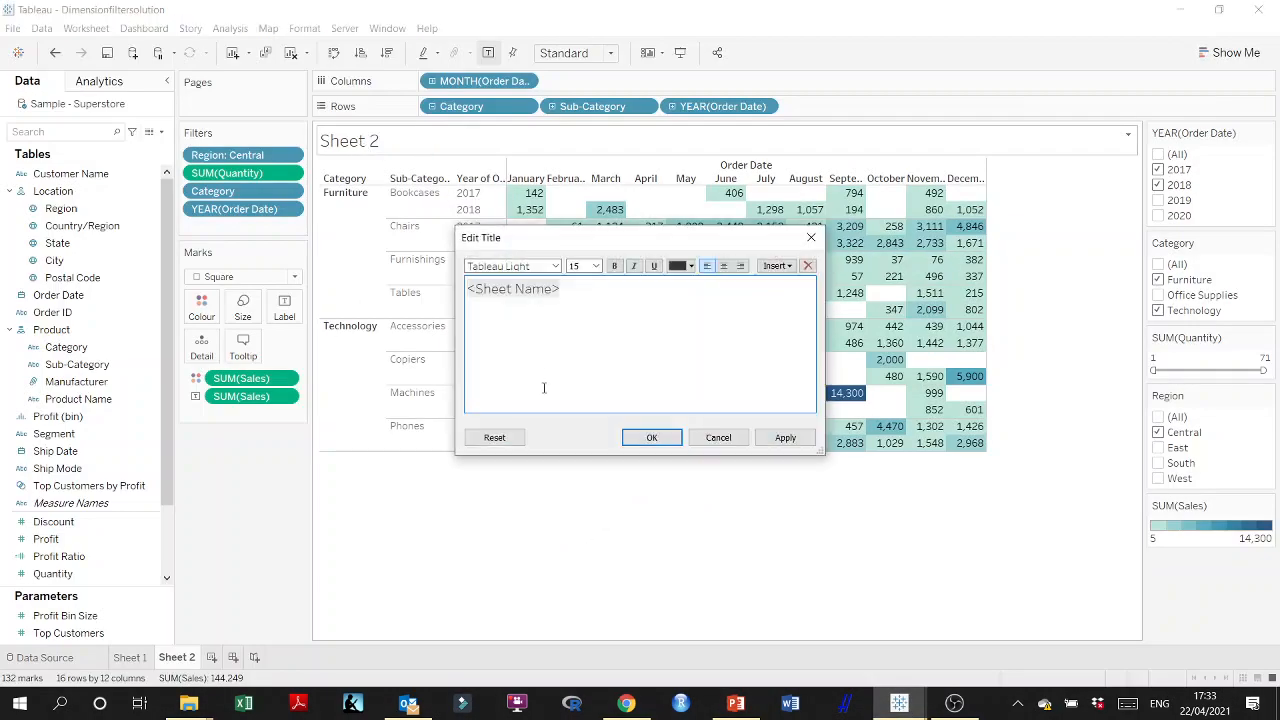
type("Q1")
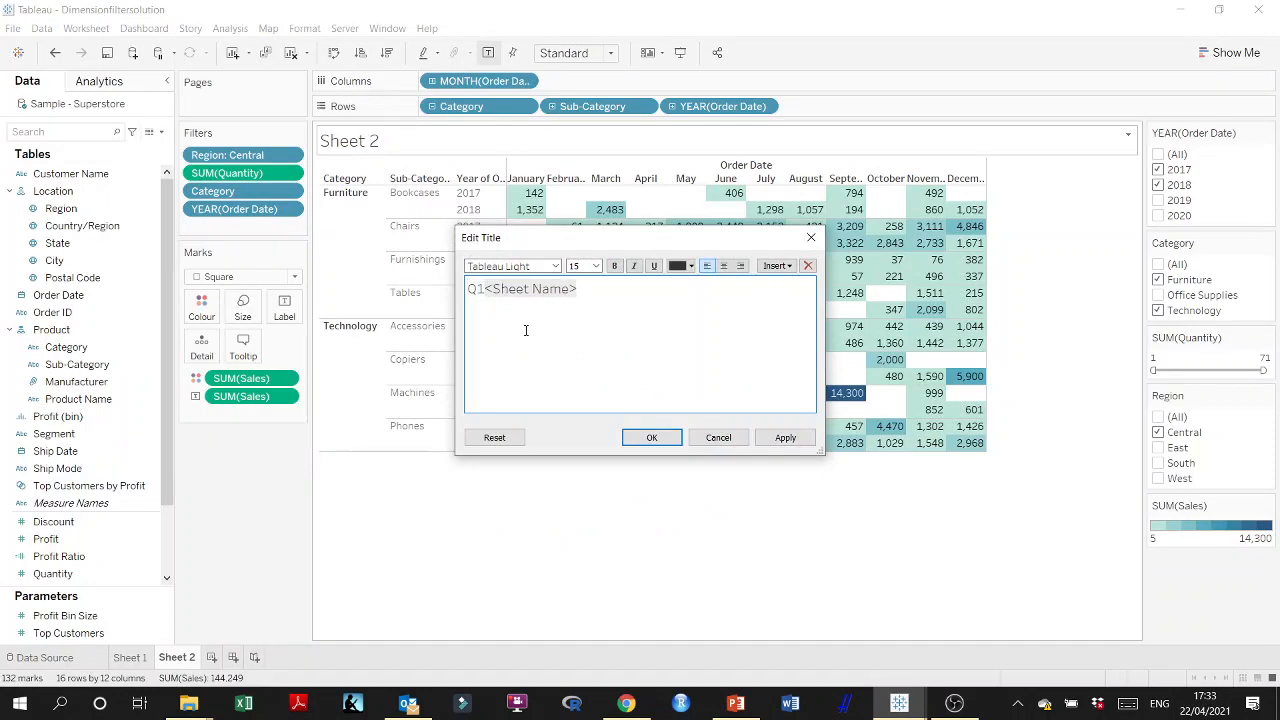
triple_click(520, 286)
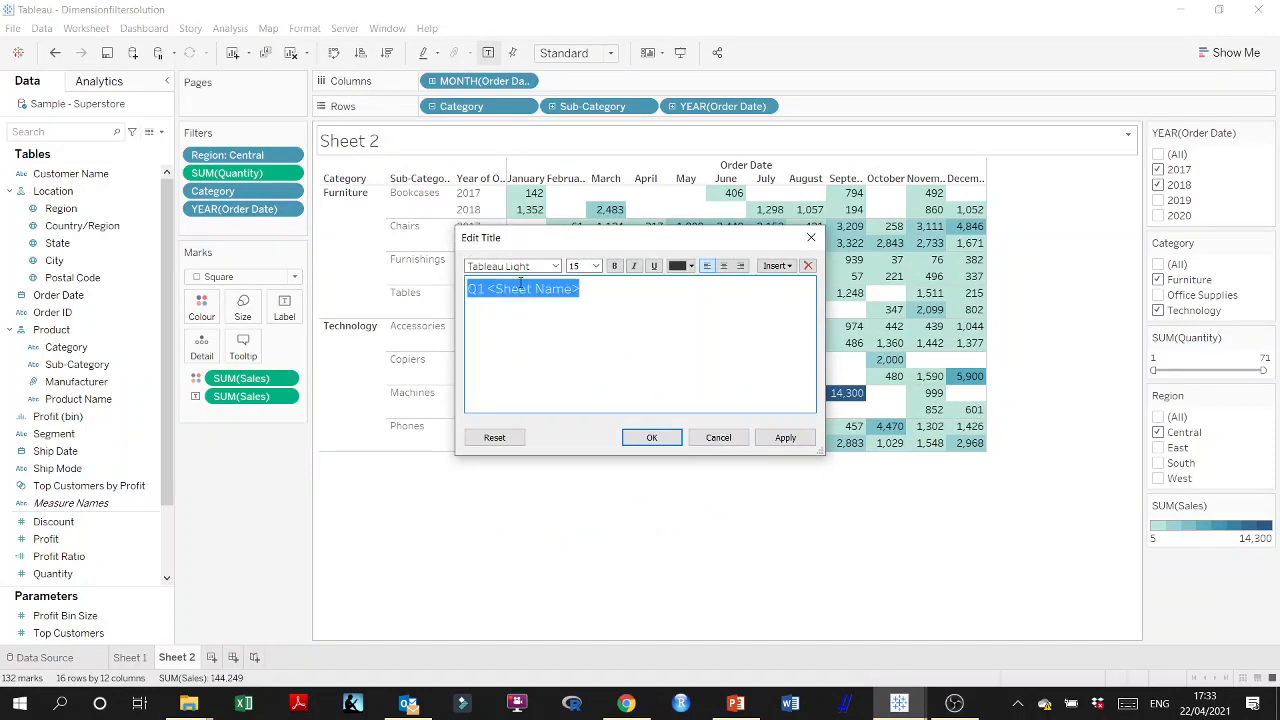
type("Q1")
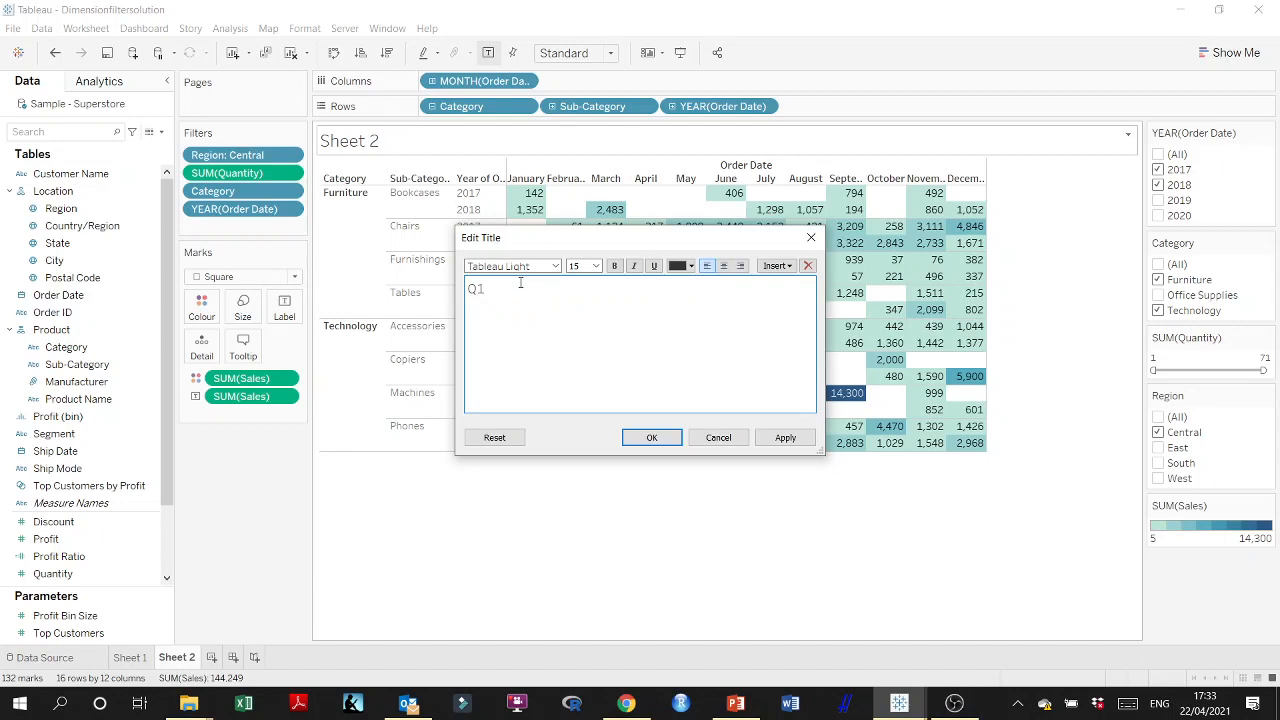